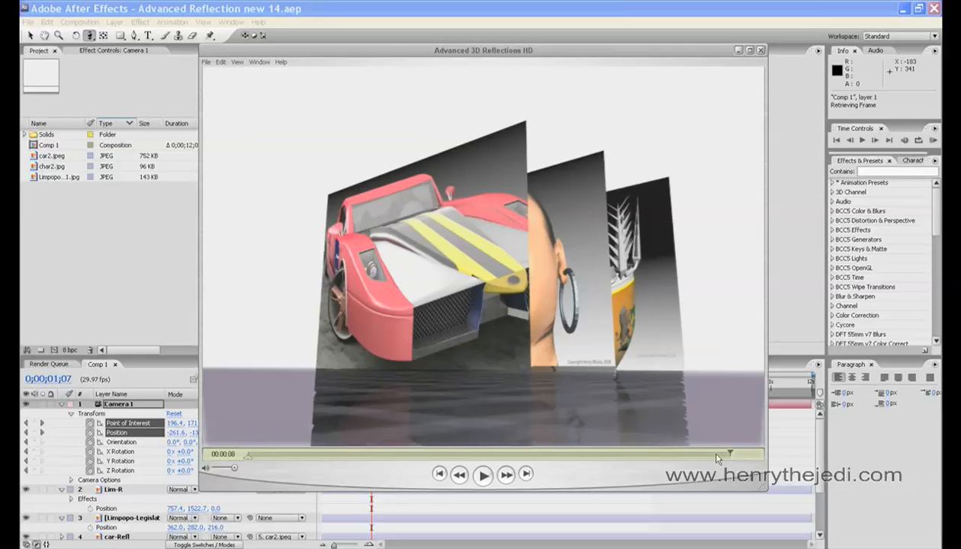
Step: Play the rendered 3D reflections preview movie and scrub through it to examine the camera move and floor reflections
{"action": "left_click_drag", "start_coordinate": [729, 456], "coordinate": [247, 455]}
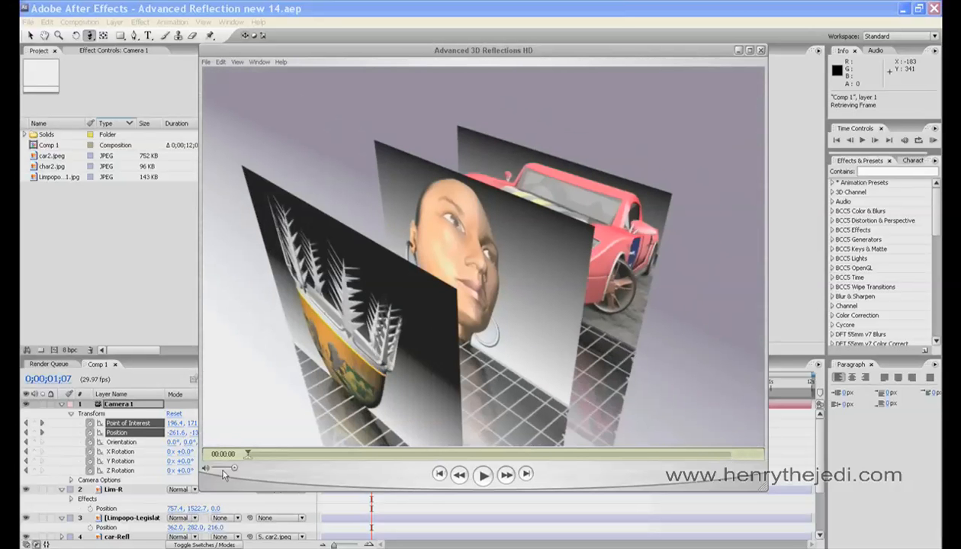
{"action": "left_click", "coordinate": [482, 474]}
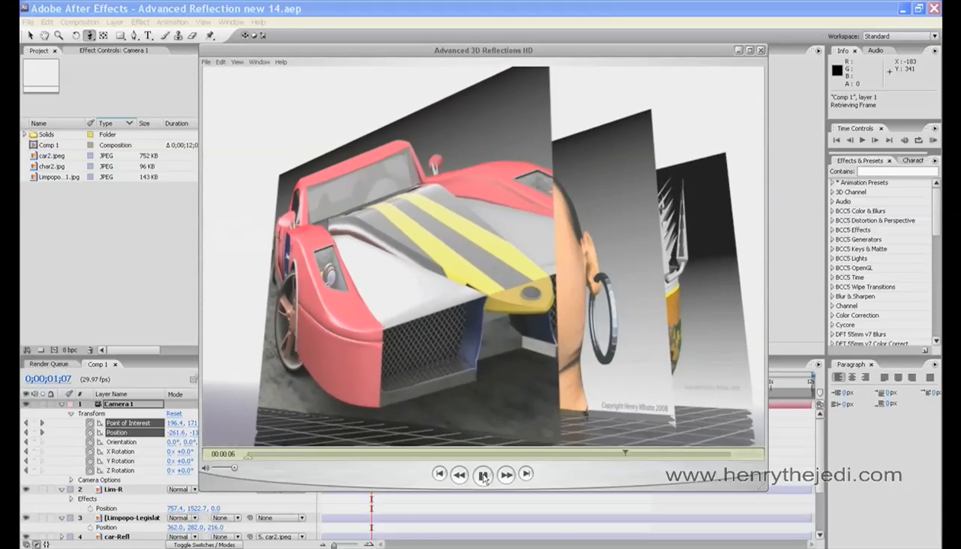
{"action": "left_click", "coordinate": [483, 475]}
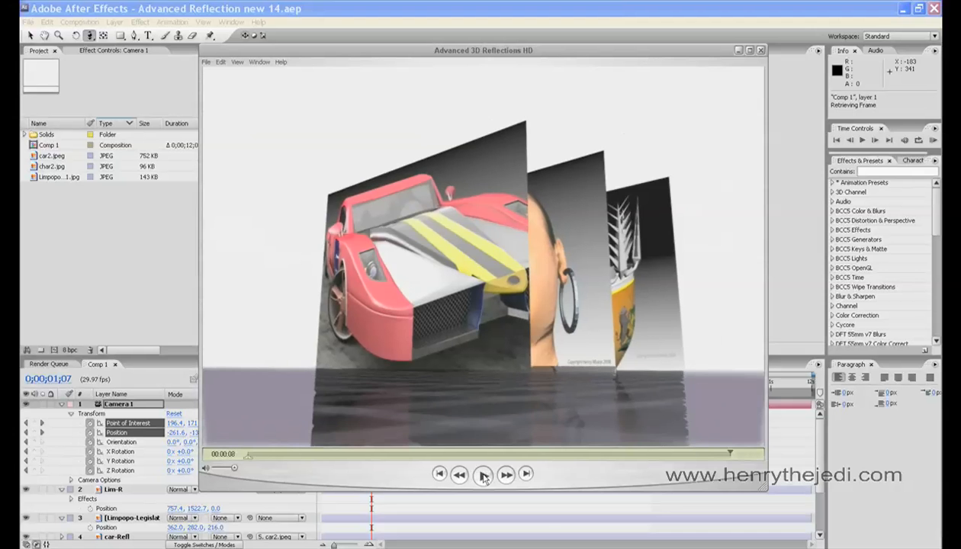
{"action": "left_click_drag", "start_coordinate": [738, 454], "coordinate": [373, 455]}
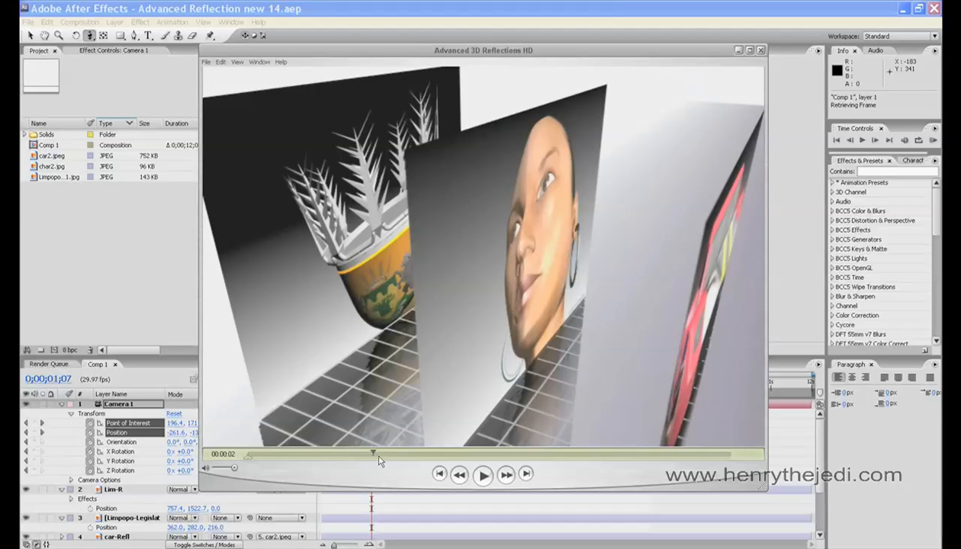
{"action": "mouse_move", "coordinate": [373, 455]}
{"action": "left_mouse_down"}
{"action": "mouse_move", "coordinate": [405, 454]}
{"action": "mouse_move", "coordinate": [386, 455]}
{"action": "left_mouse_up"}
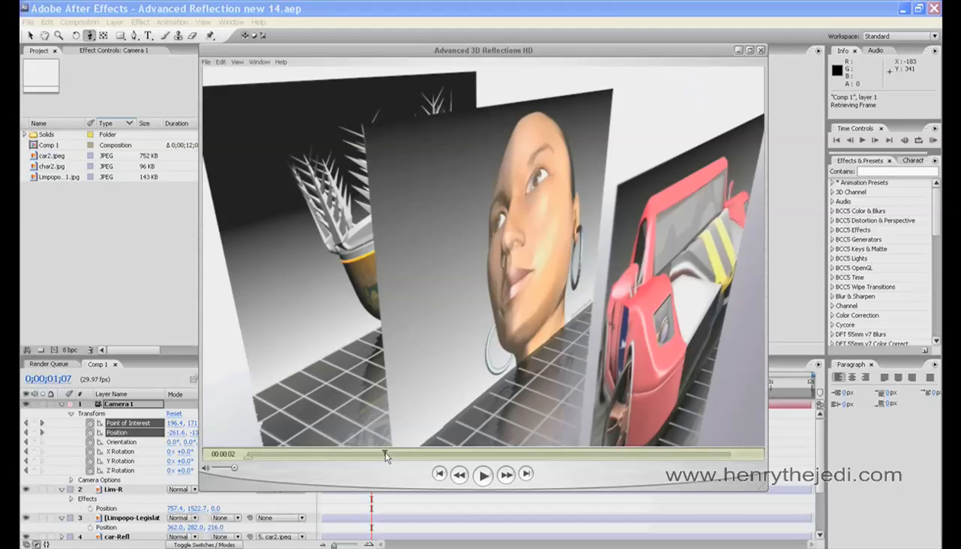
{"action": "left_click_drag", "start_coordinate": [386, 454], "coordinate": [402, 478]}
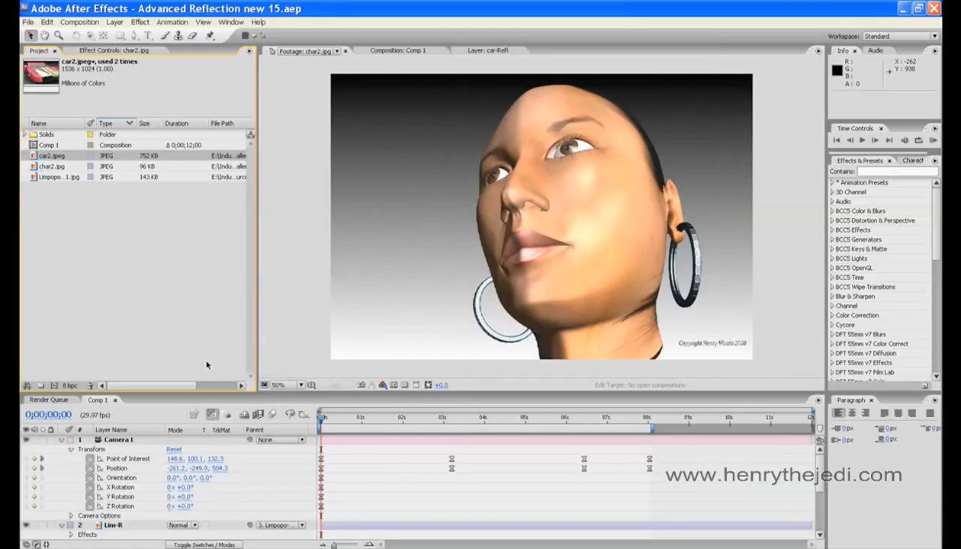
Step: Examine the char2.jpg footage up close and look over the car2.jpeg and Limpopo source images in the project
{"action": "mouse_move", "coordinate": [128, 385]}
{"action": "left_mouse_down"}
{"action": "mouse_move", "coordinate": [214, 385]}
{"action": "mouse_move", "coordinate": [128, 385]}
{"action": "left_mouse_up"}
{"action": "left_click", "coordinate": [441, 214]}
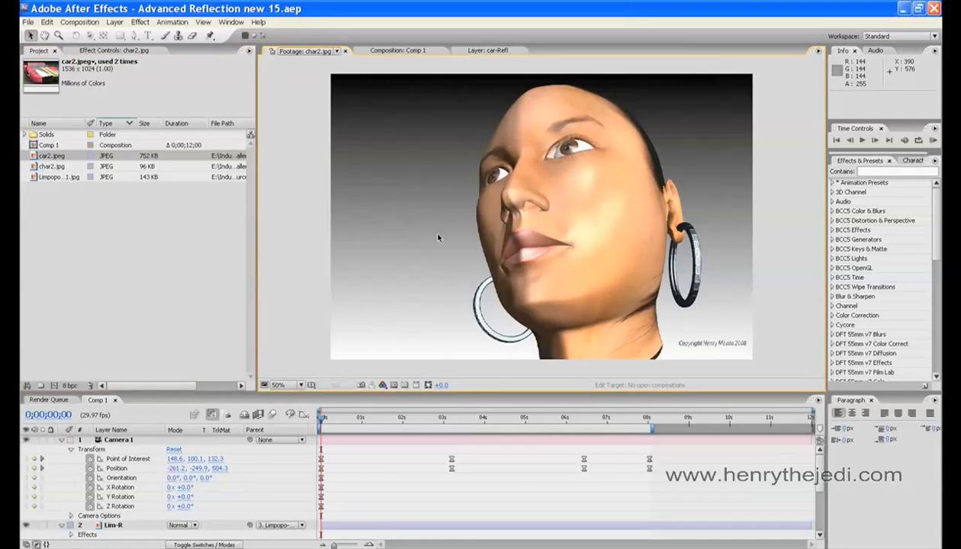
{"action": "scroll", "coordinate": [438, 236], "scroll_direction": "up", "scroll_amount": 4}
{"action": "scroll", "coordinate": [438, 237], "scroll_direction": "down", "scroll_amount": 4}
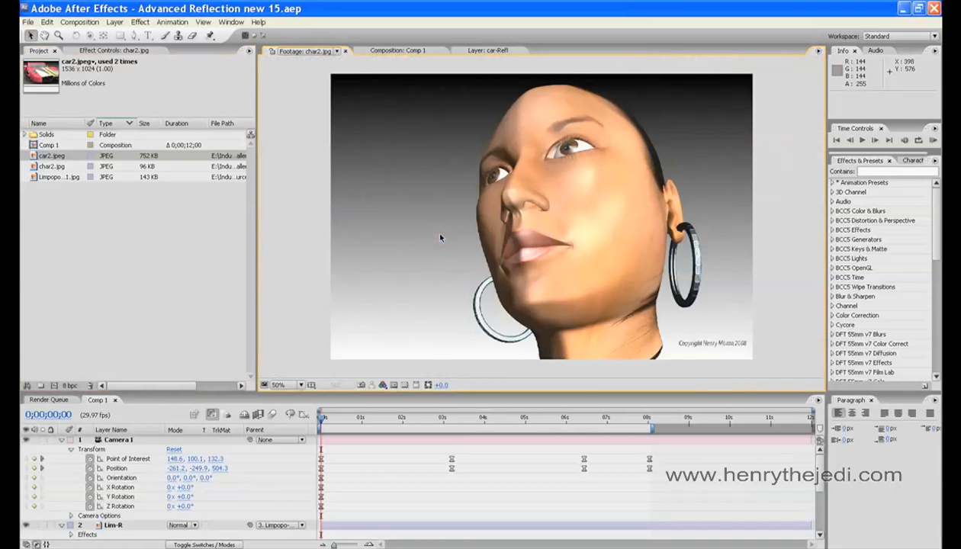
{"action": "left_click_drag", "start_coordinate": [58, 176], "coordinate": [58, 158]}
{"action": "left_click", "coordinate": [58, 158]}
{"action": "scroll", "coordinate": [412, 223], "scroll_direction": "up", "scroll_amount": 2}
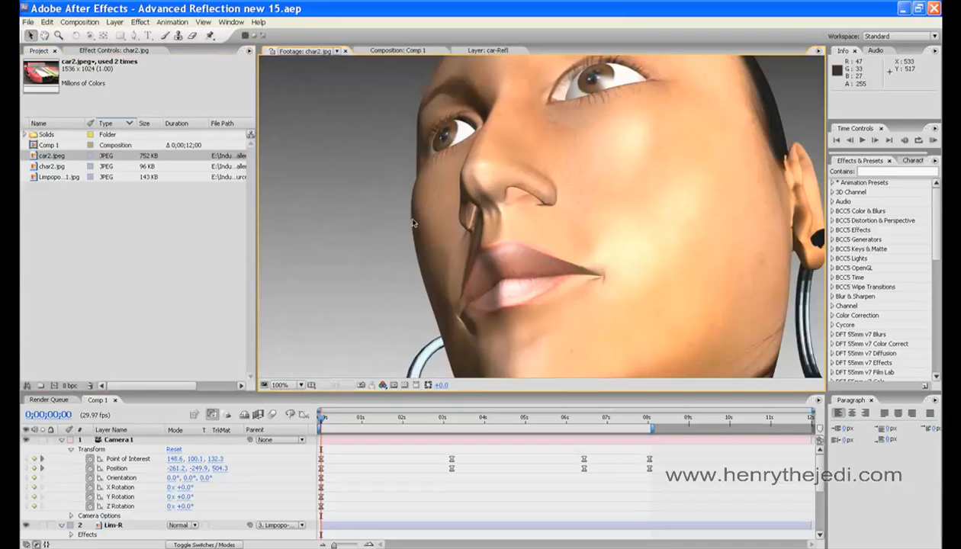
{"action": "left_click", "coordinate": [67, 177]}
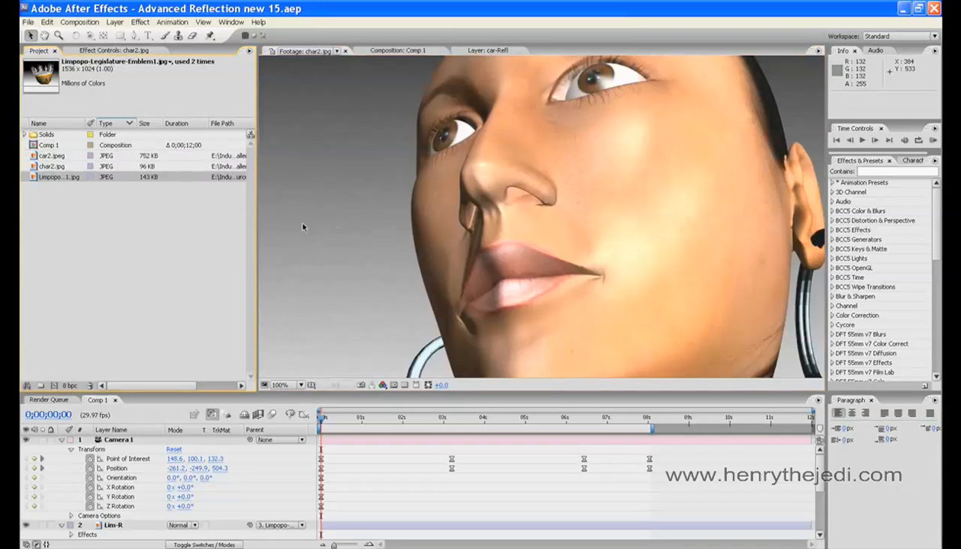
{"action": "scroll", "coordinate": [300, 225], "scroll_direction": "down", "scroll_amount": 2}
{"action": "left_click", "coordinate": [124, 208]}
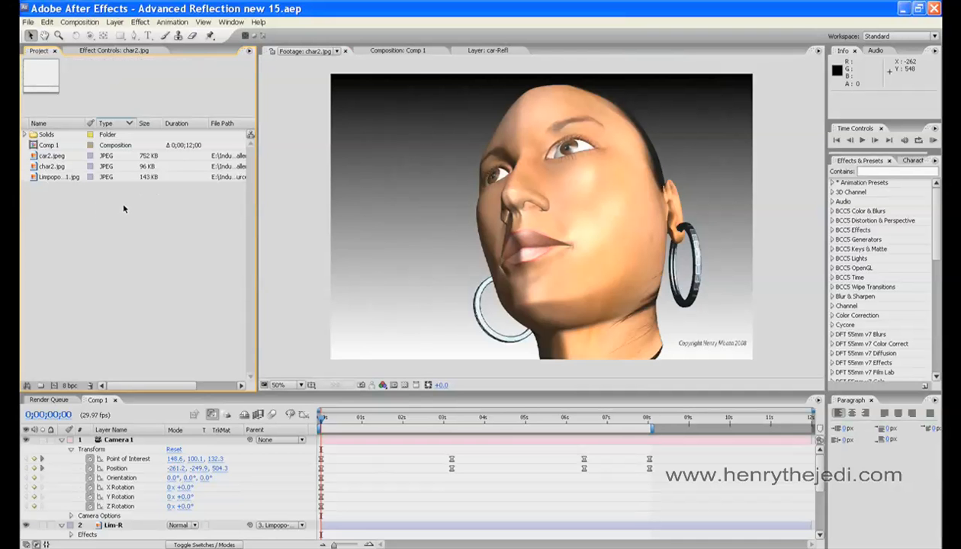
Step: Create a new composition, Comp 2, with the NTSC DV preset at 720 x 480 and a 12-second duration
{"action": "left_click", "coordinate": [79, 21]}
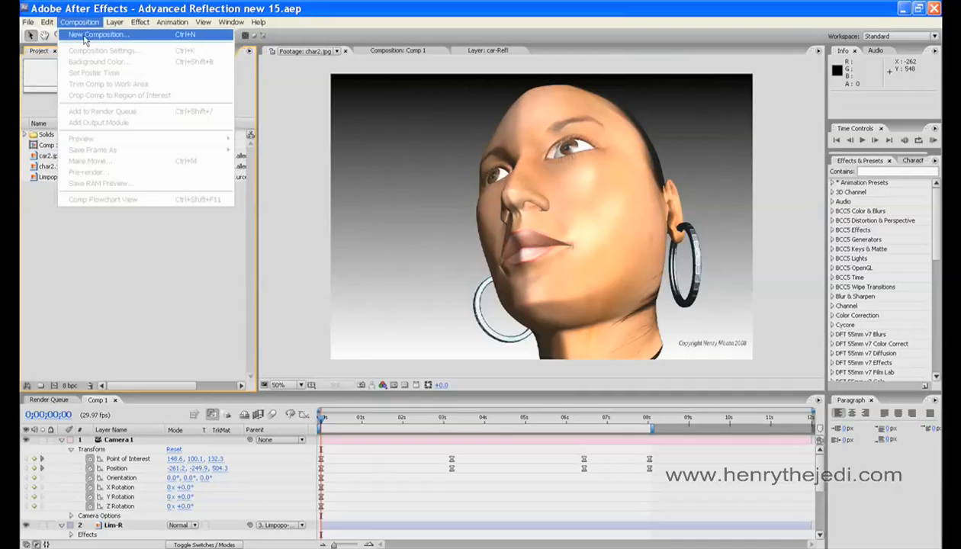
{"action": "left_click", "coordinate": [83, 35]}
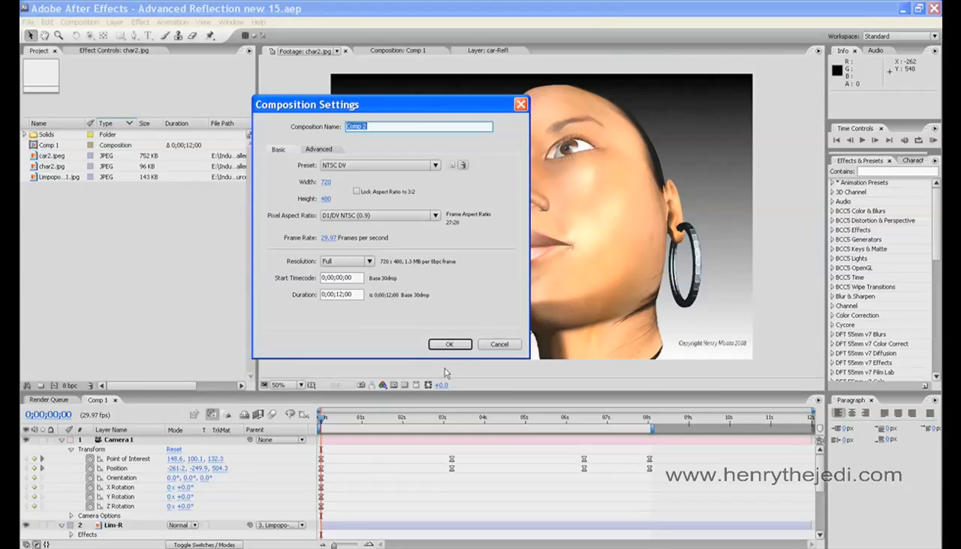
{"action": "double_click", "coordinate": [340, 294]}
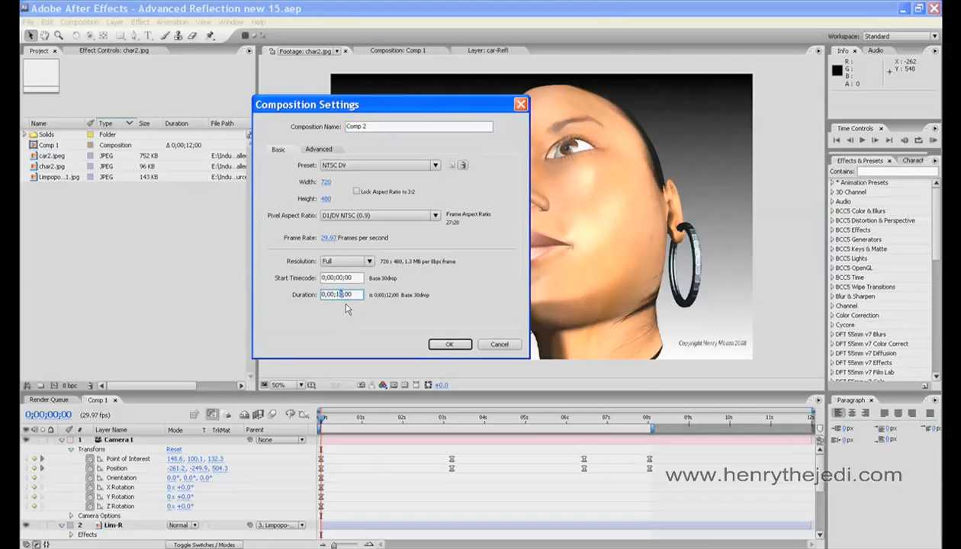
{"action": "left_click", "coordinate": [445, 345]}
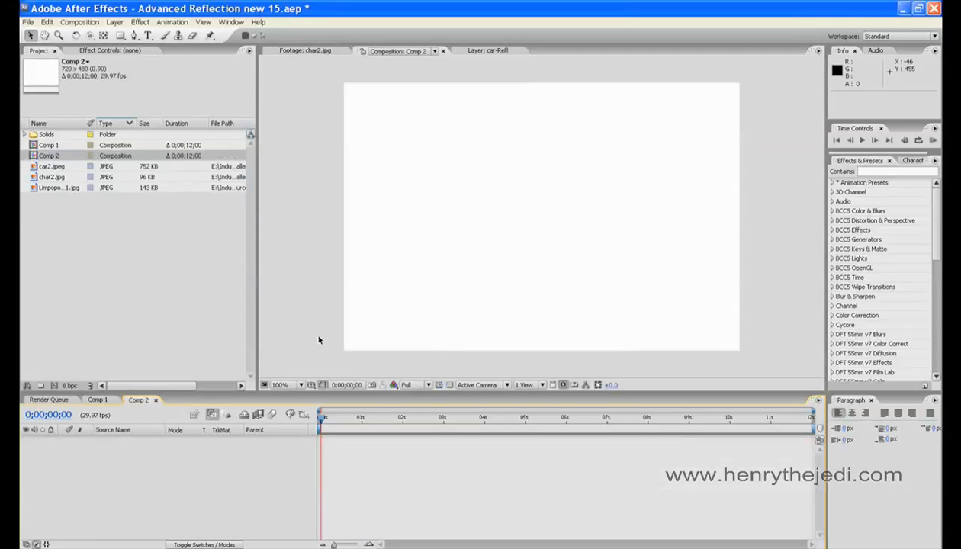
{"action": "left_click", "coordinate": [467, 236]}
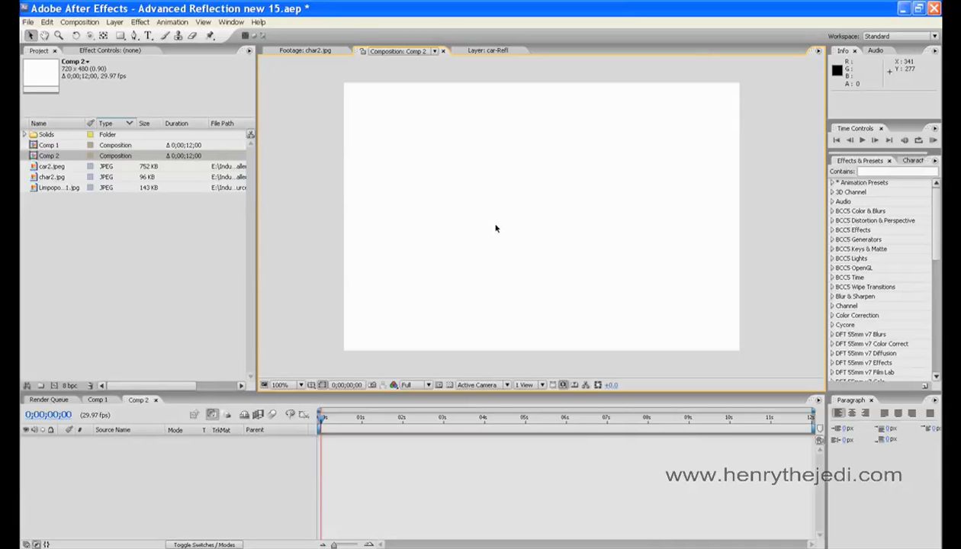
Step: Add a black solid layer named floor, 3000 x 3000 pixels in size
{"action": "left_click", "coordinate": [114, 23]}
{"action": "mouse_move", "coordinate": [209, 35]}
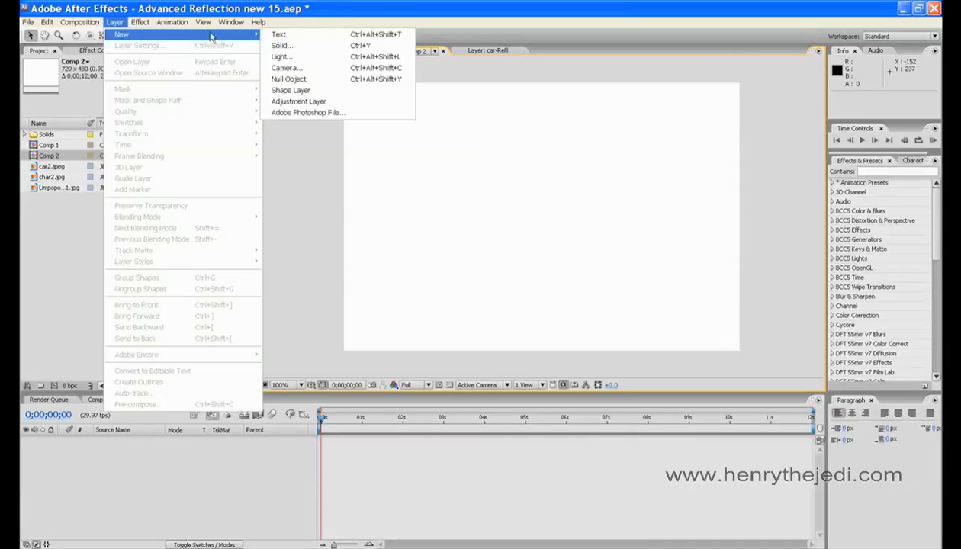
{"action": "left_click", "coordinate": [310, 51]}
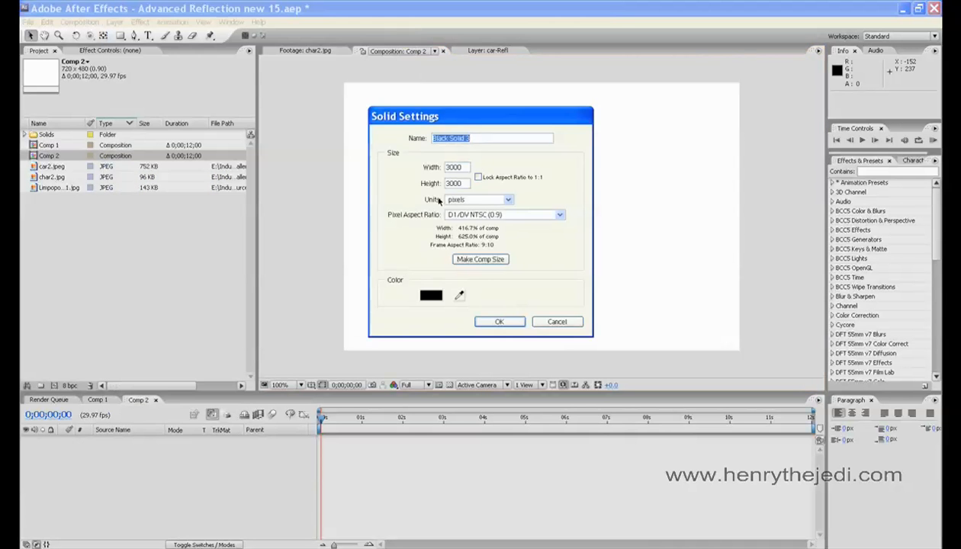
{"action": "double_click", "coordinate": [460, 166]}
{"action": "double_click", "coordinate": [456, 183]}
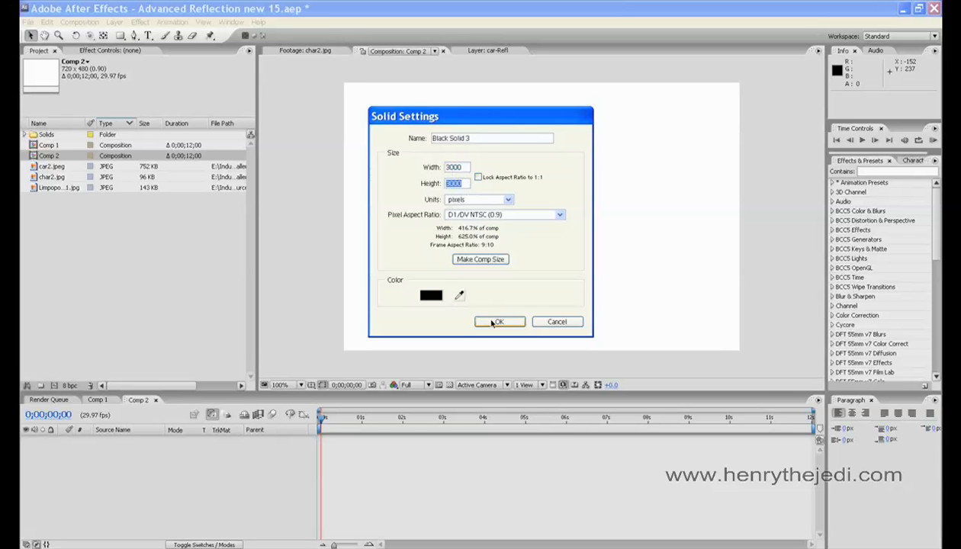
{"action": "left_click_drag", "start_coordinate": [482, 137], "coordinate": [412, 131]}
{"action": "type", "text": "floor"}
{"action": "left_click", "coordinate": [493, 324]}
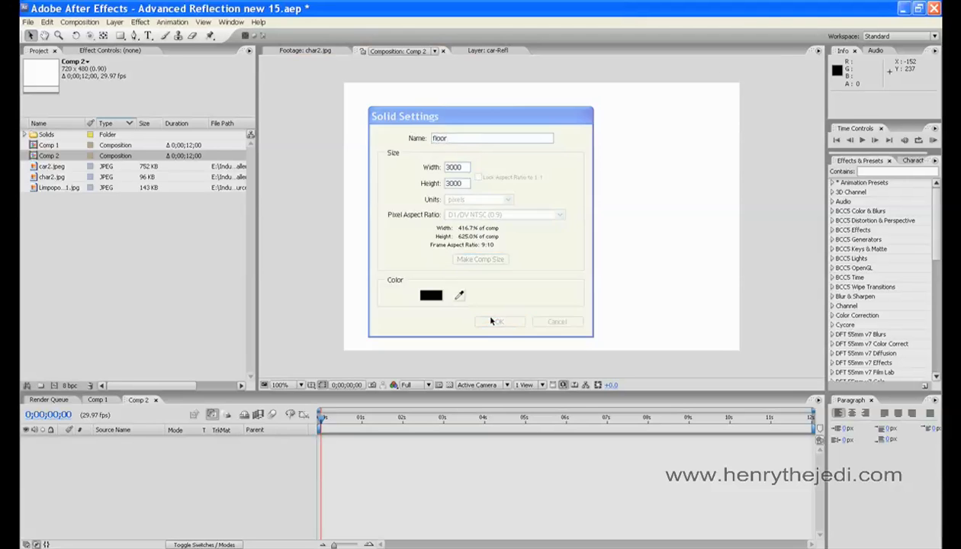
Step: Move the current time to 0;00;00;16 and duplicate the floor layer
{"action": "left_click_drag", "start_coordinate": [321, 418], "coordinate": [343, 418]}
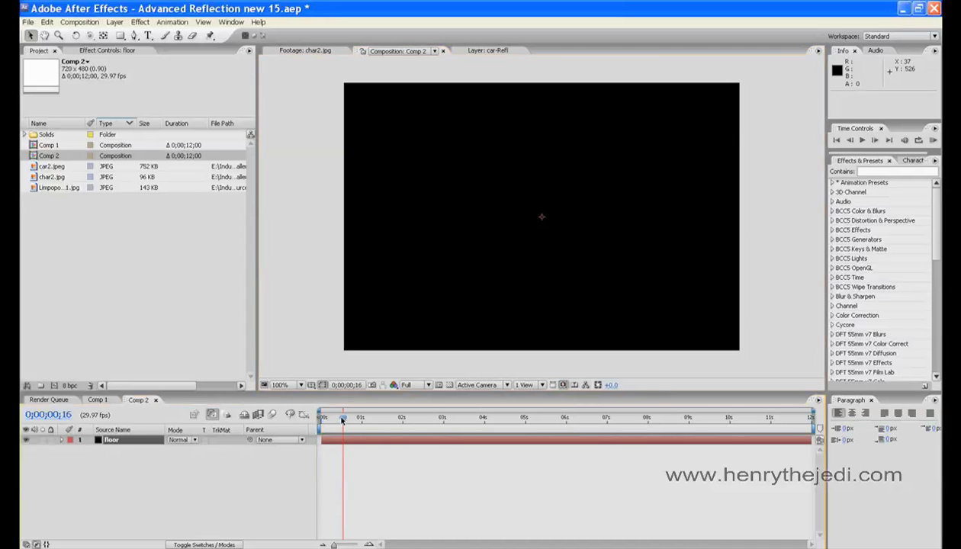
{"action": "left_click", "coordinate": [118, 444]}
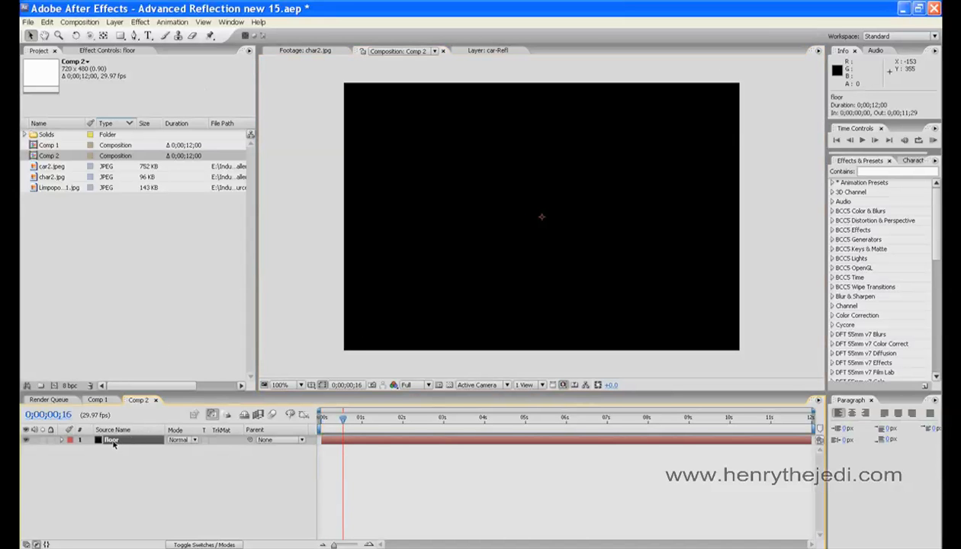
{"action": "key", "text": "ctrl+d"}
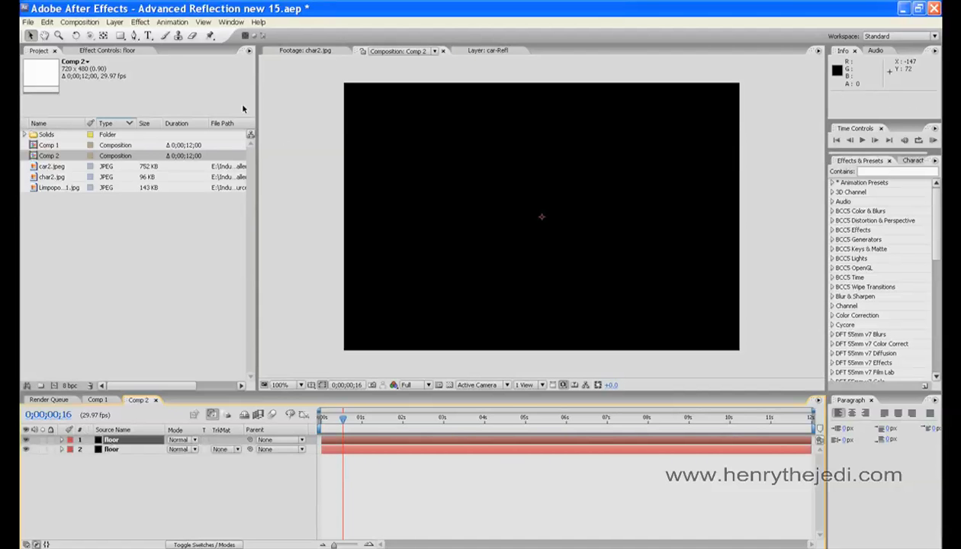
Step: Apply the Grid effect from the Generate category to the upper floor layer
{"action": "left_click", "coordinate": [141, 22]}
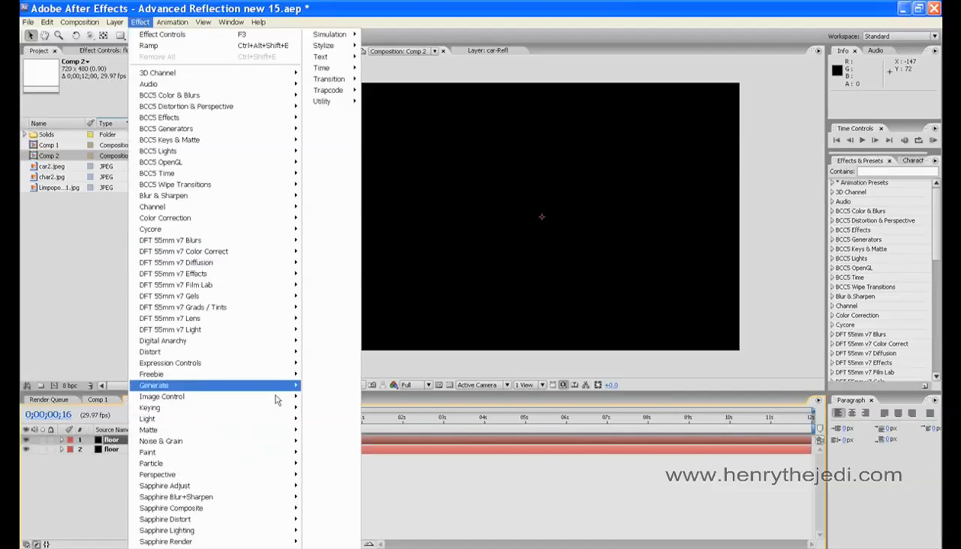
{"action": "mouse_move", "coordinate": [273, 390]}
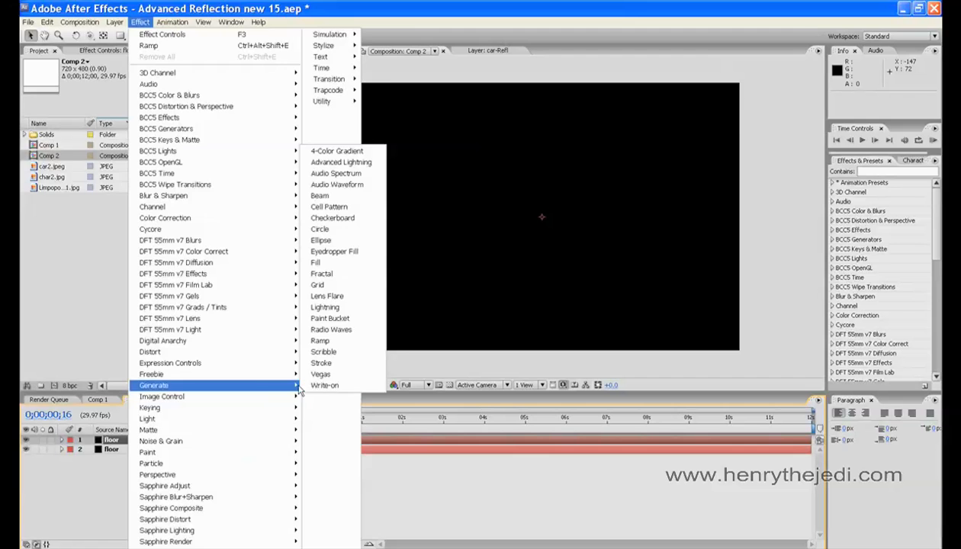
{"action": "left_click", "coordinate": [355, 285]}
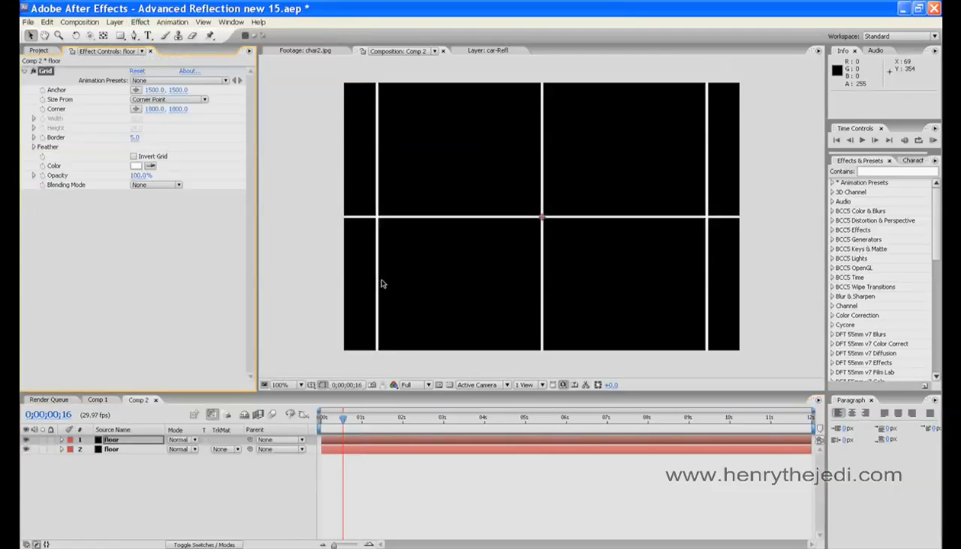
Step: Set the Grid effect's corner point to 1518, 1525 on the upper floor layer
{"action": "key", "text": "comma"}
{"action": "key", "text": "comma"}
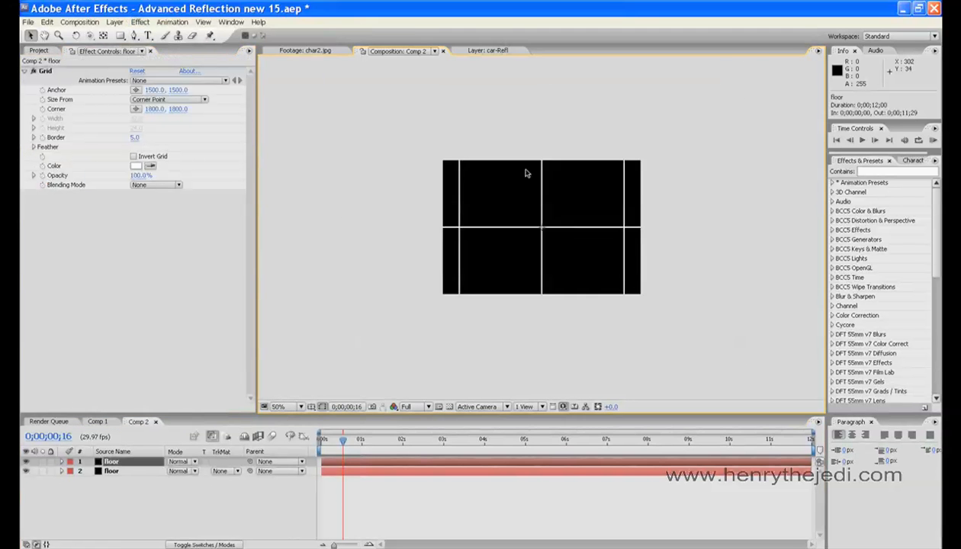
{"action": "key", "text": "period"}
{"action": "left_click", "coordinate": [152, 109]}
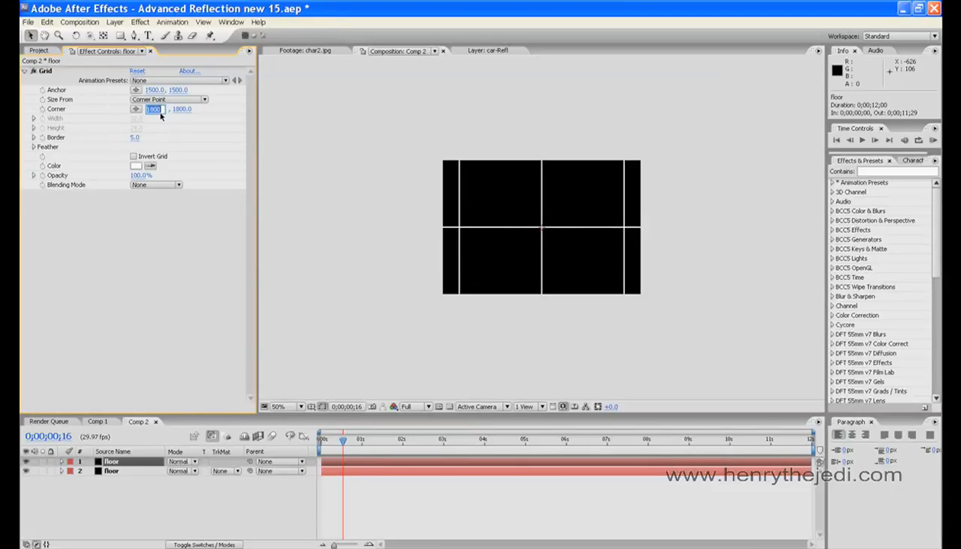
{"action": "type", "text": "1518"}
{"action": "key", "text": "Tab"}
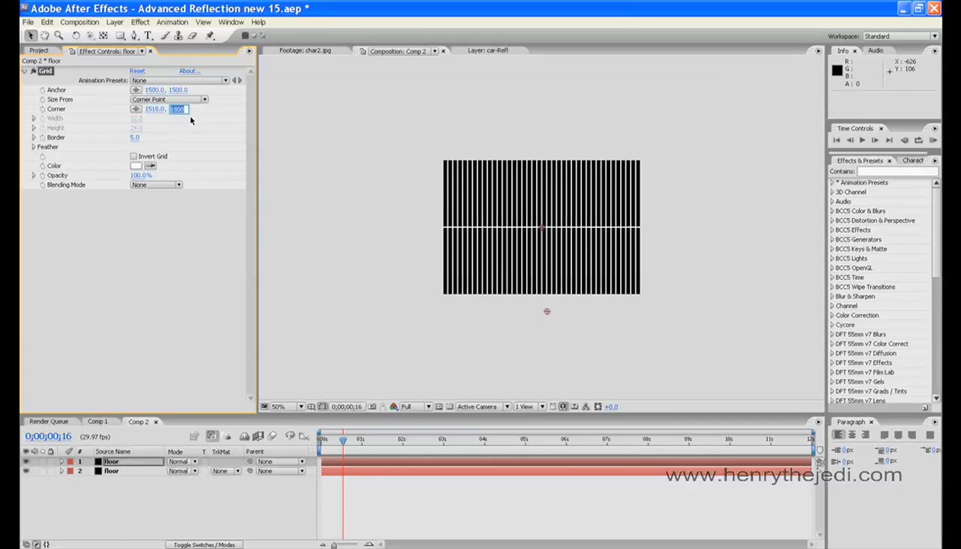
{"action": "type", "text": "15"}
Step: Set the Grid effect's border thickness to 2 and check the grid at different magnifications
{"action": "left_click", "coordinate": [133, 138]}
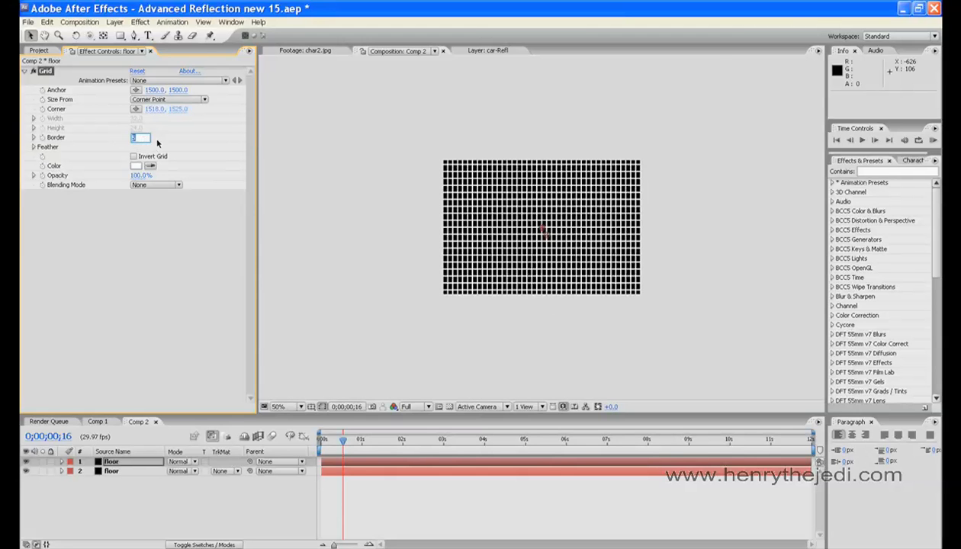
{"action": "type", "text": "2"}
{"action": "key", "text": "Return"}
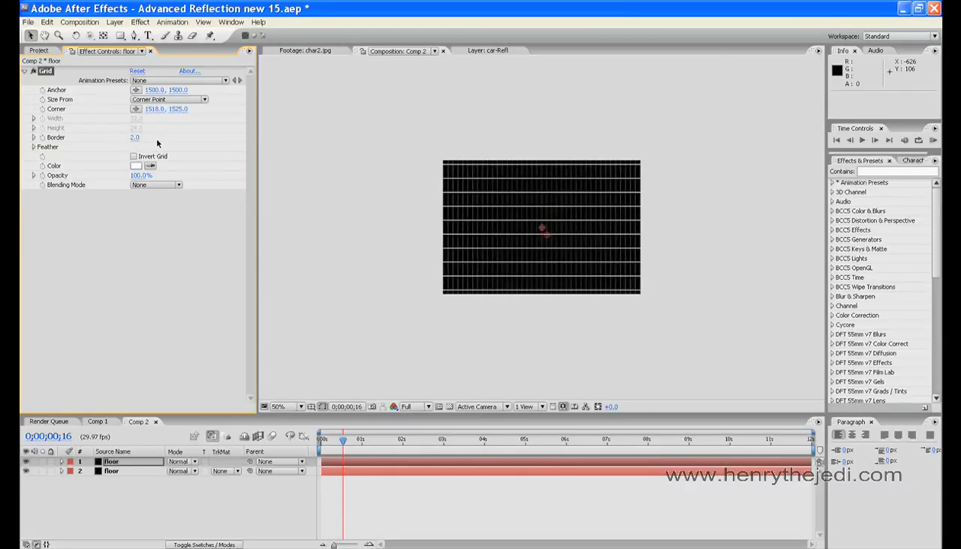
{"action": "key", "text": "period"}
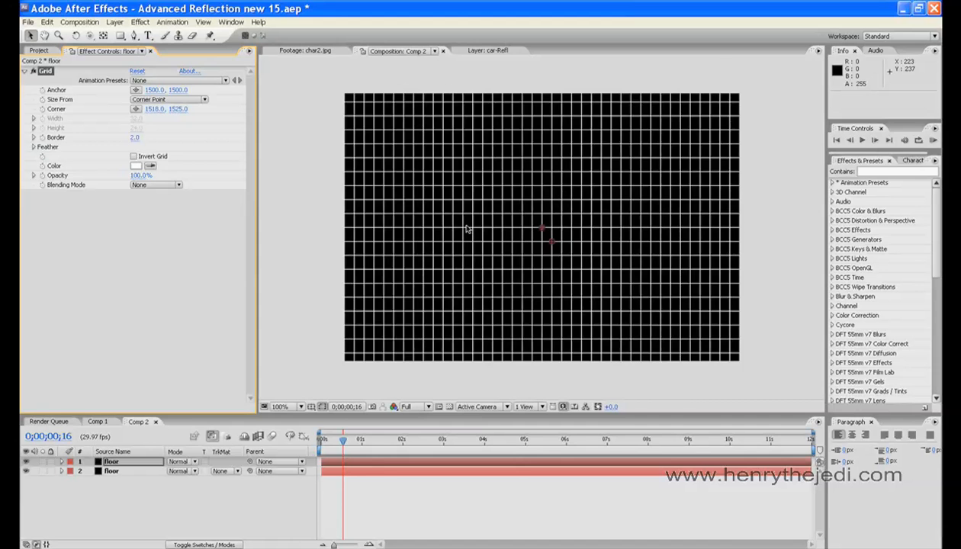
{"action": "key", "text": "comma"}
{"action": "key", "text": "comma"}
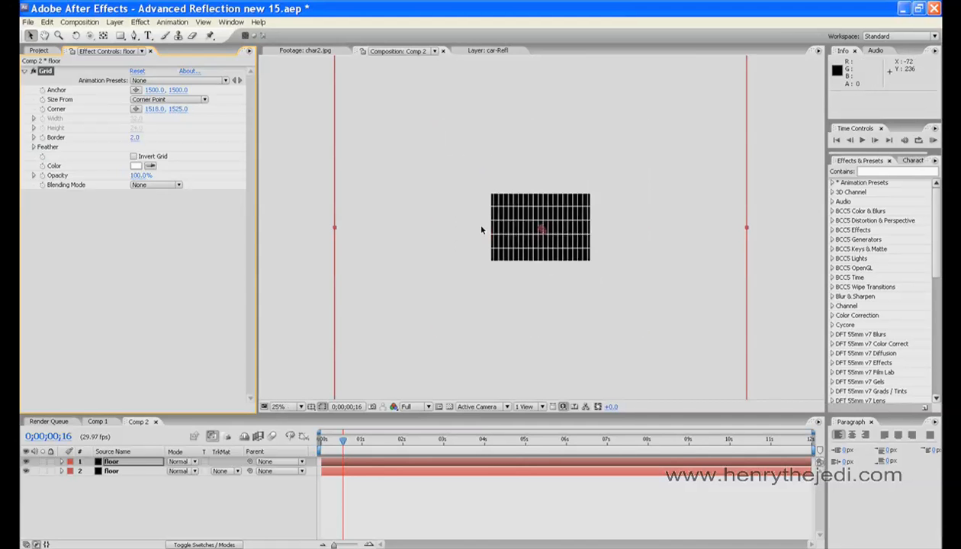
Step: Rename the upper floor layer to "floor grid" and move it beneath the other floor layer
{"action": "left_click", "coordinate": [142, 460]}
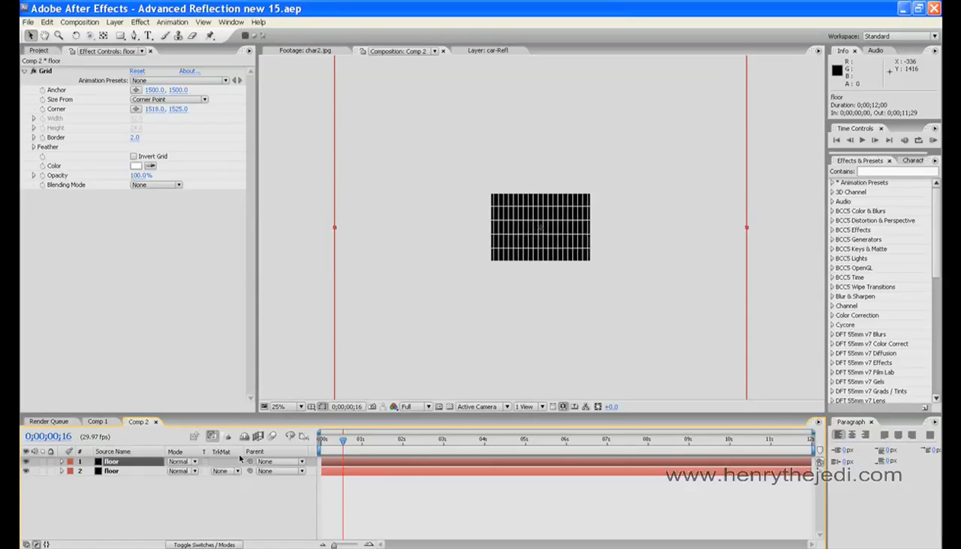
{"action": "key", "text": "Return"}
{"action": "left_click", "coordinate": [122, 461]}
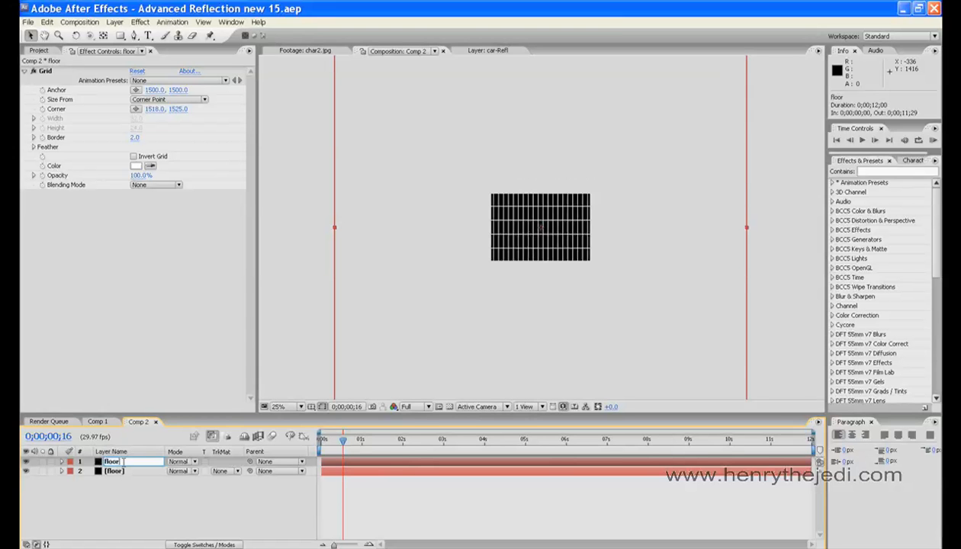
{"action": "type", "text": "grid"}
{"action": "key", "text": "Return"}
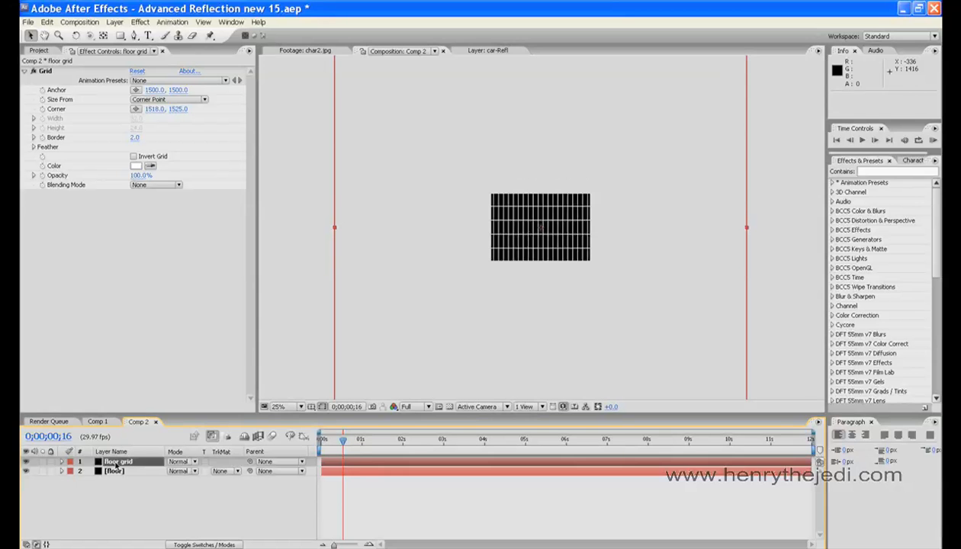
{"action": "left_click_drag", "start_coordinate": [116, 462], "coordinate": [120, 482]}
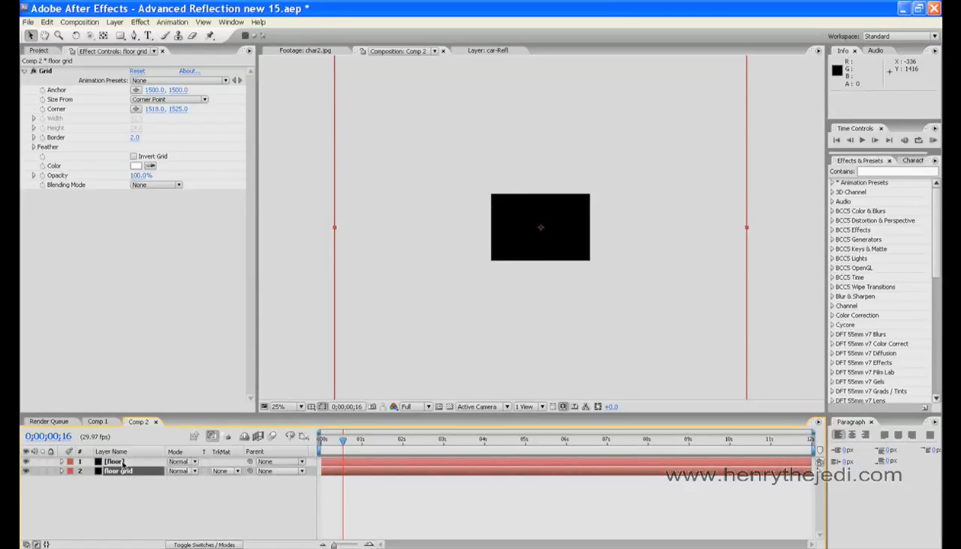
Step: Apply the Ramp effect from the Generate category to the floor layer, with start 1508, 1312 and end 1505, 1725
{"action": "left_click", "coordinate": [122, 462]}
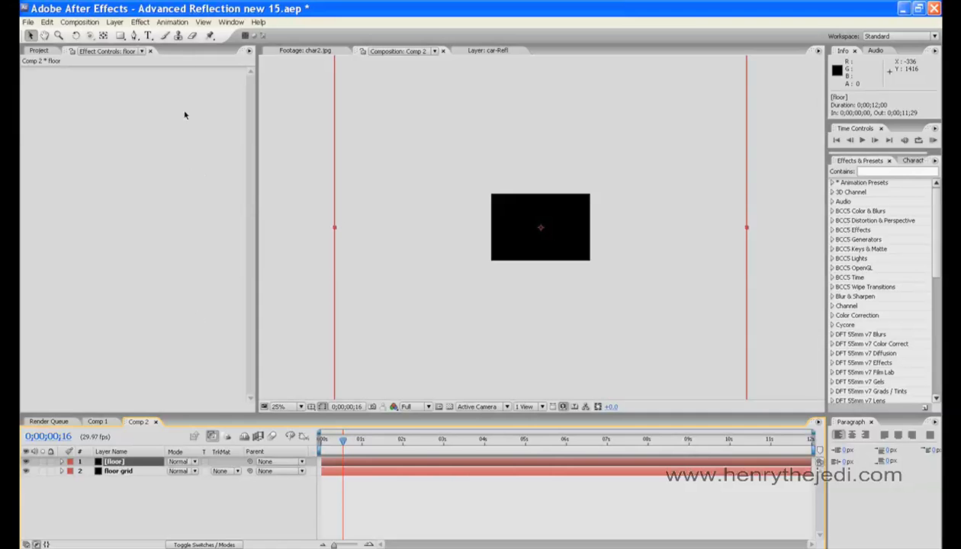
{"action": "left_click", "coordinate": [137, 23]}
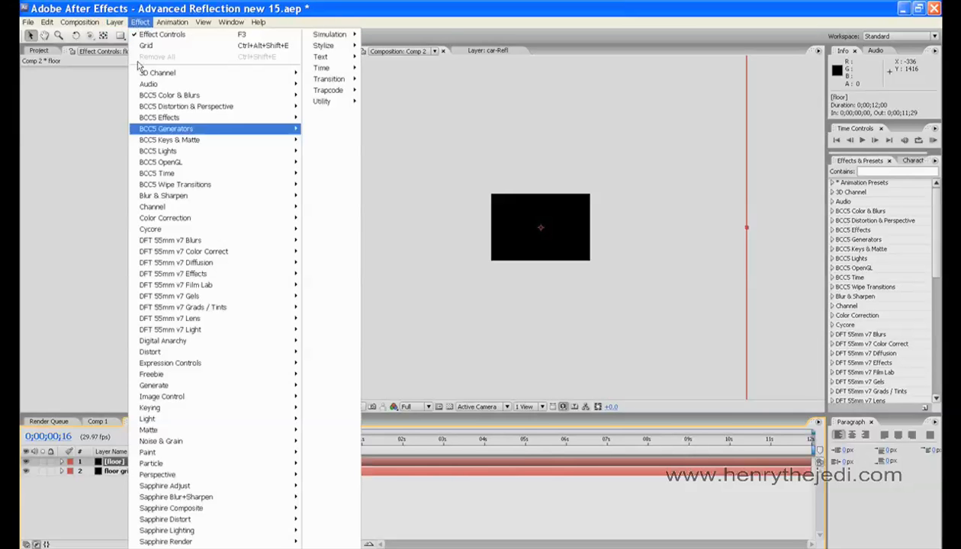
{"action": "mouse_move", "coordinate": [263, 391]}
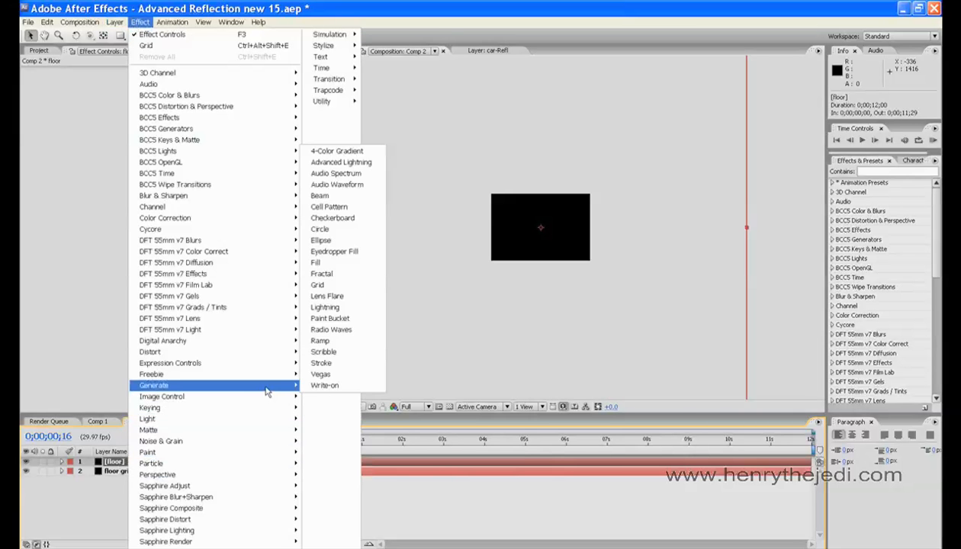
{"action": "left_click", "coordinate": [345, 341]}
{"action": "key", "text": "period"}
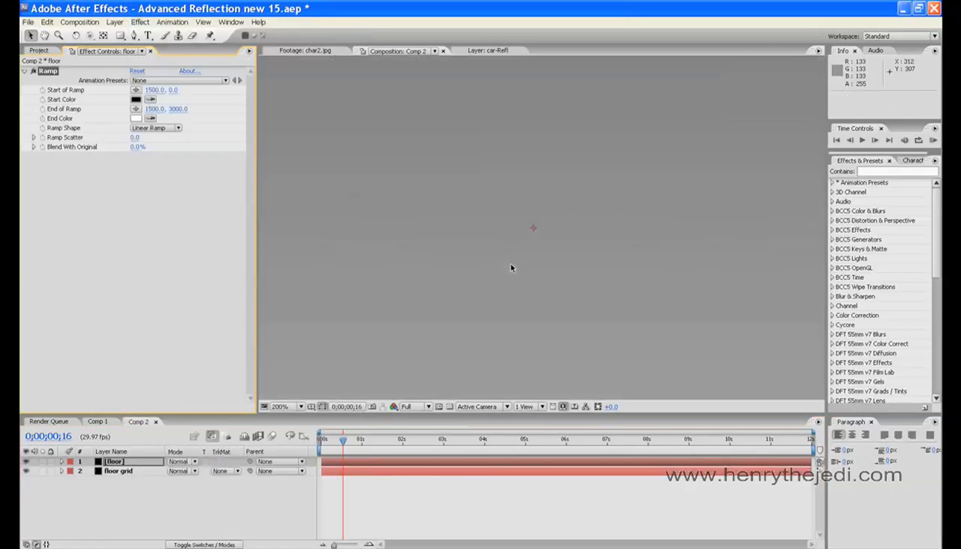
{"action": "key", "text": "comma"}
{"action": "key", "text": "comma"}
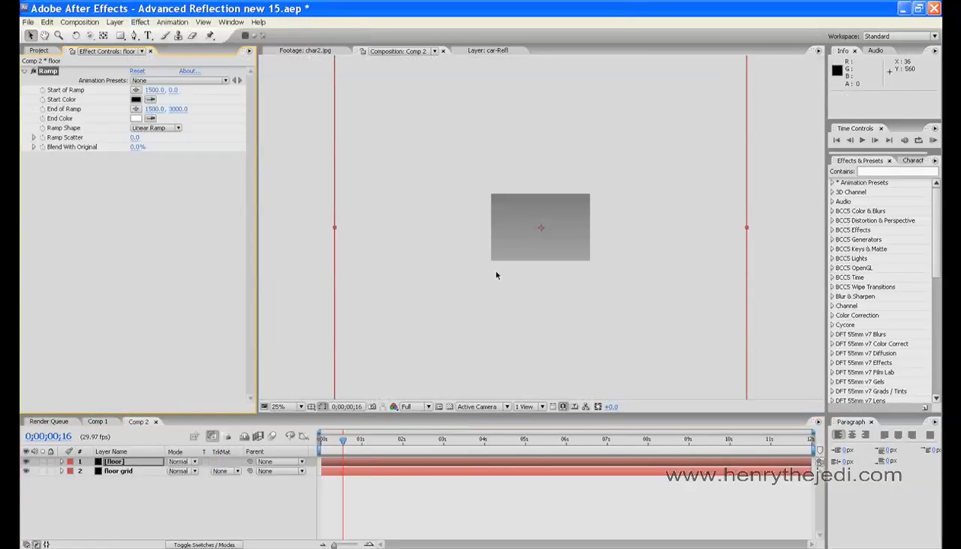
{"action": "key", "text": "period"}
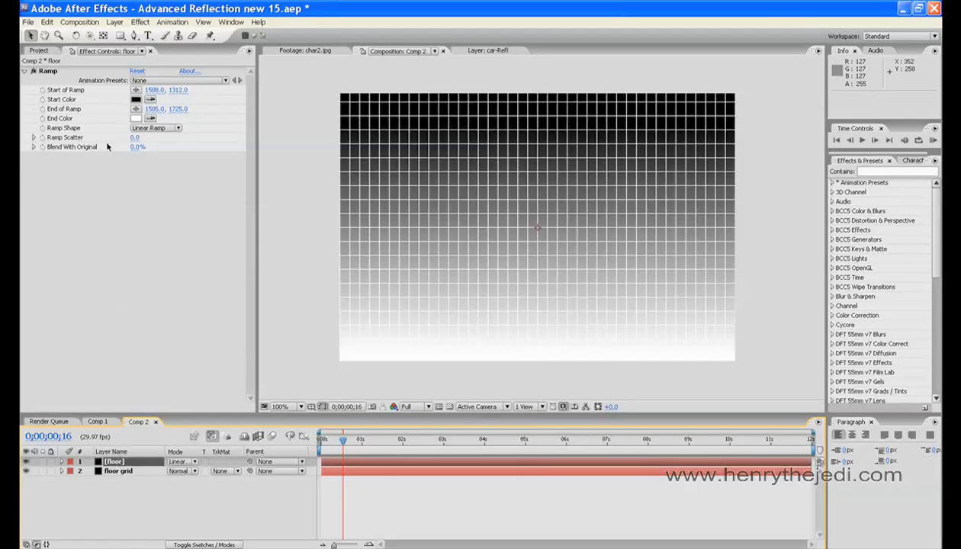
Step: Set the floor layer's blending mode to Linear Dodge and save the project
{"action": "left_click", "coordinate": [48, 70]}
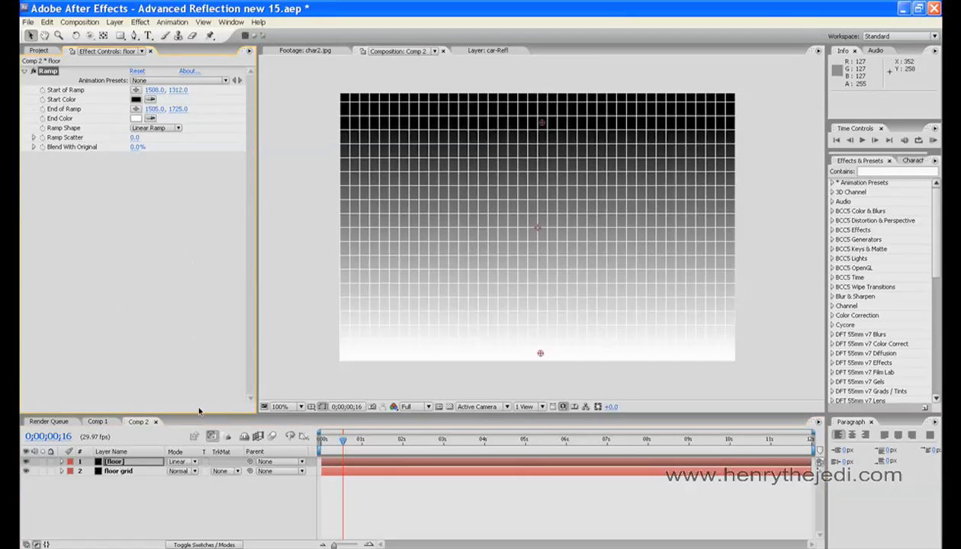
{"action": "left_click", "coordinate": [119, 462]}
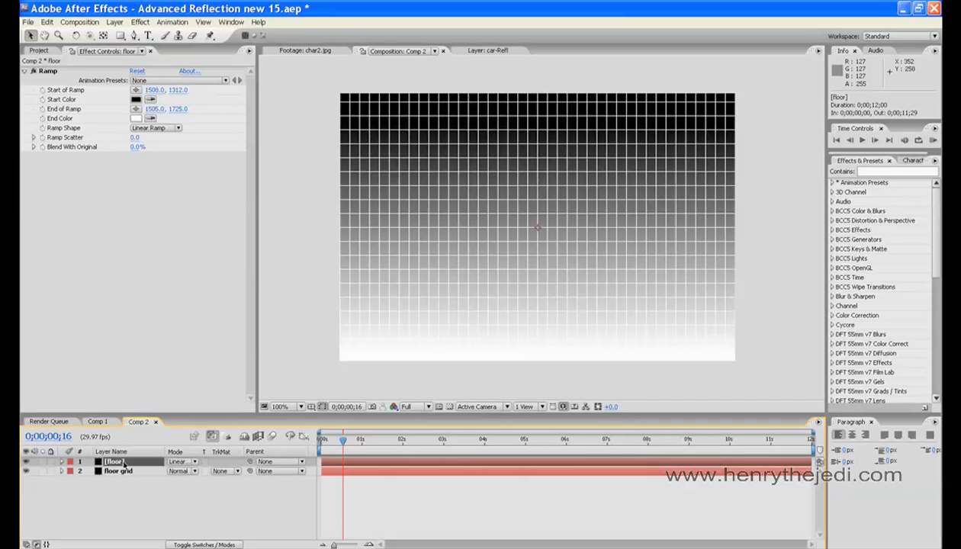
{"action": "left_click", "coordinate": [190, 462]}
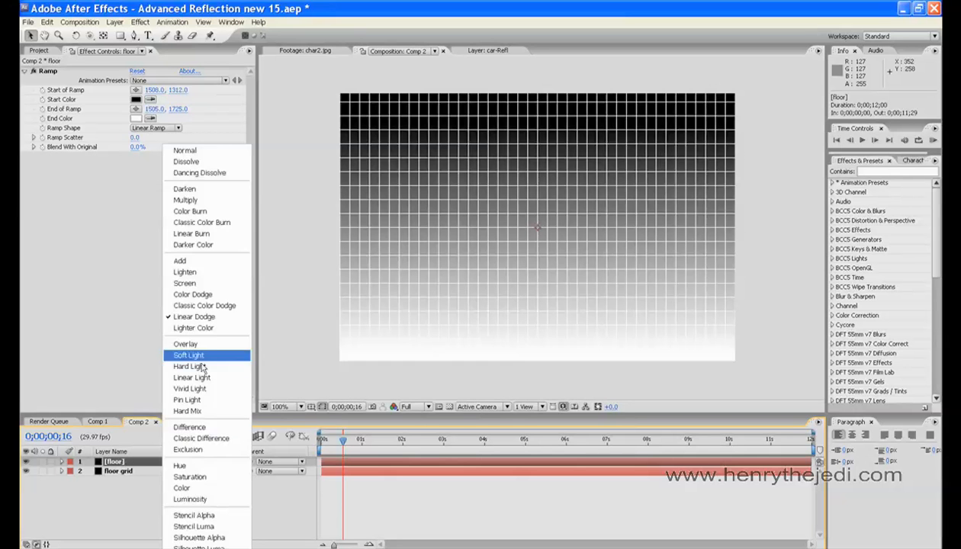
{"action": "left_click", "coordinate": [196, 318]}
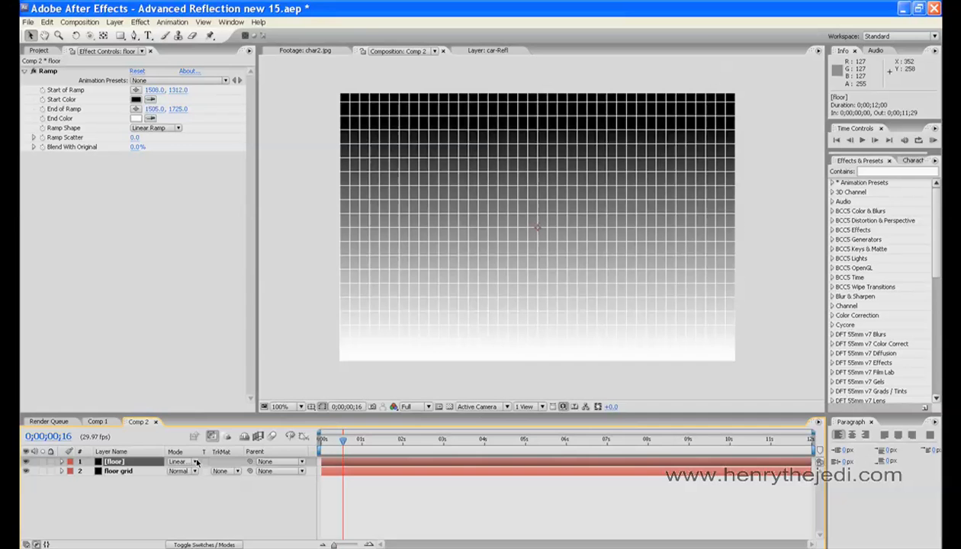
{"action": "left_click", "coordinate": [37, 545]}
{"action": "left_click", "coordinate": [37, 544]}
{"action": "key", "text": "ctrl+s"}
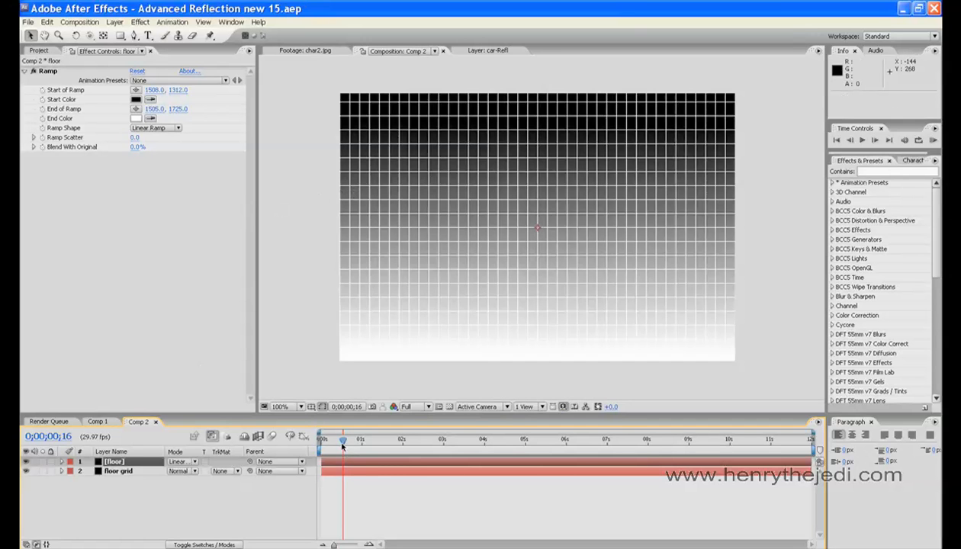
Step: Move the current time to 0;00;00;19 and check the gridded ramp floor at different magnifications
{"action": "mouse_move", "coordinate": [343, 440]}
{"action": "left_mouse_down"}
{"action": "mouse_move", "coordinate": [422, 433]}
{"action": "mouse_move", "coordinate": [326, 435]}
{"action": "mouse_move", "coordinate": [346, 434]}
{"action": "left_mouse_up"}
{"action": "scroll", "coordinate": [309, 212], "scroll_direction": "down", "scroll_amount": 4}
{"action": "scroll", "coordinate": [309, 214], "scroll_direction": "up", "scroll_amount": 4}
{"action": "left_click", "coordinate": [121, 469]}
{"action": "left_click", "coordinate": [114, 462]}
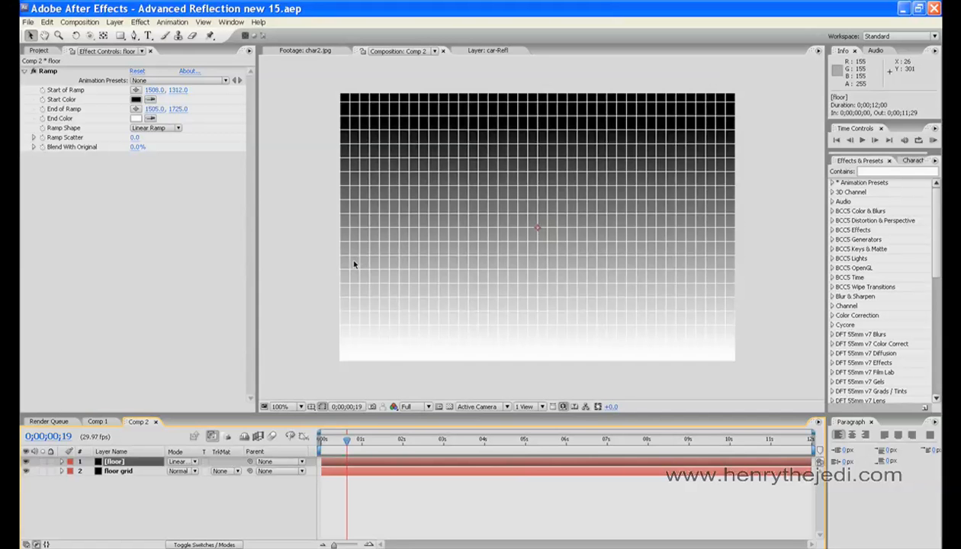
{"action": "key", "text": "comma"}
{"action": "key", "text": "period"}
{"action": "key", "text": "period"}
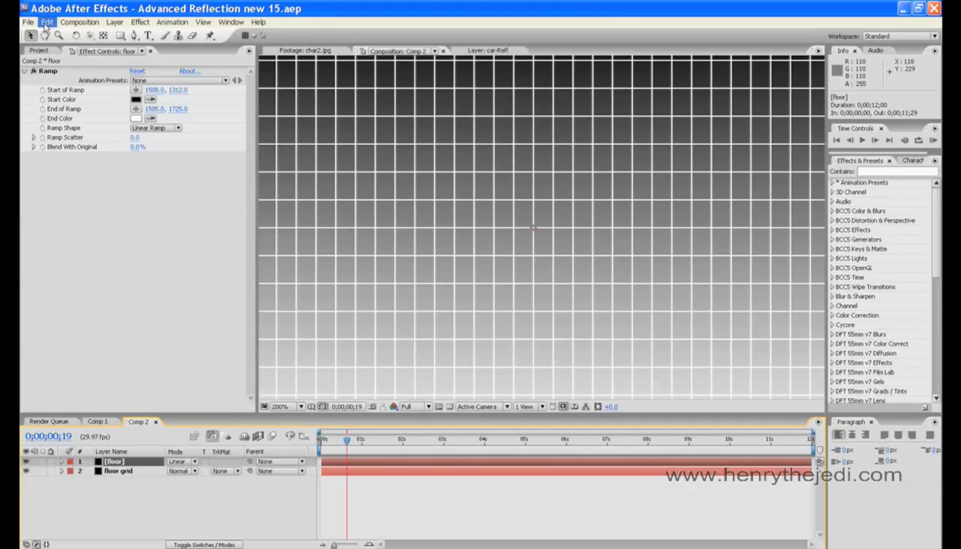
{"action": "left_click", "coordinate": [38, 50]}
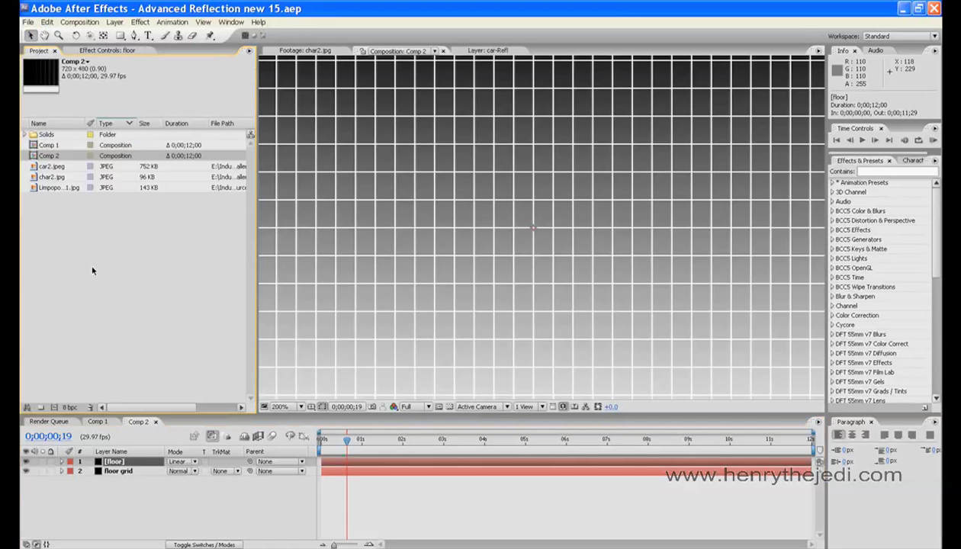
{"action": "left_click", "coordinate": [48, 165]}
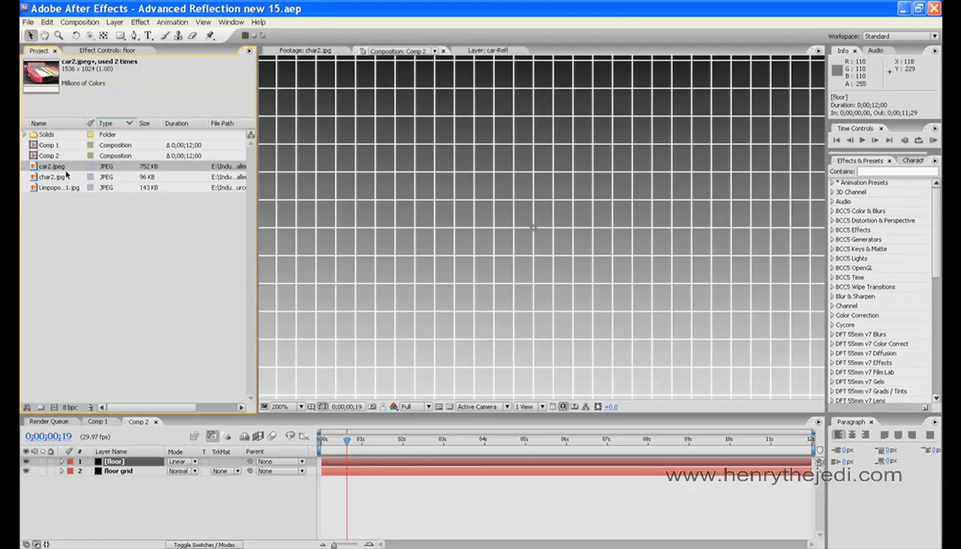
{"action": "left_click", "coordinate": [121, 468]}
{"action": "double_click", "coordinate": [119, 462]}
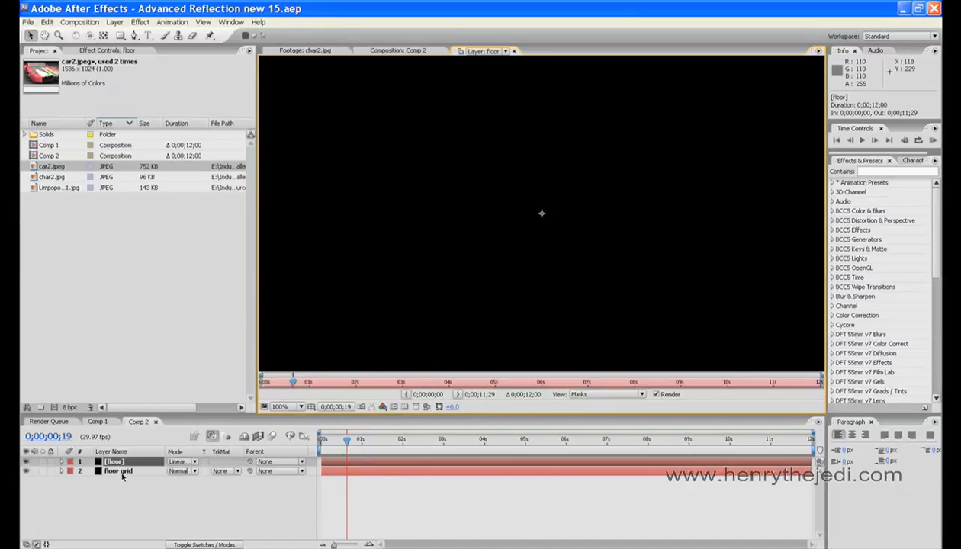
{"action": "left_click", "coordinate": [381, 52]}
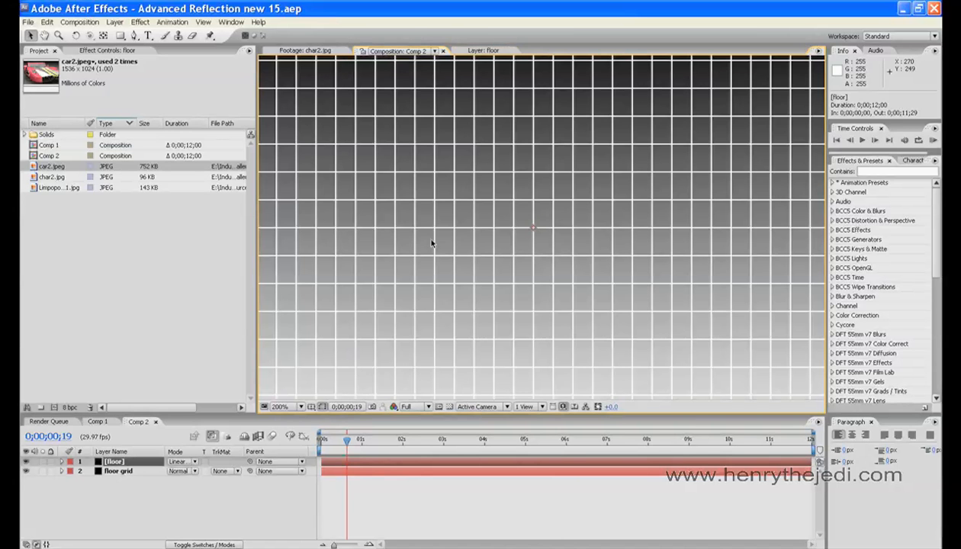
{"action": "left_click", "coordinate": [115, 52]}
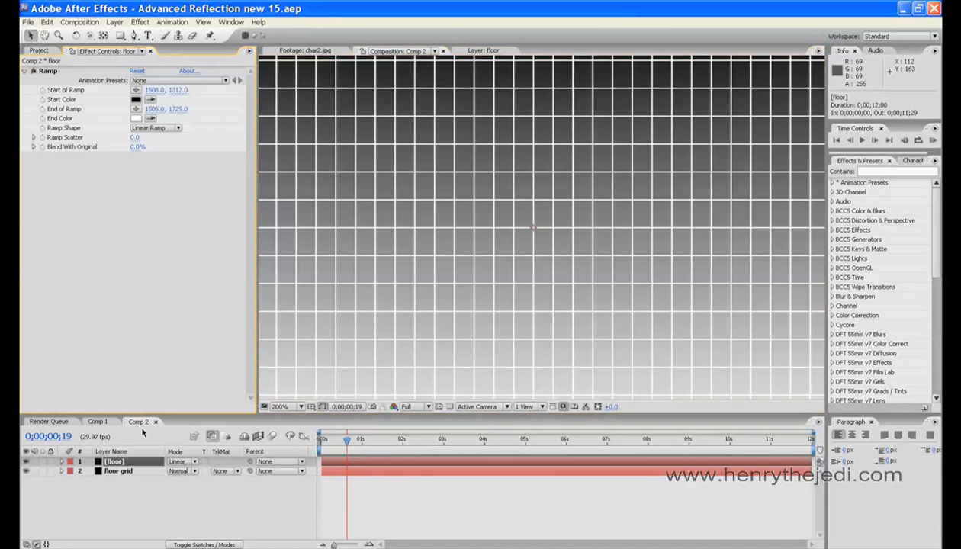
Step: Parent the floor layer to the floor grid layer
{"action": "left_click", "coordinate": [120, 471]}
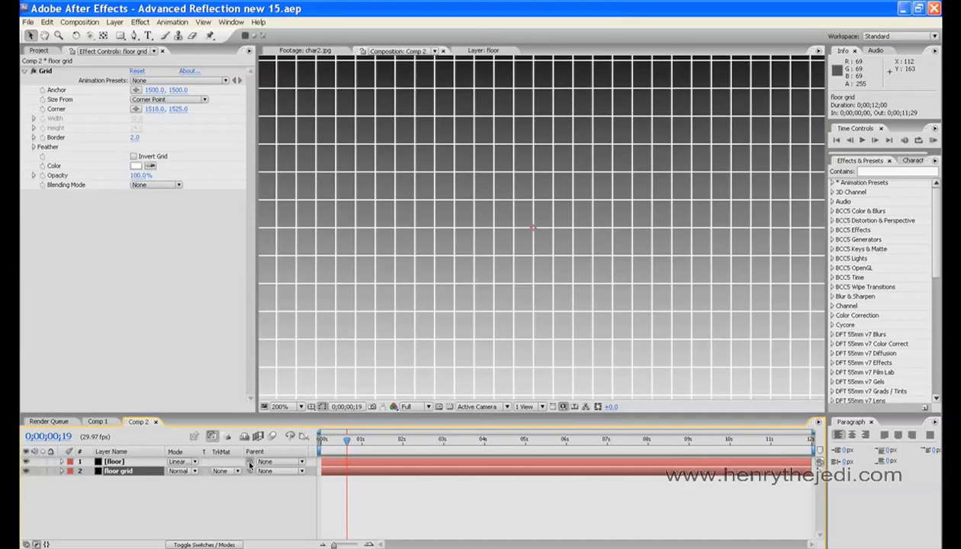
{"action": "left_click_drag", "start_coordinate": [249, 462], "coordinate": [250, 474]}
{"action": "scroll", "coordinate": [369, 307], "scroll_direction": "down", "scroll_amount": 4}
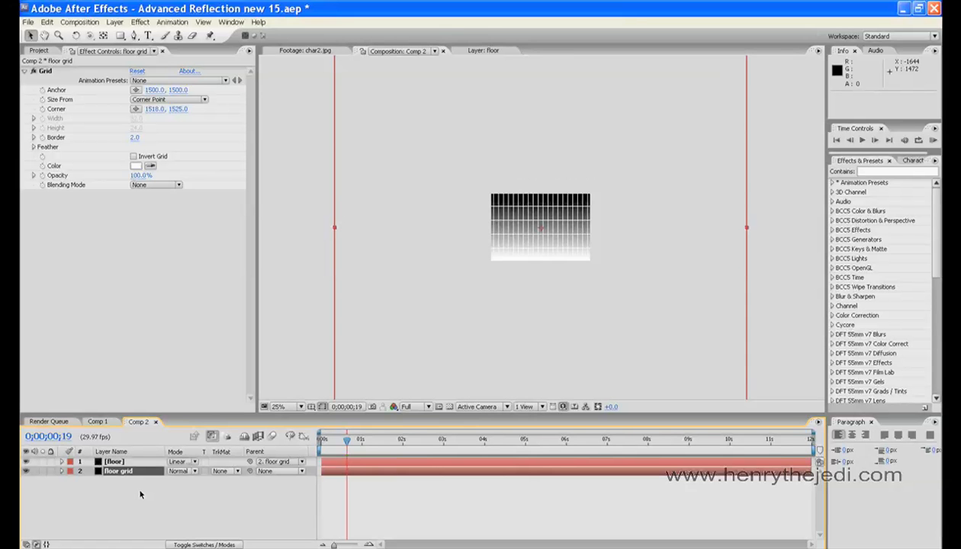
Step: Test the parent link by moving the floor grid layer to position 360, -80, and undo the move
{"action": "key", "text": "p"}
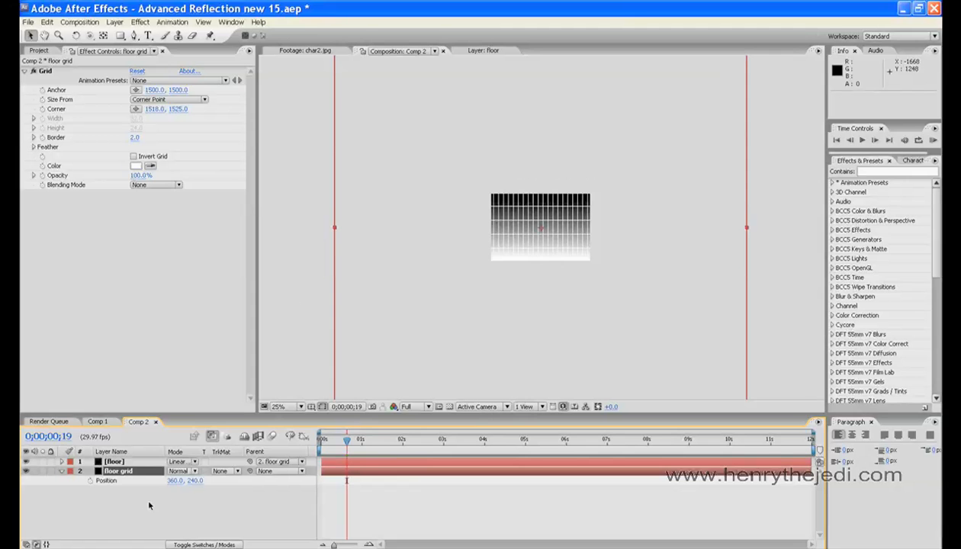
{"action": "left_click_drag", "start_coordinate": [194, 481], "coordinate": [42, 482]}
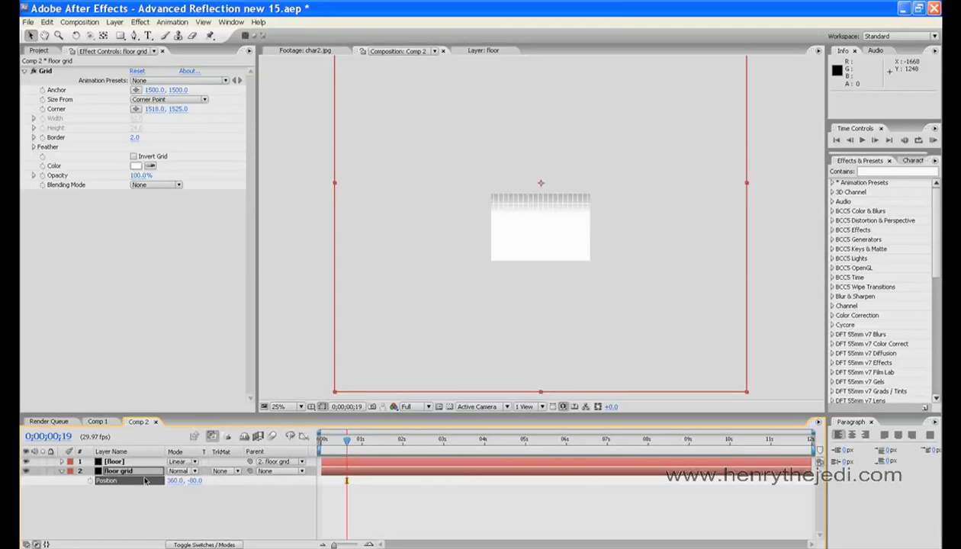
{"action": "left_click", "coordinate": [124, 461]}
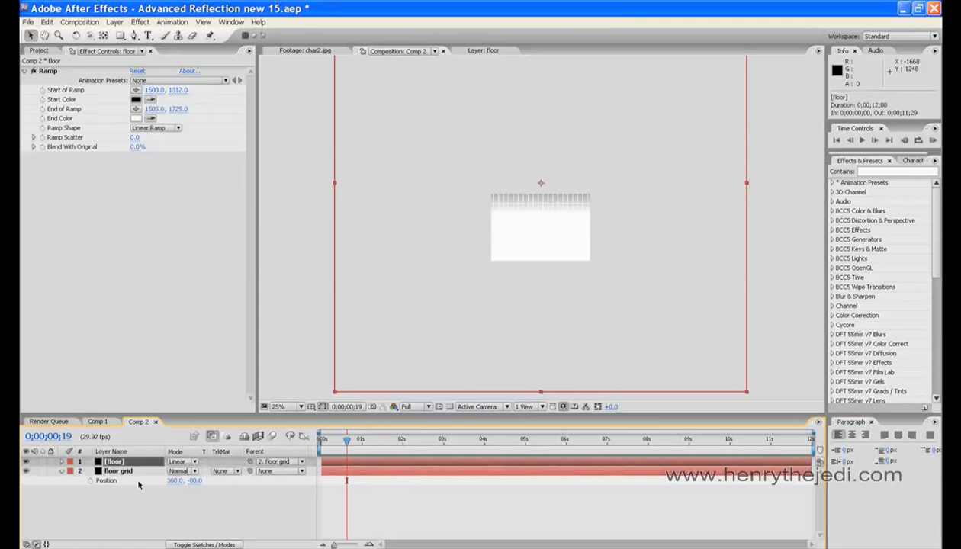
{"action": "key", "text": "ctrl+z"}
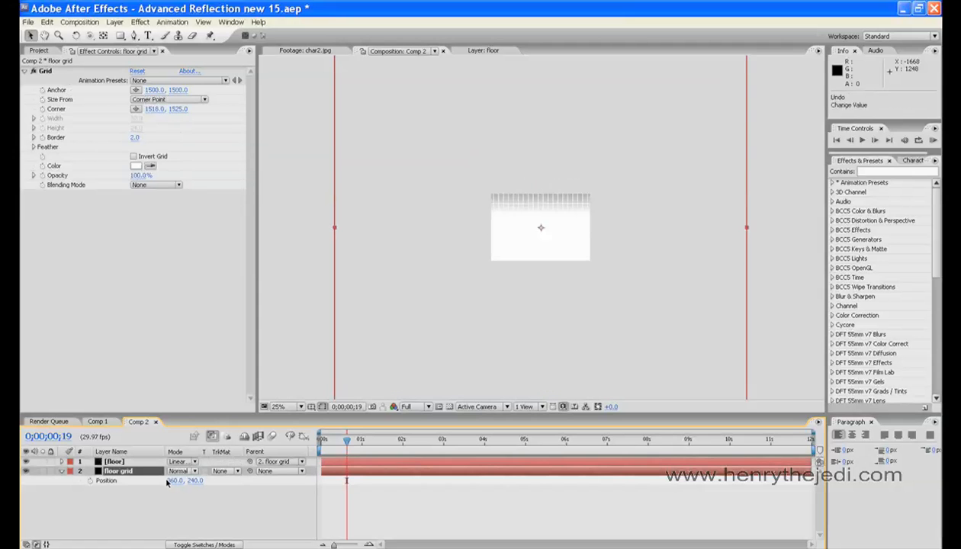
{"action": "scroll", "coordinate": [446, 305], "scroll_direction": "up", "scroll_amount": 2}
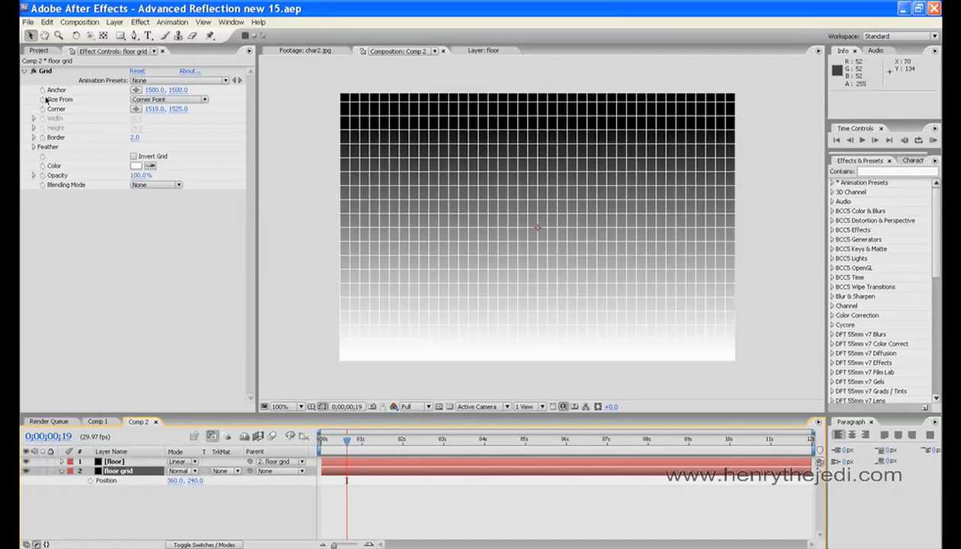
Step: Add car2.jpeg, char2.jpg and Limpopo-Legislature-Emblem1.jpg to Comp 2 as layers above the floor layers
{"action": "left_click", "coordinate": [39, 52]}
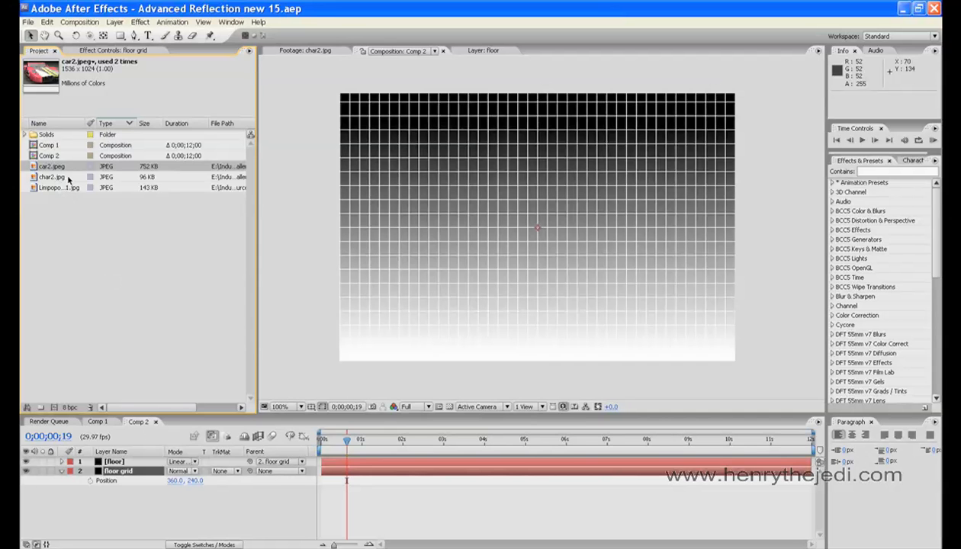
{"action": "left_click_drag", "start_coordinate": [48, 166], "coordinate": [119, 461]}
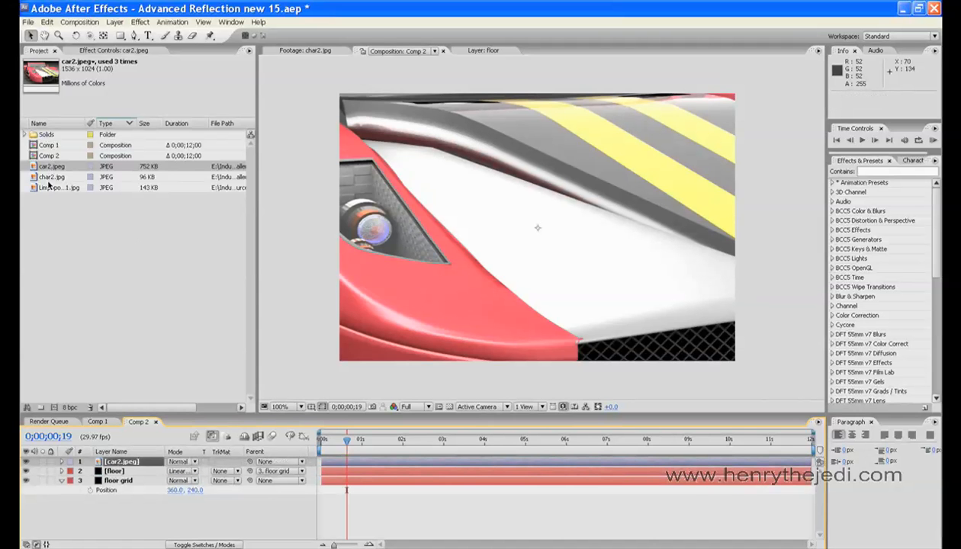
{"action": "left_click_drag", "start_coordinate": [50, 177], "coordinate": [128, 466]}
{"action": "left_click_drag", "start_coordinate": [56, 187], "coordinate": [128, 462]}
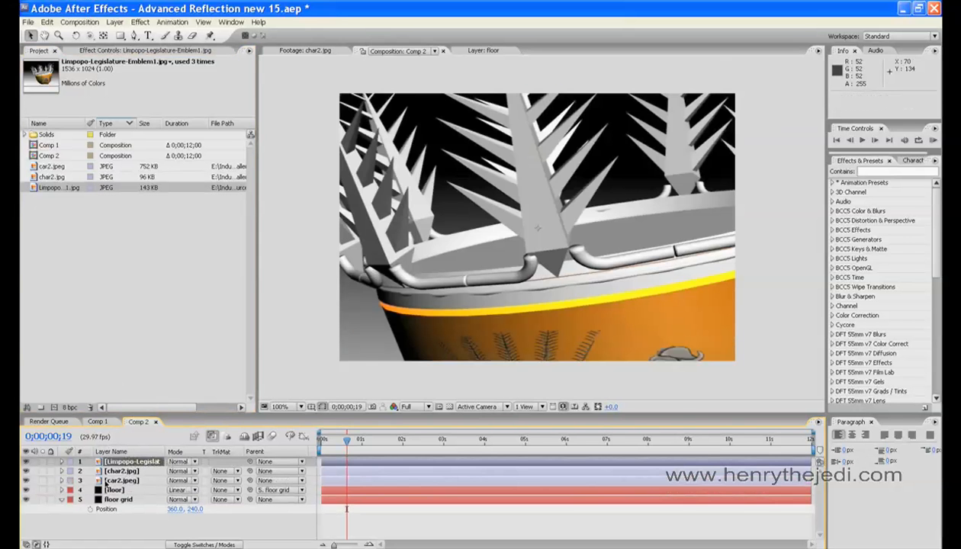
Step: Convert the floor grid and floor layers to 3D layers
{"action": "scroll", "coordinate": [452, 314], "scroll_direction": "down", "scroll_amount": 6}
{"action": "scroll", "coordinate": [452, 314], "scroll_direction": "up", "scroll_amount": 1}
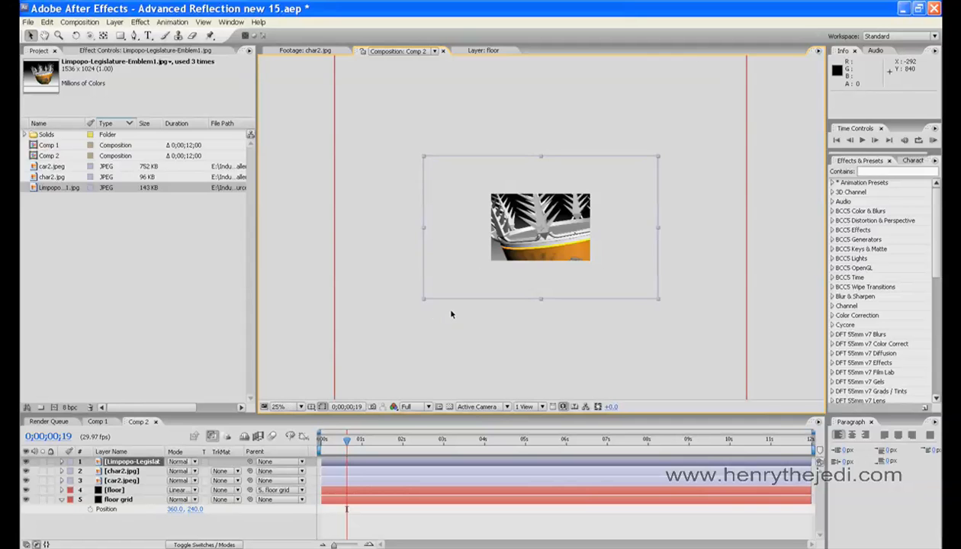
{"action": "left_click", "coordinate": [128, 500]}
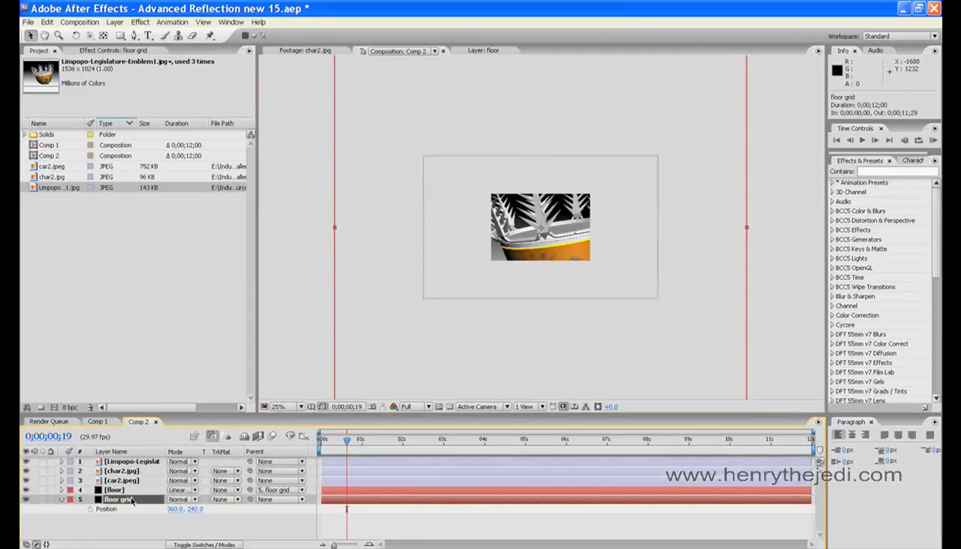
{"action": "right_click", "coordinate": [127, 503]}
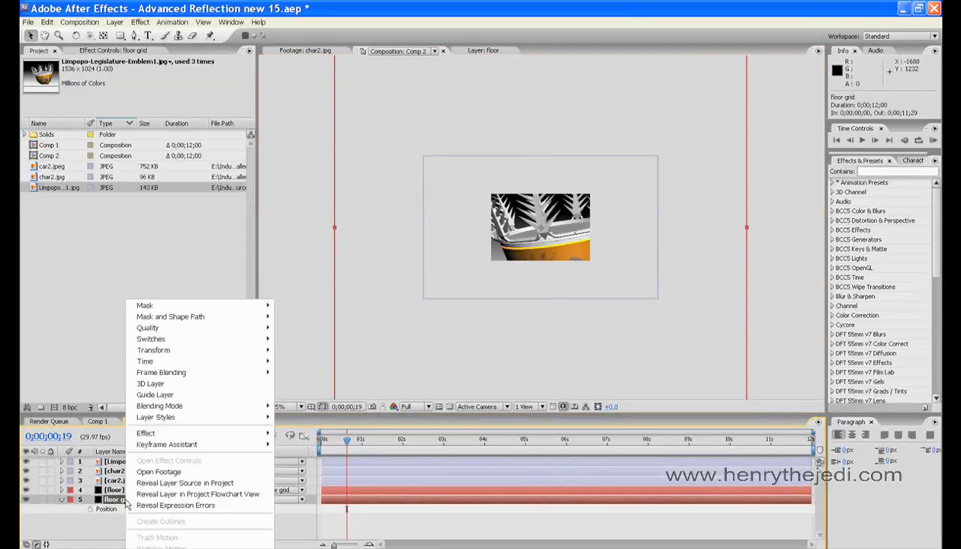
{"action": "left_click", "coordinate": [156, 384]}
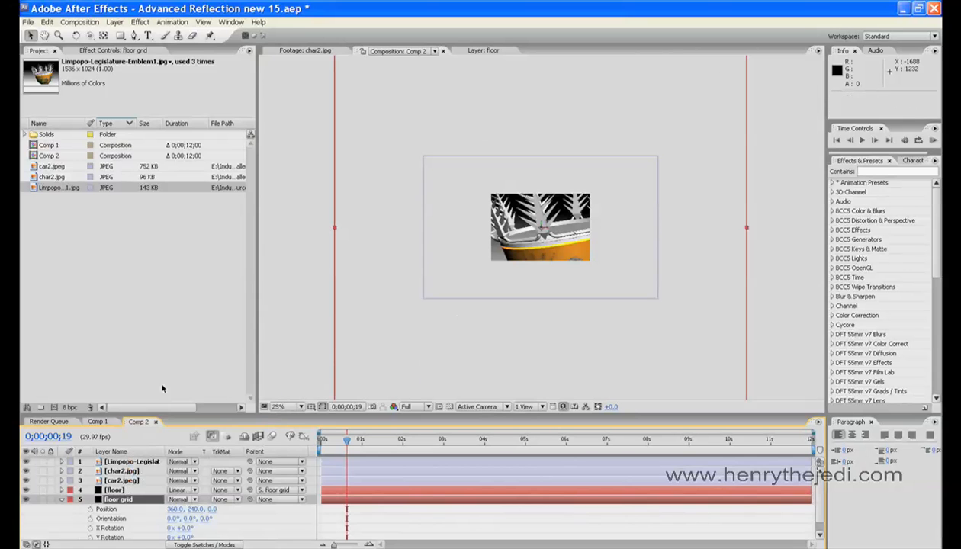
{"action": "left_click", "coordinate": [125, 490]}
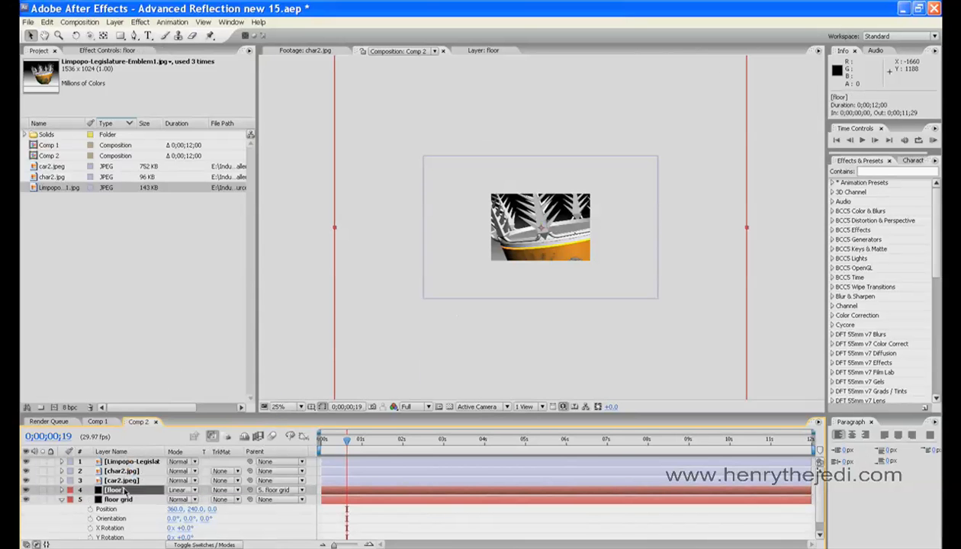
{"action": "right_click", "coordinate": [122, 491]}
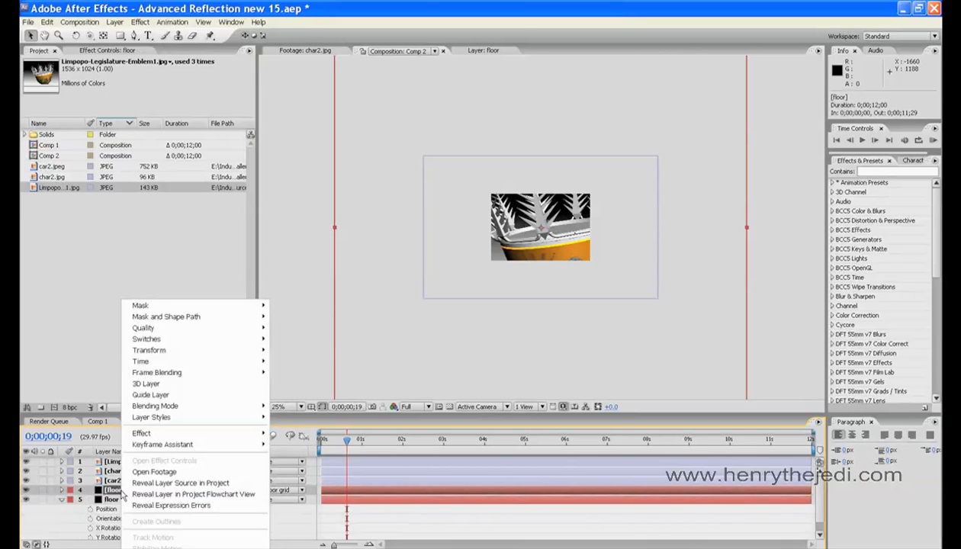
{"action": "left_click", "coordinate": [163, 389]}
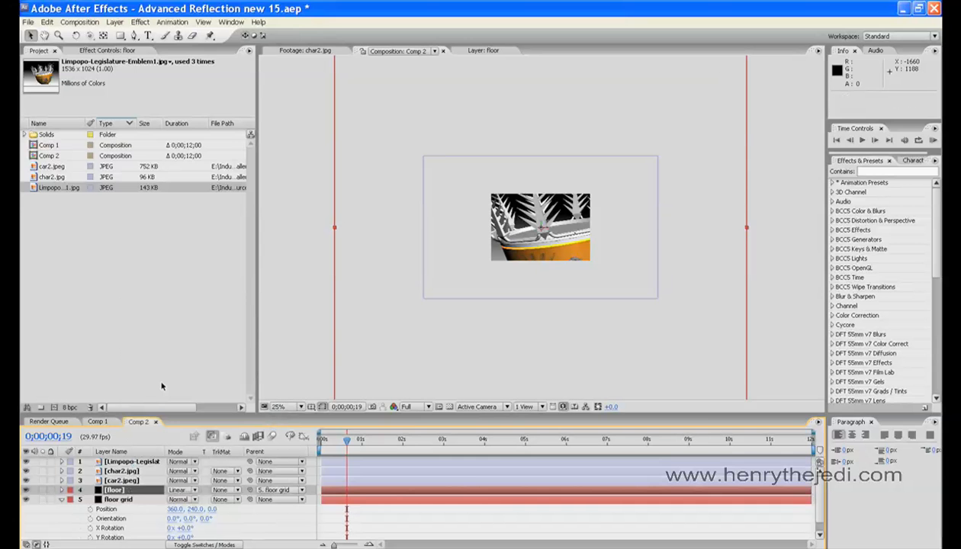
Step: Set the floor grid layer's X Rotation to 90° to lay the floor flat
{"action": "left_click", "coordinate": [122, 499]}
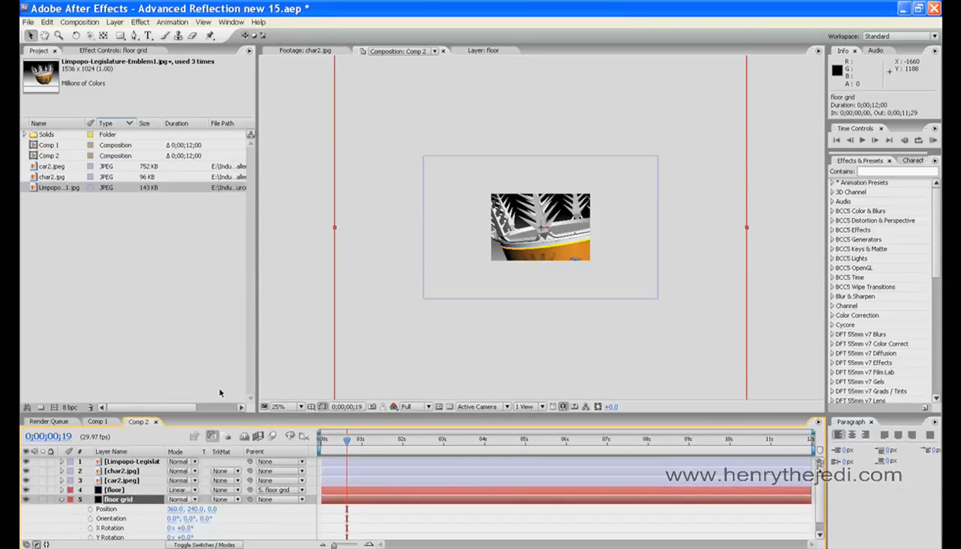
{"action": "left_click_drag", "start_coordinate": [208, 414], "coordinate": [208, 391]}
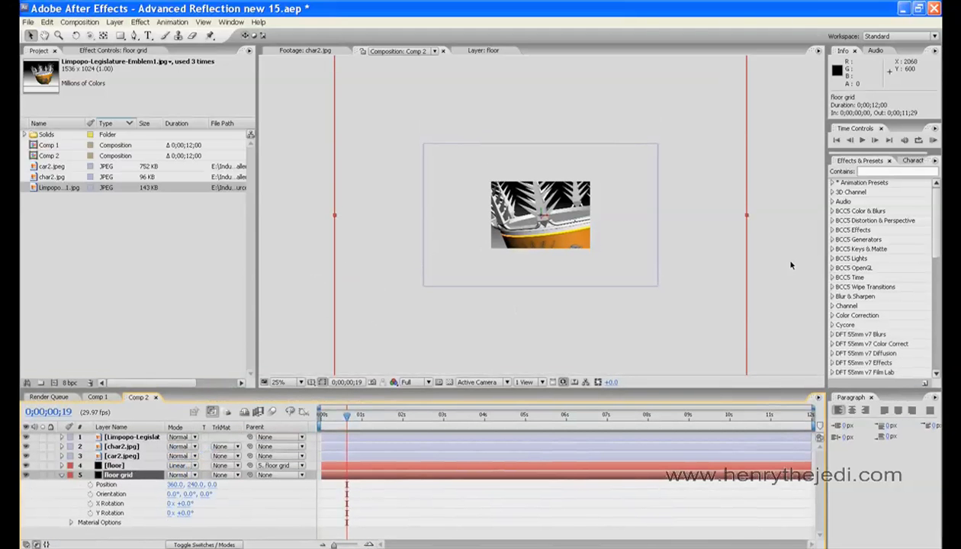
{"action": "key", "text": "r"}
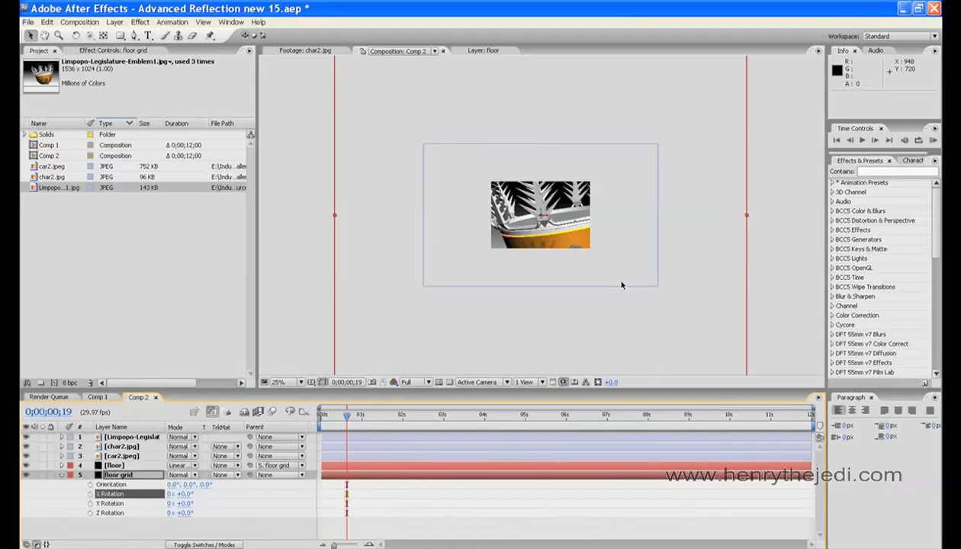
{"action": "left_click", "coordinate": [141, 473]}
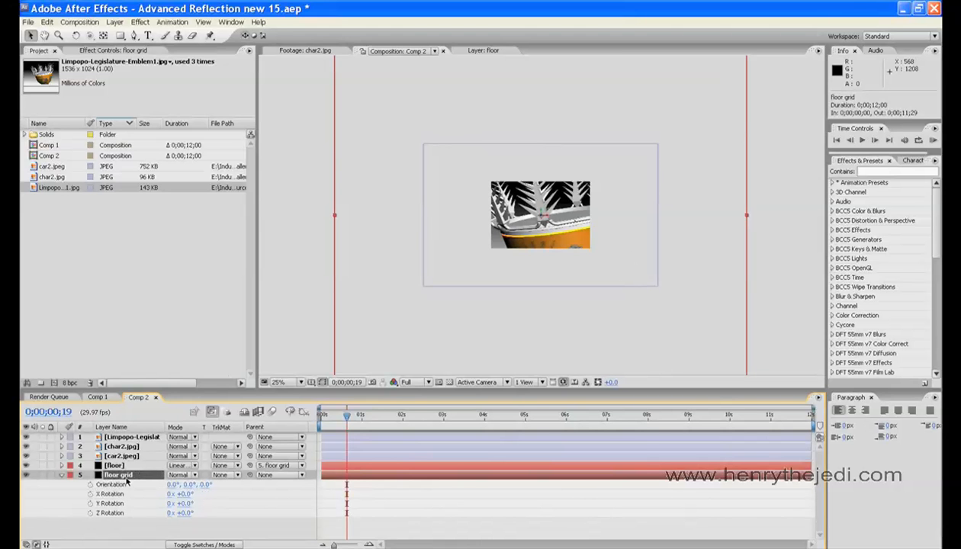
{"action": "key", "text": "r"}
{"action": "key", "text": "r"}
{"action": "left_click", "coordinate": [186, 494]}
{"action": "type", "text": "90"}
{"action": "key", "text": "Return"}
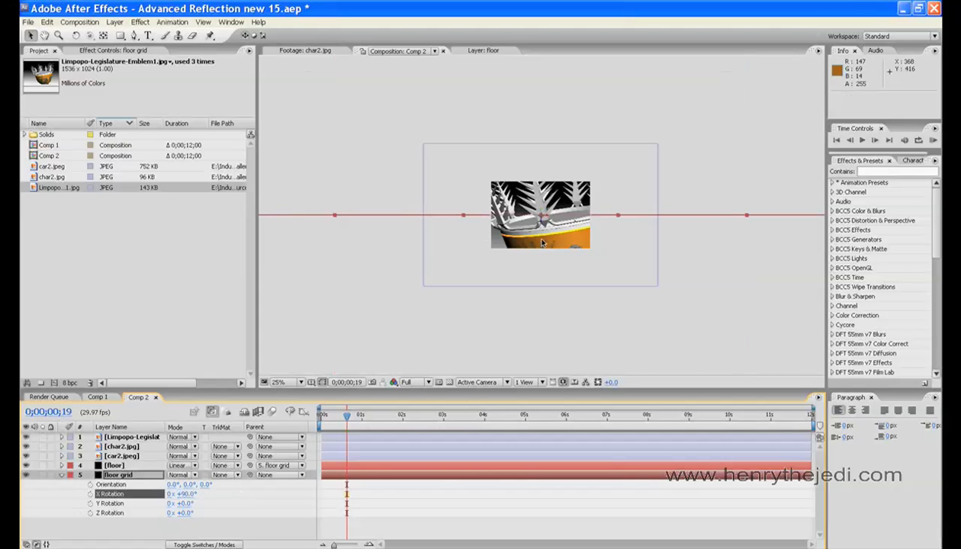
Step: Enlarge the composition view to 50% and switch it to the 4 Views layout
{"action": "key", "text": "."}
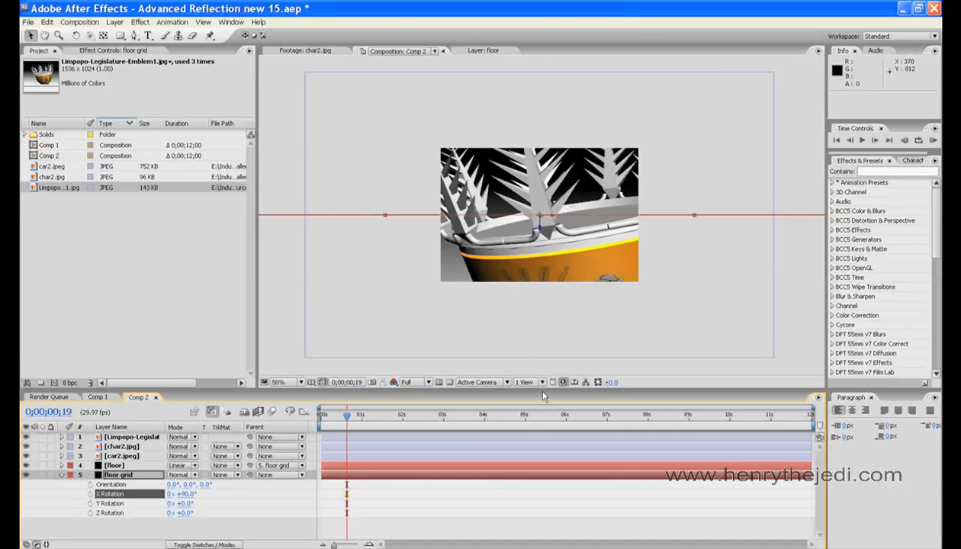
{"action": "left_click_drag", "start_coordinate": [543, 391], "coordinate": [543, 406]}
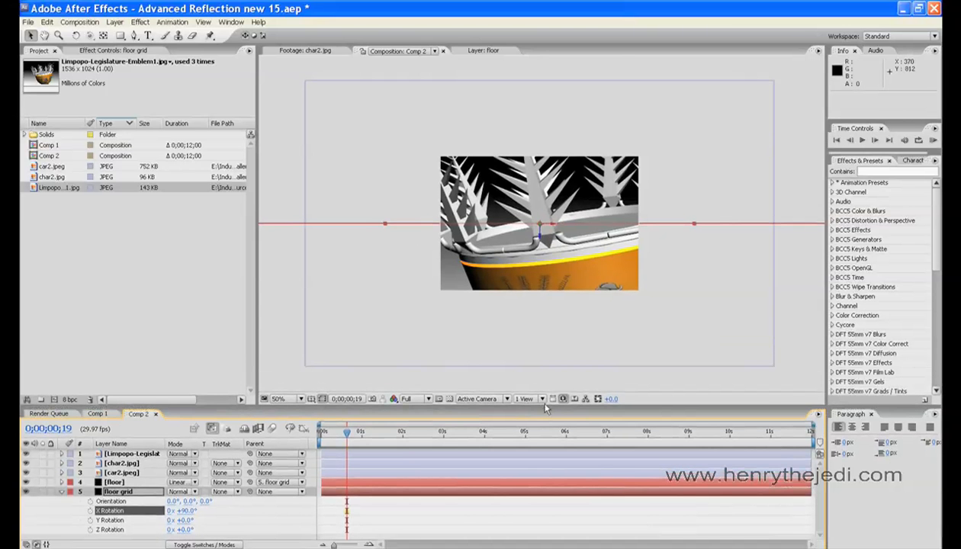
{"action": "left_click", "coordinate": [540, 399]}
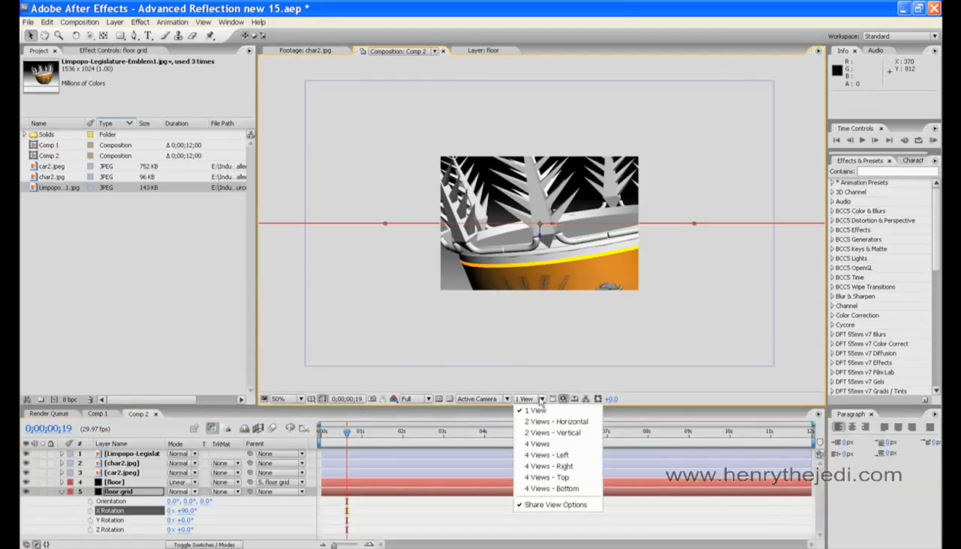
{"action": "left_click", "coordinate": [538, 443]}
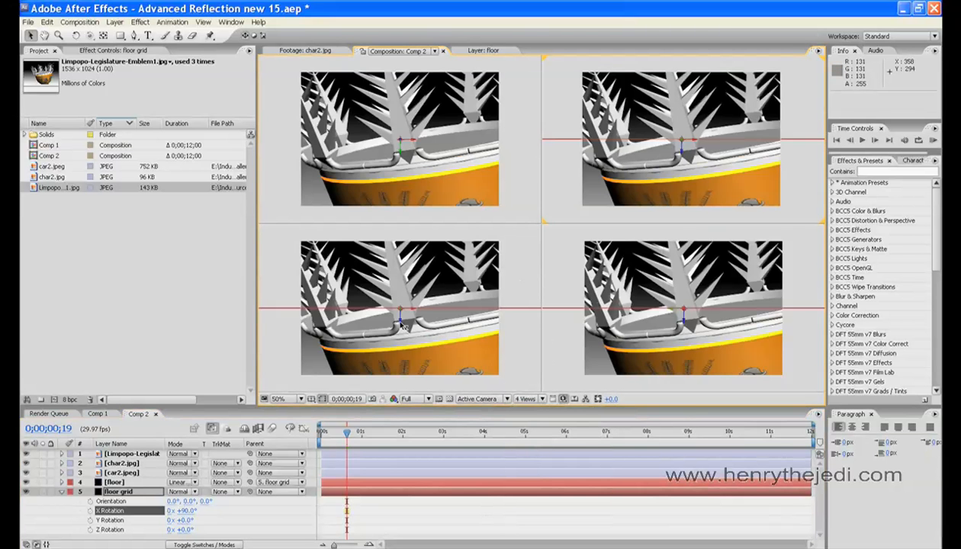
Step: Lower the floor grid layer in the Front view to the bottom edge of the frame and check the parented floor layer
{"action": "left_click", "coordinate": [122, 492]}
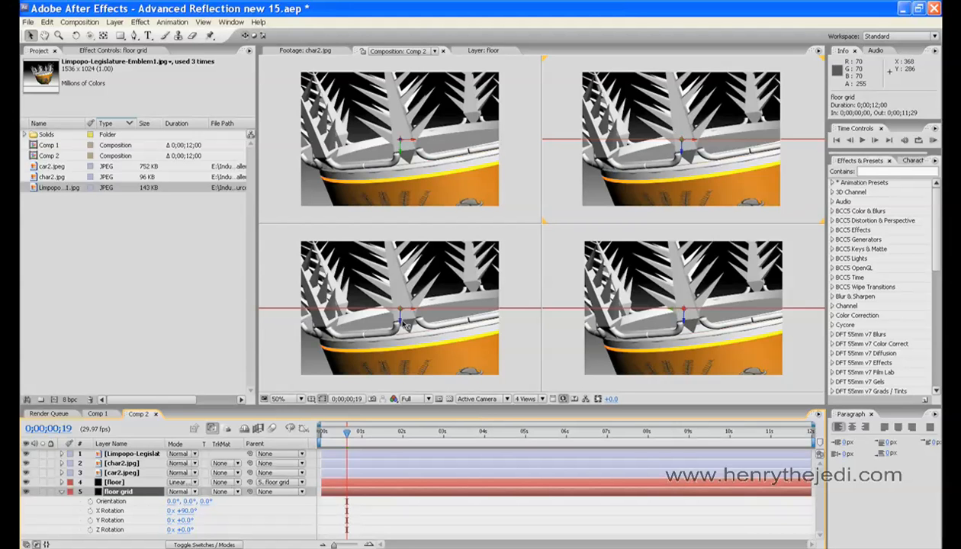
{"action": "left_click_drag", "start_coordinate": [405, 324], "coordinate": [403, 391]}
{"action": "left_click", "coordinate": [296, 373]}
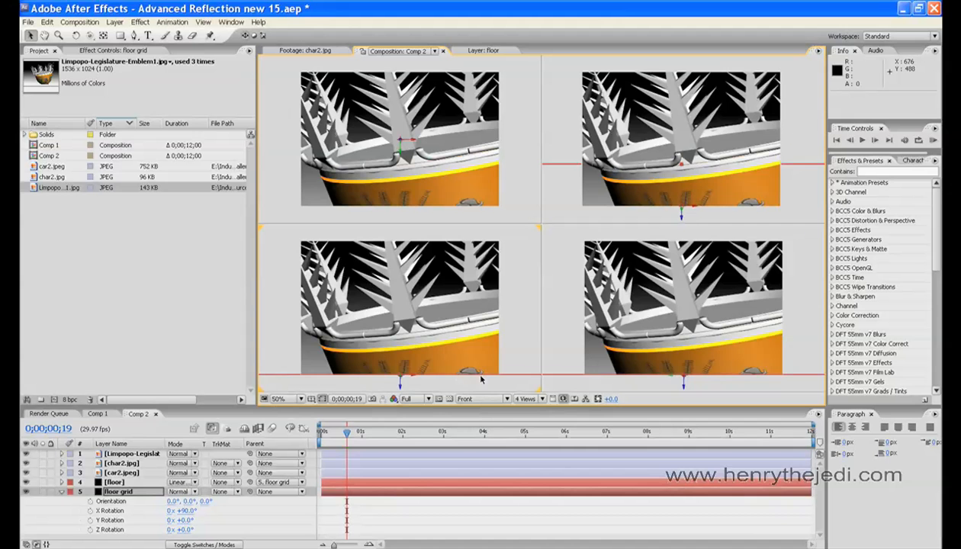
{"action": "left_click", "coordinate": [126, 482]}
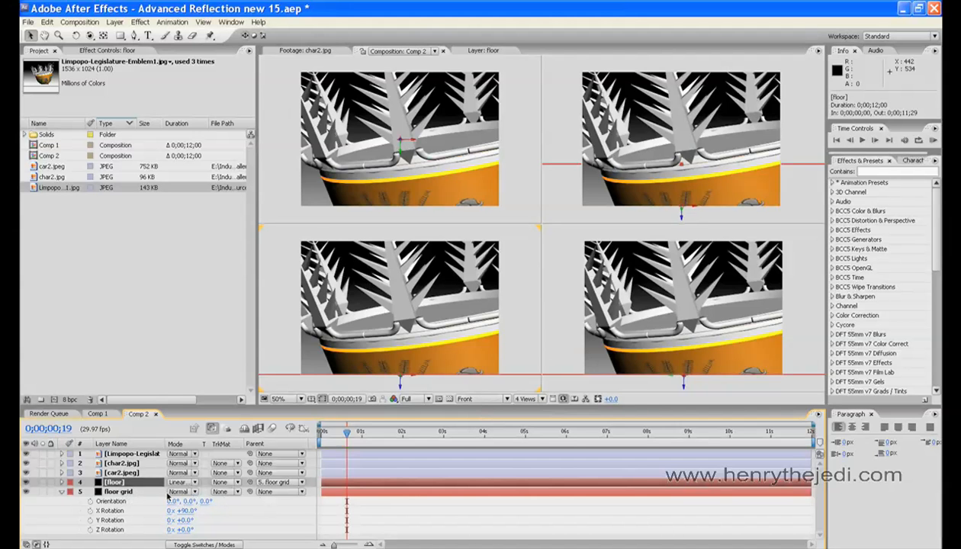
Step: Scale car2.jpeg uniformly to 33% and bring it to the top of the layer stack
{"action": "left_click", "coordinate": [402, 311]}
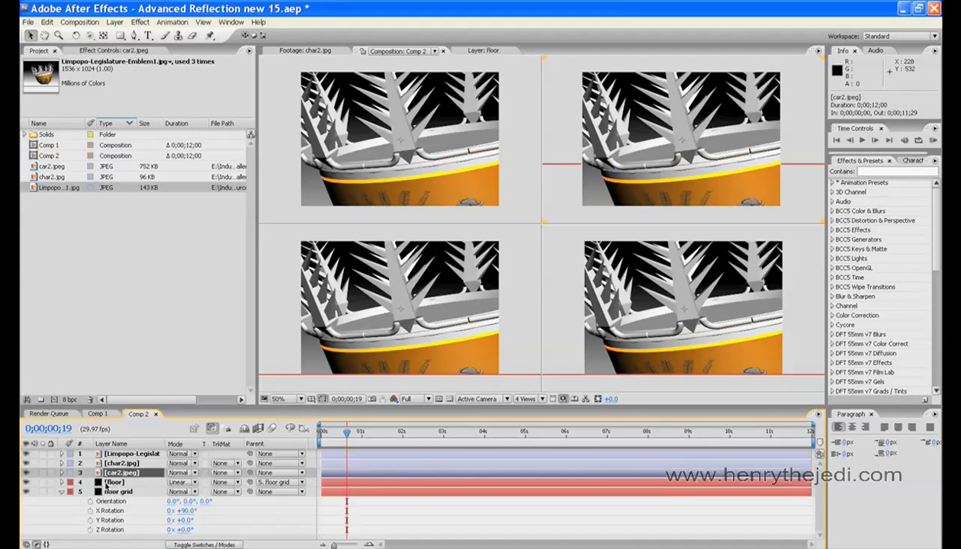
{"action": "key", "text": "s"}
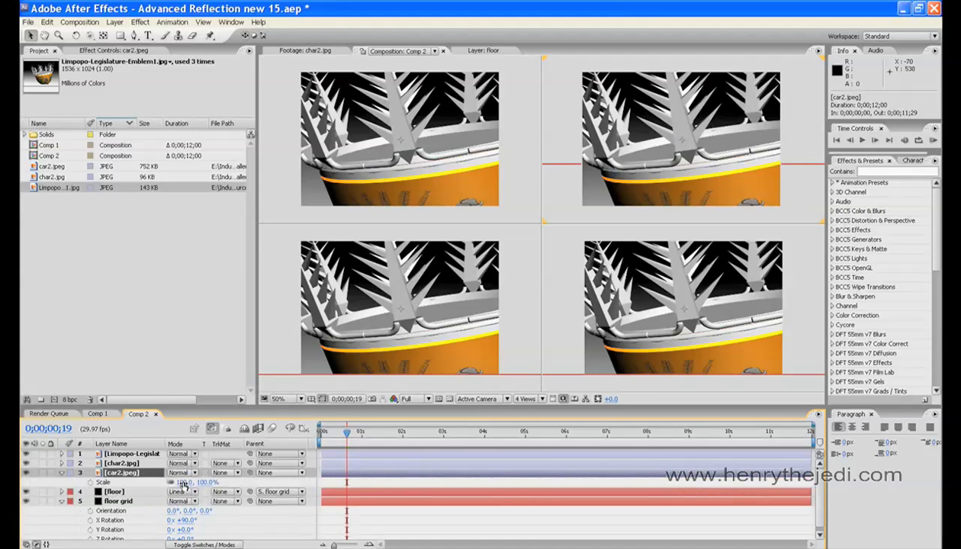
{"action": "left_click_drag", "start_coordinate": [180, 482], "coordinate": [150, 487]}
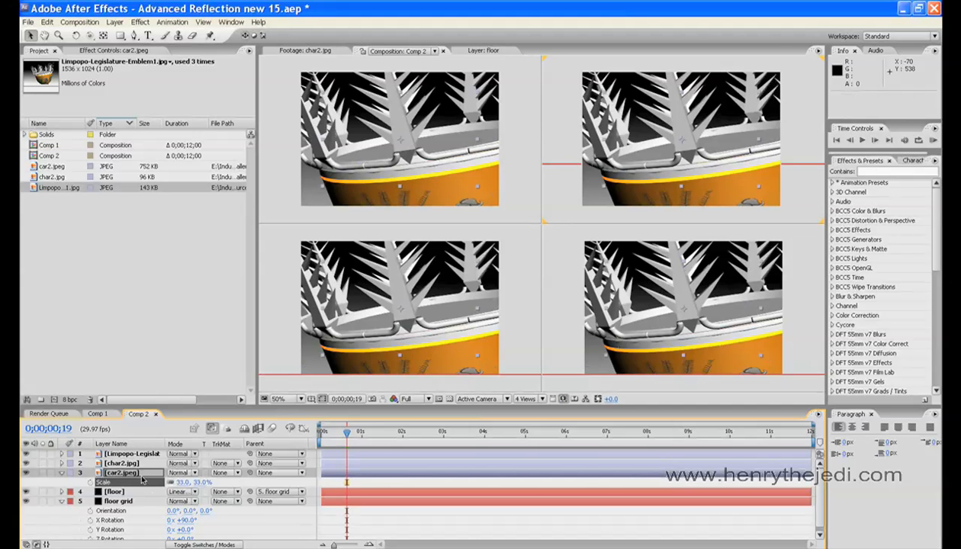
{"action": "left_click", "coordinate": [139, 473]}
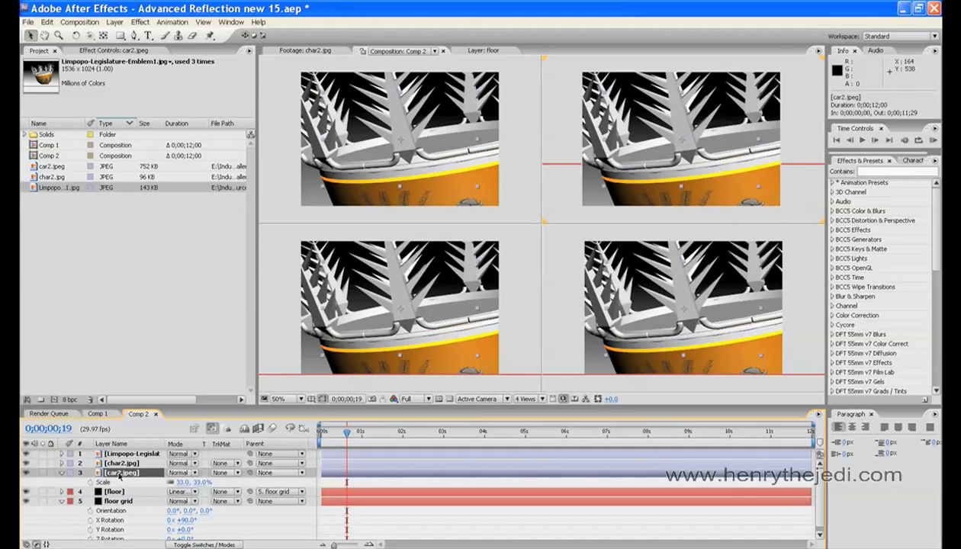
{"action": "left_click_drag", "start_coordinate": [120, 473], "coordinate": [122, 454]}
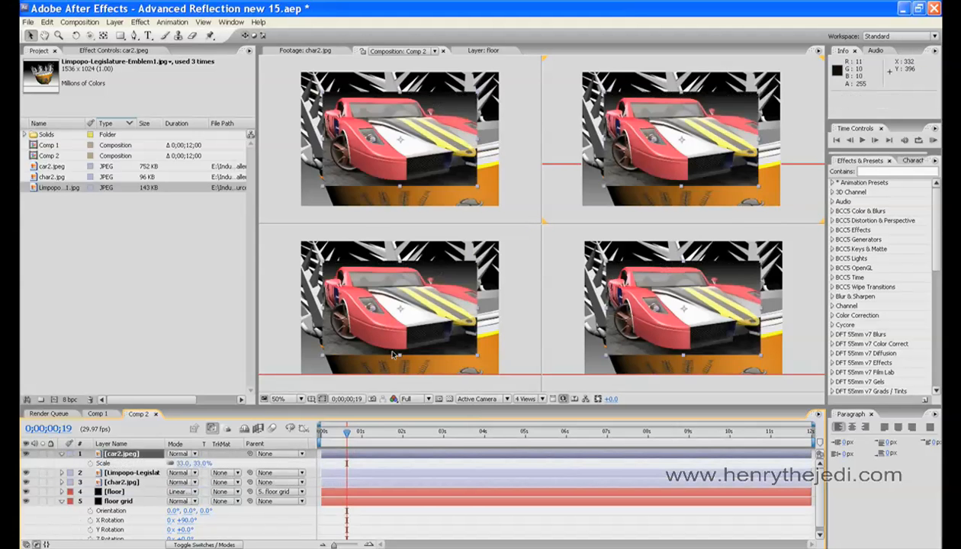
Step: Stretch car2.jpeg to a vertical scale of 41.2% and align its bottom edge with the floor line in the Front view
{"action": "left_click_drag", "start_coordinate": [399, 354], "coordinate": [403, 370]}
{"action": "left_click_drag", "start_coordinate": [445, 320], "coordinate": [442, 326]}
{"action": "key", "text": "slash"}
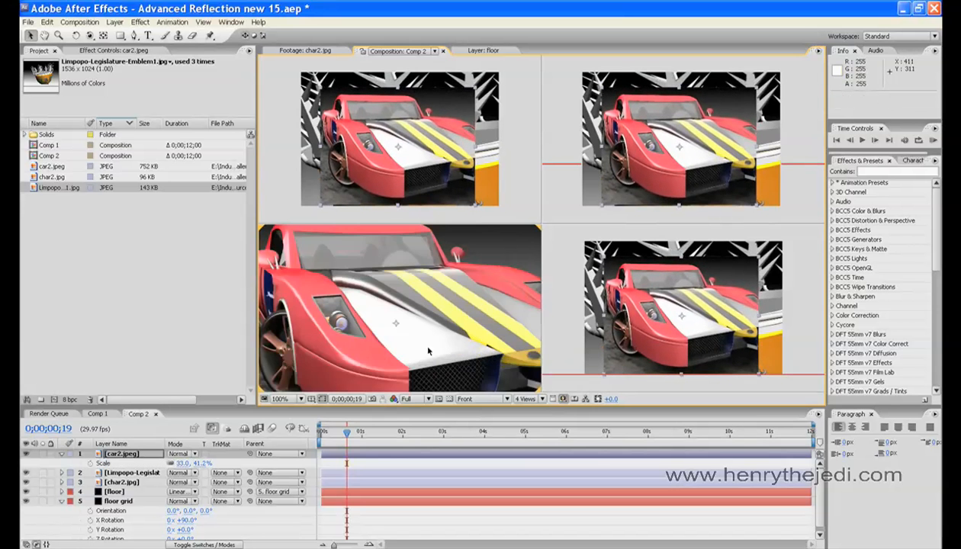
{"action": "key", "text": "h"}
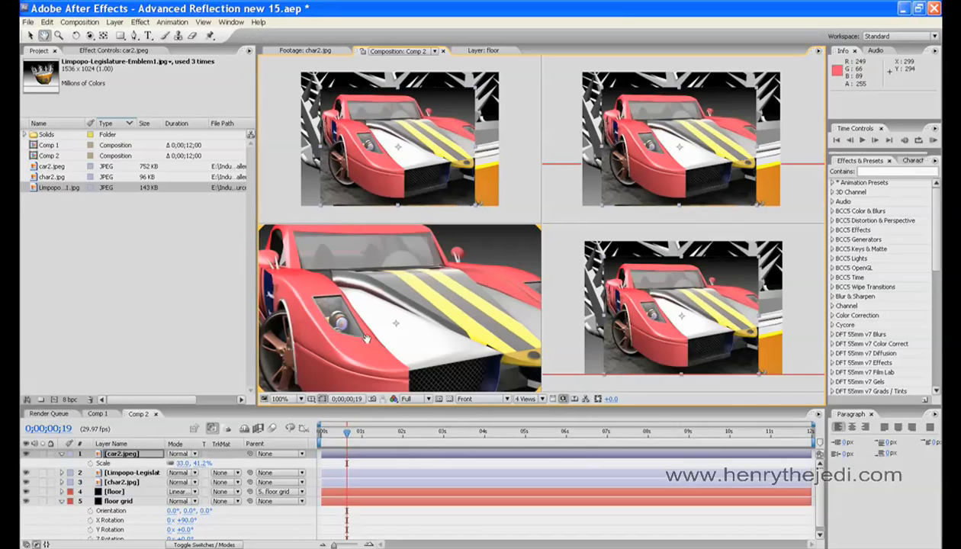
{"action": "left_click_drag", "start_coordinate": [361, 334], "coordinate": [393, 266]}
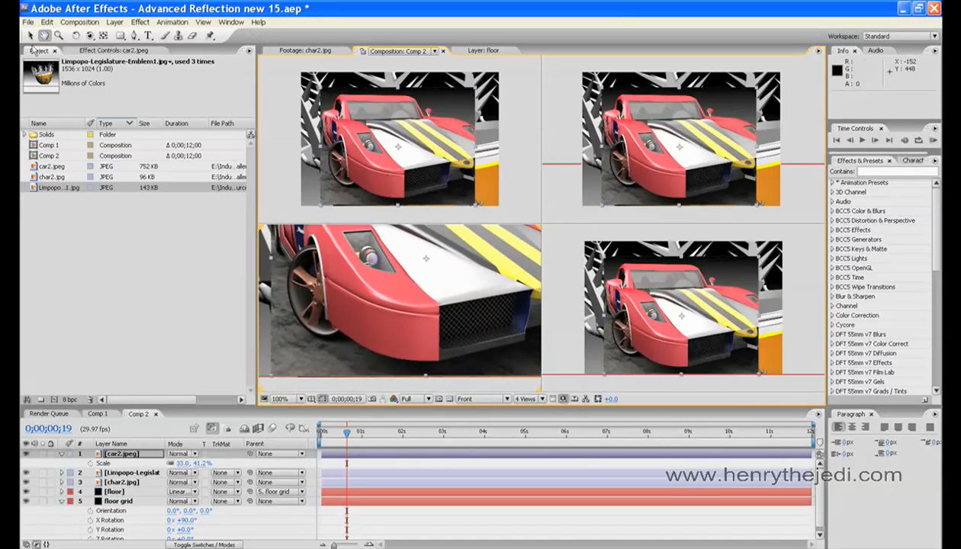
{"action": "left_click", "coordinate": [30, 35]}
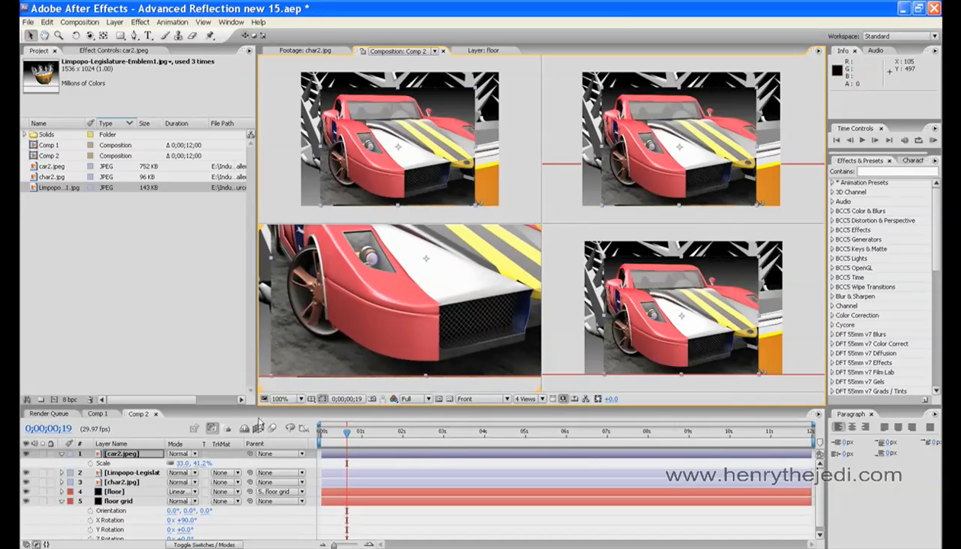
{"action": "left_click_drag", "start_coordinate": [319, 327], "coordinate": [316, 333]}
{"action": "scroll", "coordinate": [317, 332], "scroll_direction": "down", "scroll_amount": 2}
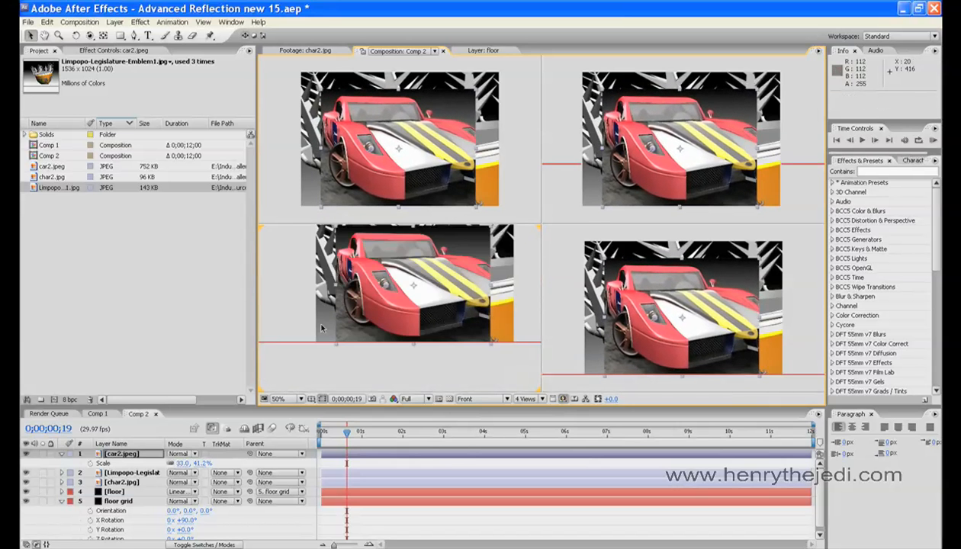
{"action": "left_click_drag", "start_coordinate": [420, 267], "coordinate": [391, 283]}
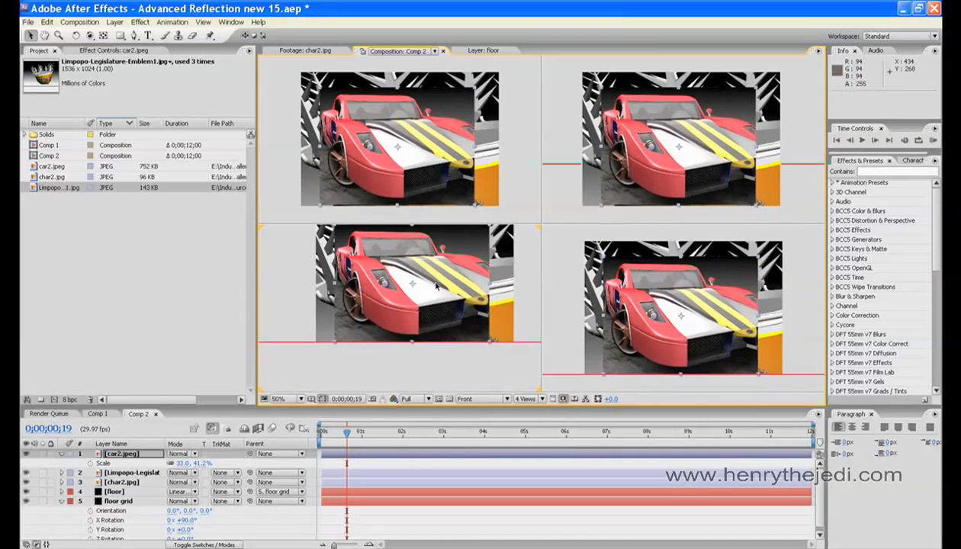
{"action": "left_click", "coordinate": [45, 36]}
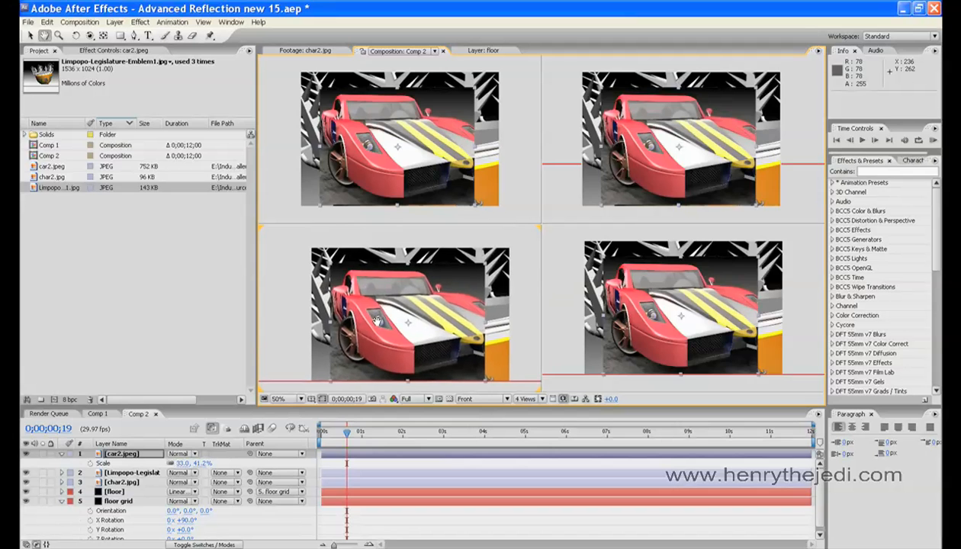
{"action": "left_click", "coordinate": [30, 35]}
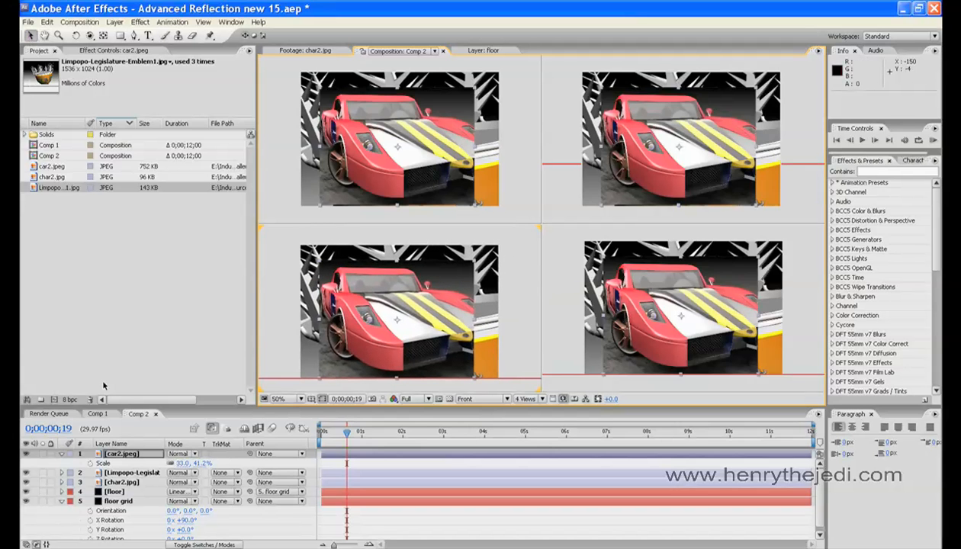
Step: Scale the Limpopo-Legislature-Emblem1.jpg layer uniformly to 33%
{"action": "left_click", "coordinate": [119, 473]}
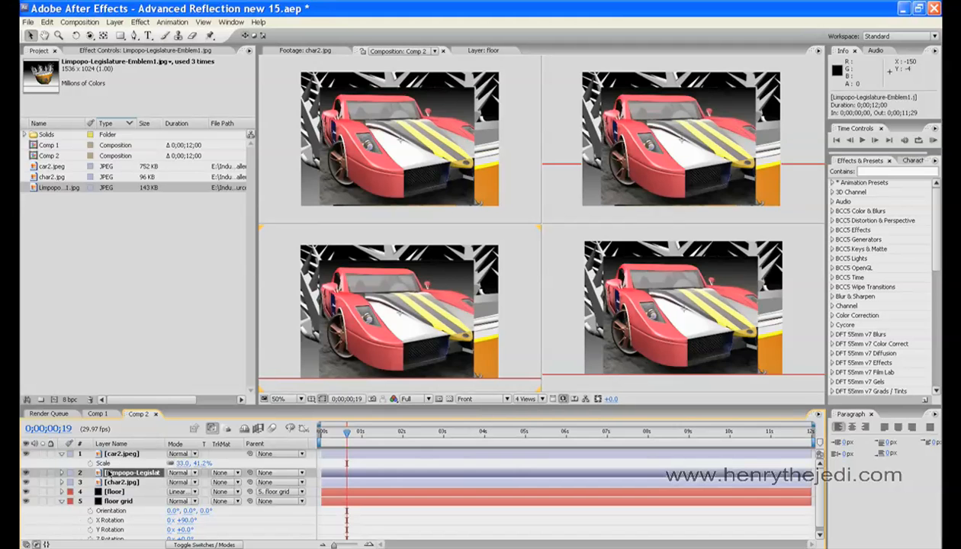
{"action": "key", "text": "s"}
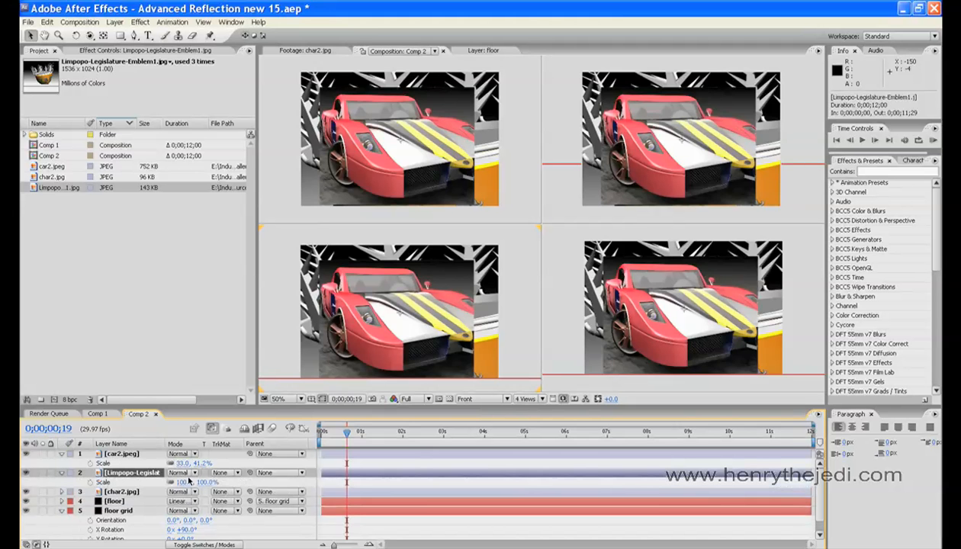
{"action": "left_click_drag", "start_coordinate": [188, 480], "coordinate": [148, 482]}
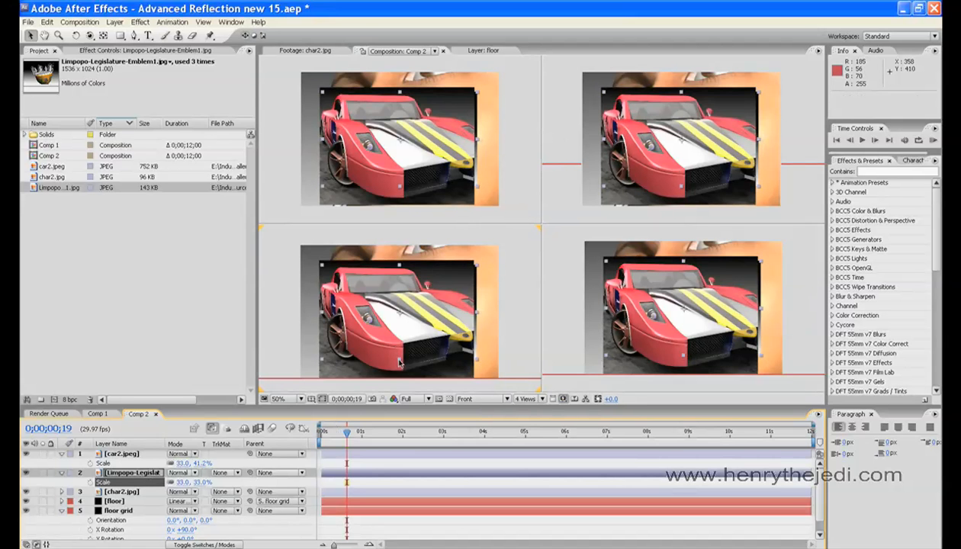
Step: Stretch the Limpopo-Legislature-Emblem1.jpg layer to a vertical scale of 41.6%, bring it to the top of the stack and align its bottom edge with the floor line
{"action": "left_click_drag", "start_coordinate": [398, 363], "coordinate": [402, 367]}
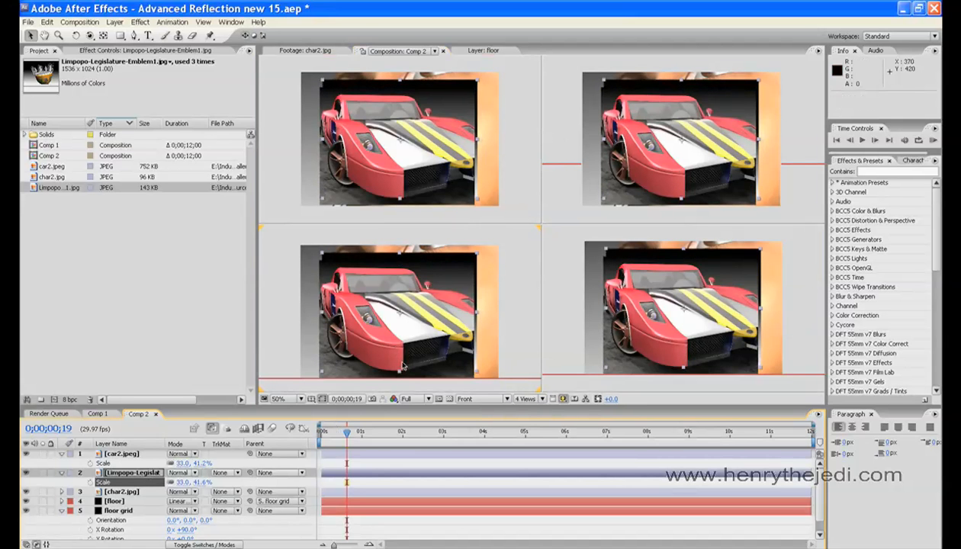
{"action": "left_click_drag", "start_coordinate": [125, 477], "coordinate": [133, 453]}
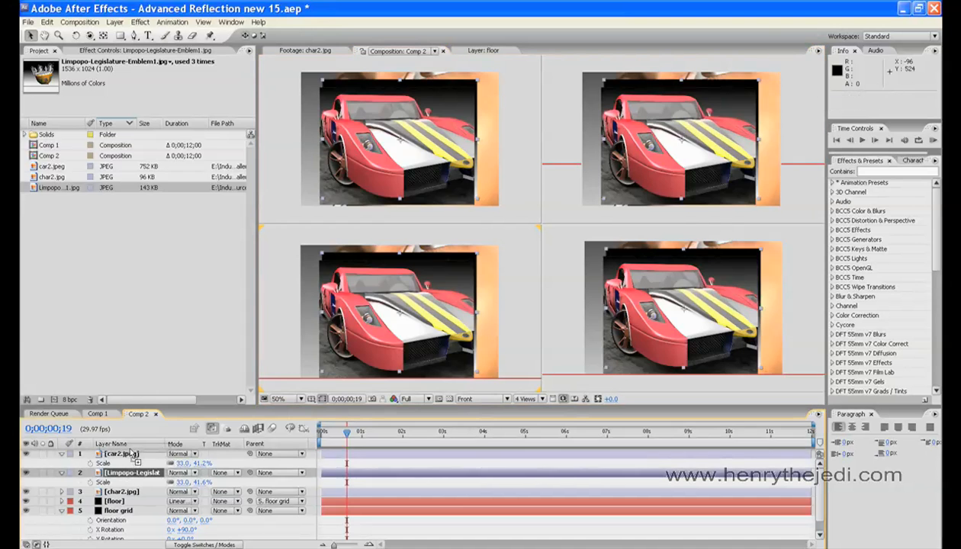
{"action": "left_click_drag", "start_coordinate": [357, 308], "coordinate": [357, 319]}
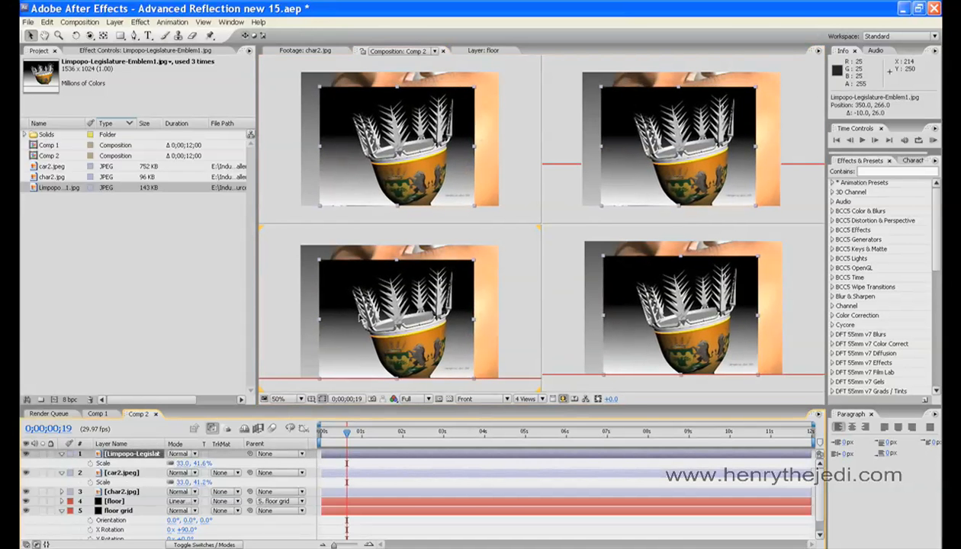
Step: Scale the char2.jpg layer uniformly to 34% and bring it to the top of the layer stack
{"action": "left_click", "coordinate": [120, 491]}
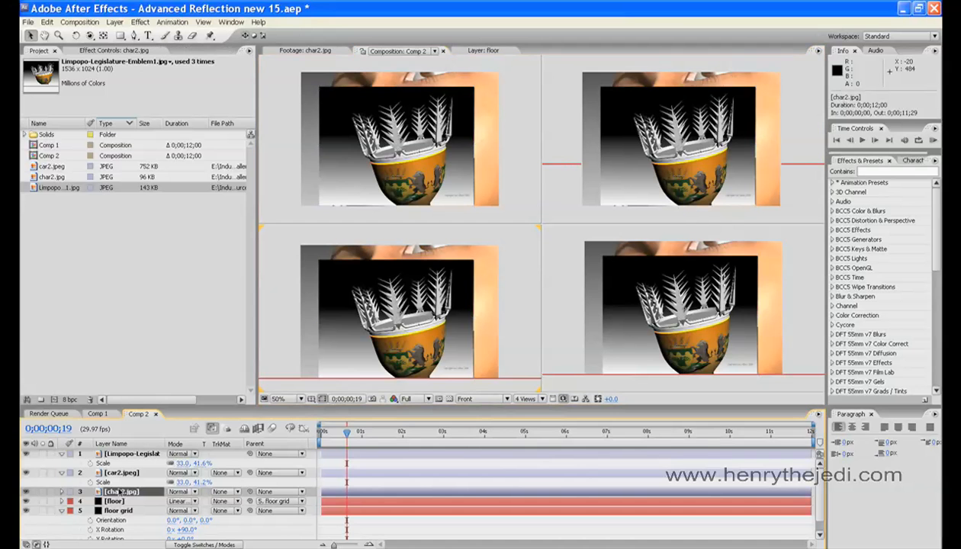
{"action": "key", "text": "s"}
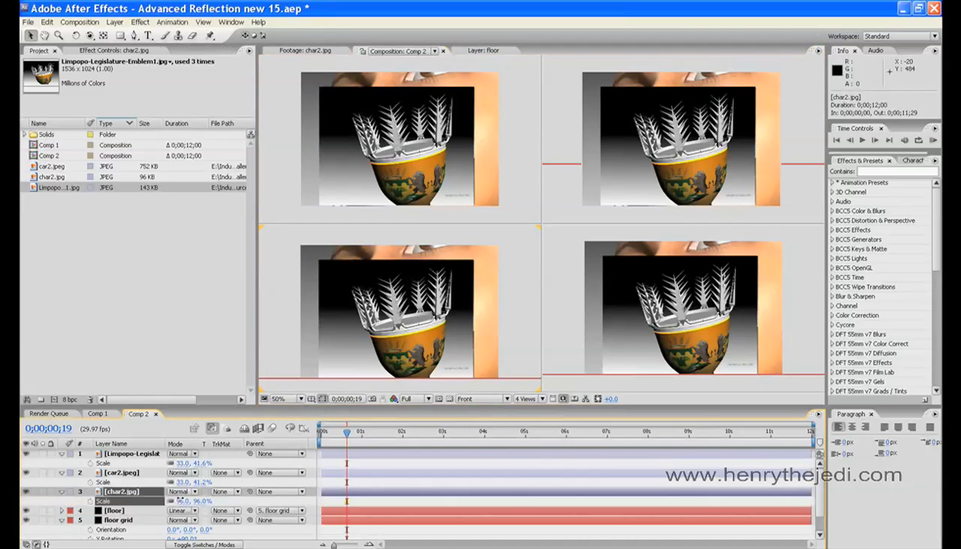
{"action": "left_click_drag", "start_coordinate": [180, 501], "coordinate": [148, 500]}
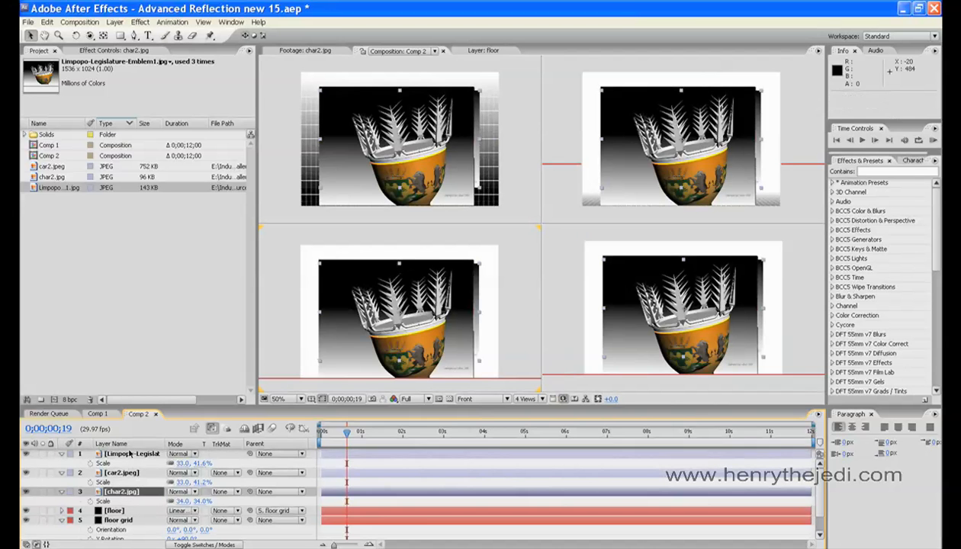
{"action": "key", "text": "ctrl+shift+bracketright"}
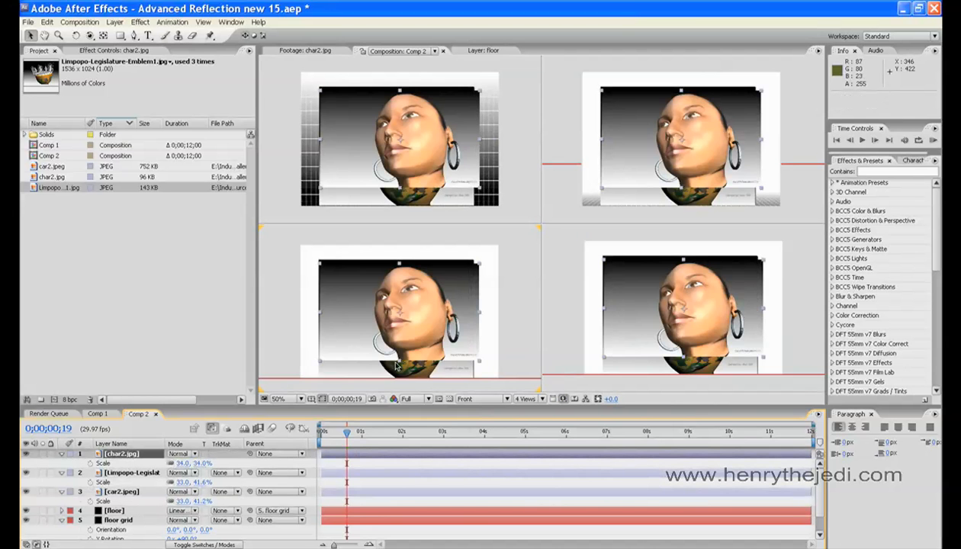
Step: Stretch char2.jpg to a vertical scale of 42.6%, align its bottom edge with the floor line in the Front view, and save the project
{"action": "left_click_drag", "start_coordinate": [397, 361], "coordinate": [395, 372]}
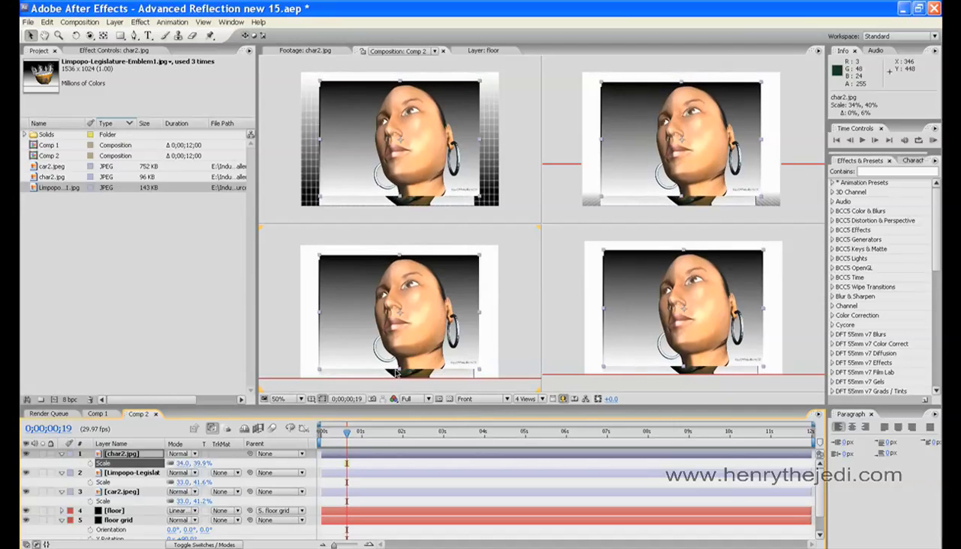
{"action": "left_click_drag", "start_coordinate": [367, 328], "coordinate": [365, 342]}
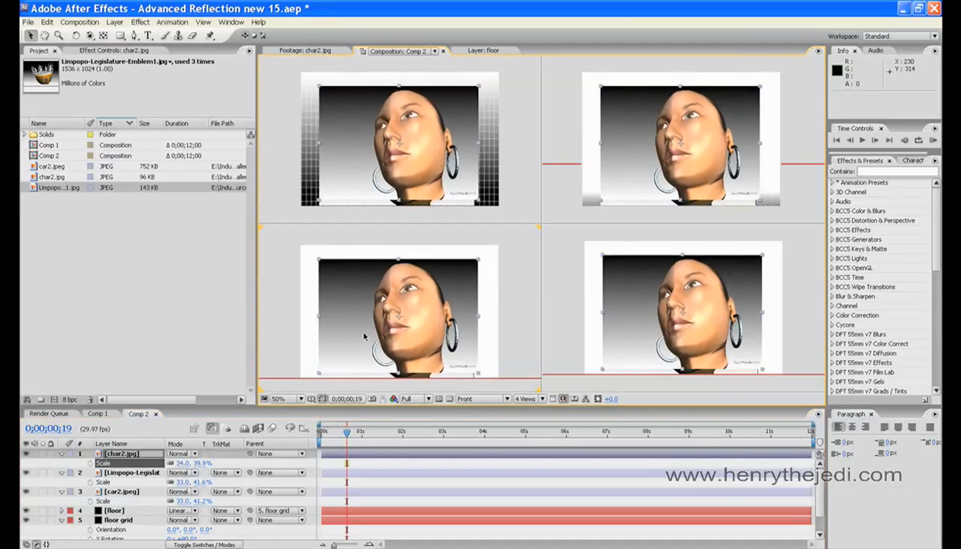
{"action": "left_click_drag", "start_coordinate": [396, 374], "coordinate": [396, 378]}
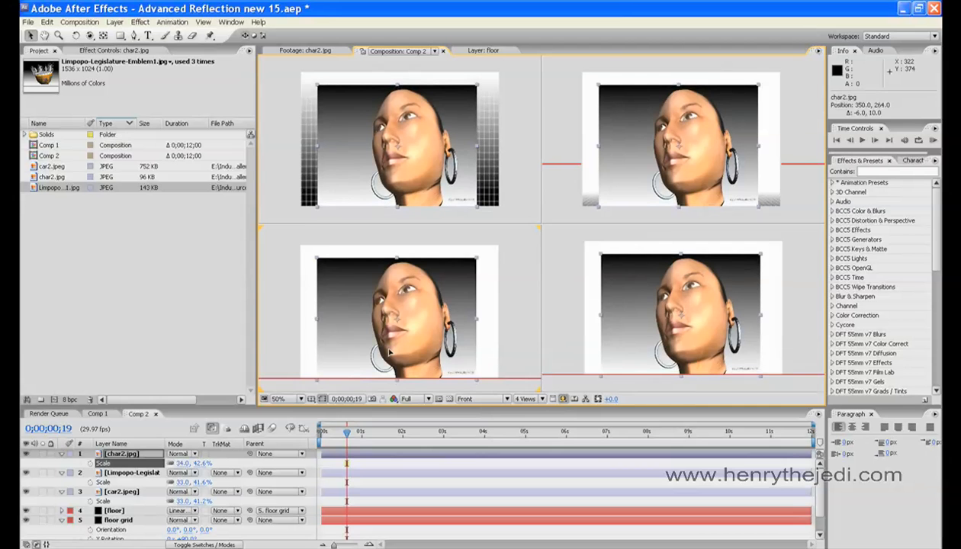
{"action": "key", "text": "ctrl+s"}
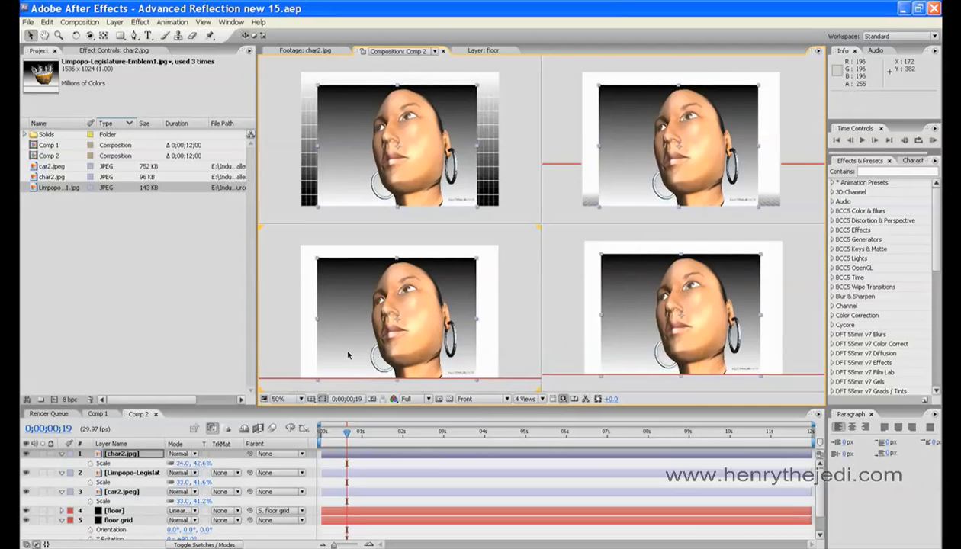
Step: Add a new camera with the 35mm preset to Comp 2 while the image layers are still 2D
{"action": "left_click", "coordinate": [124, 454]}
{"action": "mouse_move", "coordinate": [348, 433]}
{"action": "left_mouse_down"}
{"action": "mouse_move", "coordinate": [329, 433]}
{"action": "mouse_move", "coordinate": [354, 433]}
{"action": "left_mouse_up"}
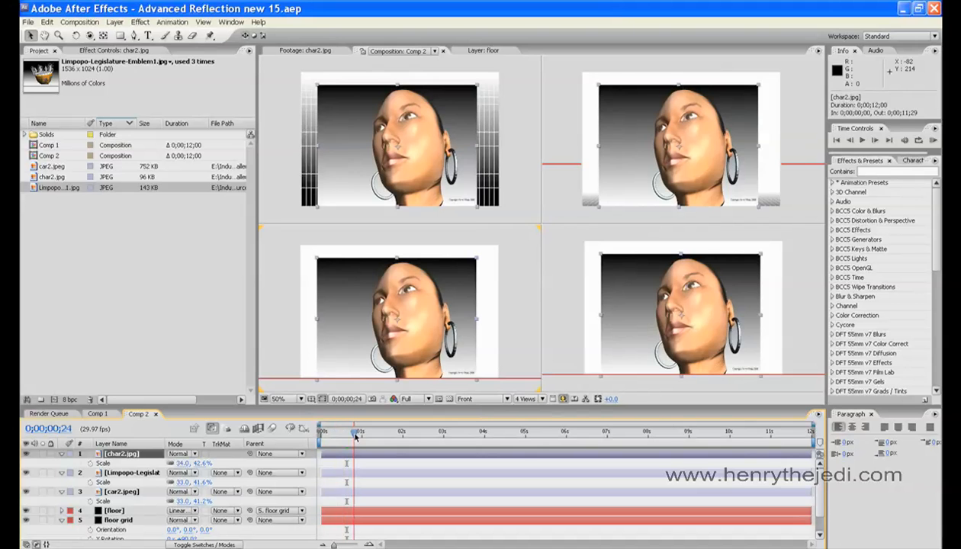
{"action": "left_click", "coordinate": [123, 492]}
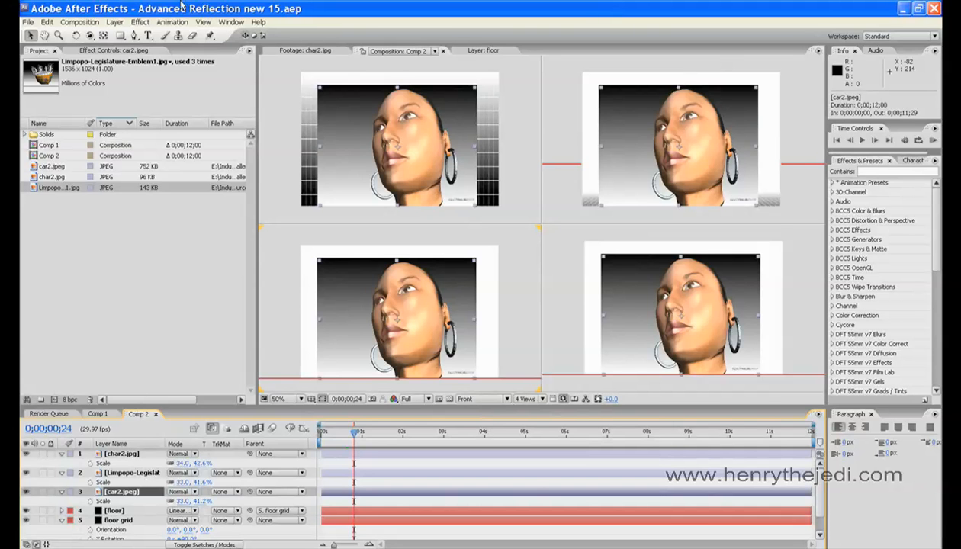
{"action": "left_click", "coordinate": [115, 23]}
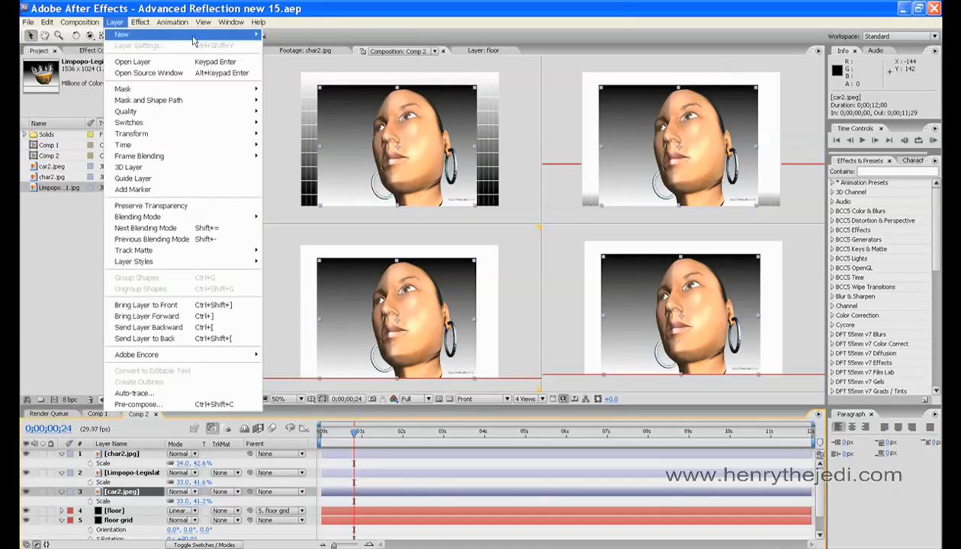
{"action": "mouse_move", "coordinate": [193, 41]}
{"action": "left_click", "coordinate": [287, 67]}
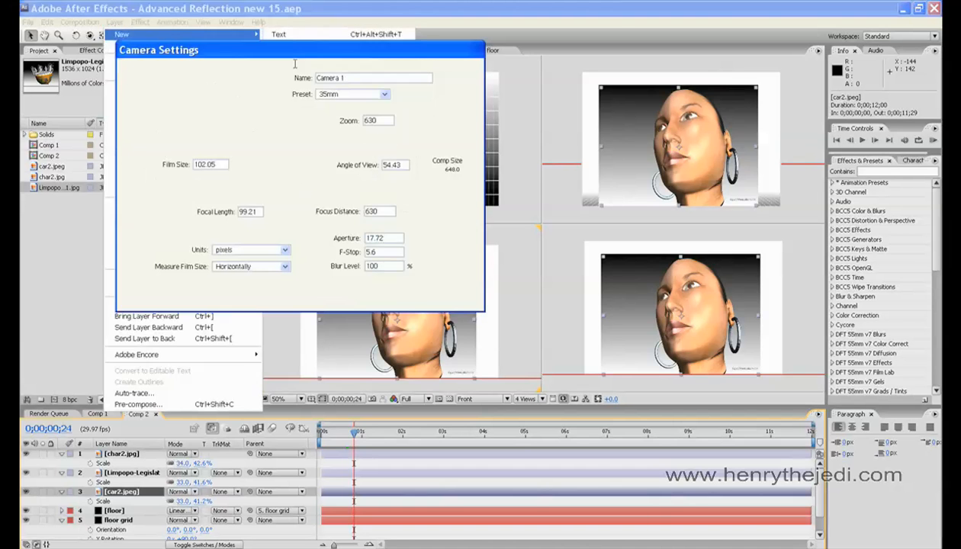
{"action": "left_click", "coordinate": [384, 95]}
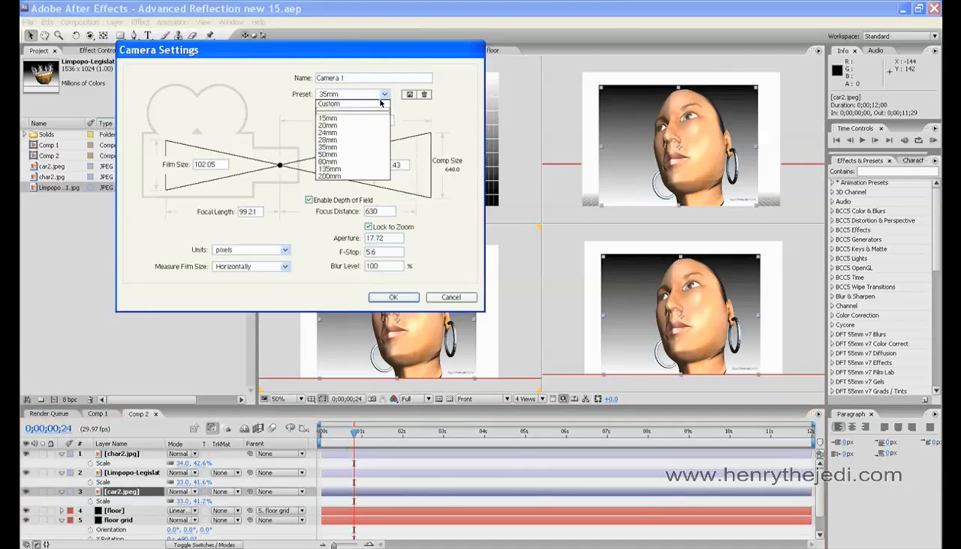
{"action": "left_click", "coordinate": [342, 149]}
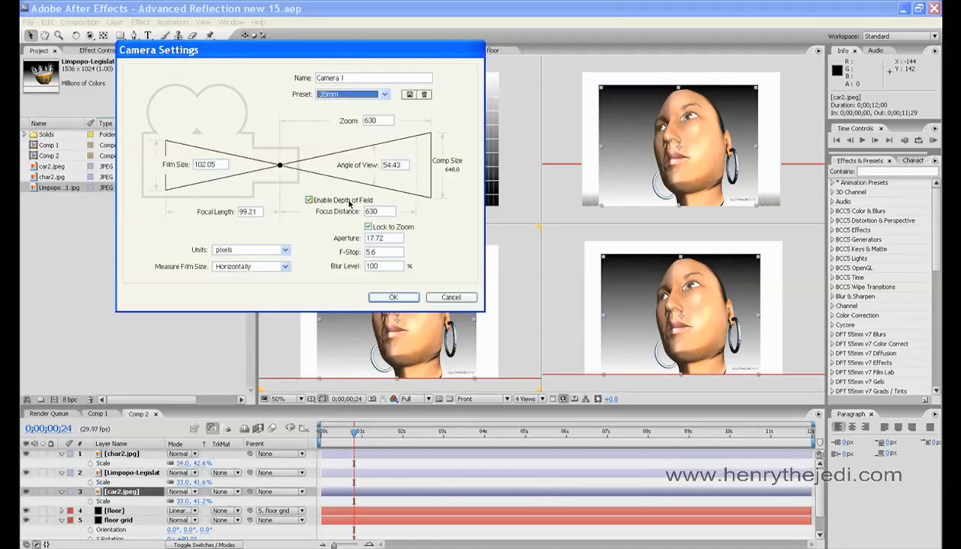
{"action": "left_click", "coordinate": [394, 298]}
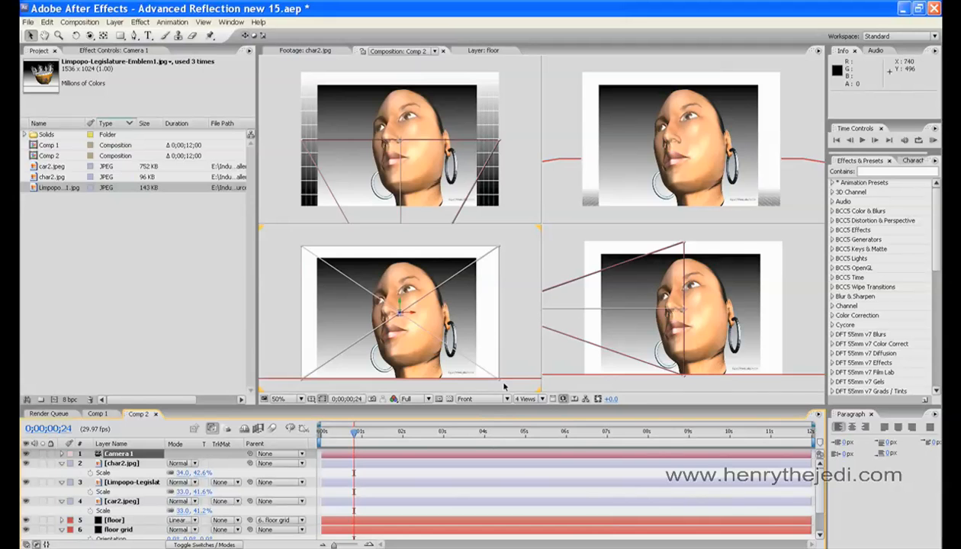
Step: Switch the composition viewer from four views to a single Active Camera view
{"action": "left_click", "coordinate": [524, 398]}
{"action": "left_click", "coordinate": [534, 407]}
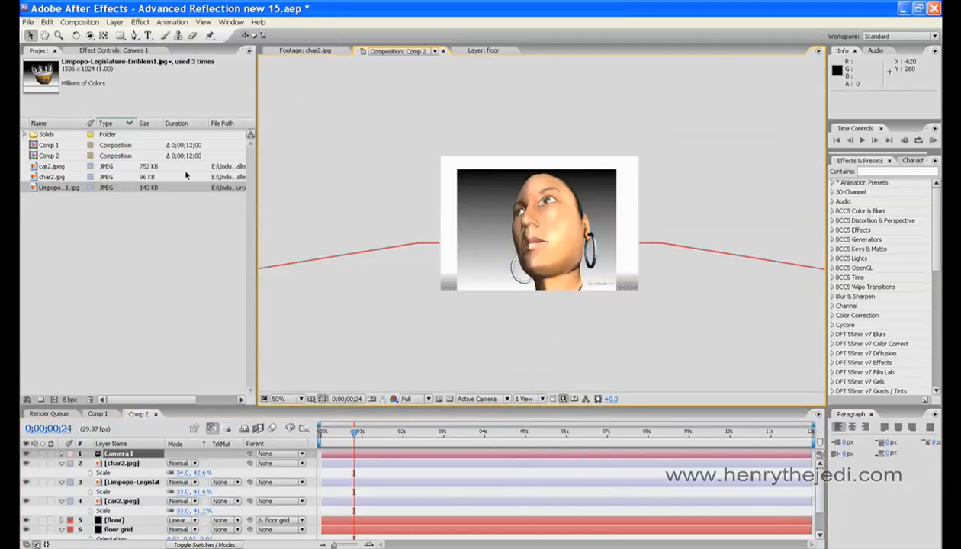
Step: Try orbiting Camera 1 around the scene, undo the orbits and delete the camera layer
{"action": "left_click", "coordinate": [90, 35]}
{"action": "left_click_drag", "start_coordinate": [450, 253], "coordinate": [487, 264]}
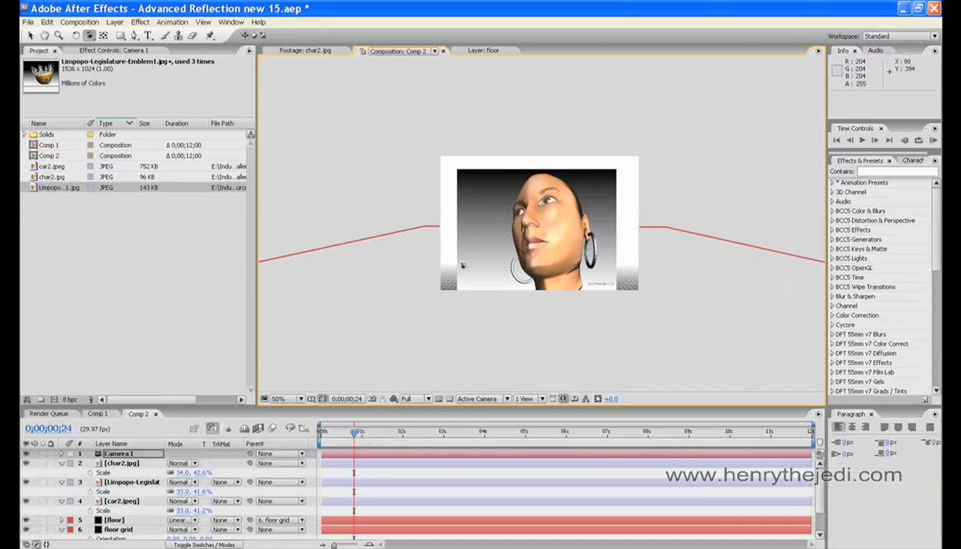
{"action": "key", "text": "ctrl+z"}
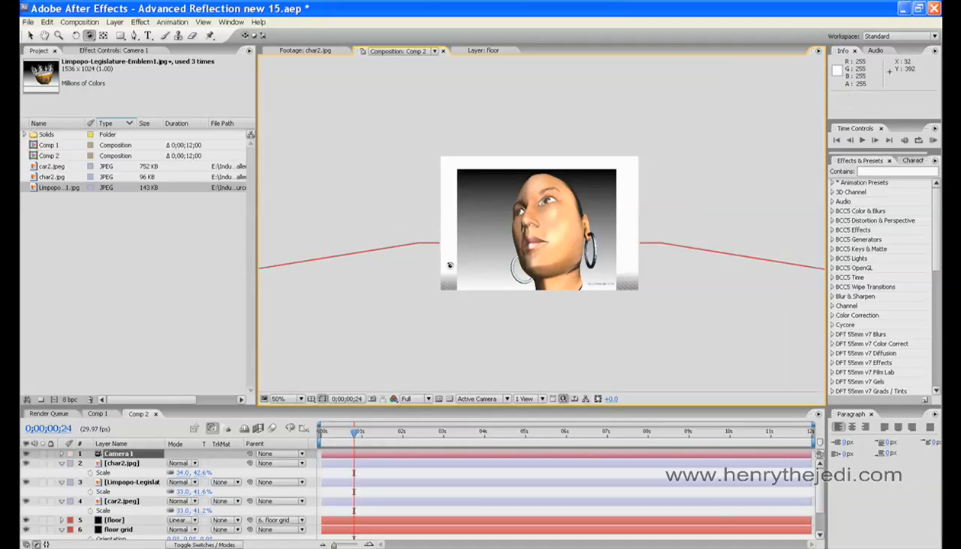
{"action": "key", "text": "period"}
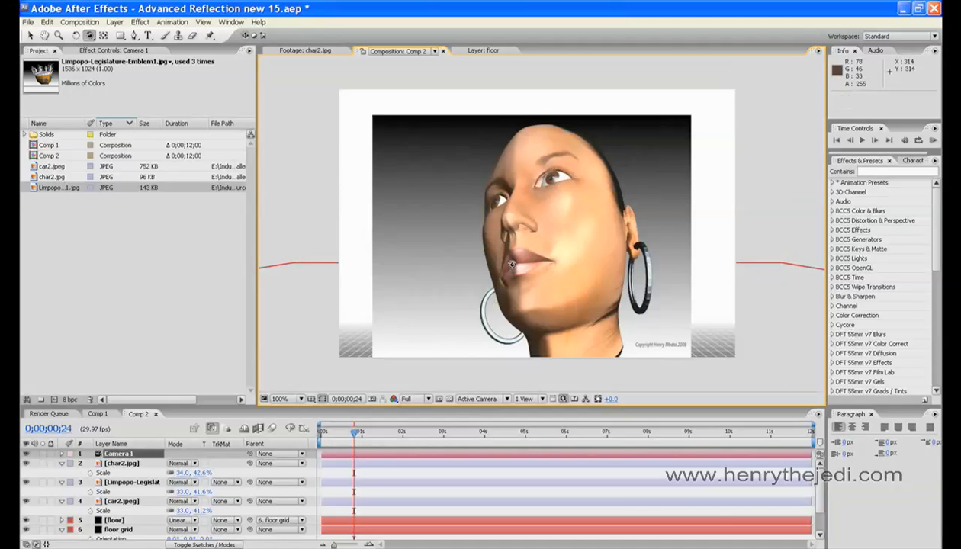
{"action": "left_click_drag", "start_coordinate": [488, 265], "coordinate": [429, 275]}
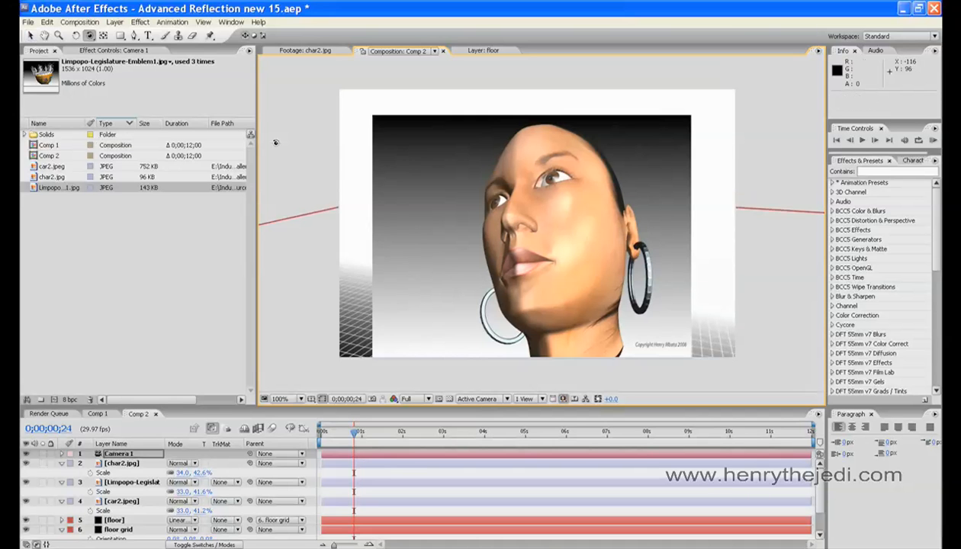
{"action": "key", "text": "ctrl+z"}
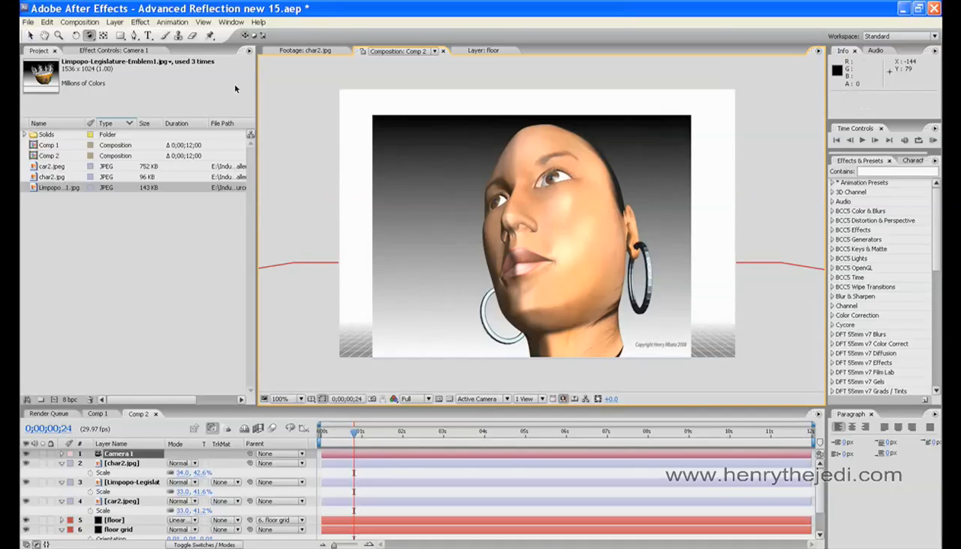
{"action": "left_click", "coordinate": [138, 457]}
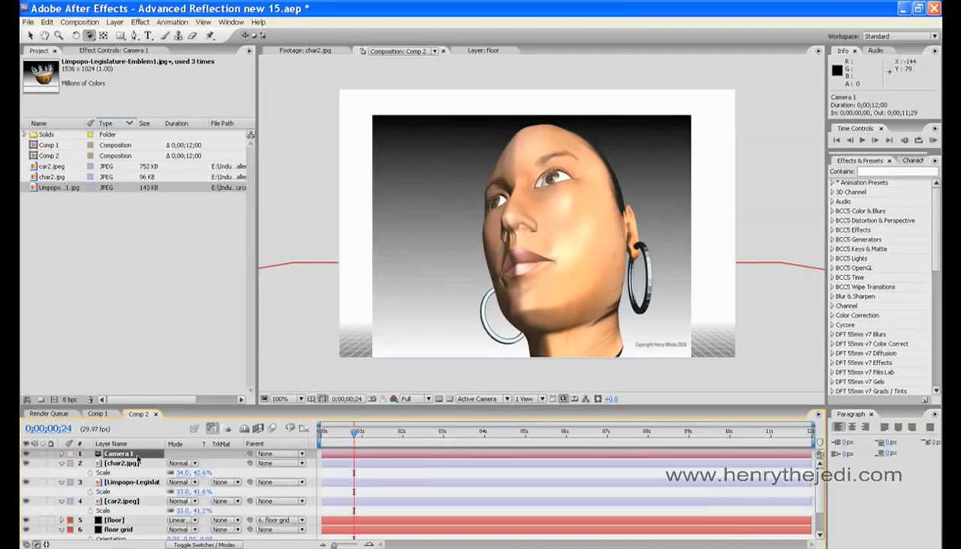
{"action": "key", "text": "Delete"}
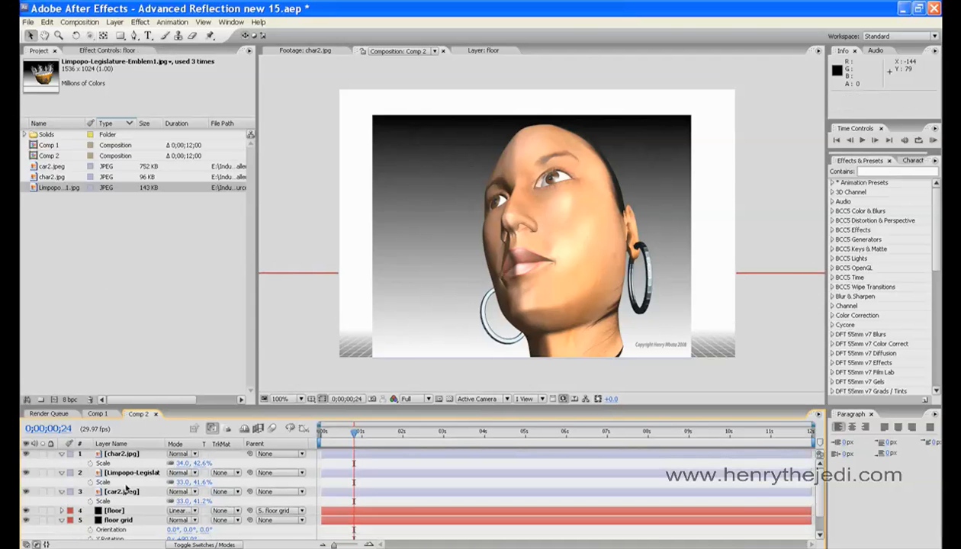
Step: Convert the car2.jpeg, Limpopo-Legislature-Emblem1.jpg and char2.jpg layers together to 3D layers
{"action": "left_click_drag", "start_coordinate": [126, 490], "coordinate": [142, 494]}
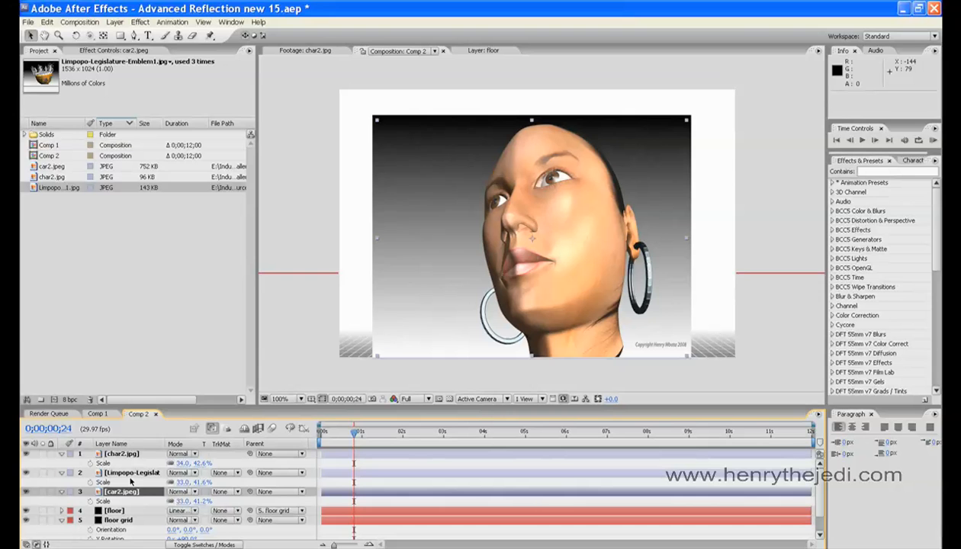
{"action": "left_click", "coordinate": [131, 472], "text": "shift"}
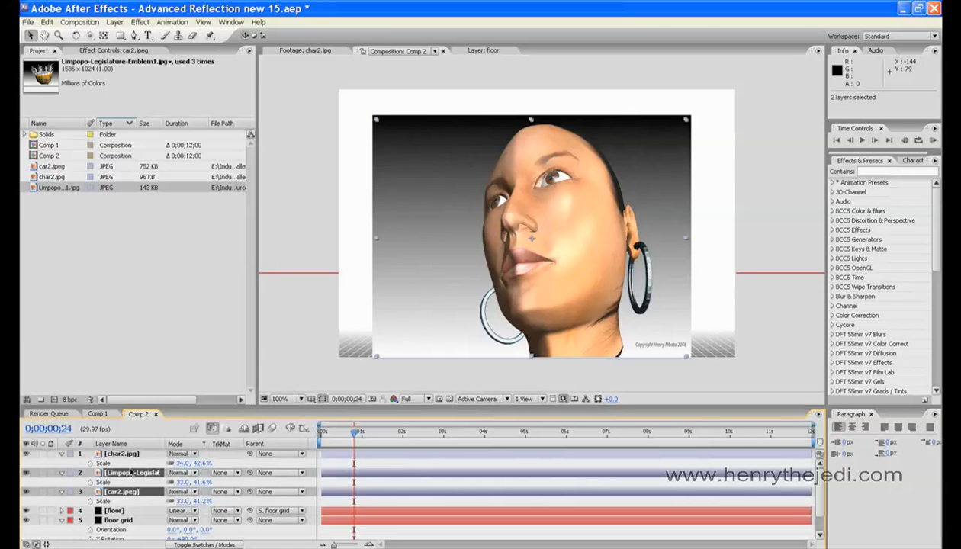
{"action": "left_click", "coordinate": [130, 454], "text": "shift"}
{"action": "right_click", "coordinate": [131, 455]}
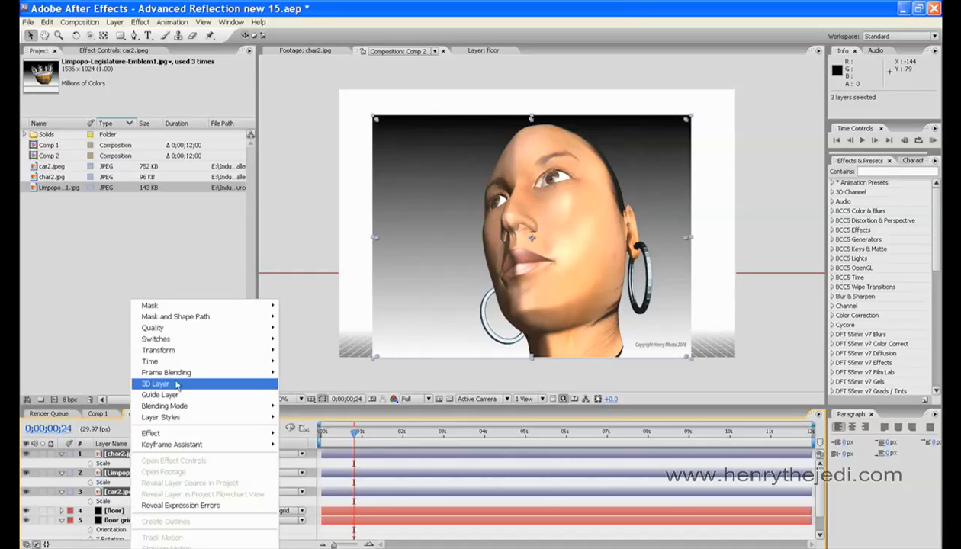
{"action": "left_click", "coordinate": [177, 11]}
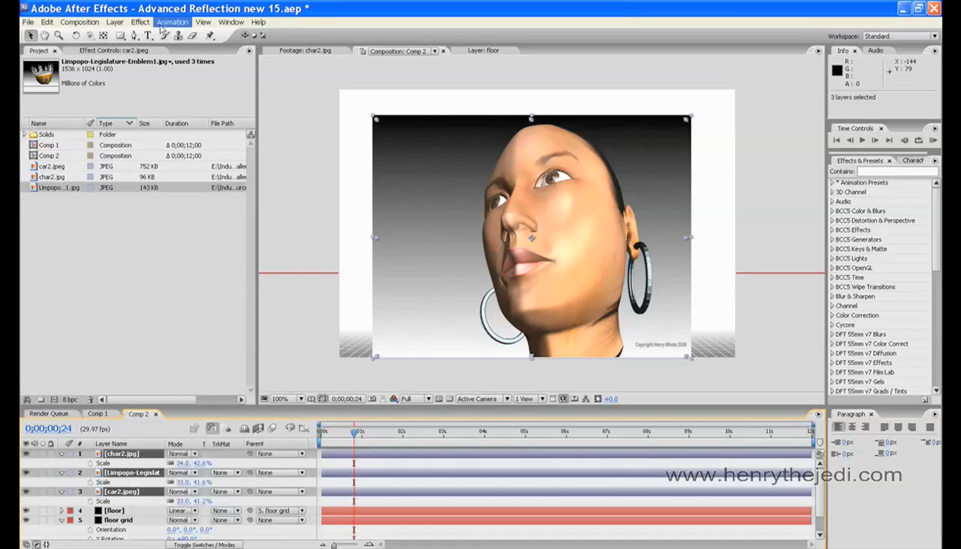
{"action": "left_click", "coordinate": [114, 21]}
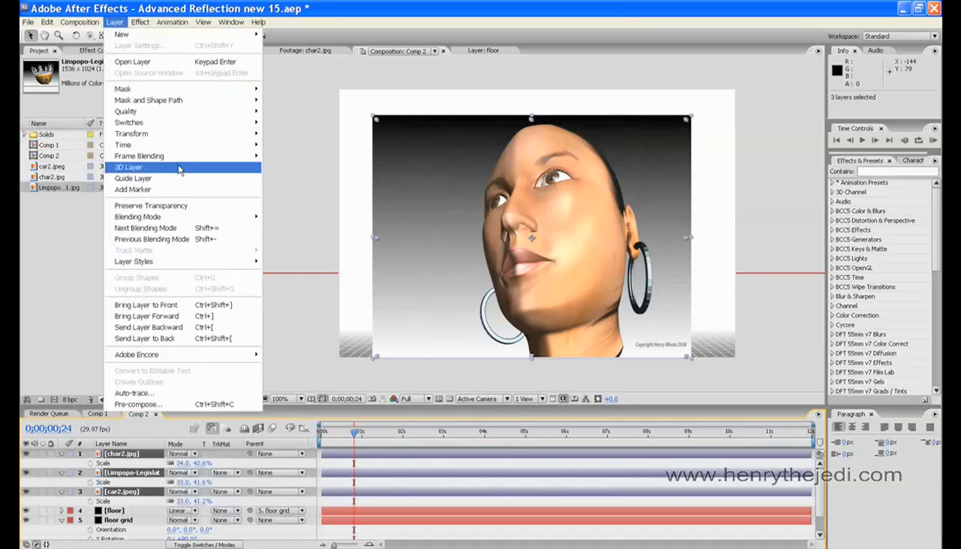
{"action": "left_click", "coordinate": [175, 167]}
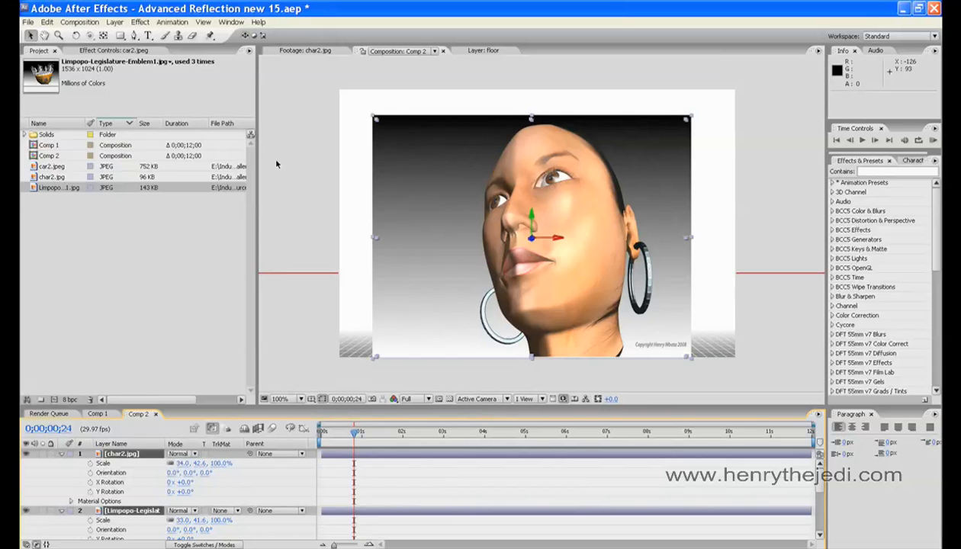
Step: Create Camera 1 above the 3D image layers, keeping the 35mm preset and depth of field enabled
{"action": "left_click", "coordinate": [138, 22]}
{"action": "mouse_move", "coordinate": [115, 22]}
{"action": "mouse_move", "coordinate": [180, 34]}
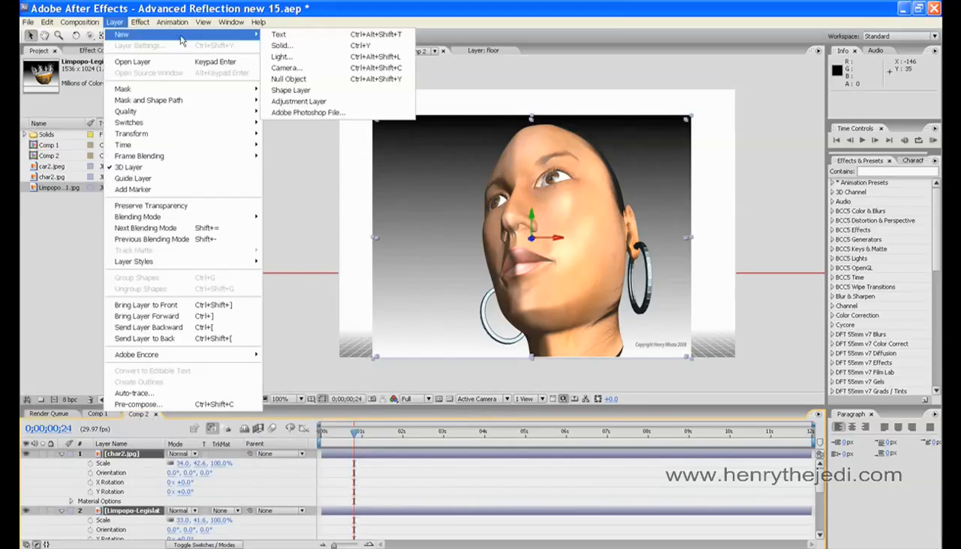
{"action": "left_click", "coordinate": [326, 70]}
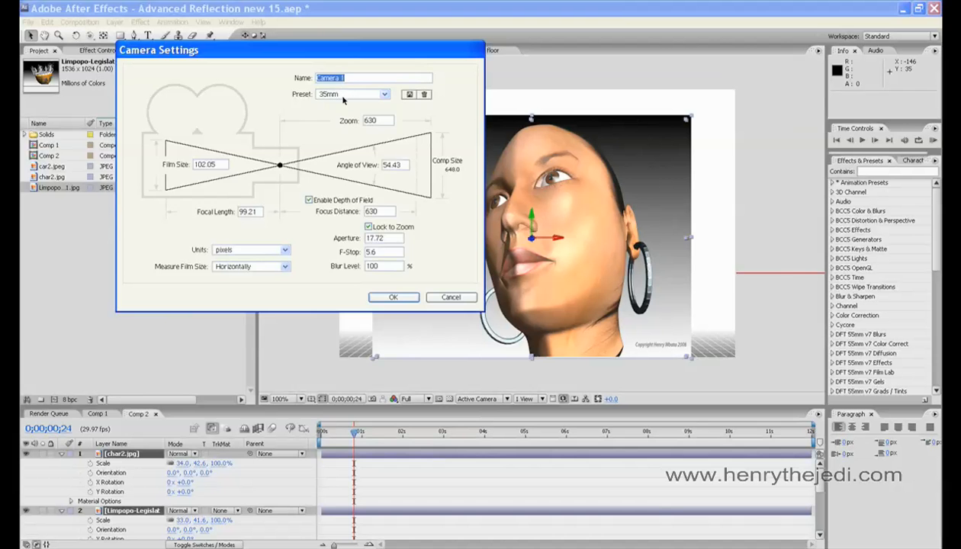
{"action": "left_click", "coordinate": [397, 296]}
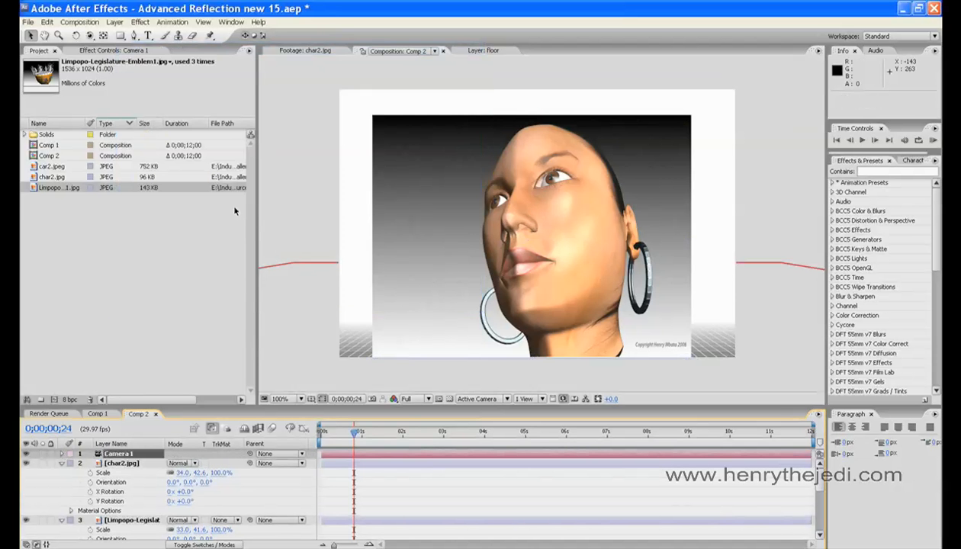
Step: Orbit Camera 1 to an angled view of the character panel and pull it back to show more of the gridded floor
{"action": "left_click", "coordinate": [89, 36]}
{"action": "left_click_drag", "start_coordinate": [476, 270], "coordinate": [343, 395]}
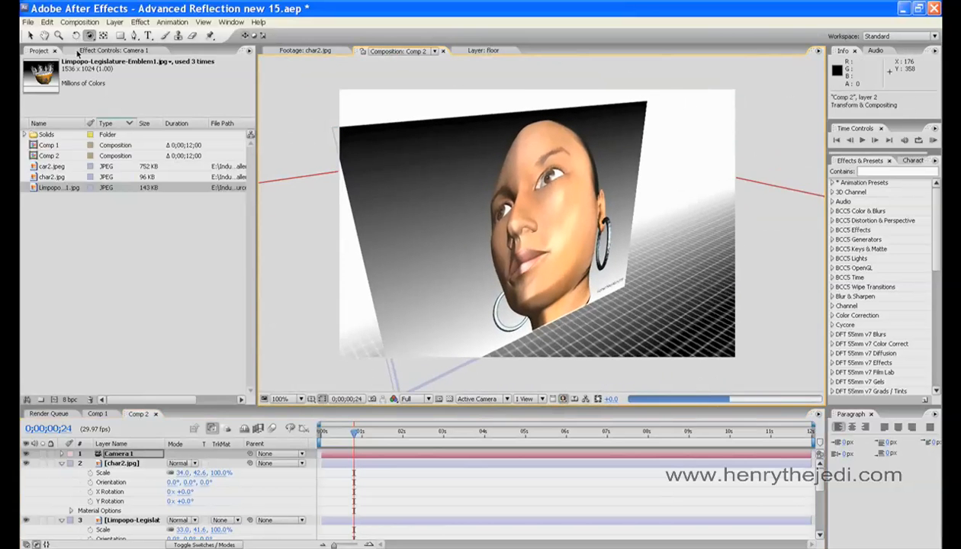
{"action": "left_click", "coordinate": [44, 36]}
{"action": "mouse_move", "coordinate": [313, 199]}
{"action": "left_mouse_down"}
{"action": "mouse_move", "coordinate": [326, 179]}
{"action": "mouse_move", "coordinate": [314, 197]}
{"action": "left_mouse_up"}
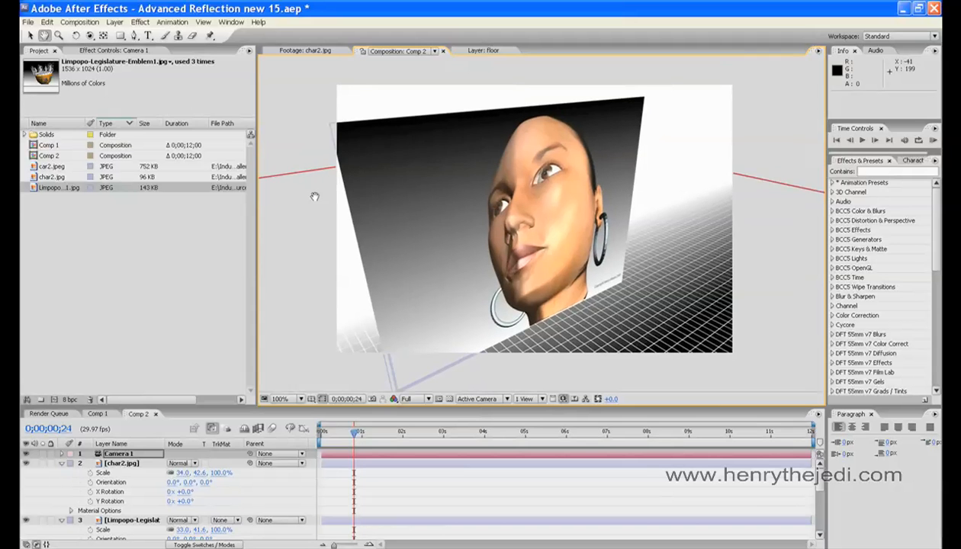
{"action": "left_click_drag", "start_coordinate": [89, 36], "coordinate": [137, 61]}
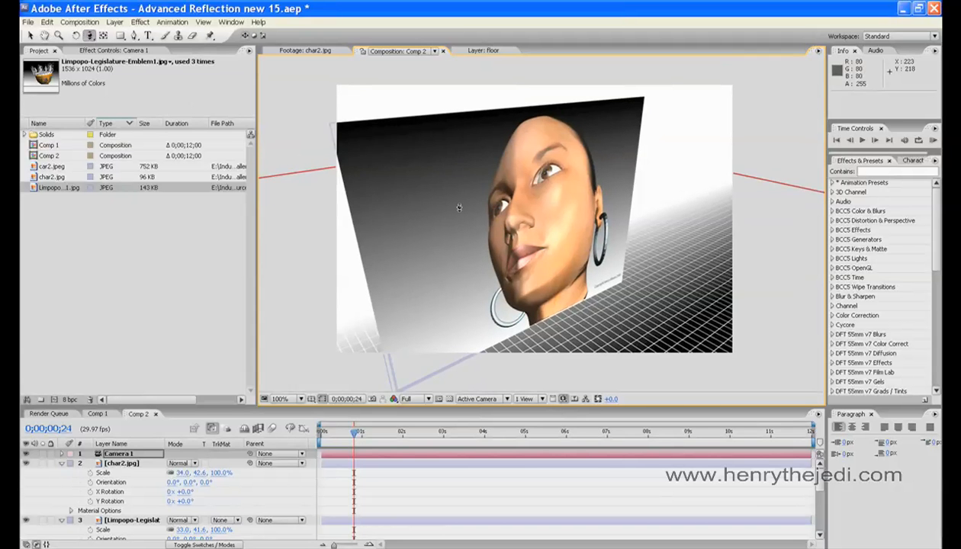
{"action": "left_click_drag", "start_coordinate": [365, 297], "coordinate": [364, 360]}
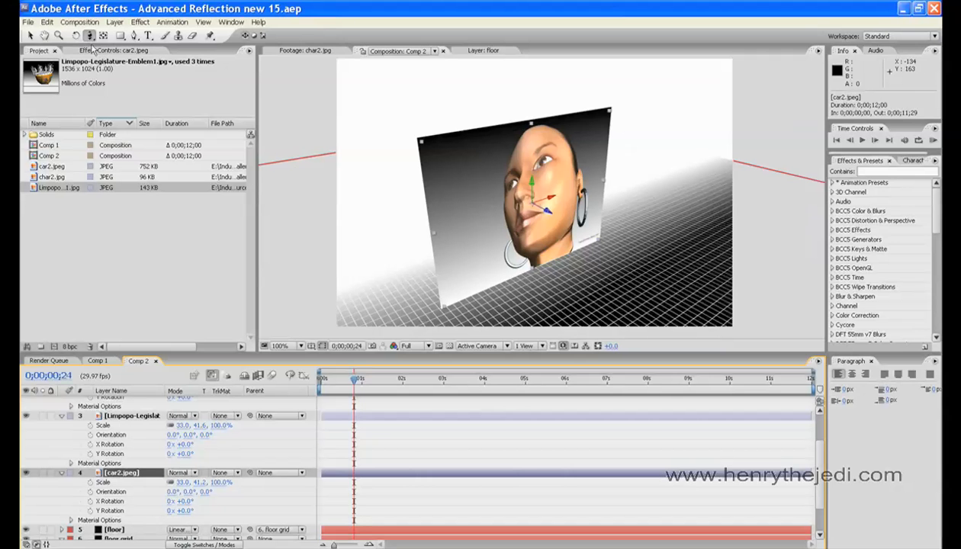
Step: Orbit Camera 1 farther around the panels and track it to reframe the stack with more floor in front
{"action": "left_click_drag", "start_coordinate": [89, 39], "coordinate": [116, 37]}
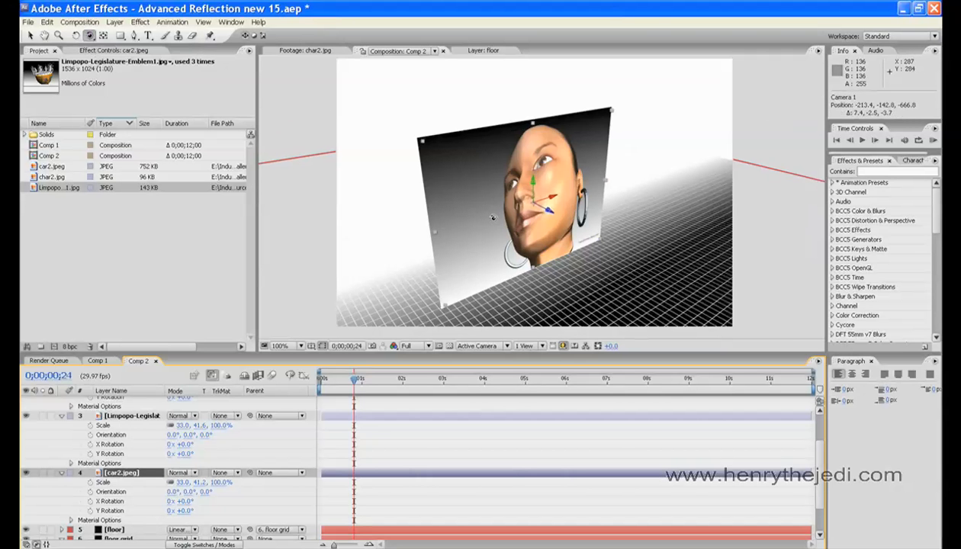
{"action": "left_click_drag", "start_coordinate": [762, 168], "coordinate": [456, 204]}
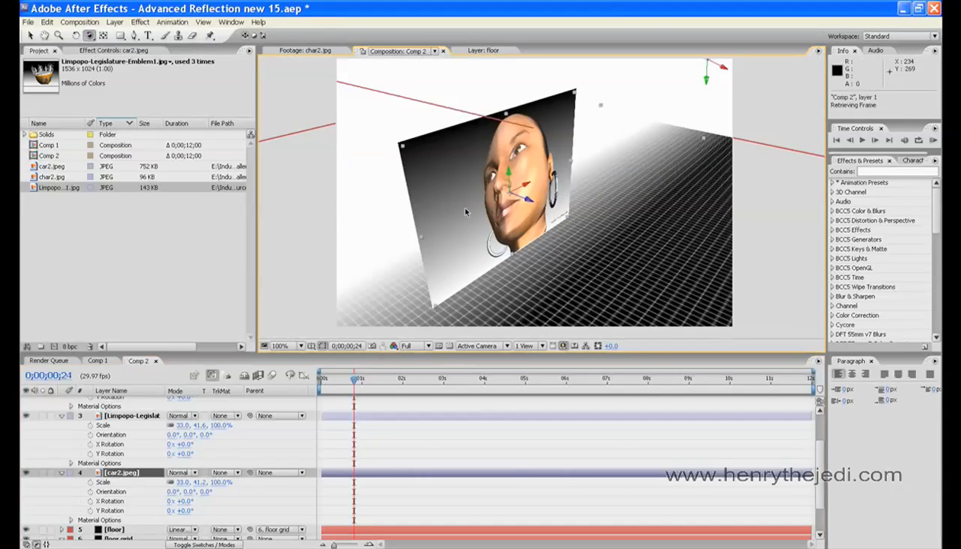
{"action": "left_click_drag", "start_coordinate": [89, 35], "coordinate": [122, 50]}
{"action": "left_click_drag", "start_coordinate": [388, 228], "coordinate": [418, 196]}
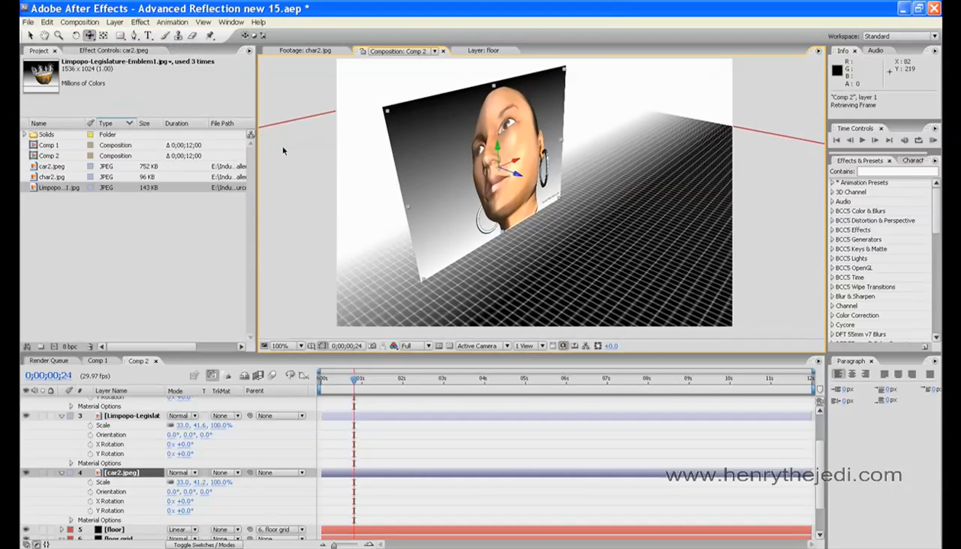
Step: Move the car2.jpeg panel far forward along its Z axis and the emblem panel back behind the character panel
{"action": "left_click", "coordinate": [122, 473]}
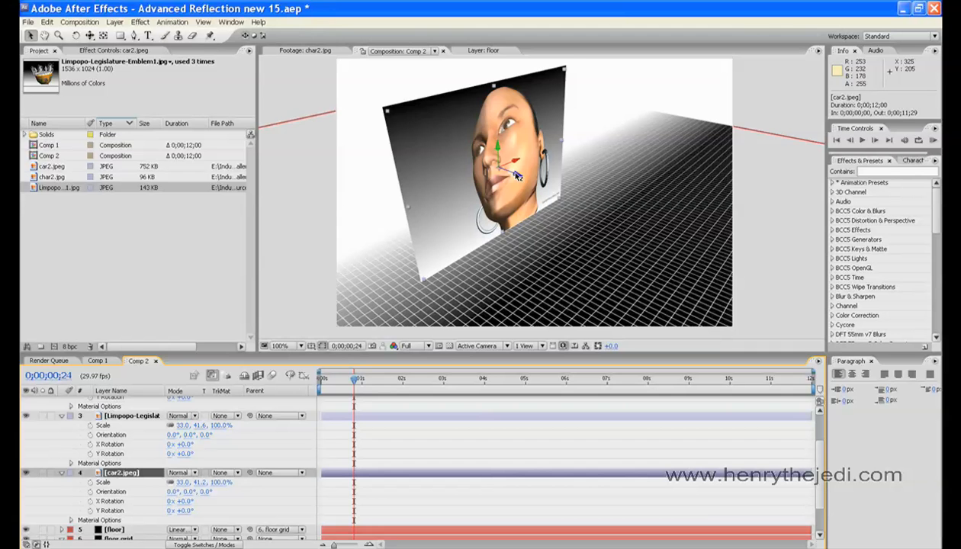
{"action": "key", "text": "period"}
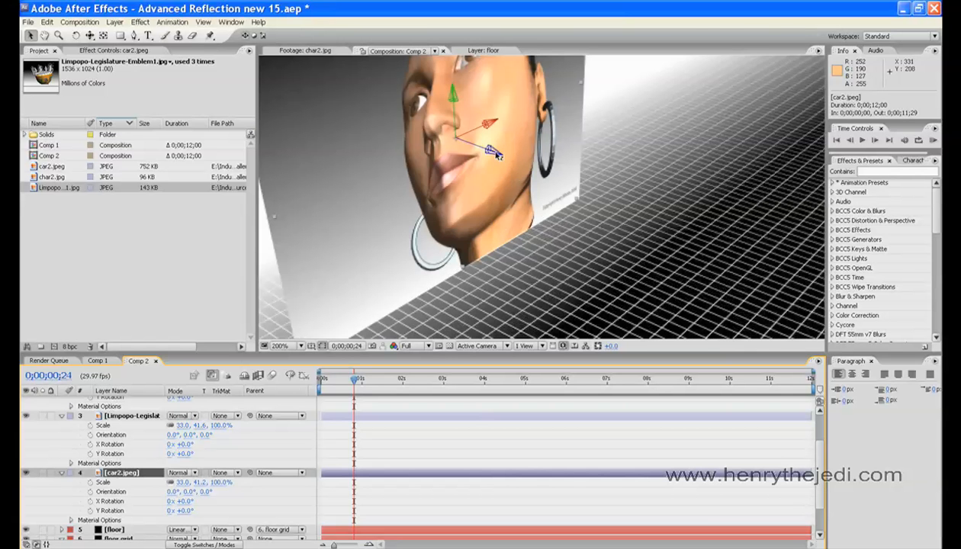
{"action": "key", "text": "comma"}
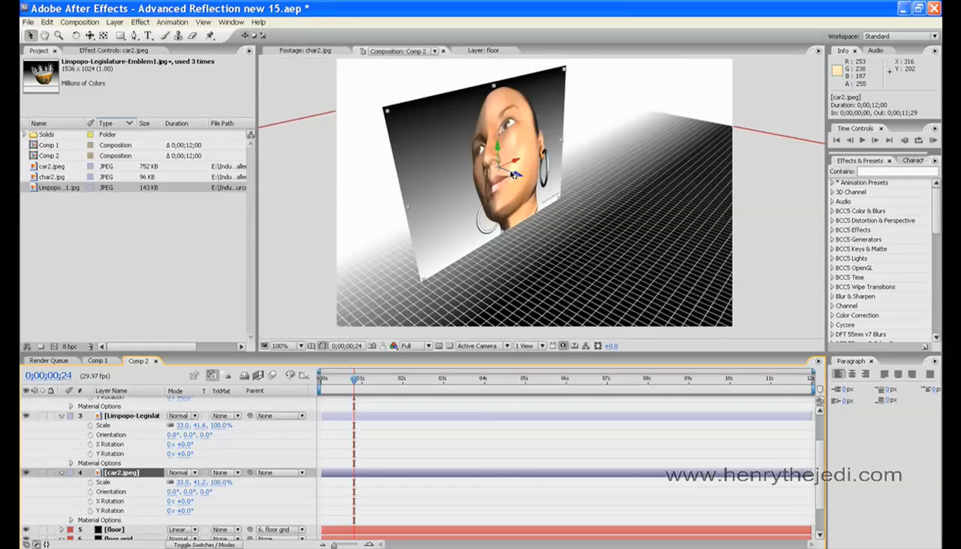
{"action": "left_click_drag", "start_coordinate": [516, 174], "coordinate": [695, 257]}
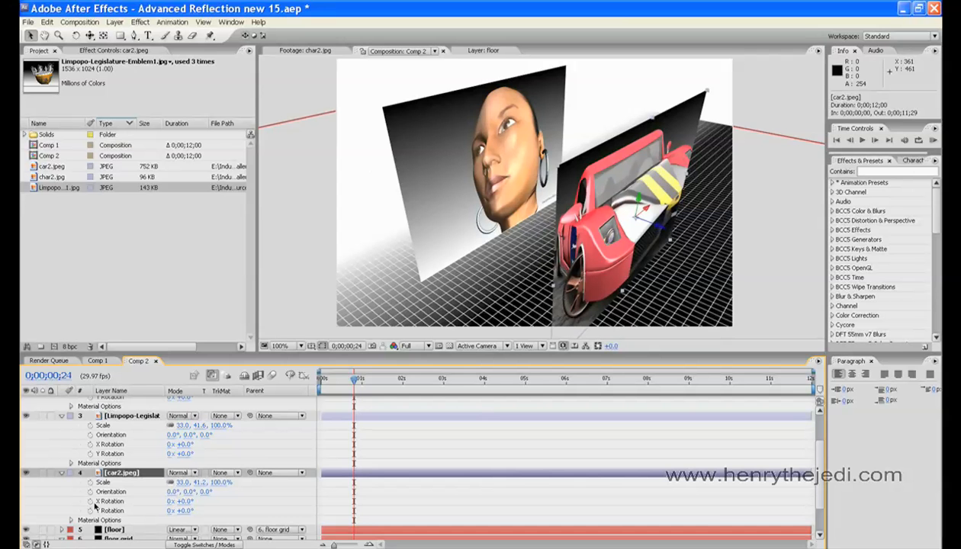
{"action": "left_click_drag", "start_coordinate": [657, 229], "coordinate": [782, 263]}
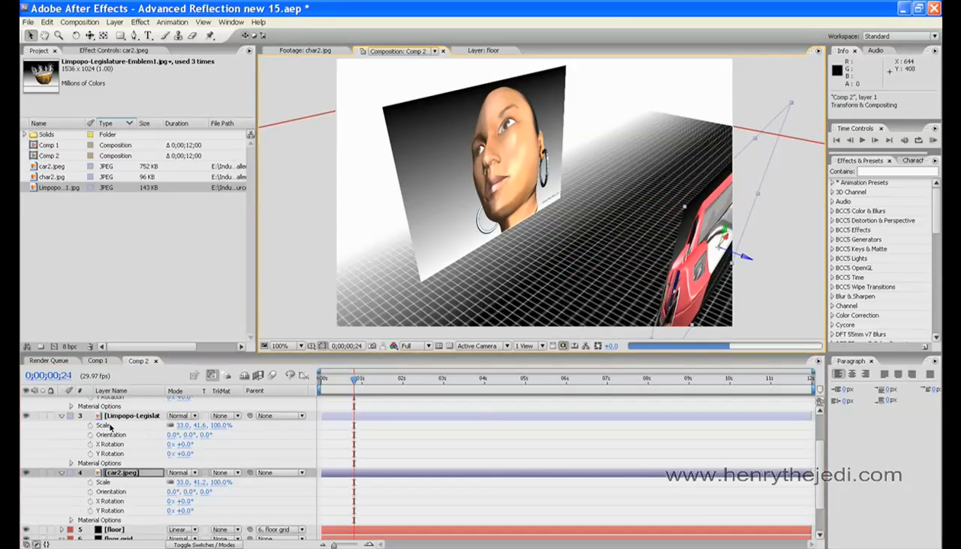
{"action": "left_click", "coordinate": [488, 190]}
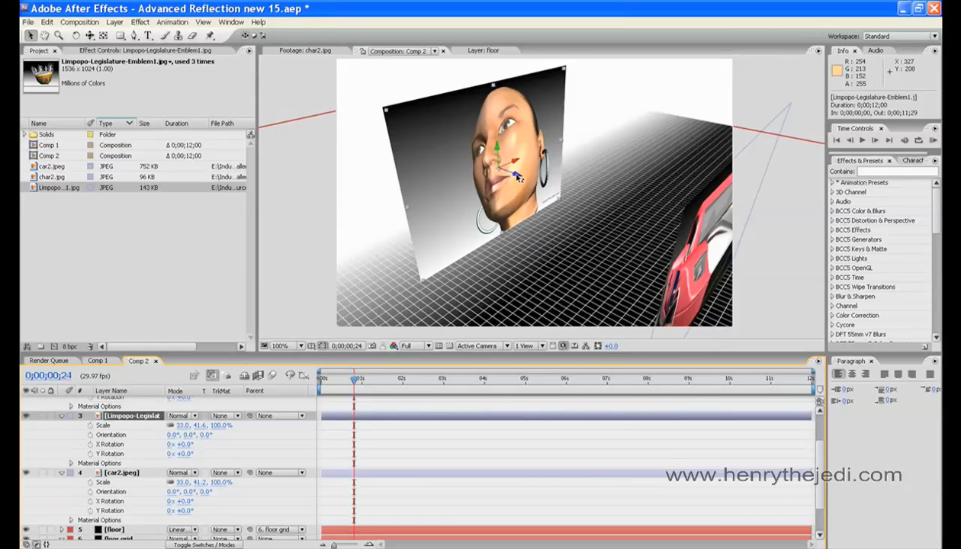
{"action": "left_click_drag", "start_coordinate": [519, 177], "coordinate": [395, 175]}
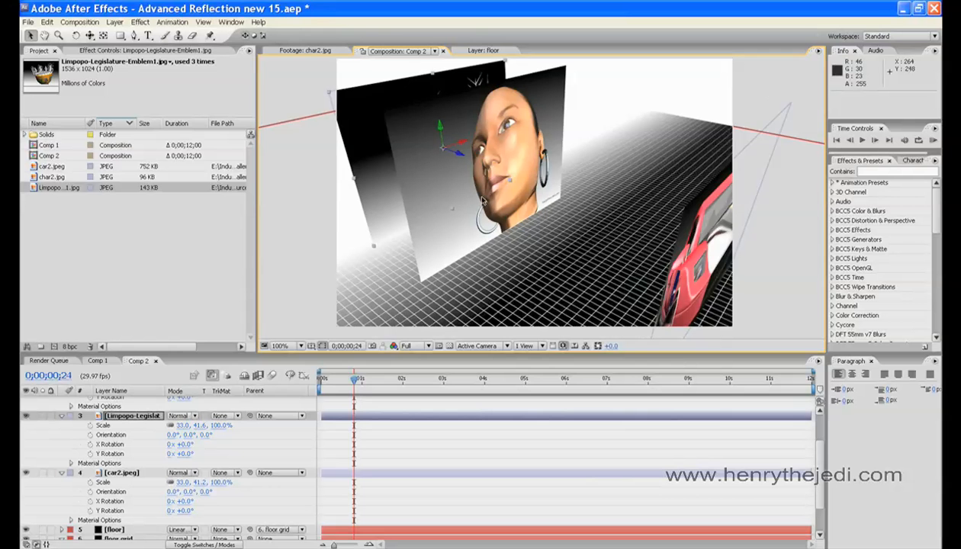
Step: Show four views and, in the Top view, move the car2.jpeg panel back onto the front edge of the floor
{"action": "left_click", "coordinate": [541, 346]}
{"action": "left_click", "coordinate": [539, 394]}
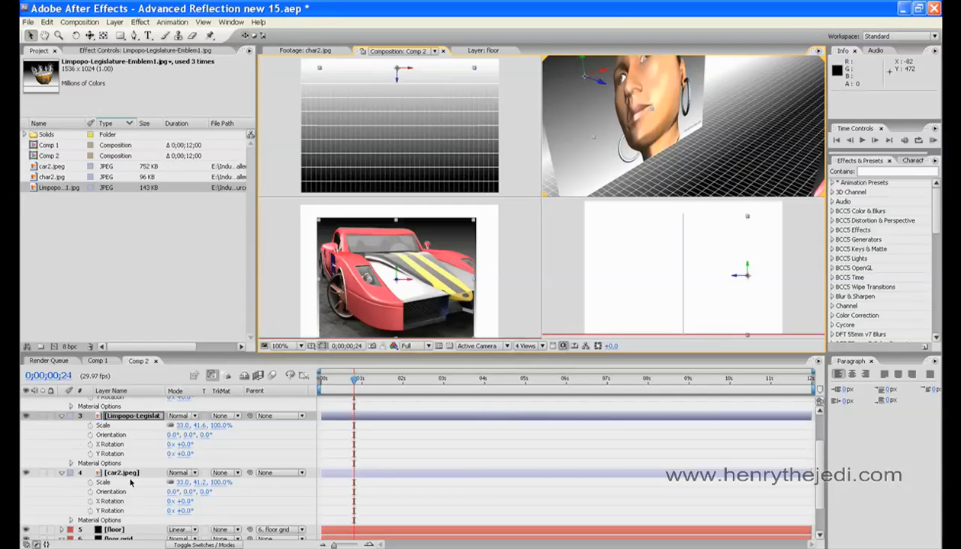
{"action": "left_click", "coordinate": [125, 472]}
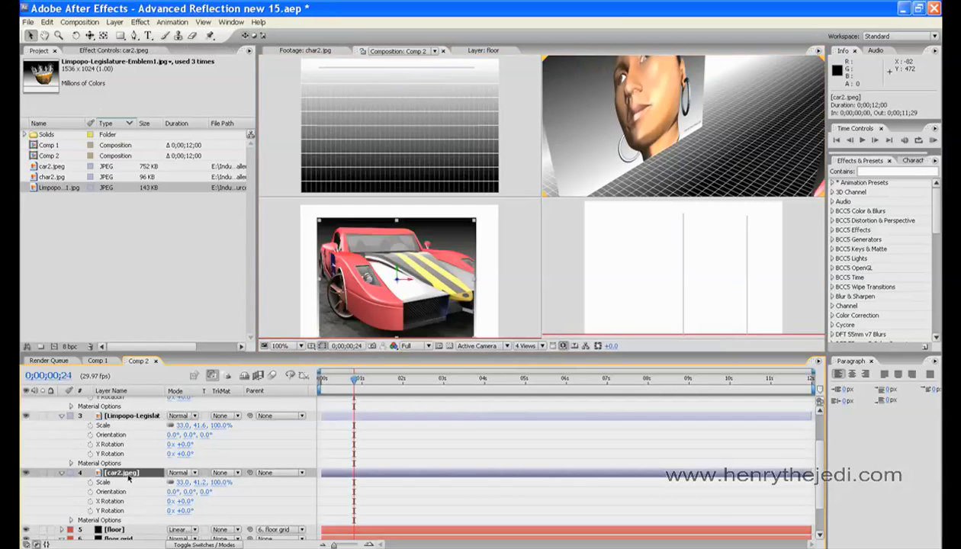
{"action": "left_click", "coordinate": [44, 36]}
{"action": "scroll", "coordinate": [366, 114], "scroll_direction": "down", "scroll_amount": 4}
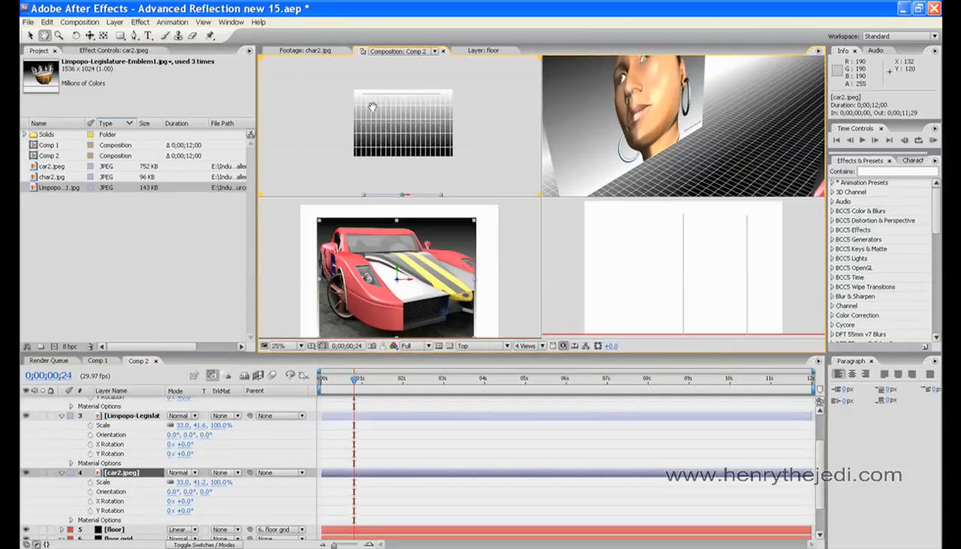
{"action": "left_click_drag", "start_coordinate": [372, 107], "coordinate": [352, 150]}
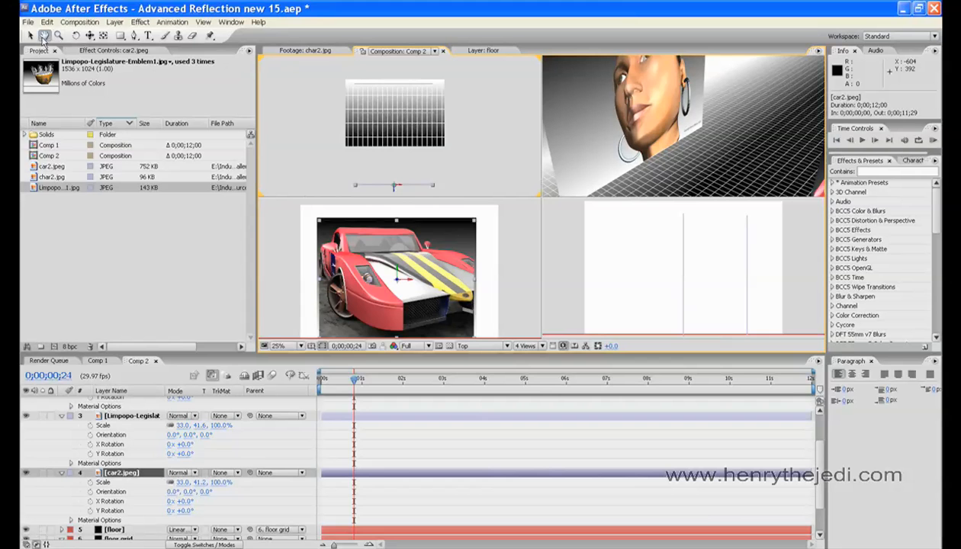
{"action": "key", "text": "v"}
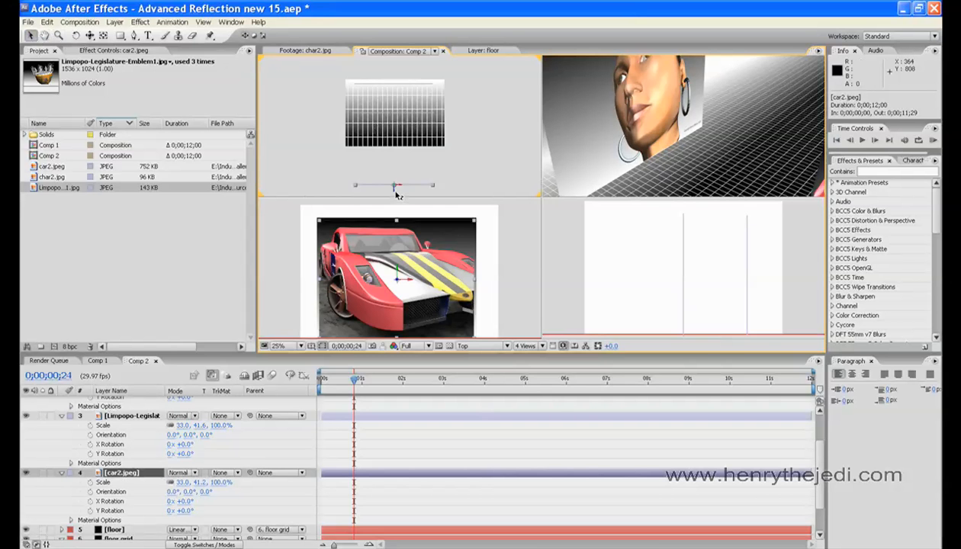
{"action": "left_click_drag", "start_coordinate": [397, 195], "coordinate": [396, 152]}
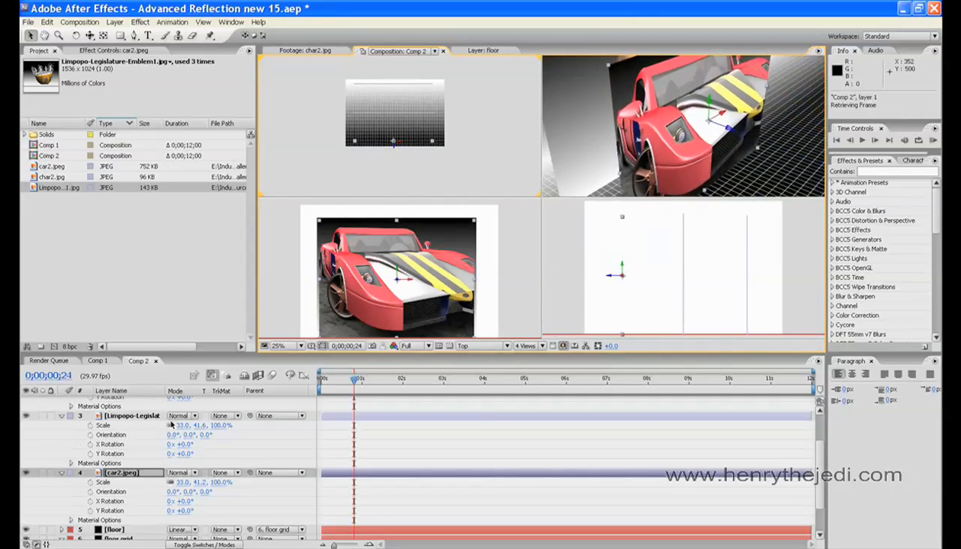
Step: Place the char2.jpg layer below the emblem layer in the stack and shift it slightly back along its Z axis
{"action": "left_click", "coordinate": [128, 416]}
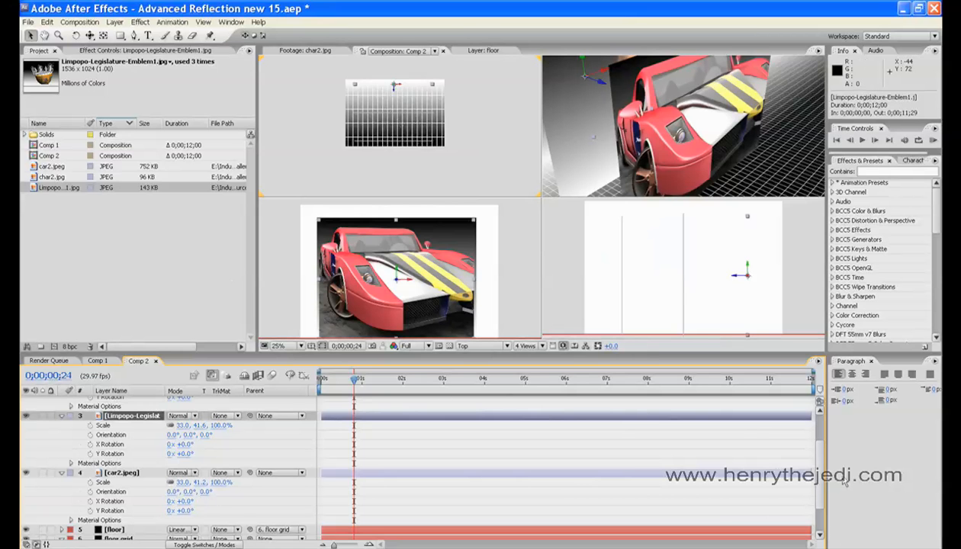
{"action": "scroll", "coordinate": [513, 427], "scroll_direction": "up", "scroll_amount": 3}
{"action": "left_click", "coordinate": [137, 412]}
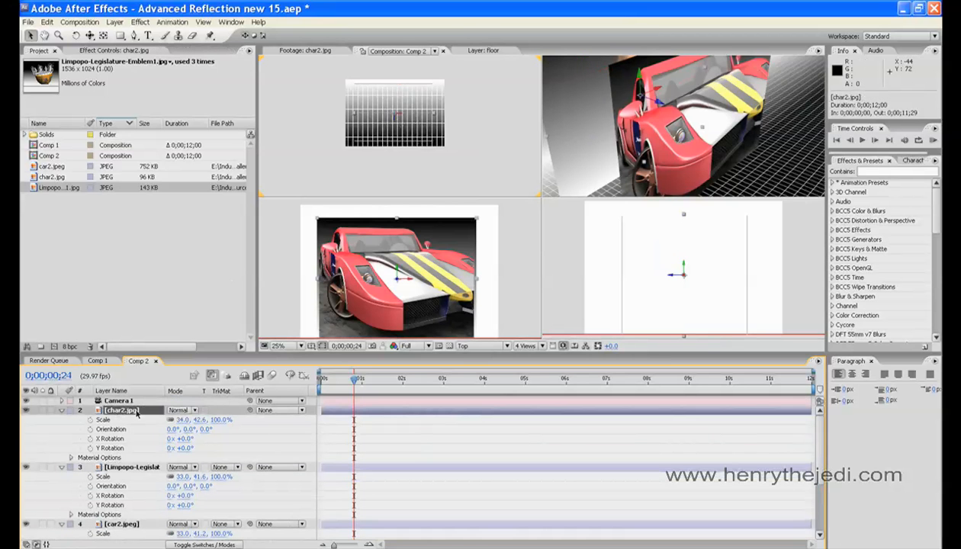
{"action": "left_click_drag", "start_coordinate": [130, 411], "coordinate": [129, 464]}
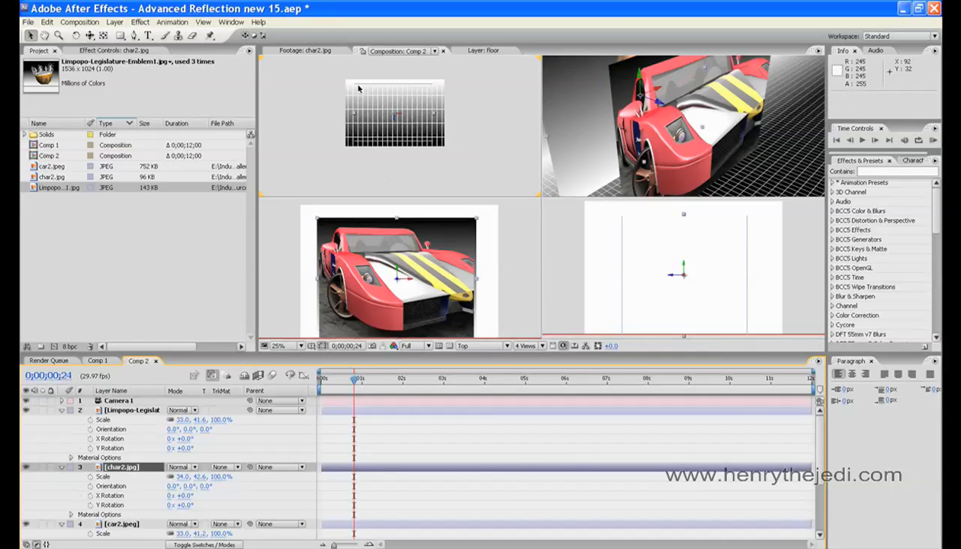
{"action": "left_click_drag", "start_coordinate": [396, 122], "coordinate": [397, 117]}
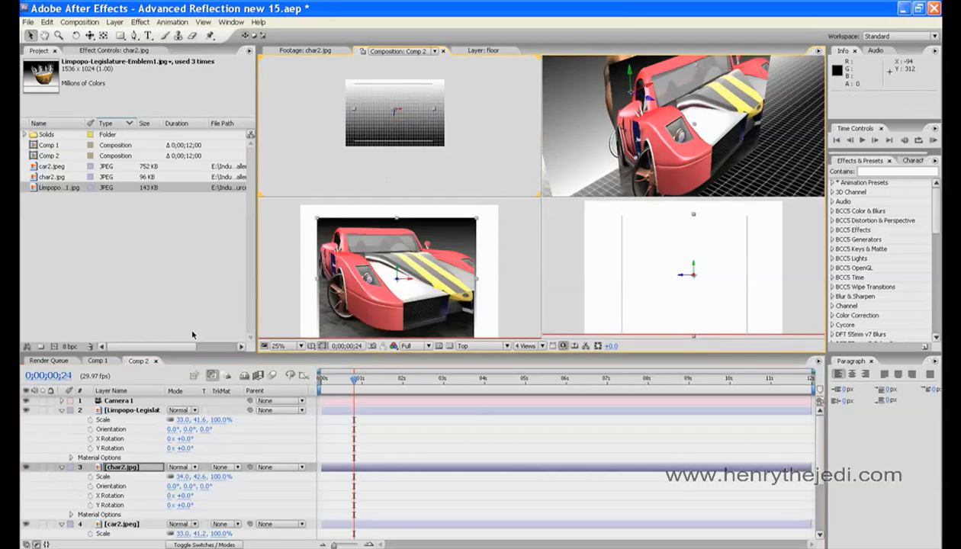
Step: Move the emblem panel farther back along its Z axis, just past the rear edge of the floor
{"action": "left_click", "coordinate": [134, 412]}
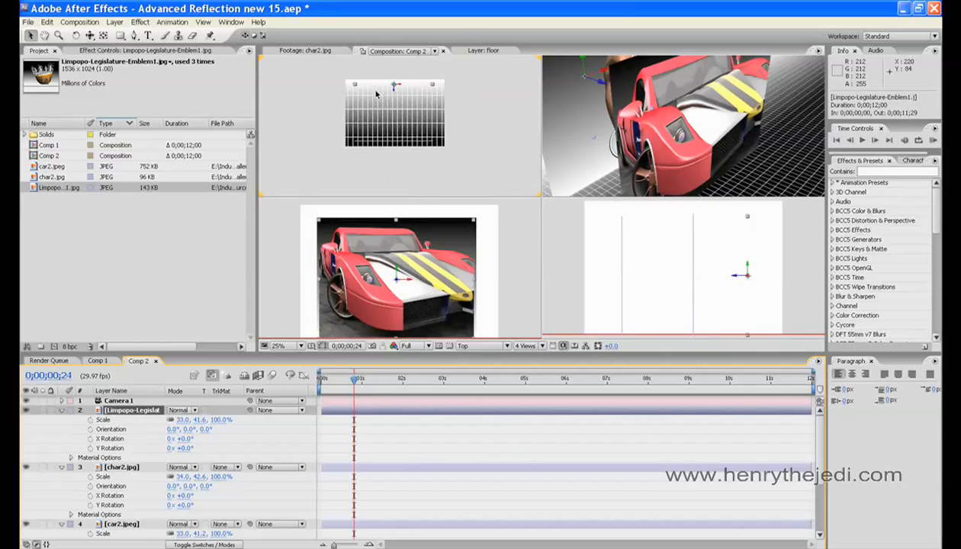
{"action": "left_click_drag", "start_coordinate": [394, 92], "coordinate": [395, 80]}
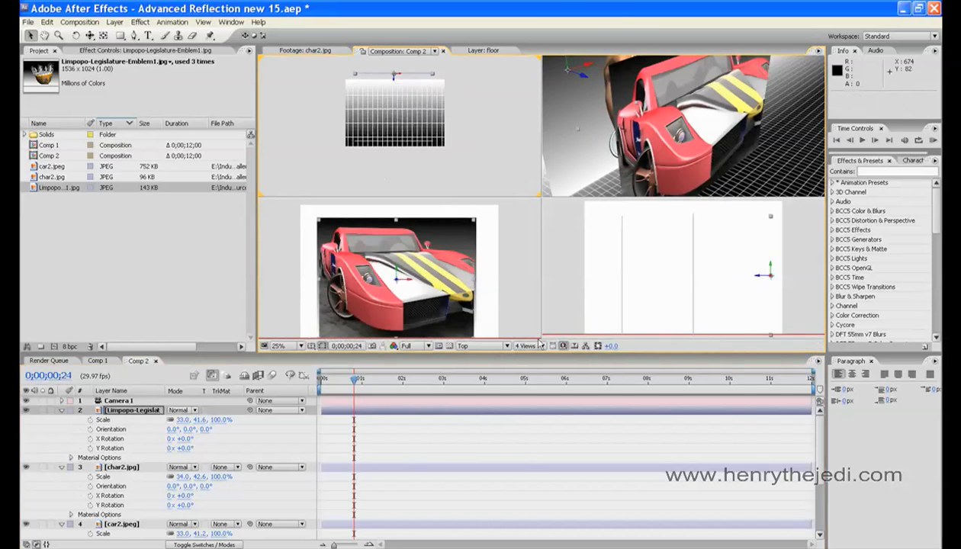
{"action": "left_click", "coordinate": [130, 466]}
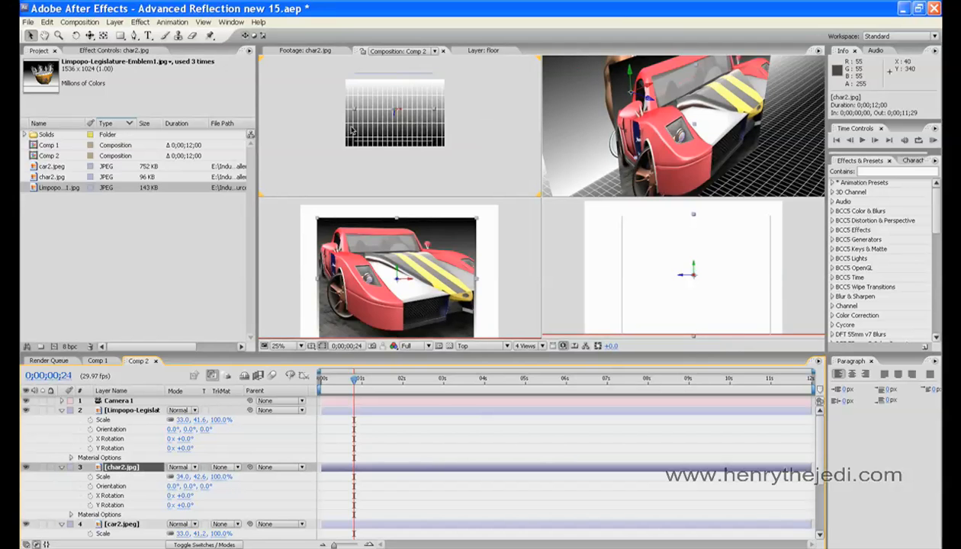
Step: Return the composition viewer to a single Active Camera view
{"action": "left_click", "coordinate": [542, 346]}
{"action": "left_click", "coordinate": [539, 356]}
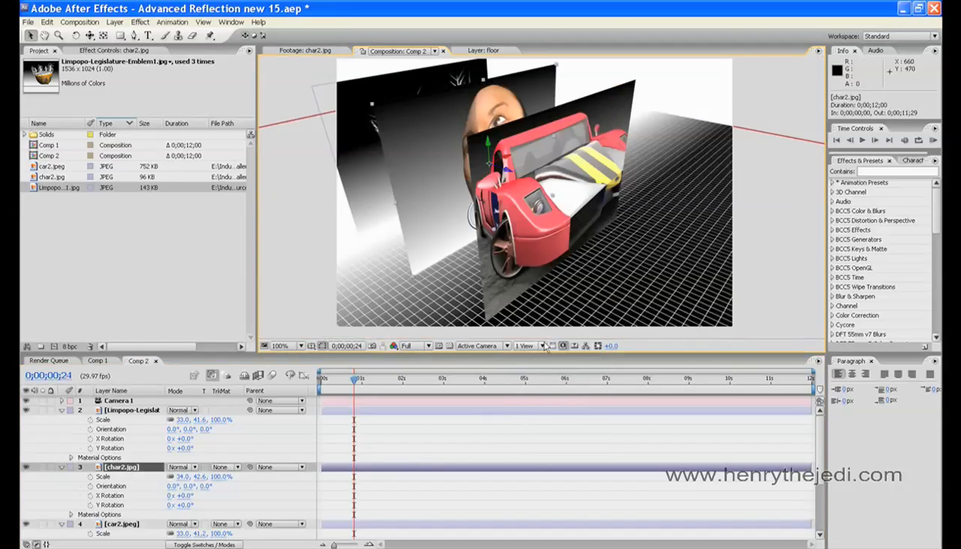
{"action": "left_click", "coordinate": [44, 35]}
{"action": "left_click_drag", "start_coordinate": [442, 192], "coordinate": [434, 192]}
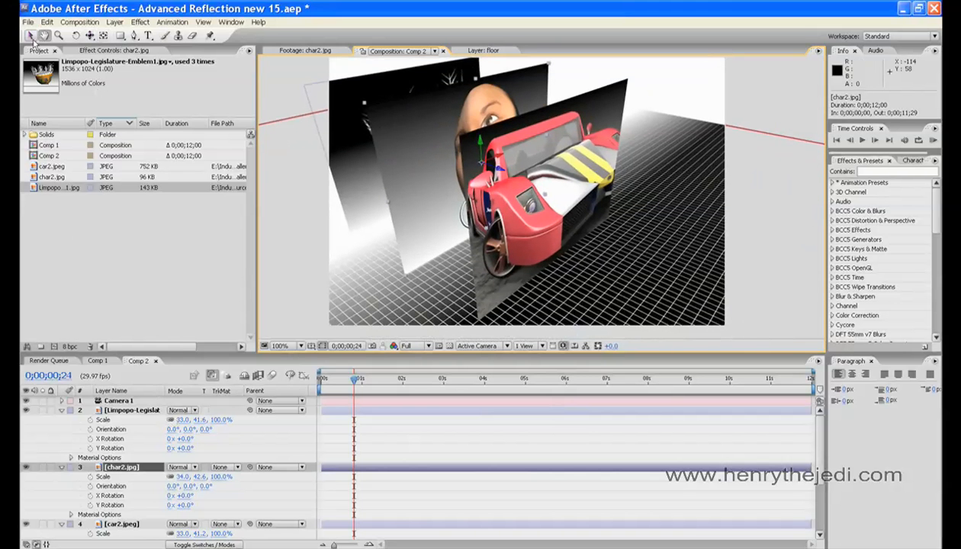
Step: Track and orbit Camera 1 so the emblem, character and car panels appear spaced out side by side
{"action": "left_click", "coordinate": [31, 35]}
{"action": "left_click", "coordinate": [118, 400]}
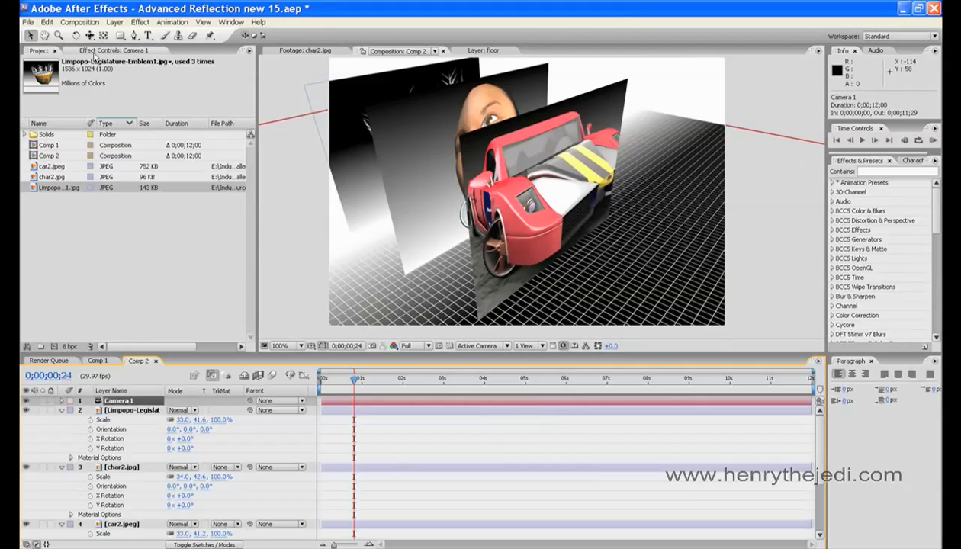
{"action": "left_click_drag", "start_coordinate": [89, 35], "coordinate": [141, 36]}
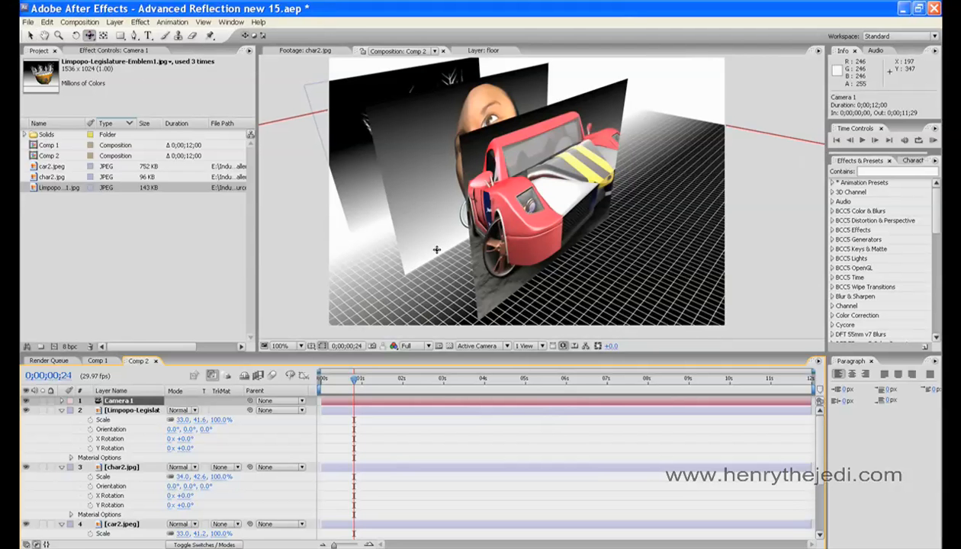
{"action": "left_click_drag", "start_coordinate": [549, 221], "coordinate": [503, 226]}
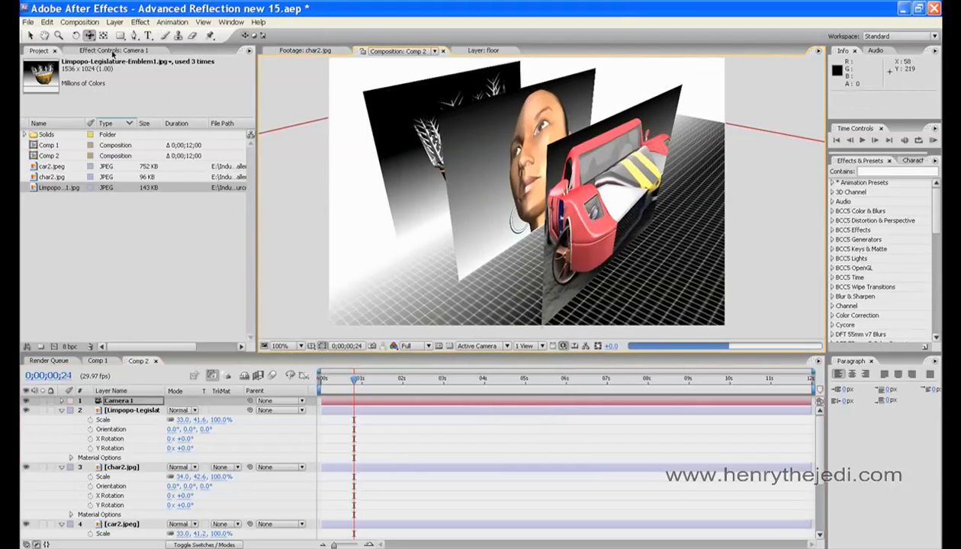
{"action": "left_click_drag", "start_coordinate": [89, 35], "coordinate": [99, 47]}
{"action": "left_click_drag", "start_coordinate": [457, 198], "coordinate": [755, 277]}
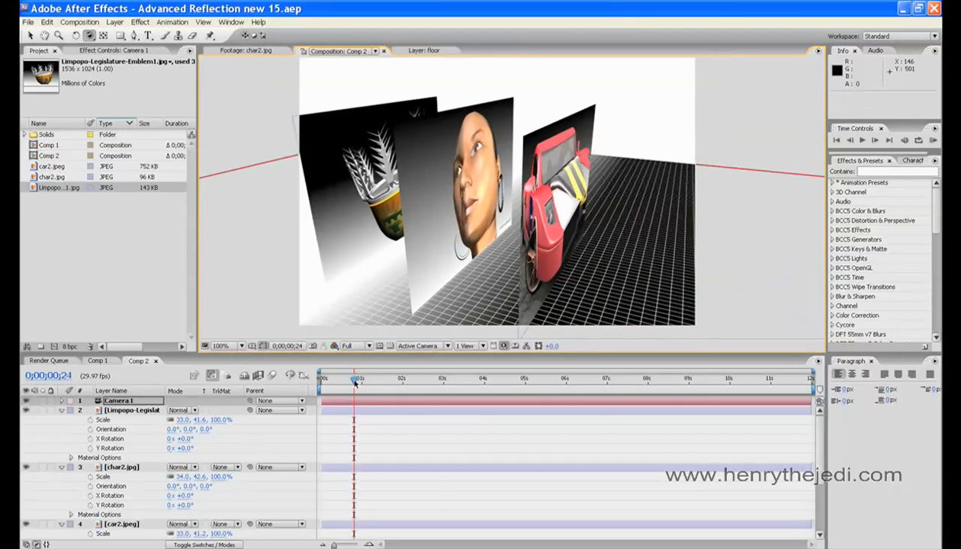
Step: Set the current time to 0;00;02;24, try orbiting Camera 1 around the panels and undo the last orbit
{"action": "left_click_drag", "start_coordinate": [355, 382], "coordinate": [435, 381]}
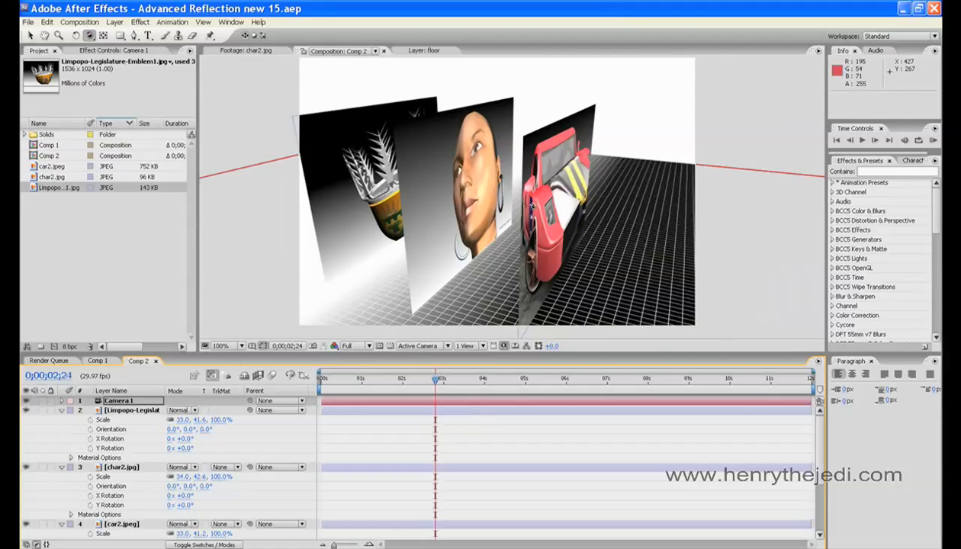
{"action": "left_click_drag", "start_coordinate": [525, 203], "coordinate": [492, 206]}
{"action": "key", "text": "ctrl+z"}
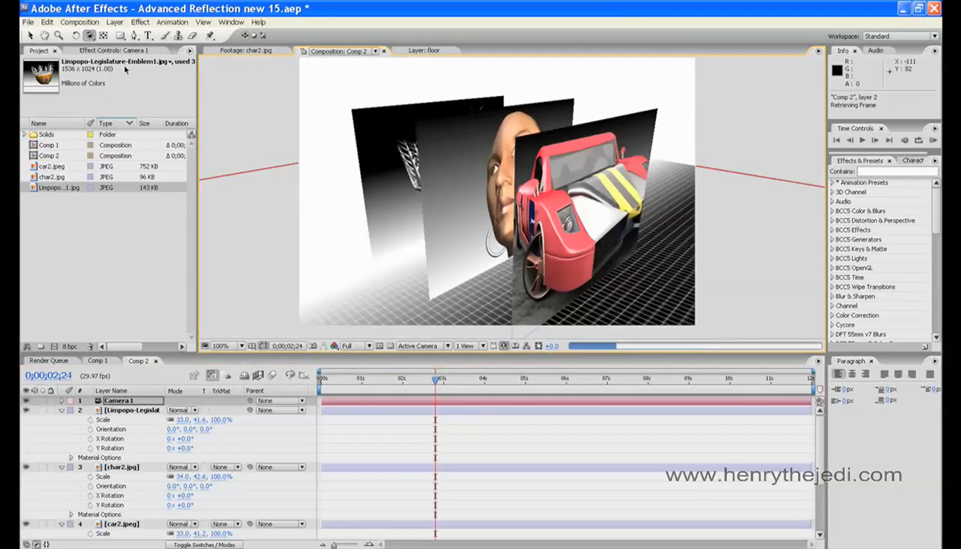
Step: Track Camera 1 to shift the three panels up and sideways in the frame, exposing more floor
{"action": "left_click_drag", "start_coordinate": [424, 223], "coordinate": [386, 186]}
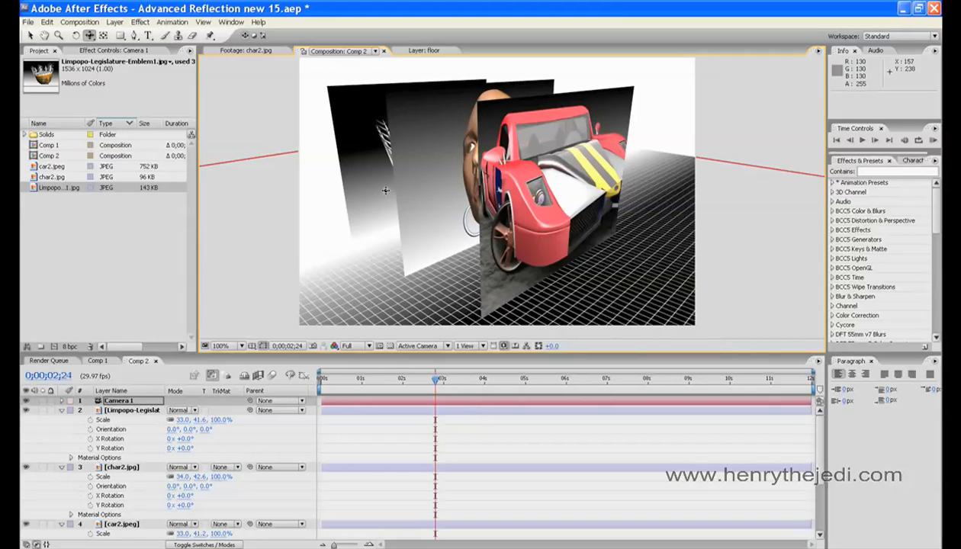
{"action": "left_click", "coordinate": [30, 35]}
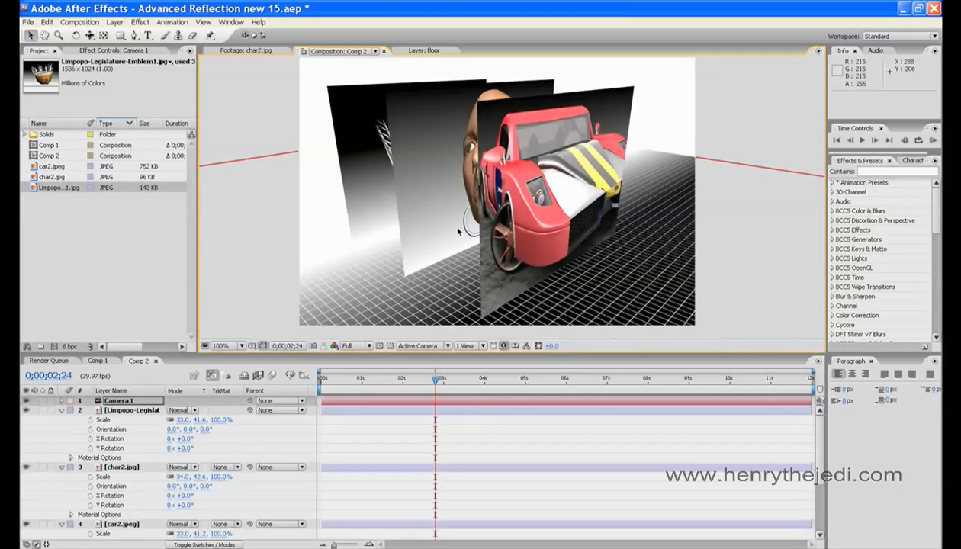
Step: Duplicate the car2.jpeg layer and rename the upper copy car-Ref
{"action": "left_click", "coordinate": [120, 525]}
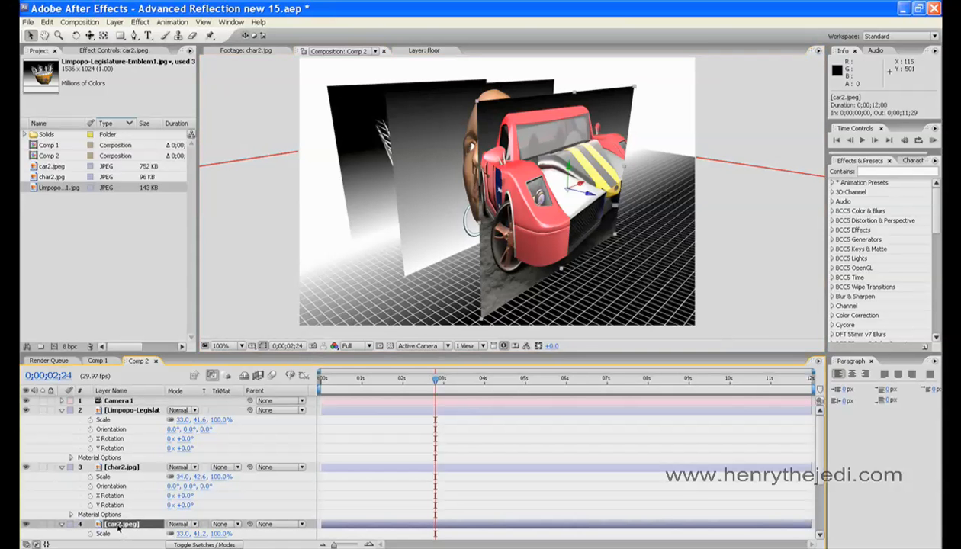
{"action": "key", "text": "ctrl+d"}
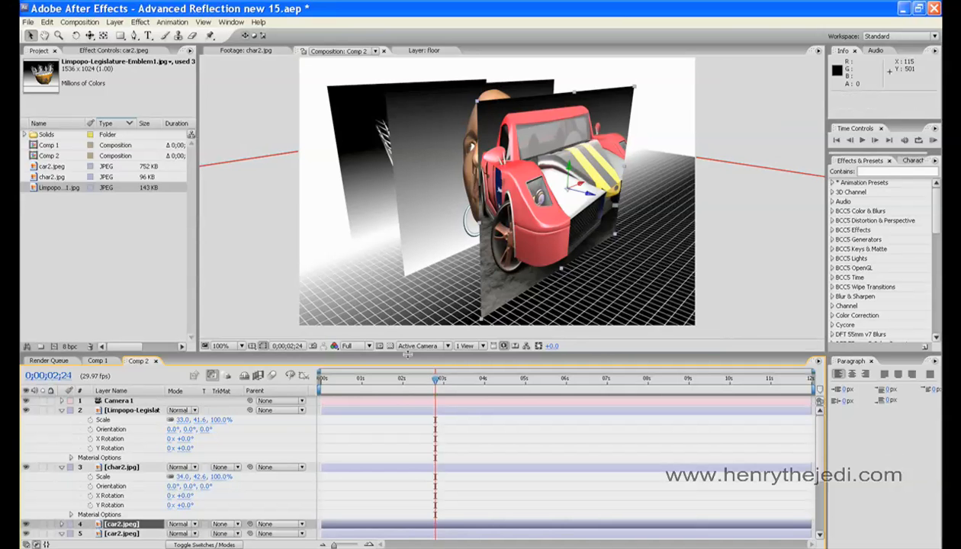
{"action": "left_click_drag", "start_coordinate": [401, 352], "coordinate": [401, 303]}
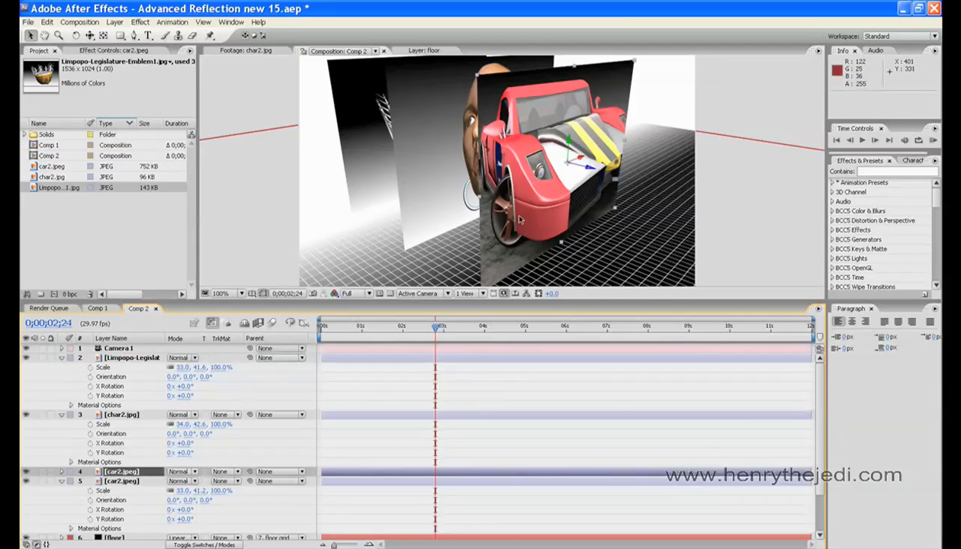
{"action": "left_click", "coordinate": [121, 473]}
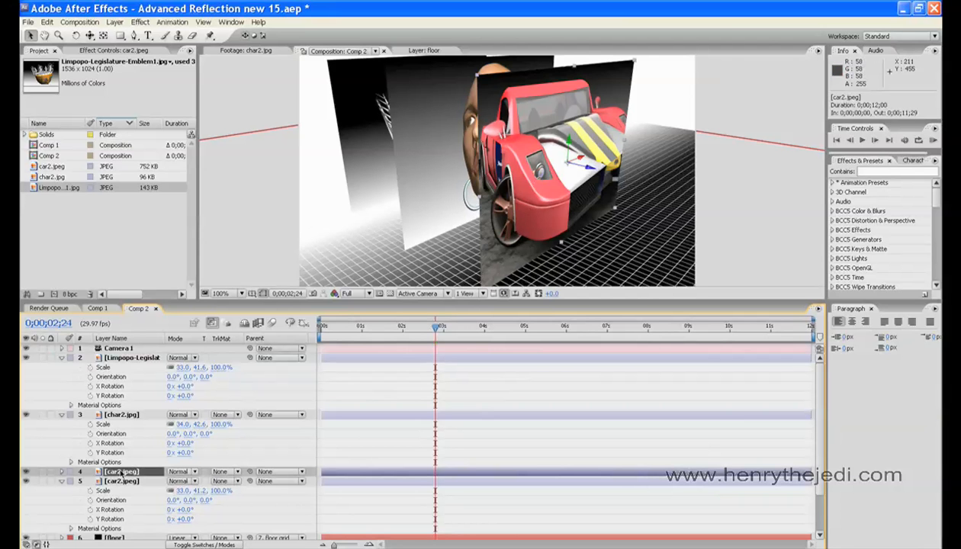
{"action": "key", "text": "Return"}
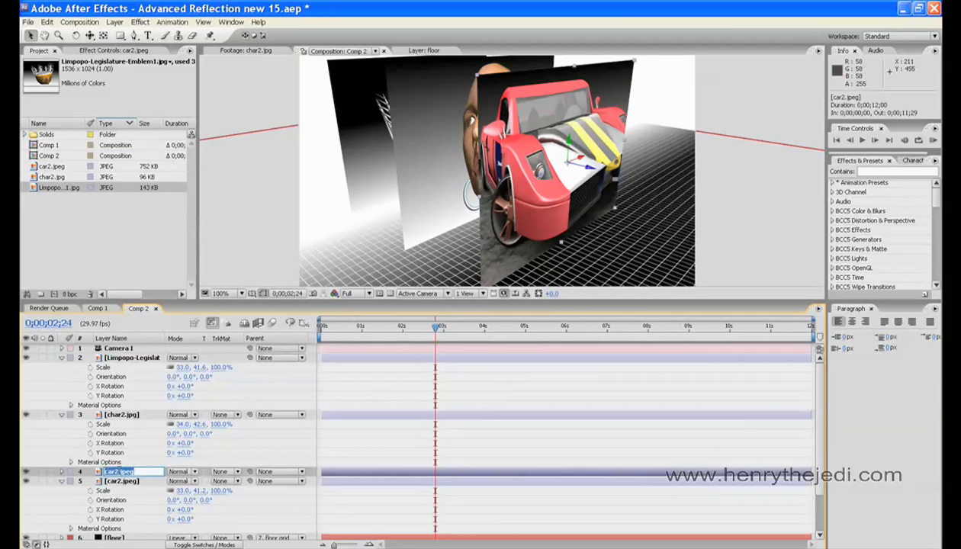
{"action": "left_click", "coordinate": [115, 472]}
{"action": "type", "text": "-Ref"}
{"action": "key", "text": "Return"}
Step: Duplicate the char2.jpg layer and rename the upper copy char-Ref
{"action": "left_click", "coordinate": [121, 414]}
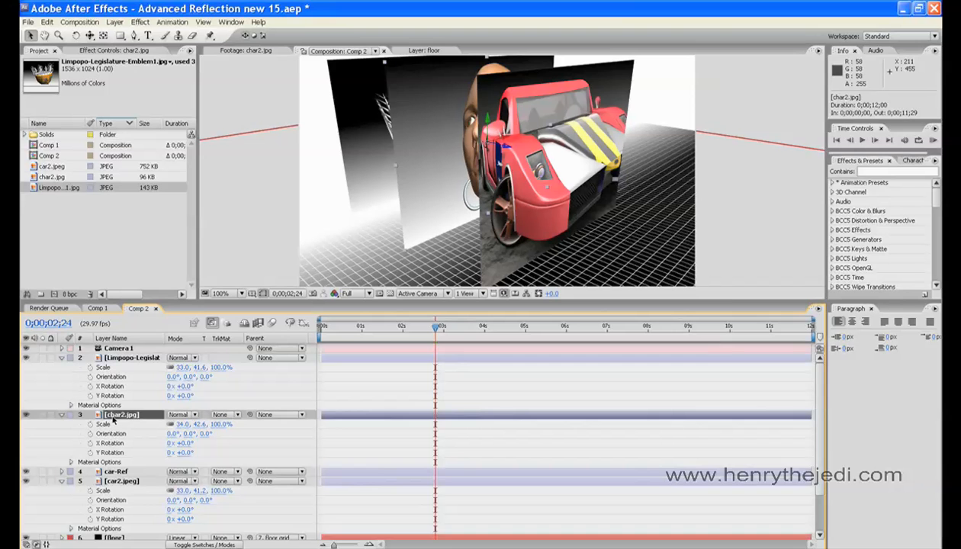
{"action": "key", "text": "ctrl+d"}
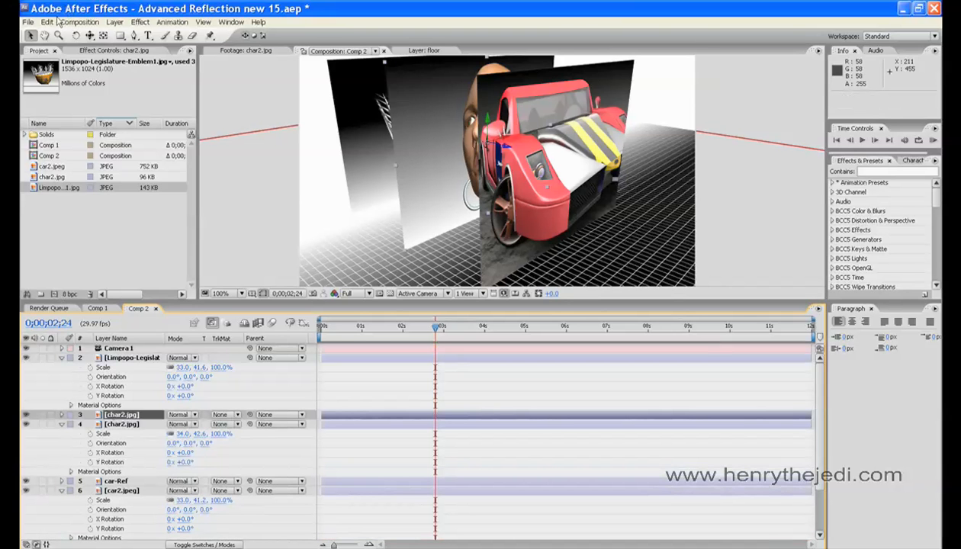
{"action": "left_click", "coordinate": [49, 21]}
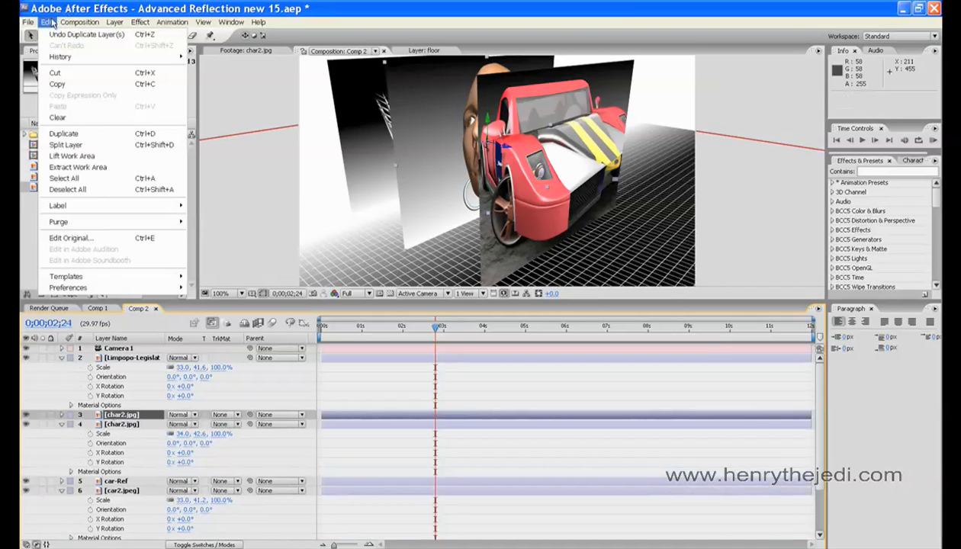
{"action": "left_click", "coordinate": [318, 10]}
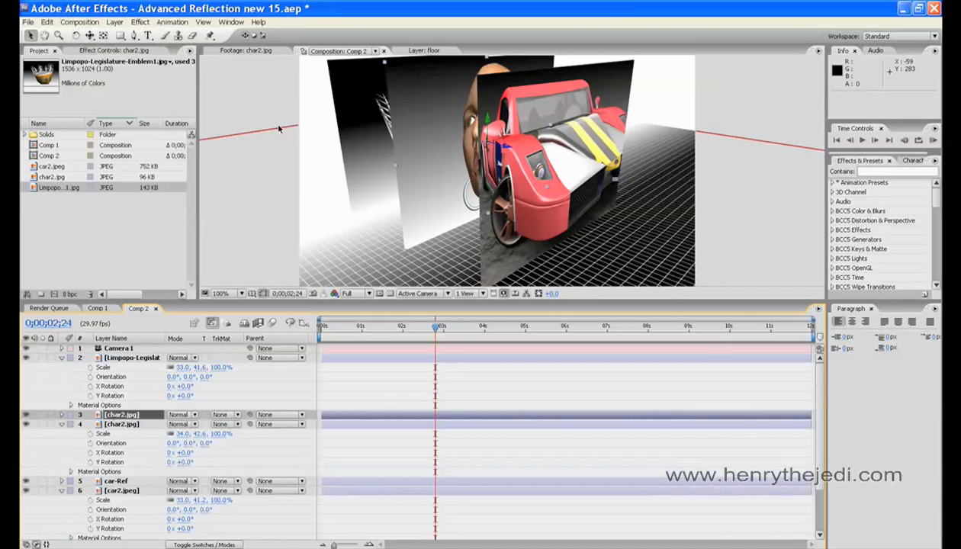
{"action": "double_click", "coordinate": [138, 415]}
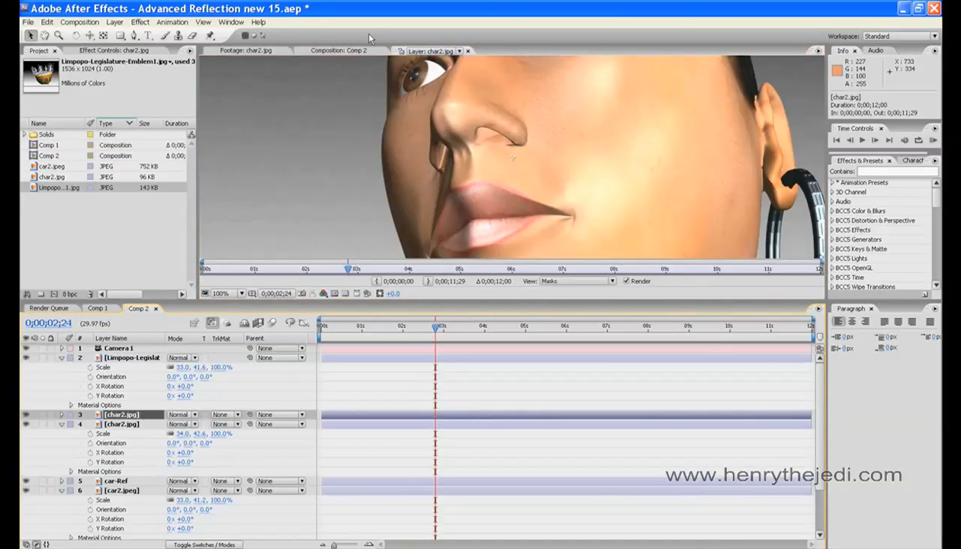
{"action": "left_click", "coordinate": [342, 50]}
{"action": "left_click", "coordinate": [126, 424]}
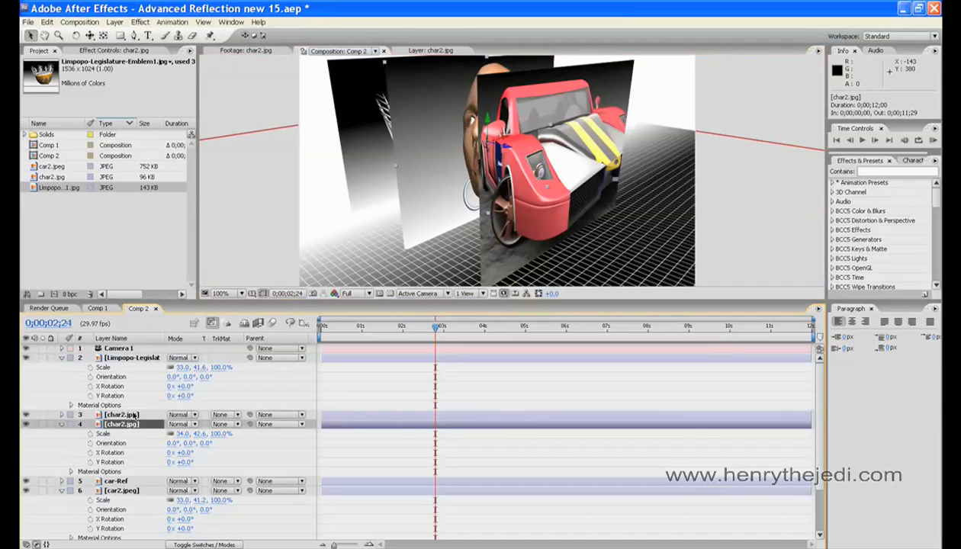
{"action": "left_click", "coordinate": [133, 414]}
{"action": "key", "text": "Return"}
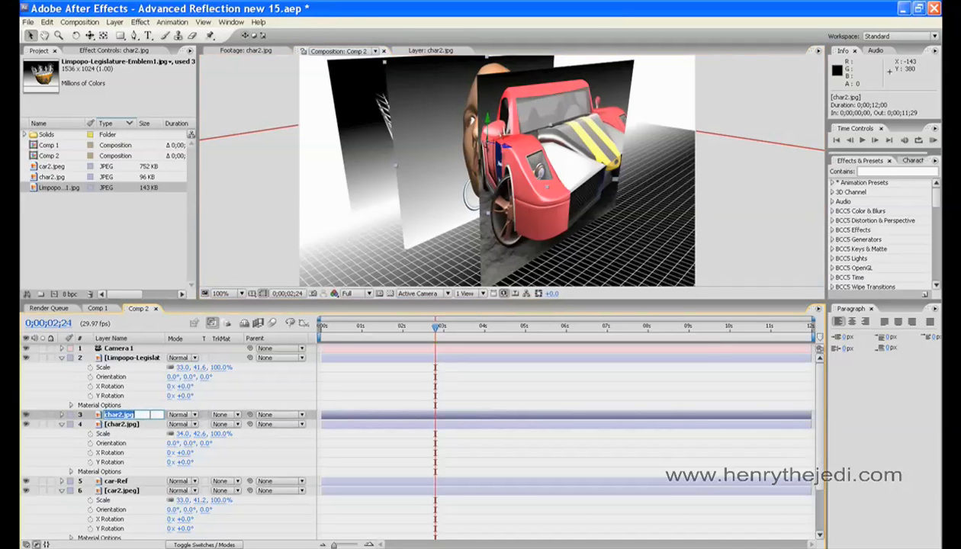
{"action": "key", "text": "End"}
Step: Duplicate the Limpopo emblem layer as Limpopo-Ref and save the project
{"action": "left_click", "coordinate": [119, 358]}
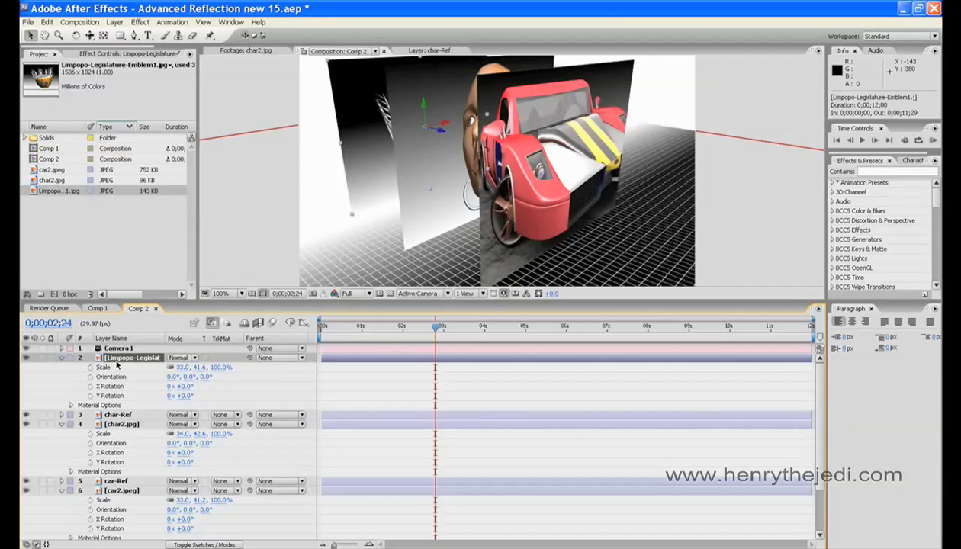
{"action": "key", "text": "ctrl+d"}
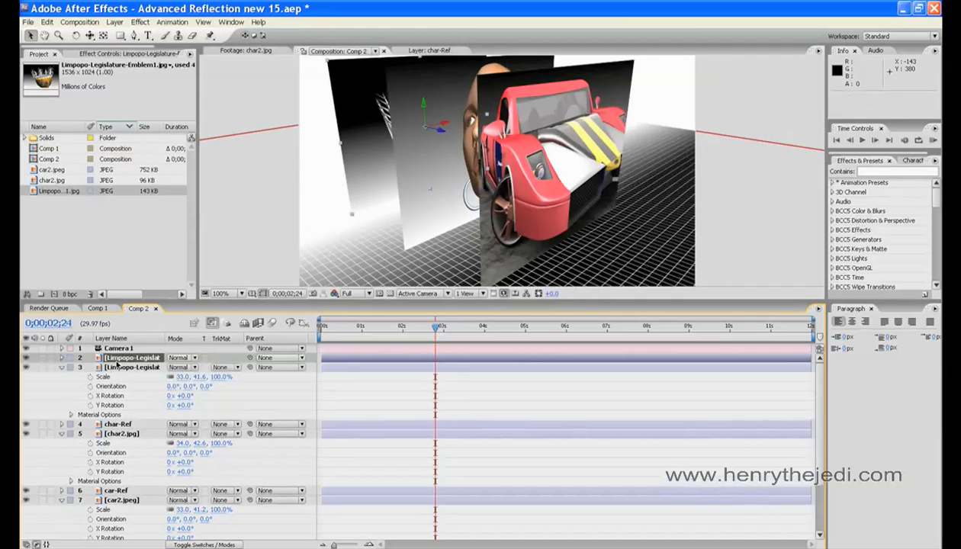
{"action": "key", "text": "Return"}
{"action": "key", "text": "End"}
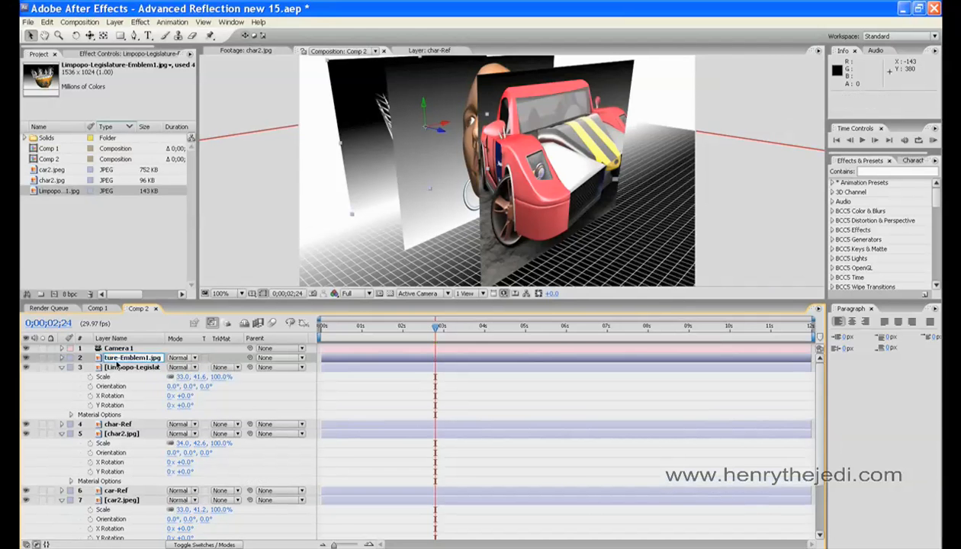
{"action": "key", "text": "BackSpace"}
{"action": "key", "text": "BackSpace"}
{"action": "key", "text": "BackSpace"}
{"action": "key", "text": "BackSpace"}
{"action": "key", "text": "BackSpace"}
{"action": "key", "text": "BackSpace"}
{"action": "key", "text": "BackSpace"}
{"action": "key", "text": "BackSpace"}
{"action": "key", "text": "BackSpace"}
{"action": "key", "text": "BackSpace"}
{"action": "key", "text": "BackSpace"}
{"action": "key", "text": "BackSpace"}
{"action": "left_click", "coordinate": [150, 368]}
{"action": "key", "text": "ctrl+s"}
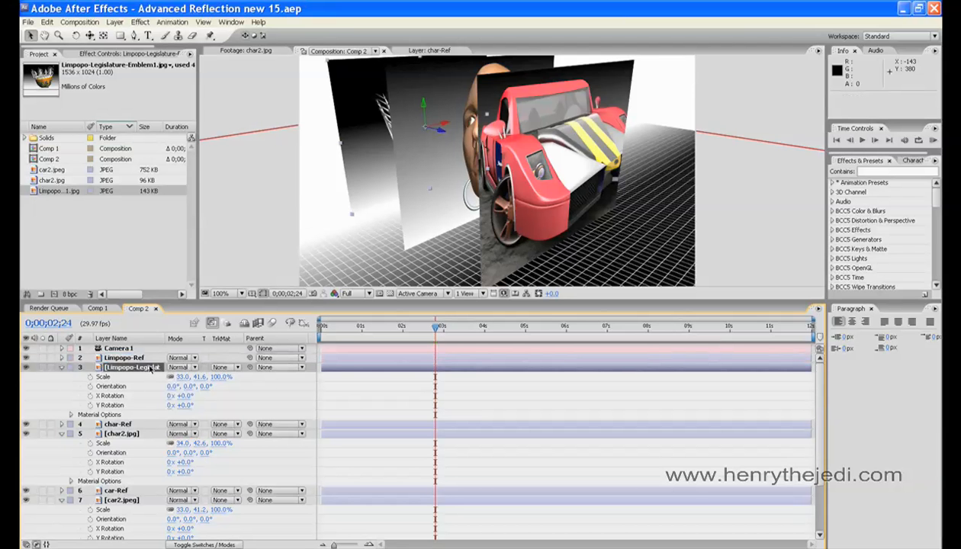
Step: Flip the car-Ref layer upside down by setting its Y Rotation and Z Rotation to 180°
{"action": "left_click_drag", "start_coordinate": [340, 300], "coordinate": [349, 320]}
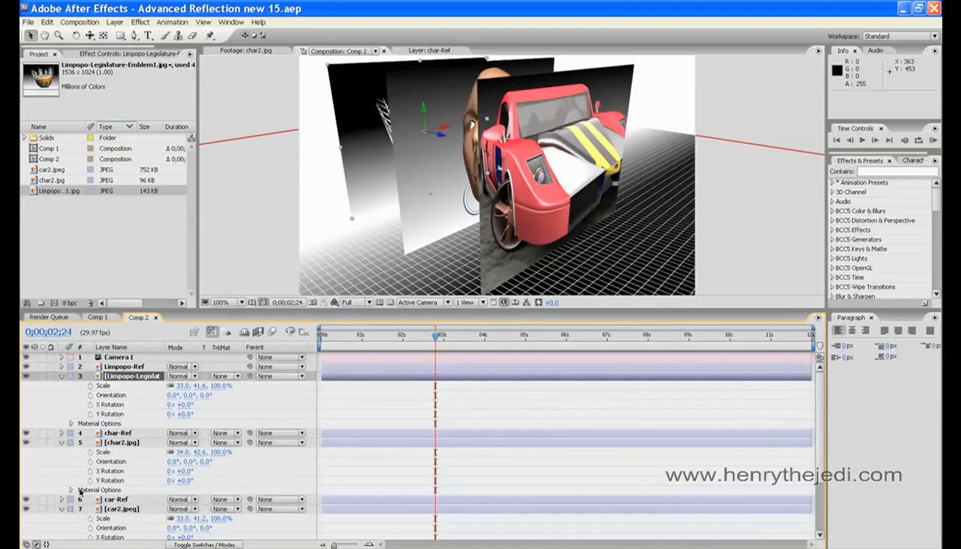
{"action": "left_click", "coordinate": [116, 500]}
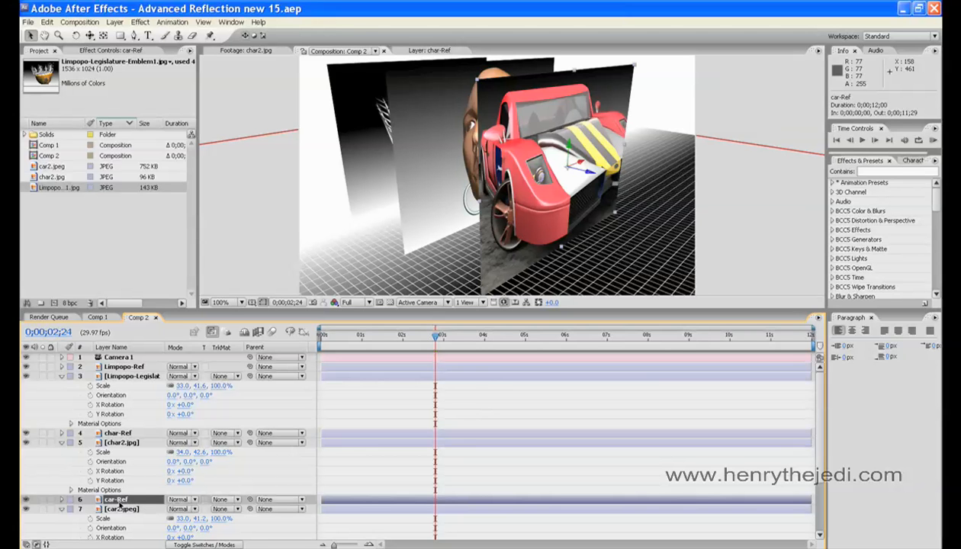
{"action": "key", "text": "r"}
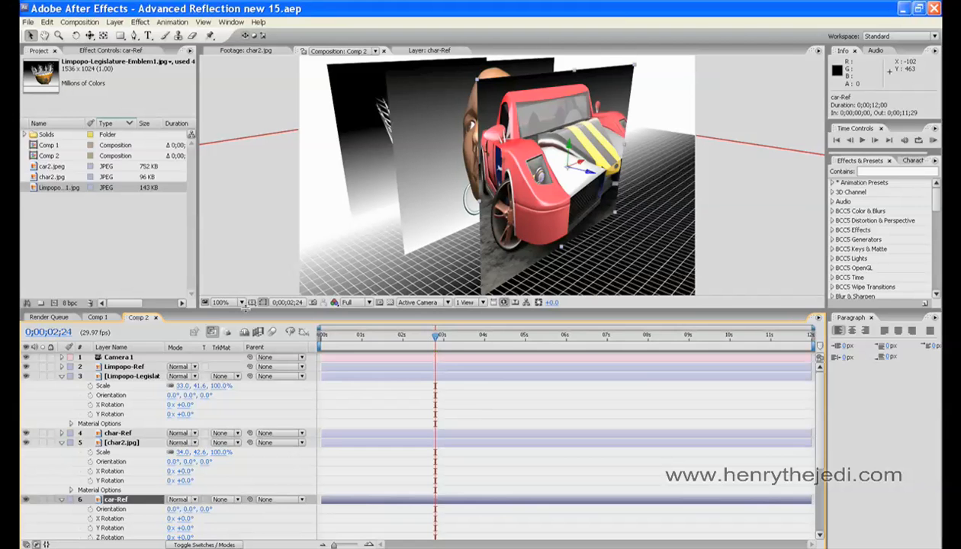
{"action": "left_click_drag", "start_coordinate": [244, 309], "coordinate": [244, 288]}
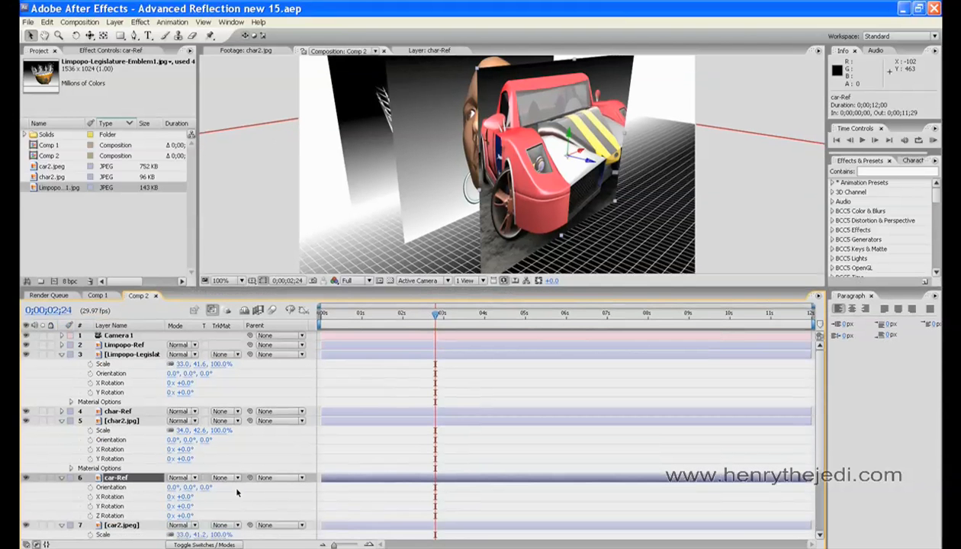
{"action": "left_click", "coordinate": [187, 506]}
{"action": "type", "text": "180"}
{"action": "key", "text": "Return"}
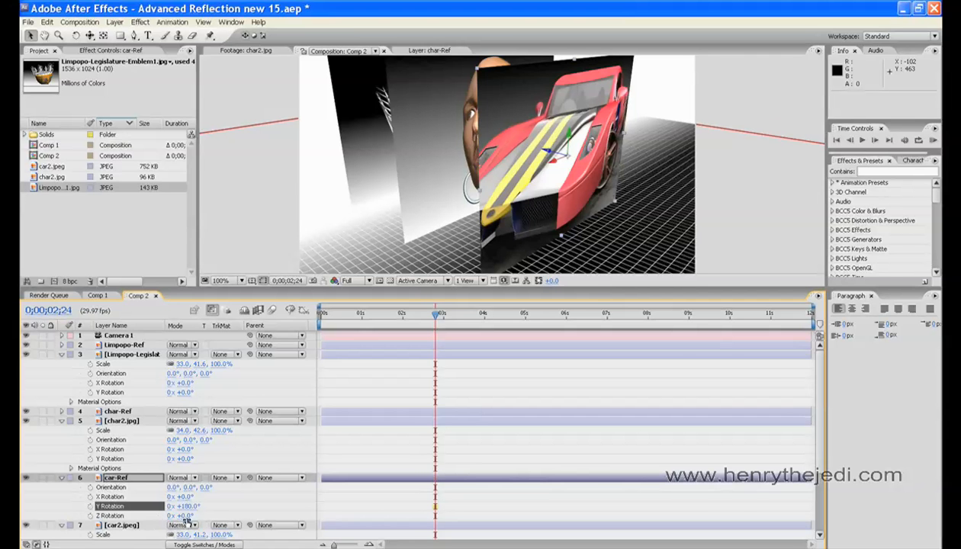
{"action": "left_click", "coordinate": [184, 516]}
{"action": "type", "text": "180"}
{"action": "key", "text": "Return"}
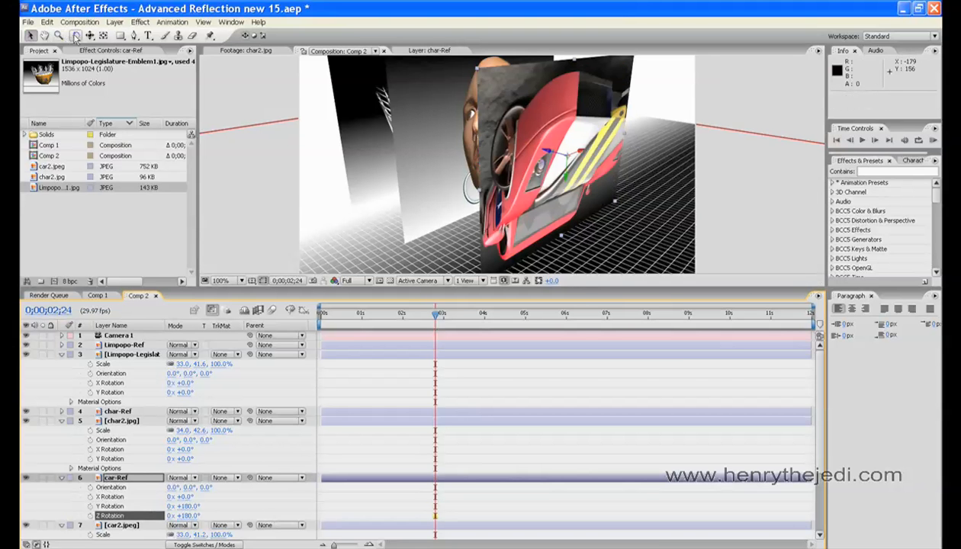
Step: Set the char-Ref layer's Y Rotation and Z Rotation to 180° each
{"action": "mouse_move", "coordinate": [196, 291]}
{"action": "left_mouse_down"}
{"action": "mouse_move", "coordinate": [193, 319]}
{"action": "mouse_move", "coordinate": [205, 292]}
{"action": "left_mouse_up"}
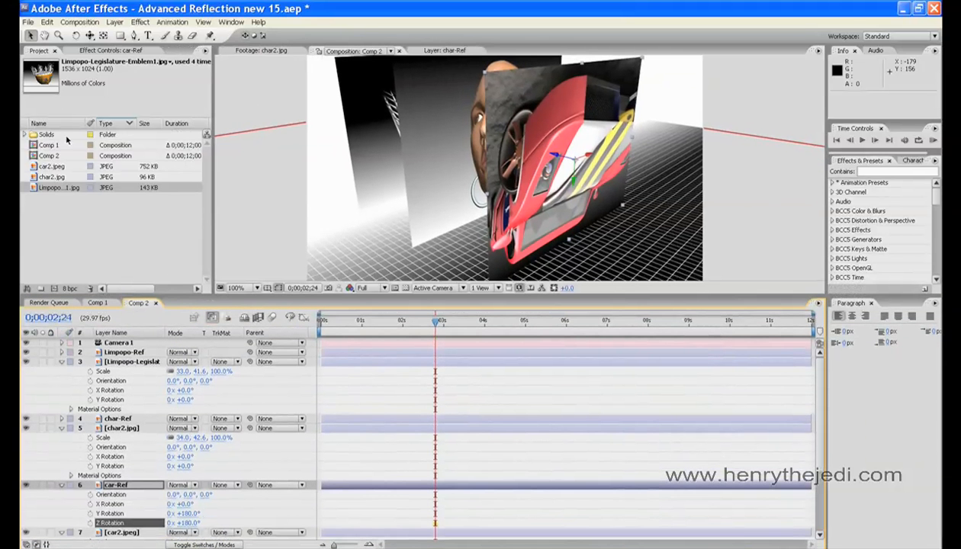
{"action": "left_click", "coordinate": [124, 419]}
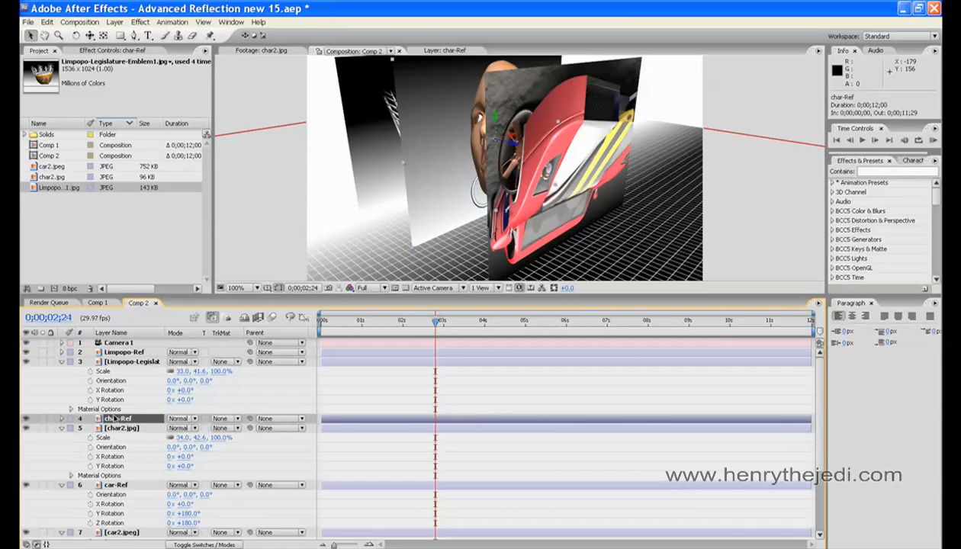
{"action": "key", "text": "r"}
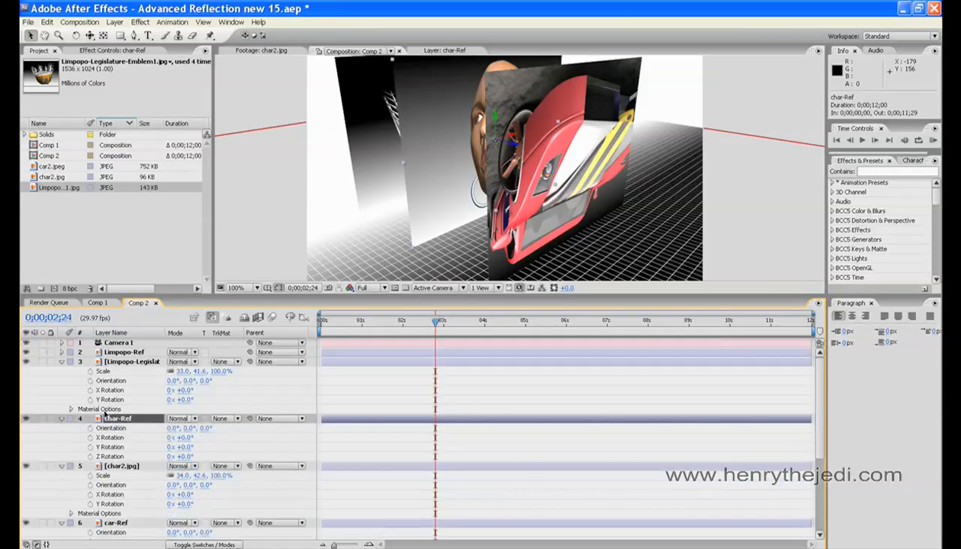
{"action": "left_click", "coordinate": [183, 446]}
{"action": "key", "text": "Tab"}
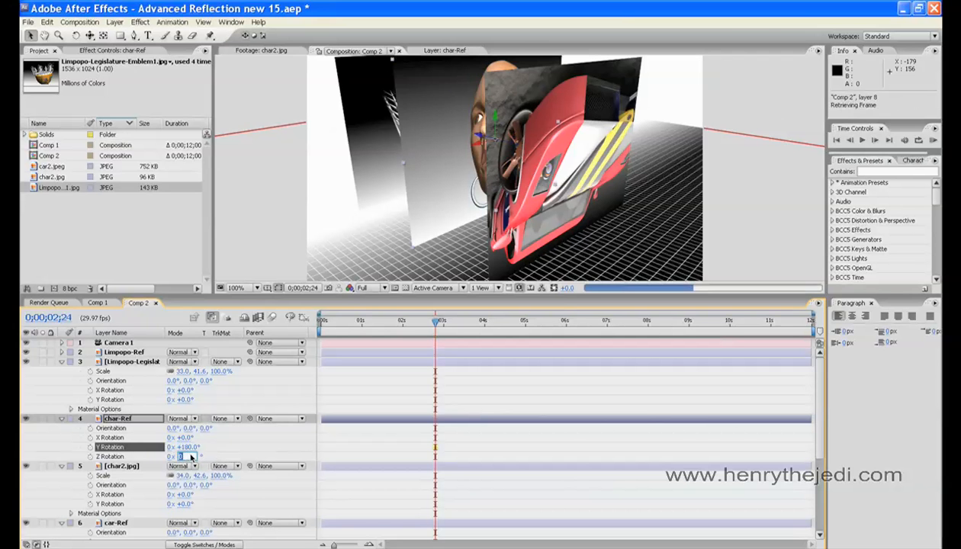
{"action": "key", "text": "Return"}
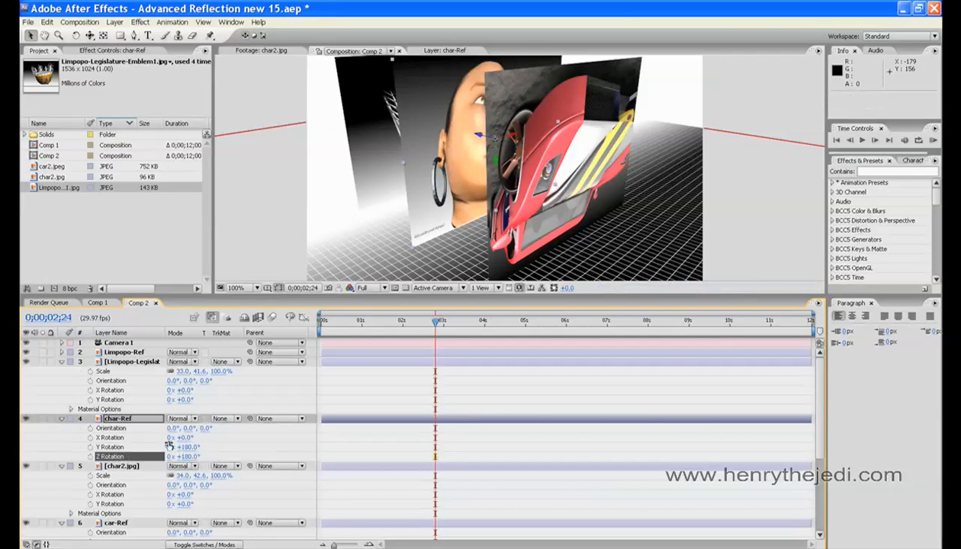
Step: Set the Limpopo-Ref layer's Y Rotation and Z Rotation to 180° each
{"action": "left_click", "coordinate": [129, 361]}
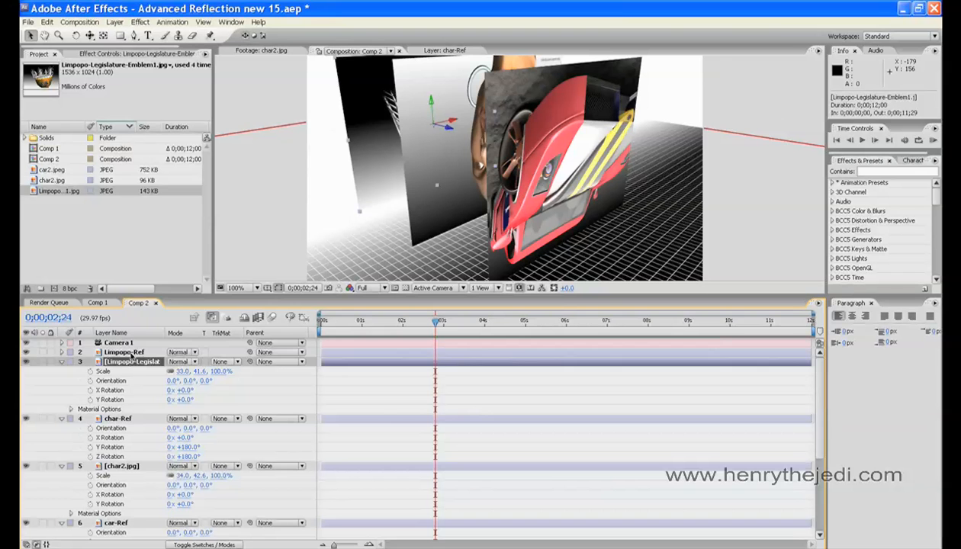
{"action": "left_click", "coordinate": [132, 352]}
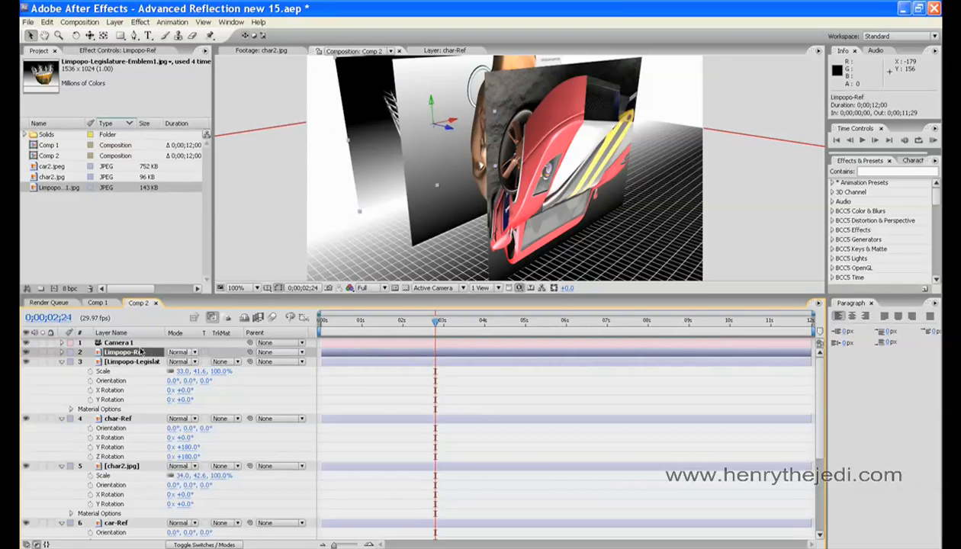
{"action": "key", "text": "r"}
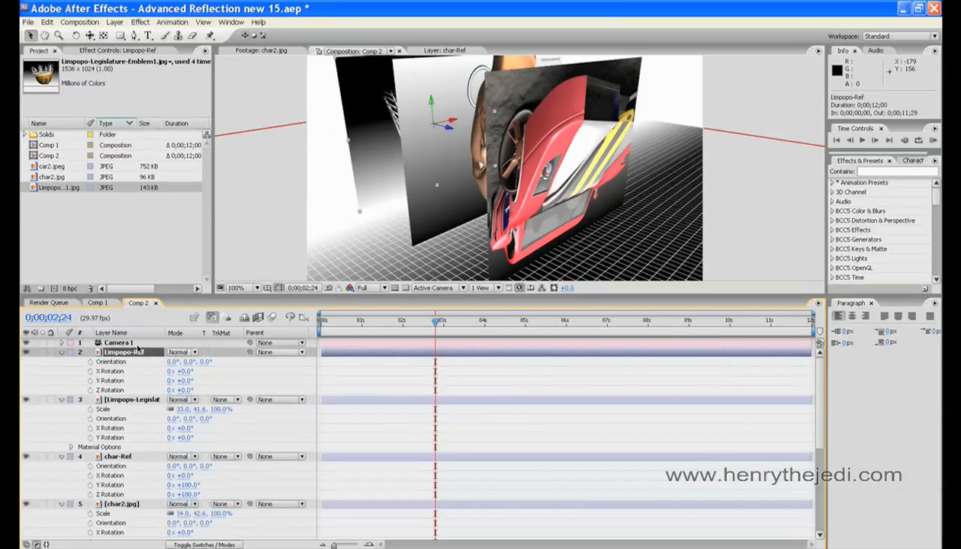
{"action": "left_click", "coordinate": [185, 381]}
{"action": "type", "text": "180"}
{"action": "left_click", "coordinate": [183, 390]}
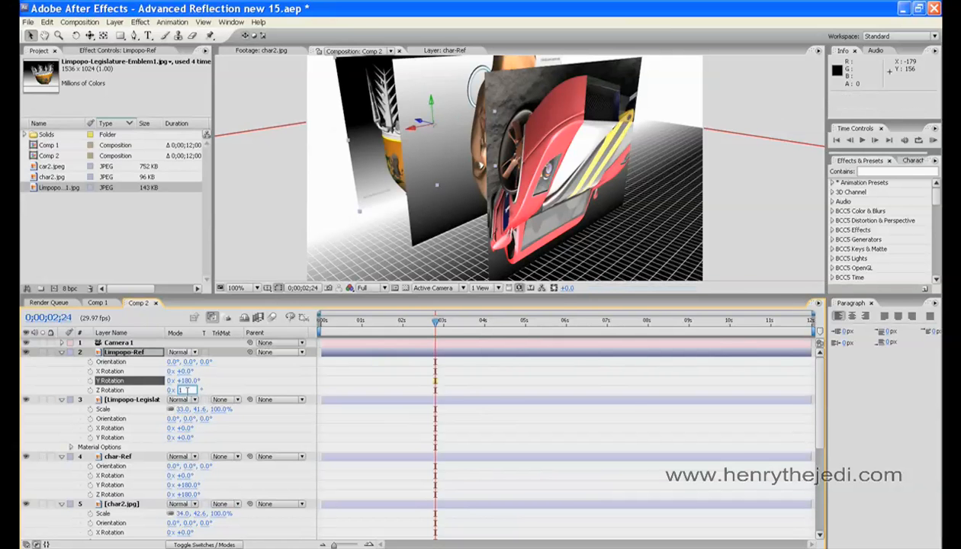
{"action": "type", "text": "180"}
{"action": "key", "text": "Return"}
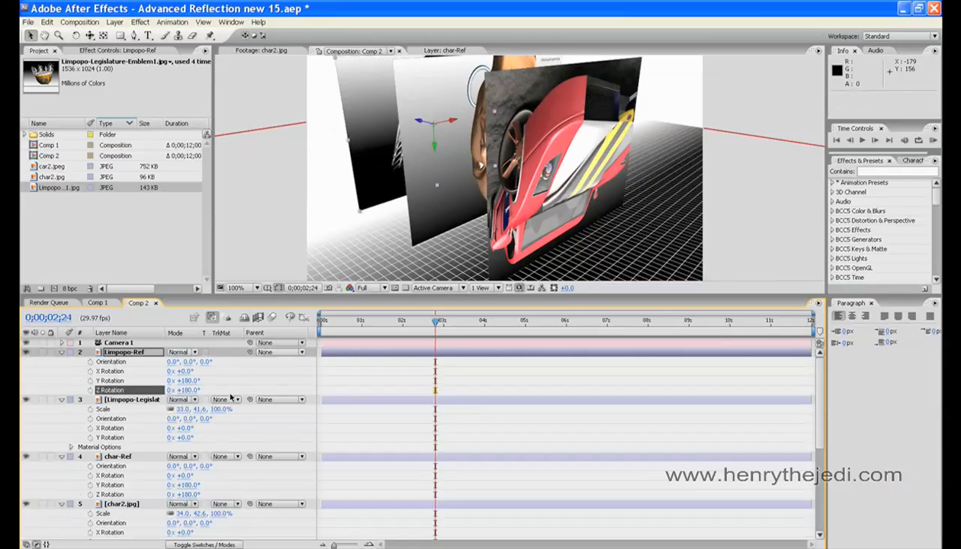
Step: Select the char-Ref layer and save the project
{"action": "left_click", "coordinate": [128, 503]}
{"action": "left_click", "coordinate": [128, 458]}
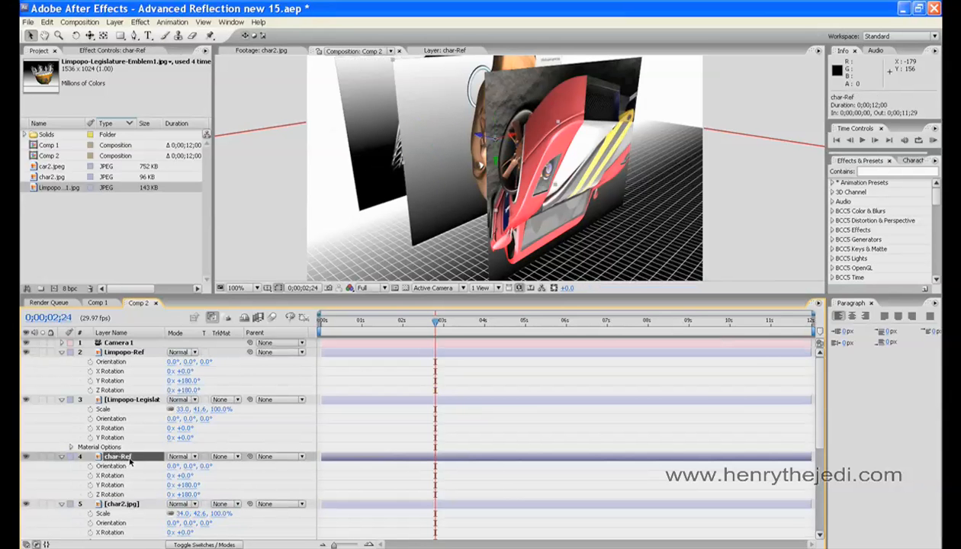
{"action": "key", "text": "ctrl+s"}
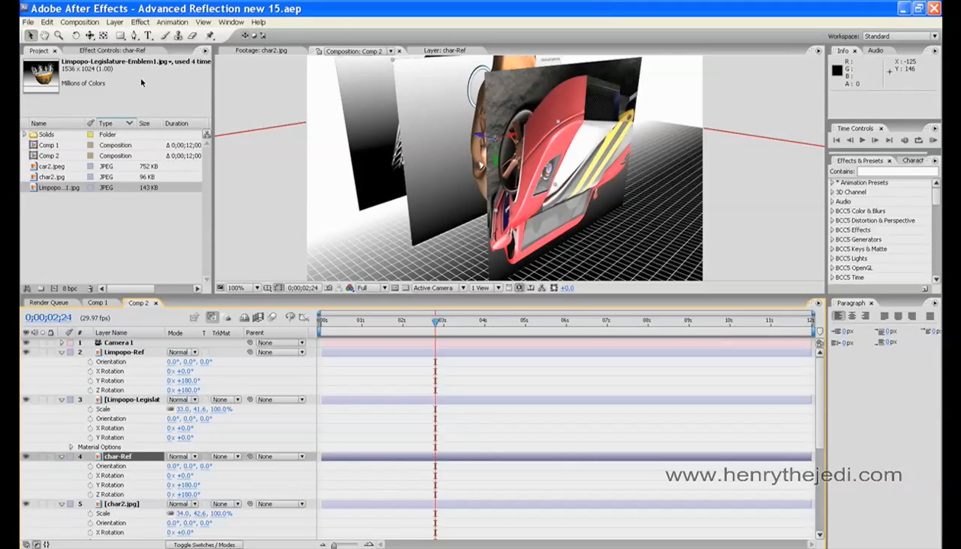
Step: Show the composition in the 4 Views layout and make the viewer area taller at the timeline's expense
{"action": "left_click", "coordinate": [44, 35]}
{"action": "left_click_drag", "start_coordinate": [467, 185], "coordinate": [436, 184]}
{"action": "left_click", "coordinate": [486, 288]}
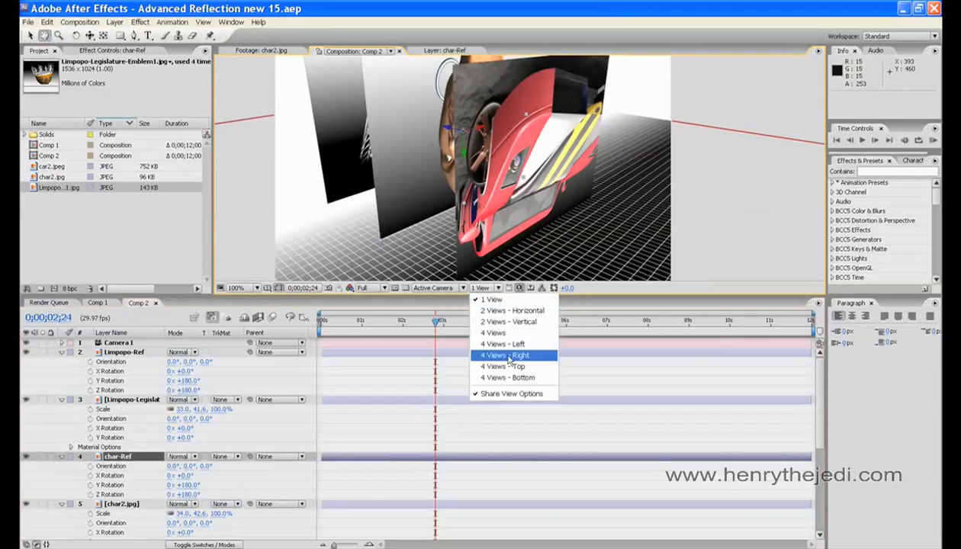
{"action": "left_click", "coordinate": [493, 334]}
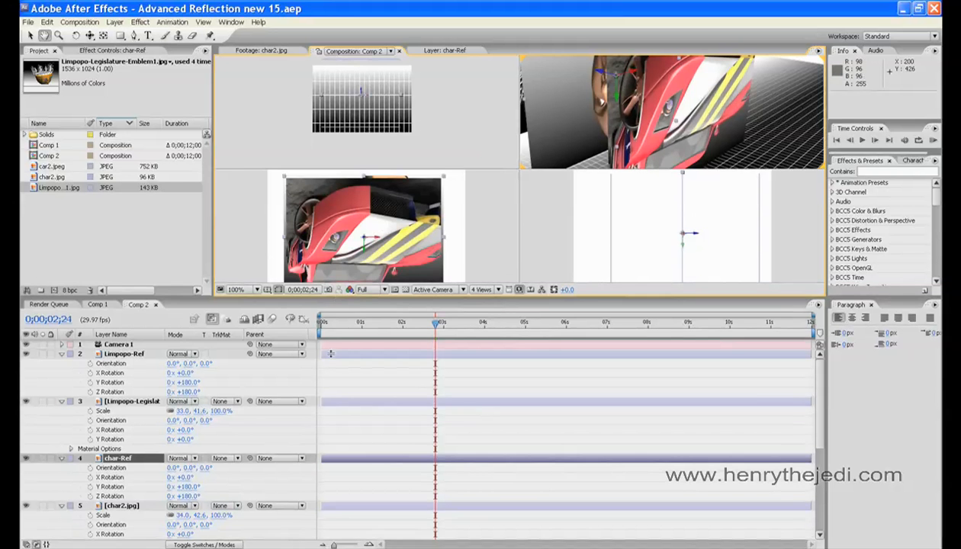
{"action": "left_click_drag", "start_coordinate": [327, 296], "coordinate": [328, 407]}
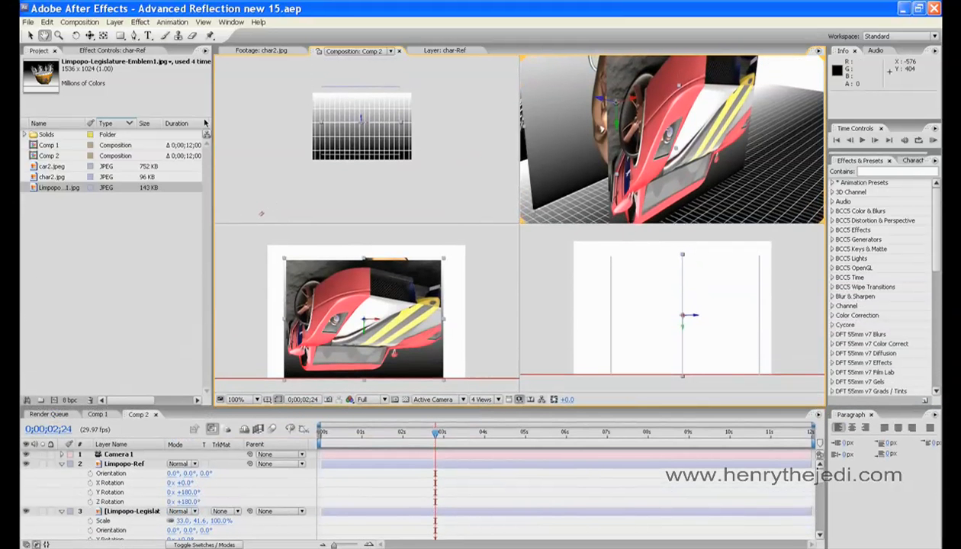
Step: Try to move the char-Ref layer straight down along its Y axis in the Front view
{"action": "key", "text": "v"}
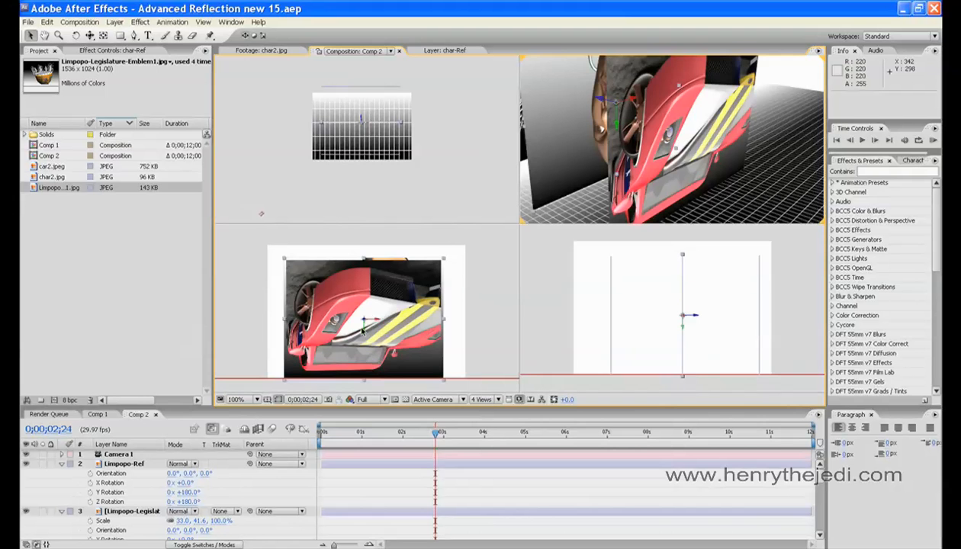
{"action": "left_click_drag", "start_coordinate": [374, 362], "coordinate": [344, 451]}
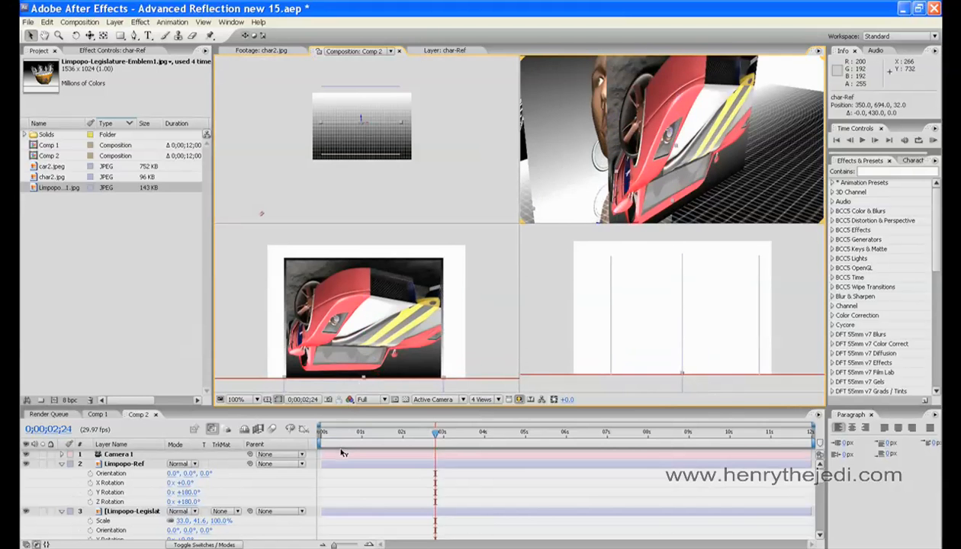
{"action": "left_click", "coordinate": [358, 385]}
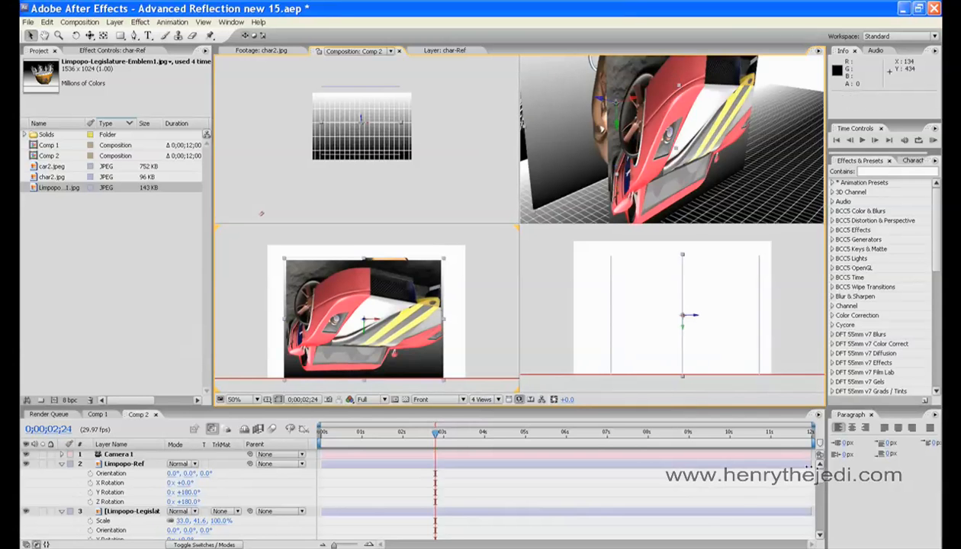
Step: Select the car-Ref layer in the timeline
{"action": "left_click_drag", "start_coordinate": [818, 469], "coordinate": [816, 508]}
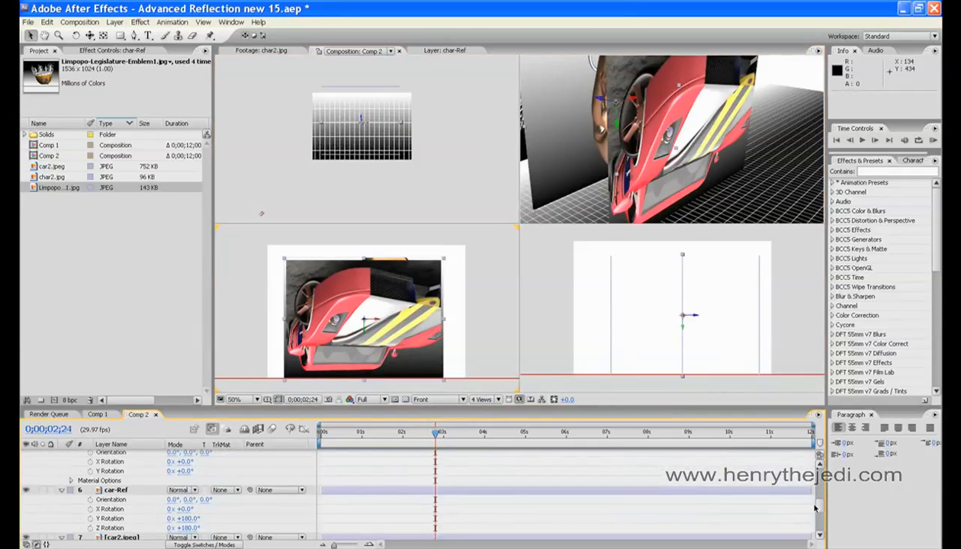
{"action": "left_click", "coordinate": [133, 490]}
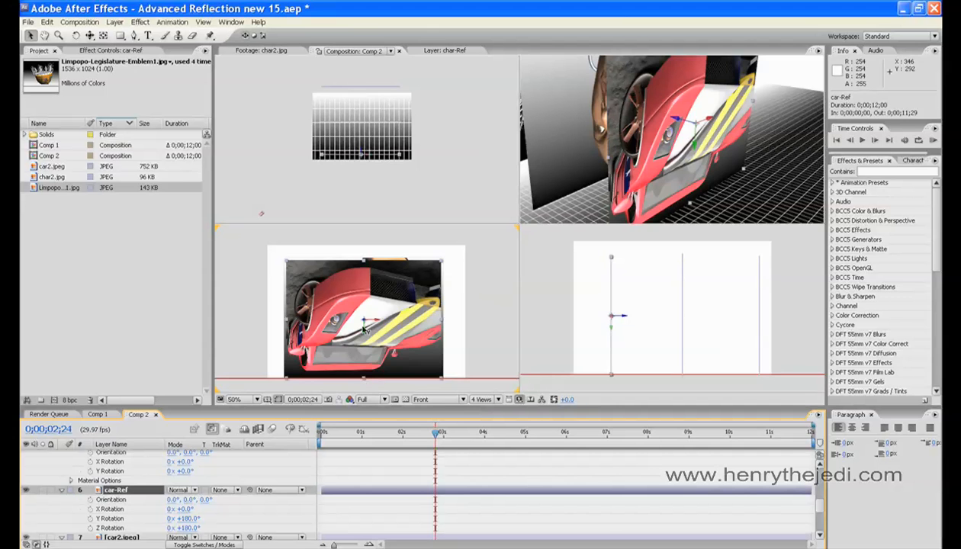
Step: Move the flipped car-Ref layer straight down in the Front view until its top edge meets the bottom of the original car picture
{"action": "left_click_drag", "start_coordinate": [366, 331], "coordinate": [354, 449]}
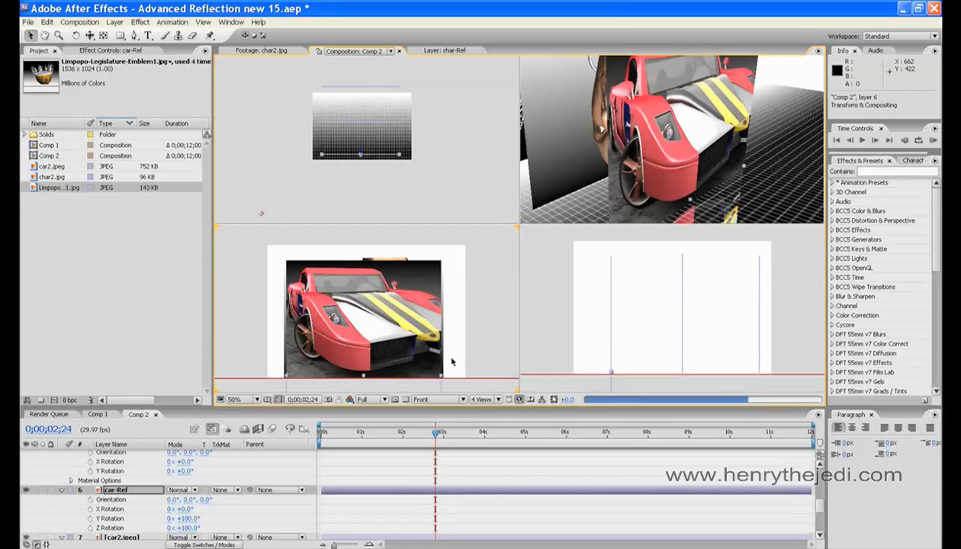
{"action": "left_click", "coordinate": [126, 489]}
{"action": "key", "text": "h"}
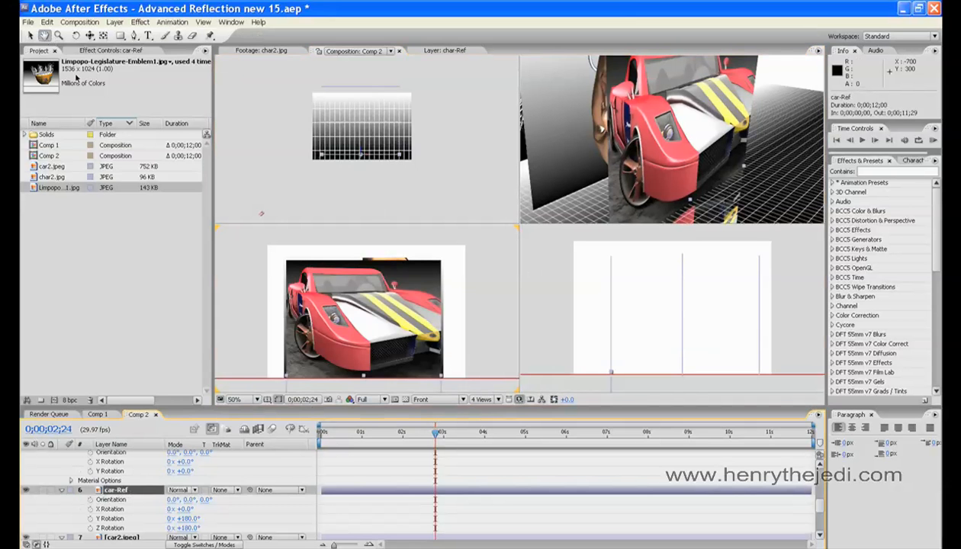
{"action": "left_click_drag", "start_coordinate": [349, 318], "coordinate": [344, 257]}
{"action": "key", "text": "v"}
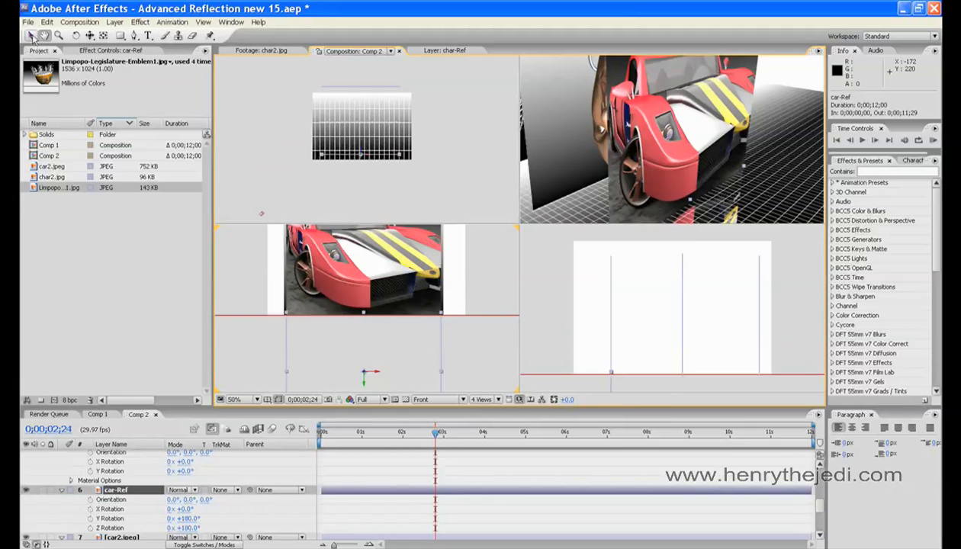
{"action": "mouse_move", "coordinate": [364, 385]}
{"action": "left_mouse_down"}
{"action": "mouse_move", "coordinate": [364, 352]}
{"action": "mouse_move", "coordinate": [364, 385]}
{"action": "left_mouse_up"}
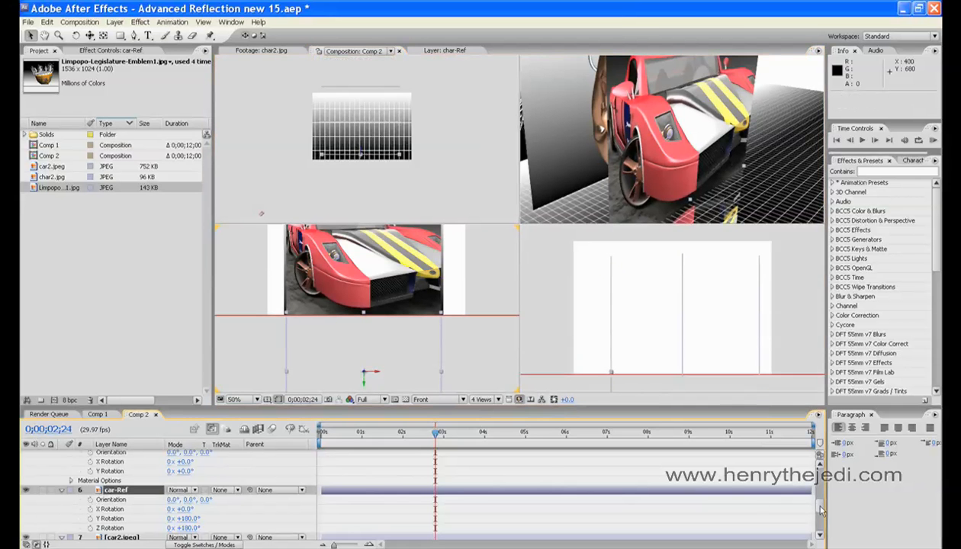
Step: Lower the char-Ref layer in the Front view until its top edge meets the floor line
{"action": "scroll", "coordinate": [823, 502], "scroll_direction": "up", "scroll_amount": 3}
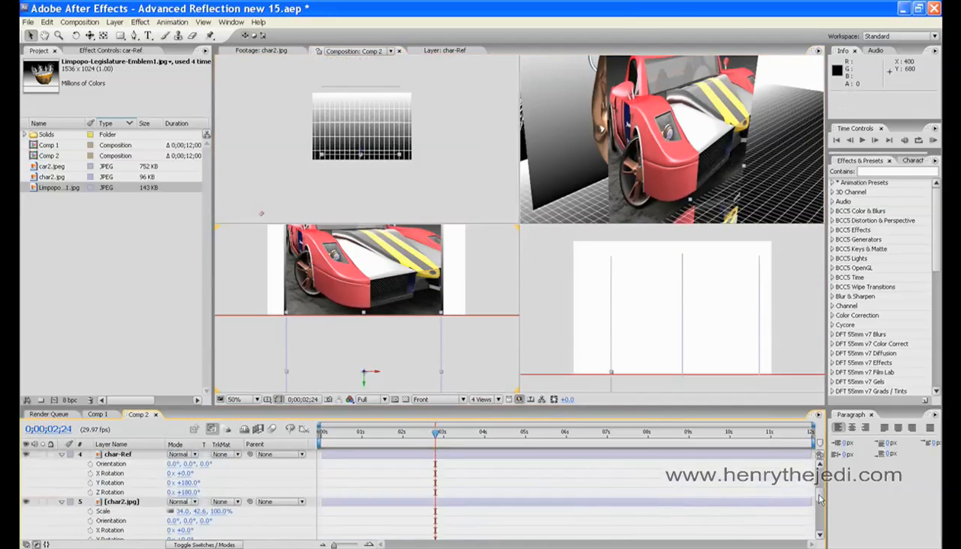
{"action": "left_click", "coordinate": [131, 465]}
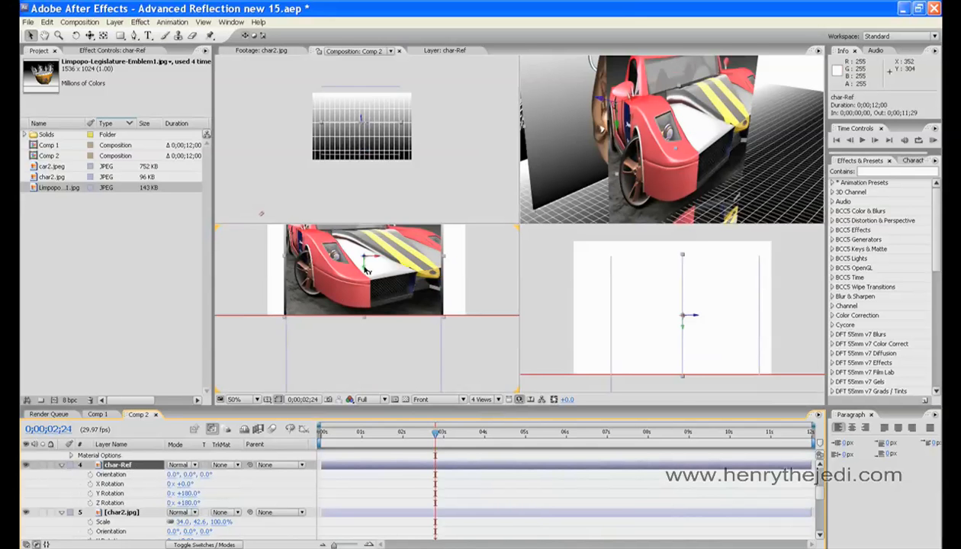
{"action": "left_click_drag", "start_coordinate": [366, 270], "coordinate": [360, 387]}
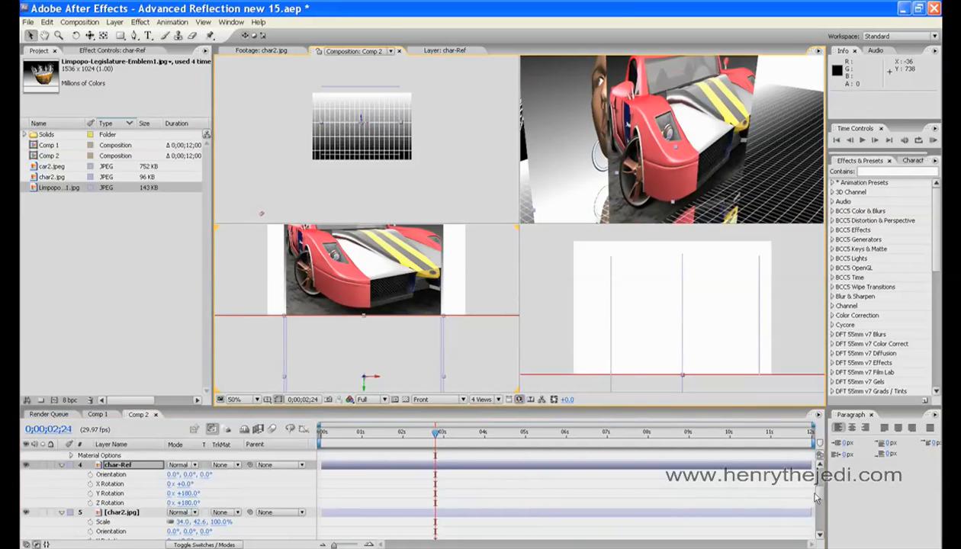
Step: Lower the Limpopo-Ref layer in the Front view until its top edge meets the floor line
{"action": "scroll", "coordinate": [815, 497], "scroll_direction": "up", "scroll_amount": 5}
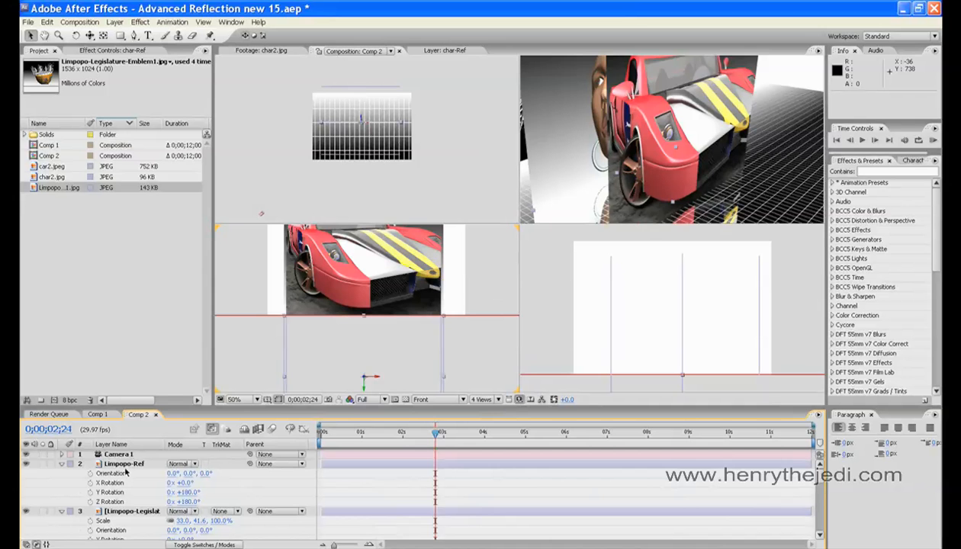
{"action": "left_click", "coordinate": [123, 464]}
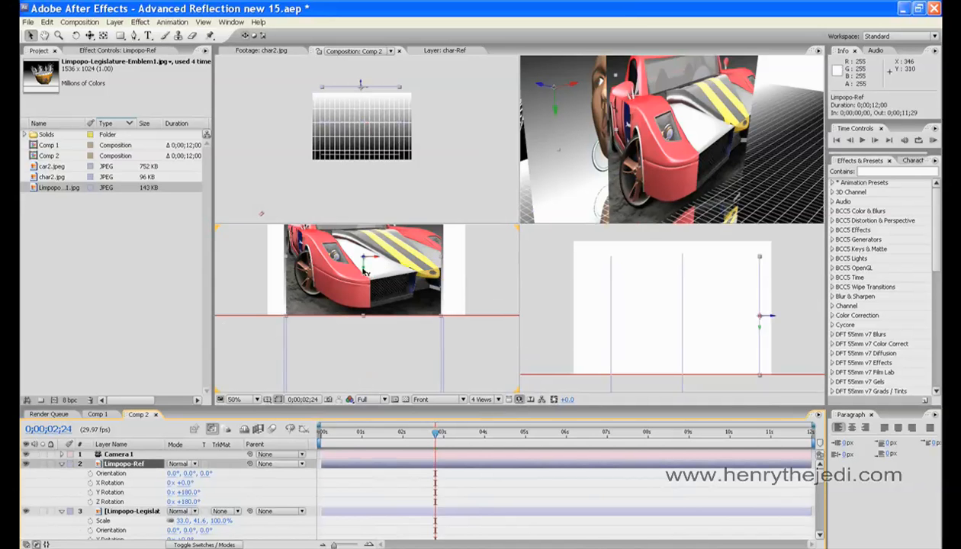
{"action": "left_click_drag", "start_coordinate": [365, 270], "coordinate": [361, 386]}
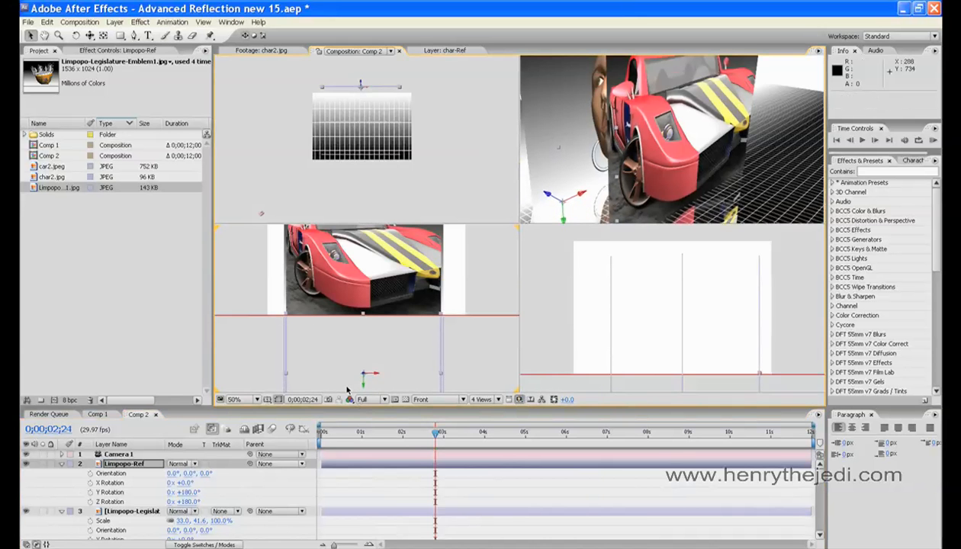
Step: Display Comp 2 in a single Active Camera view, inspect the reflections up close, and fit the composition to the viewer at up to 100%
{"action": "left_click", "coordinate": [499, 400]}
{"action": "left_click", "coordinate": [488, 405]}
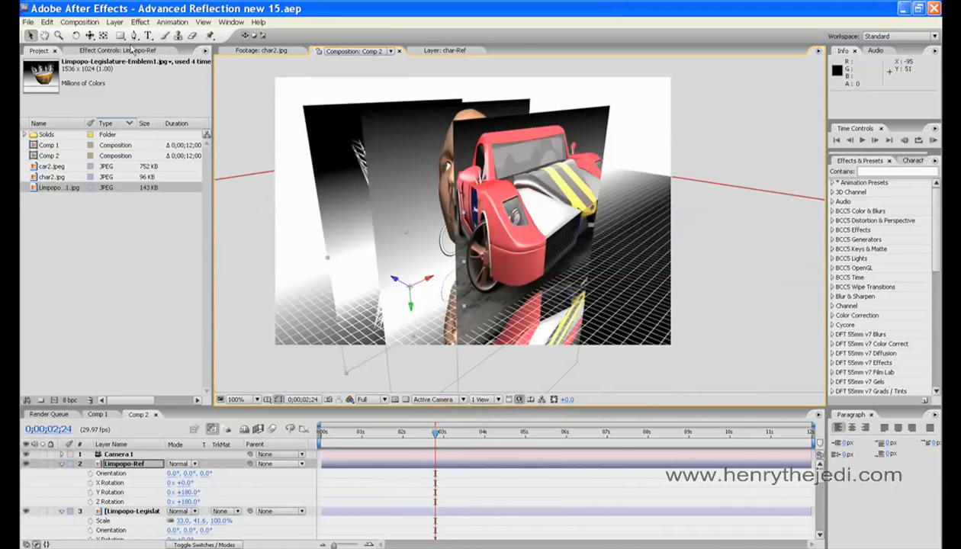
{"action": "left_click", "coordinate": [45, 35]}
{"action": "scroll", "coordinate": [416, 251], "scroll_direction": "up", "scroll_amount": 2}
{"action": "left_click_drag", "start_coordinate": [433, 224], "coordinate": [428, 154]}
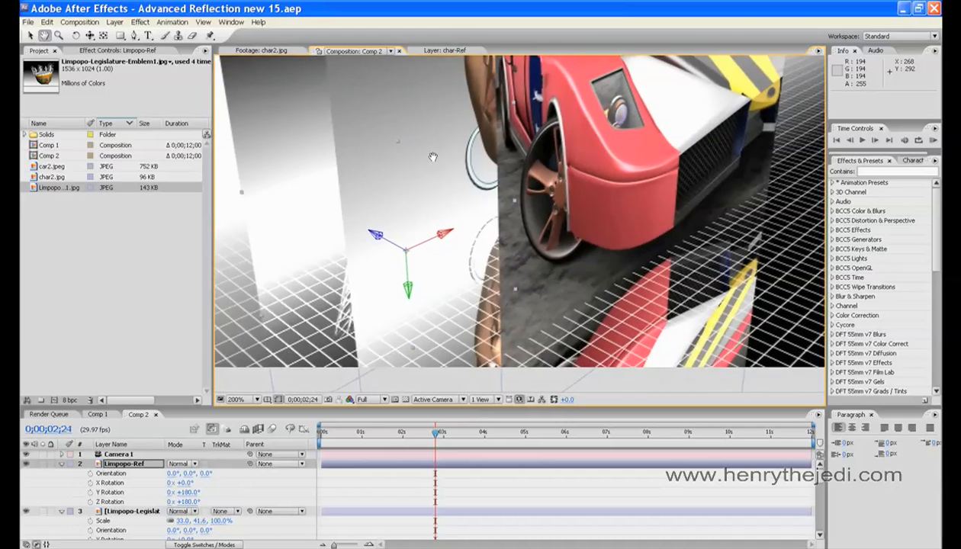
{"action": "scroll", "coordinate": [382, 229], "scroll_direction": "down", "scroll_amount": 2}
{"action": "left_click_drag", "start_coordinate": [367, 240], "coordinate": [379, 239]}
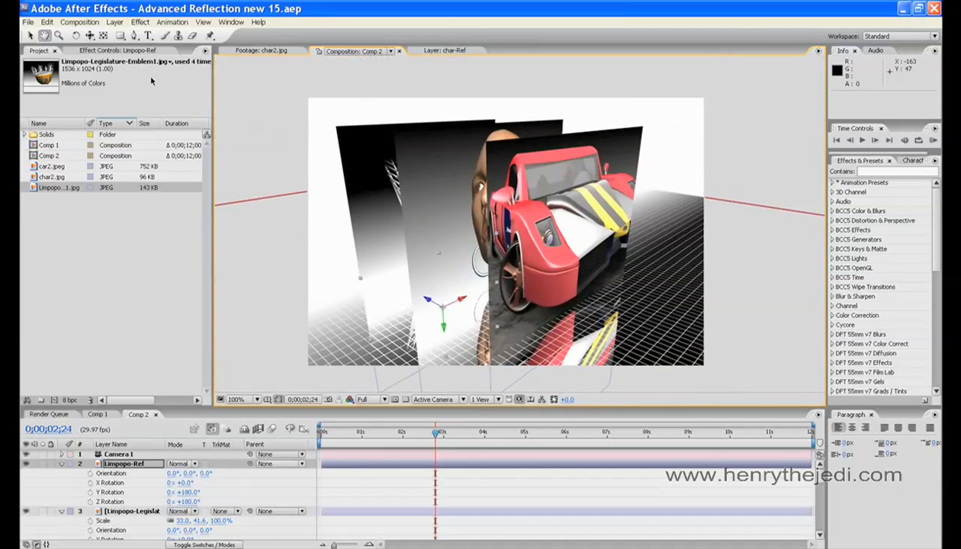
{"action": "left_click", "coordinate": [258, 400]}
{"action": "left_click", "coordinate": [256, 224]}
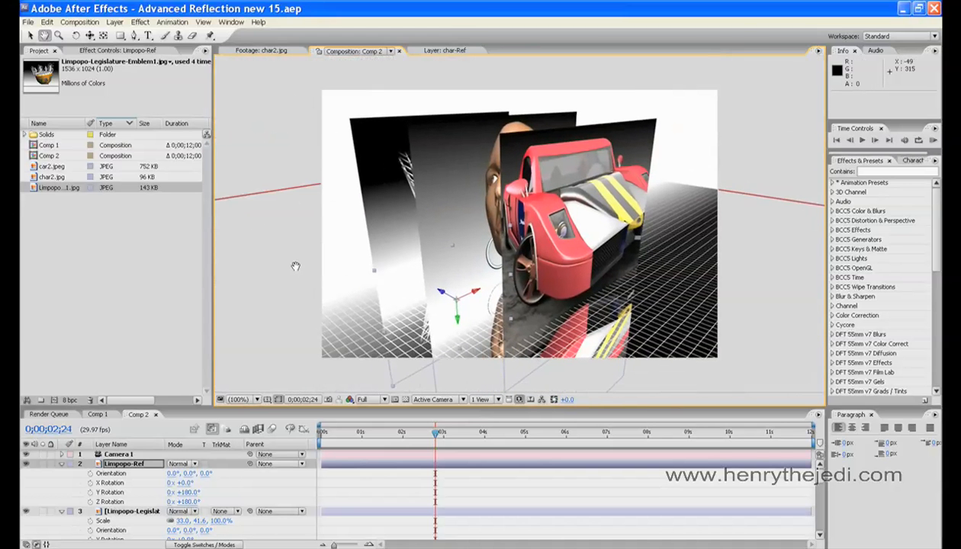
Step: Orbit, pan and dolly the camera around the three pictures to frame the car and its floor reflection up close
{"action": "left_click_drag", "start_coordinate": [89, 35], "coordinate": [122, 36]}
{"action": "left_click_drag", "start_coordinate": [527, 252], "coordinate": [494, 265]}
{"action": "left_click_drag", "start_coordinate": [89, 35], "coordinate": [112, 48]}
{"action": "mouse_move", "coordinate": [457, 229]}
{"action": "left_mouse_down"}
{"action": "mouse_move", "coordinate": [488, 214]}
{"action": "mouse_move", "coordinate": [451, 198]}
{"action": "mouse_move", "coordinate": [448, 226]}
{"action": "left_mouse_up"}
{"action": "left_click_drag", "start_coordinate": [89, 35], "coordinate": [112, 60]}
{"action": "left_click_drag", "start_coordinate": [260, 167], "coordinate": [243, 200]}
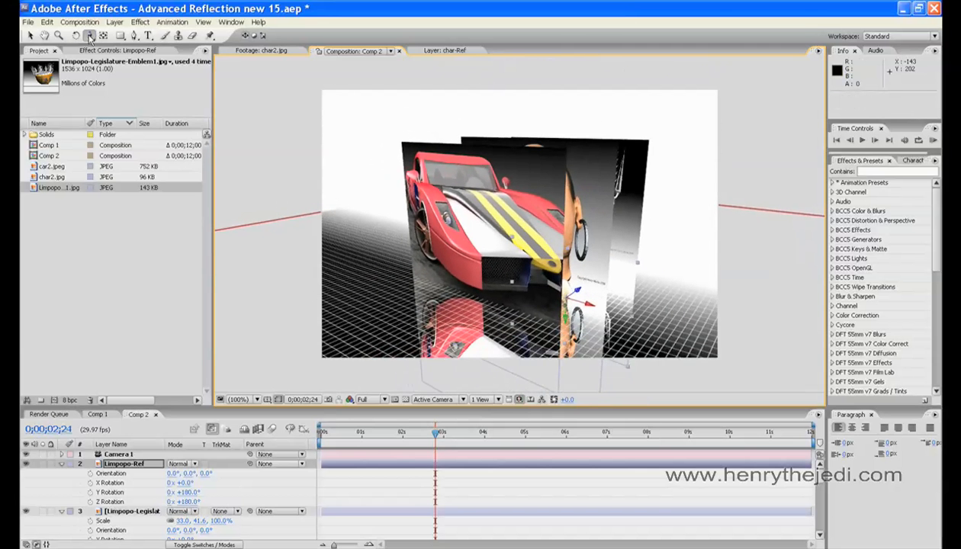
{"action": "left_click_drag", "start_coordinate": [89, 35], "coordinate": [113, 40]}
{"action": "left_click_drag", "start_coordinate": [571, 299], "coordinate": [350, 267]}
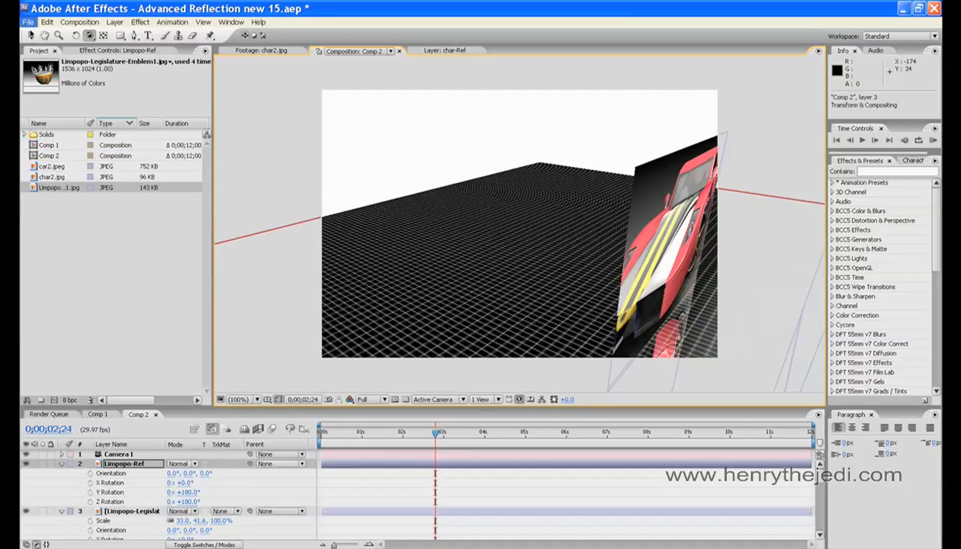
{"action": "left_click_drag", "start_coordinate": [89, 35], "coordinate": [114, 50]}
{"action": "left_click_drag", "start_coordinate": [516, 288], "coordinate": [442, 208]}
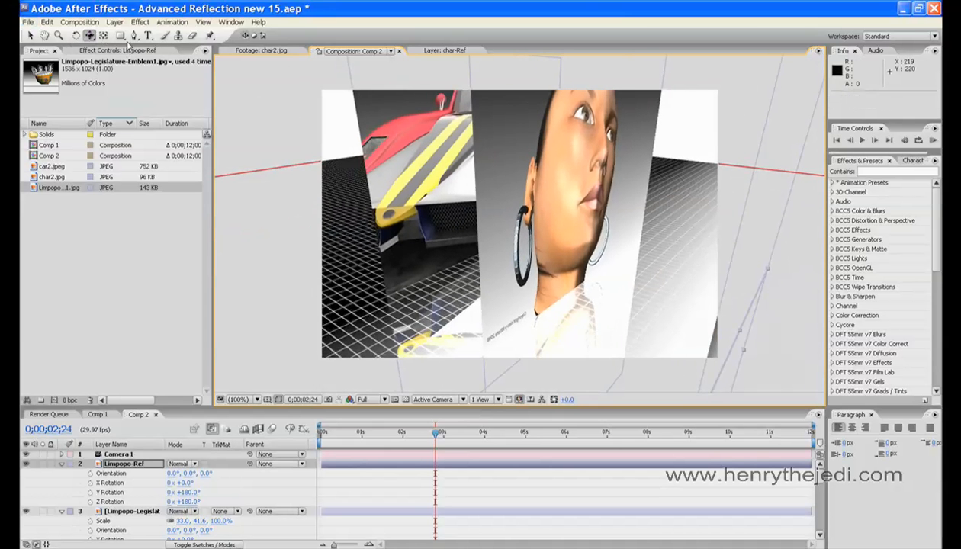
{"action": "left_click_drag", "start_coordinate": [89, 35], "coordinate": [122, 38]}
{"action": "left_click_drag", "start_coordinate": [534, 252], "coordinate": [562, 203]}
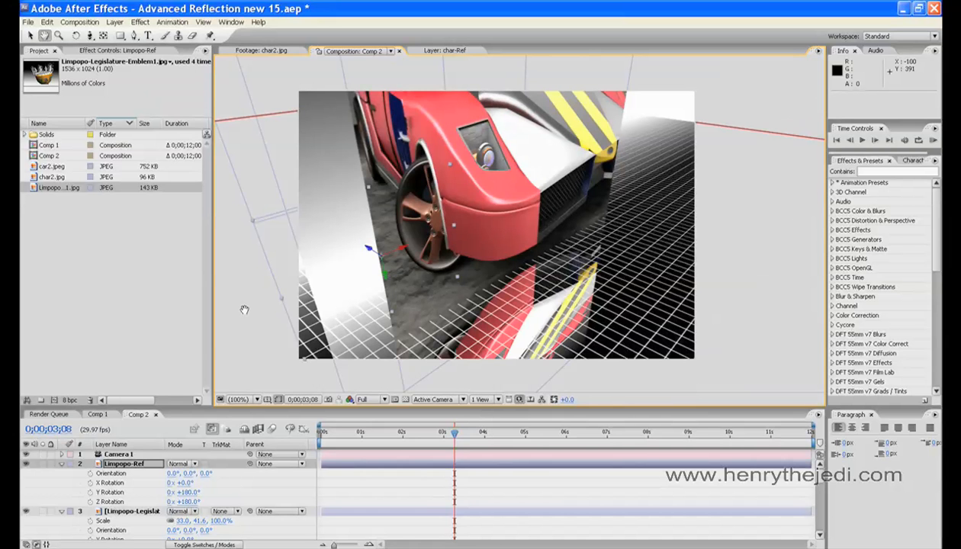
Step: Select the char-Ref layer in the Comp 2 timeline
{"action": "left_click", "coordinate": [31, 35]}
{"action": "left_click", "coordinate": [88, 50]}
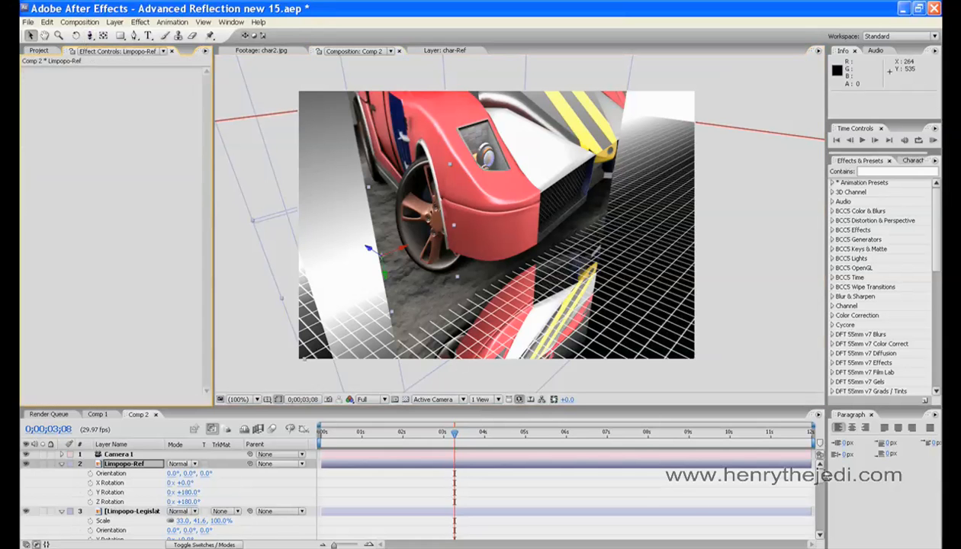
{"action": "scroll", "coordinate": [816, 477], "scroll_direction": "down", "scroll_amount": 5}
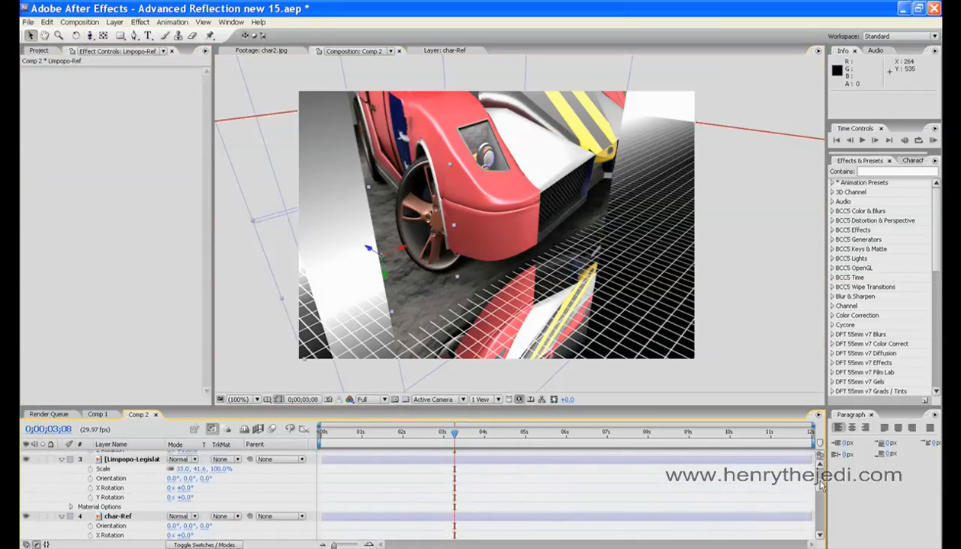
{"action": "scroll", "coordinate": [762, 492], "scroll_direction": "down", "scroll_amount": 1}
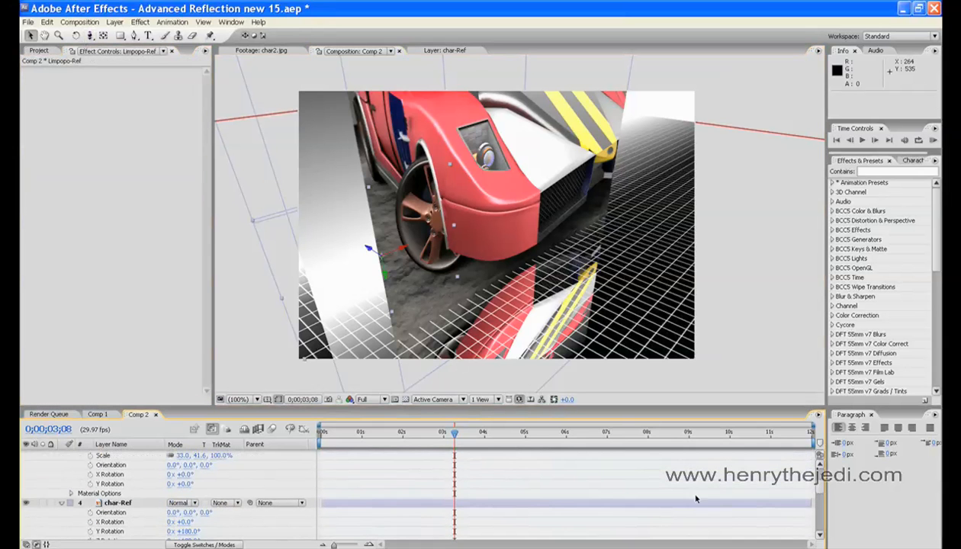
{"action": "left_click", "coordinate": [118, 503]}
{"action": "key", "text": "ctrl+0"}
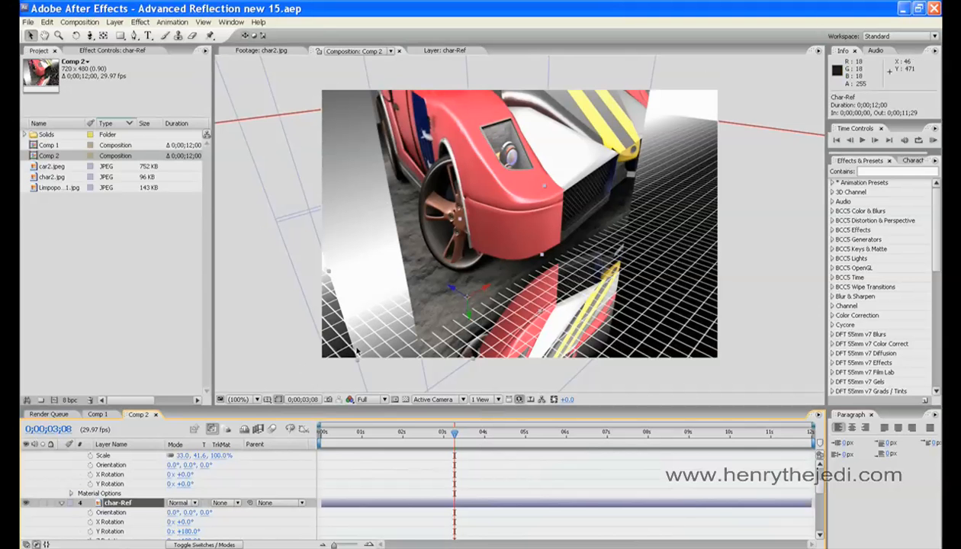
{"action": "left_click", "coordinate": [869, 172]}
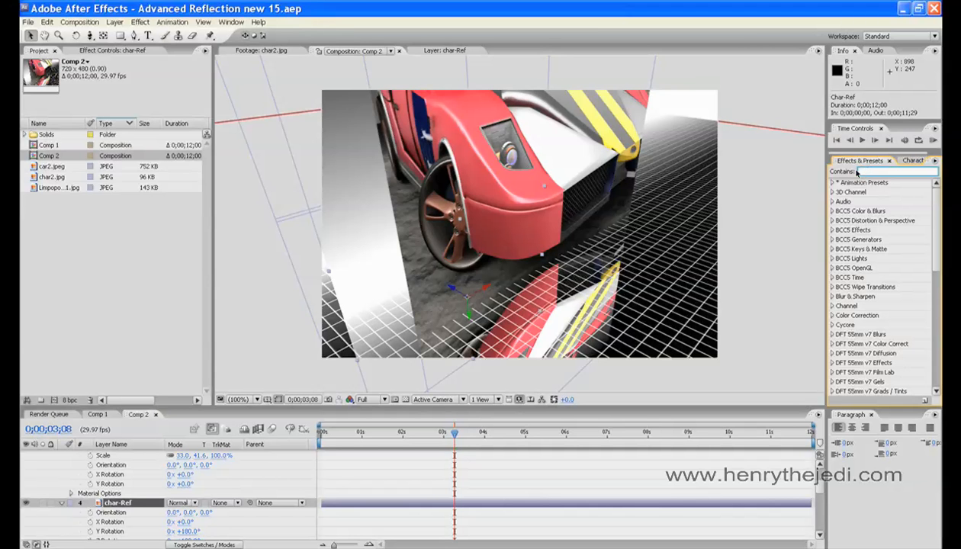
{"action": "left_click", "coordinate": [141, 22]}
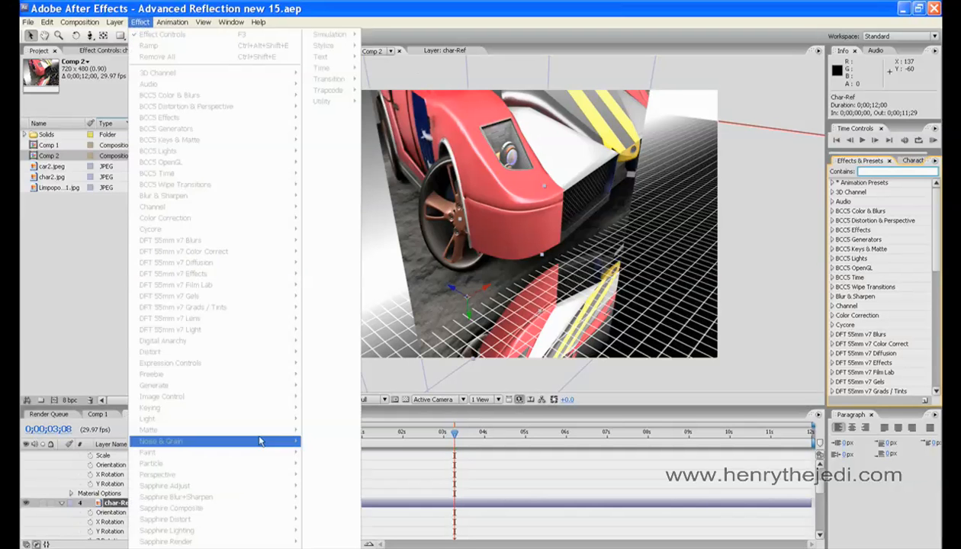
{"action": "left_click", "coordinate": [405, 478]}
{"action": "double_click", "coordinate": [122, 502]}
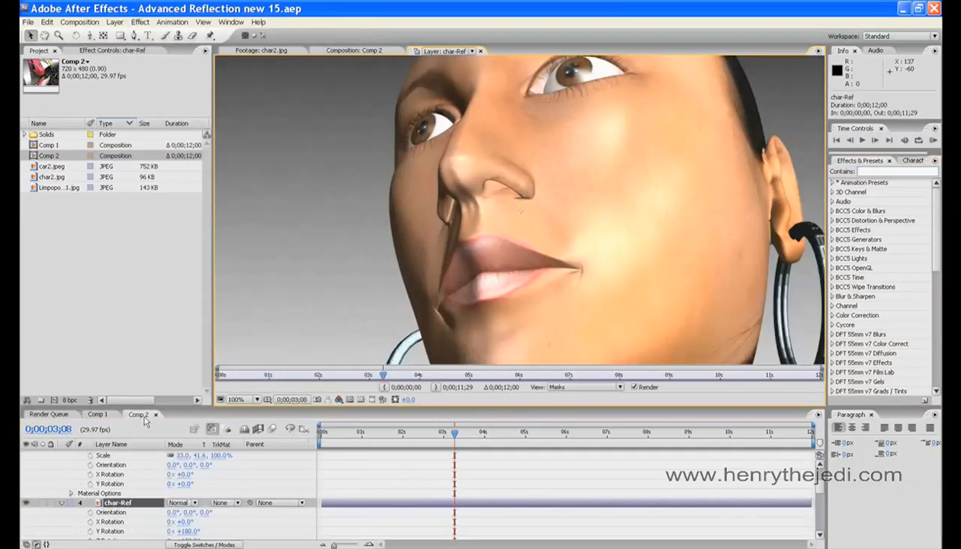
{"action": "left_click", "coordinate": [333, 51]}
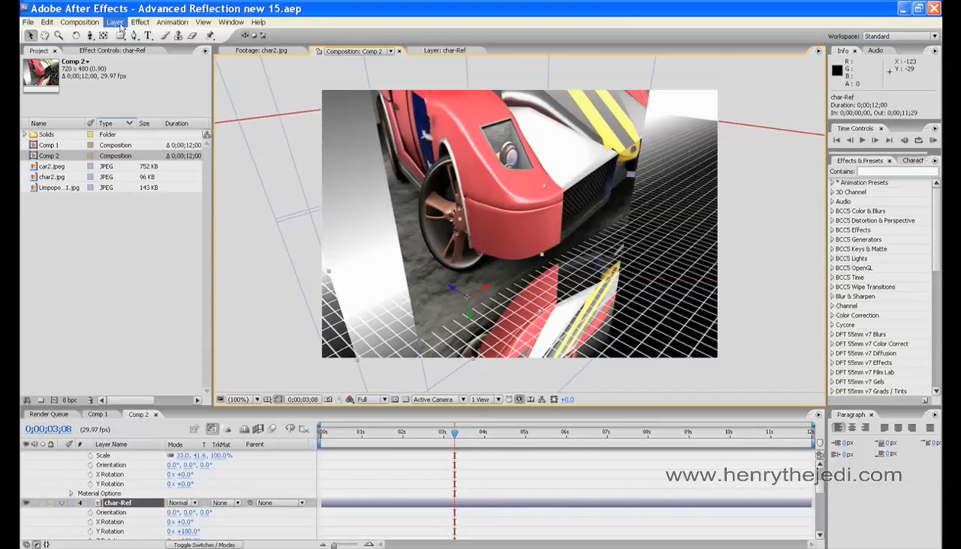
Step: Apply the Wave Warp distortion effect to the char-Ref layer
{"action": "left_click", "coordinate": [141, 22]}
{"action": "mouse_move", "coordinate": [229, 350]}
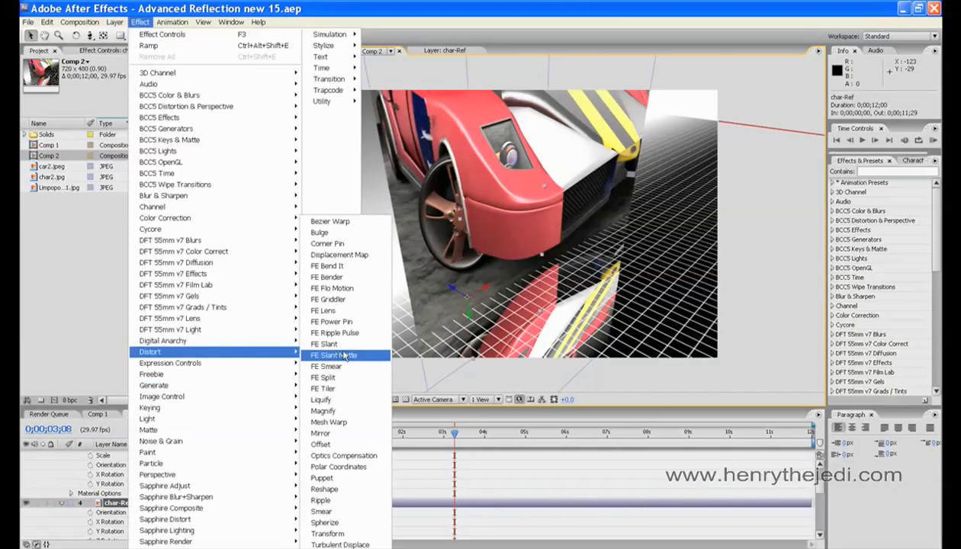
{"action": "left_click", "coordinate": [333, 548]}
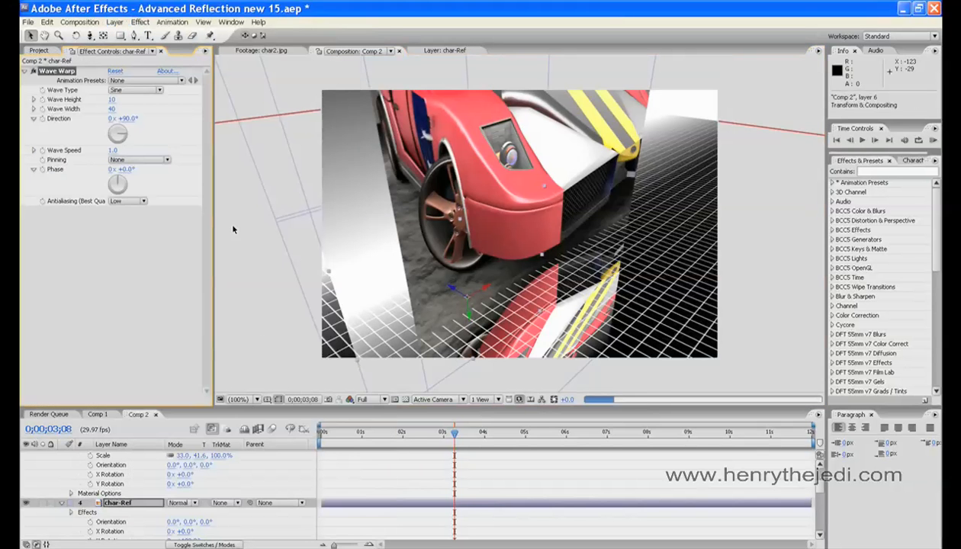
Step: Try Wave Warp on char-Ref with the Smooth Noise wave type and a wave height of 66, and delete the effect
{"action": "left_click", "coordinate": [160, 91]}
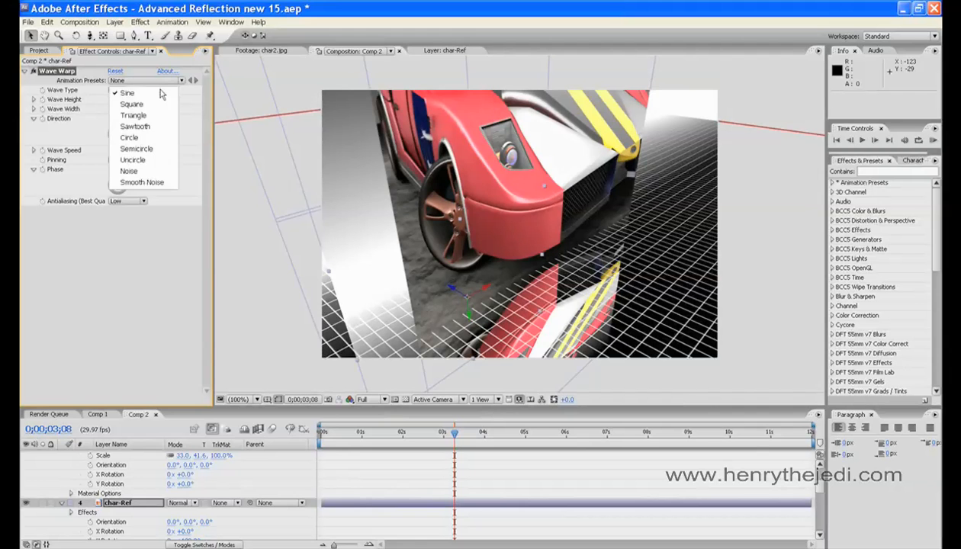
{"action": "left_click", "coordinate": [166, 183]}
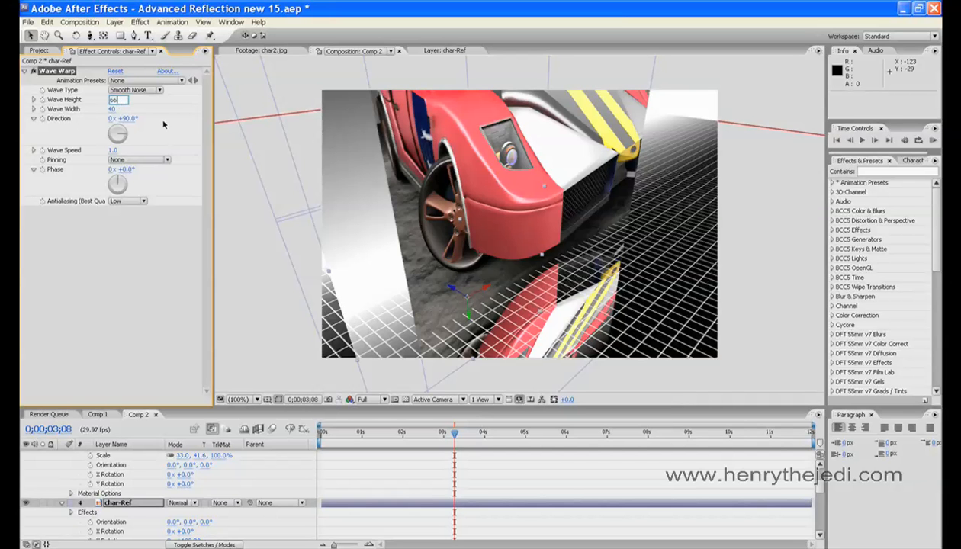
{"action": "left_click", "coordinate": [112, 109]}
{"action": "key", "text": "Return"}
{"action": "left_click_drag", "start_coordinate": [129, 122], "coordinate": [72, 118]}
{"action": "key", "text": "Delete"}
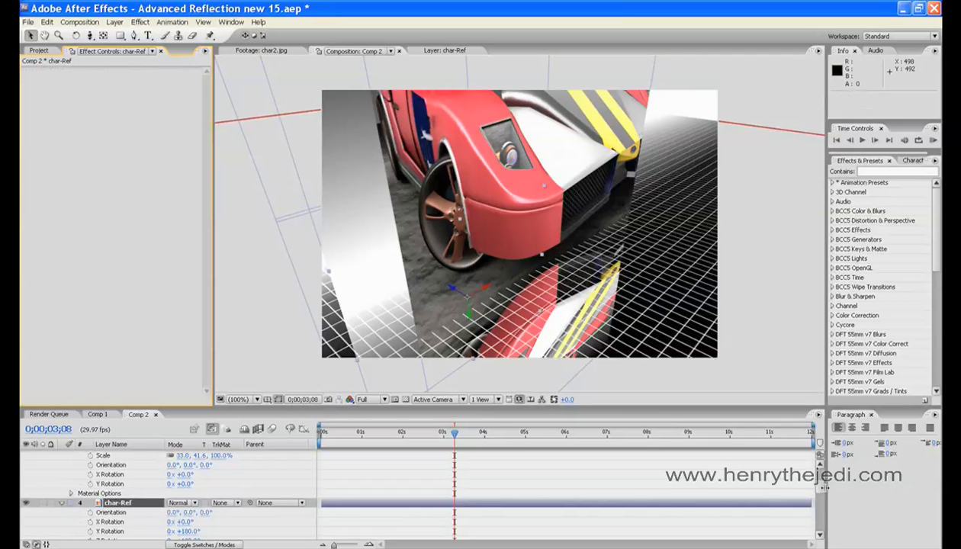
Step: Apply the Wave Warp effect to the car-Ref layer
{"action": "scroll", "coordinate": [820, 488], "scroll_direction": "down", "scroll_amount": 10}
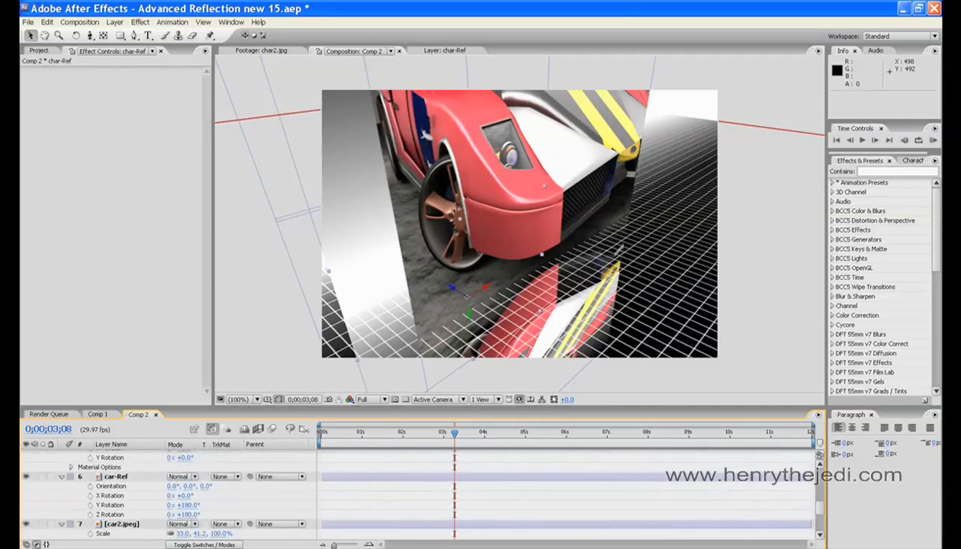
{"action": "left_click", "coordinate": [116, 476]}
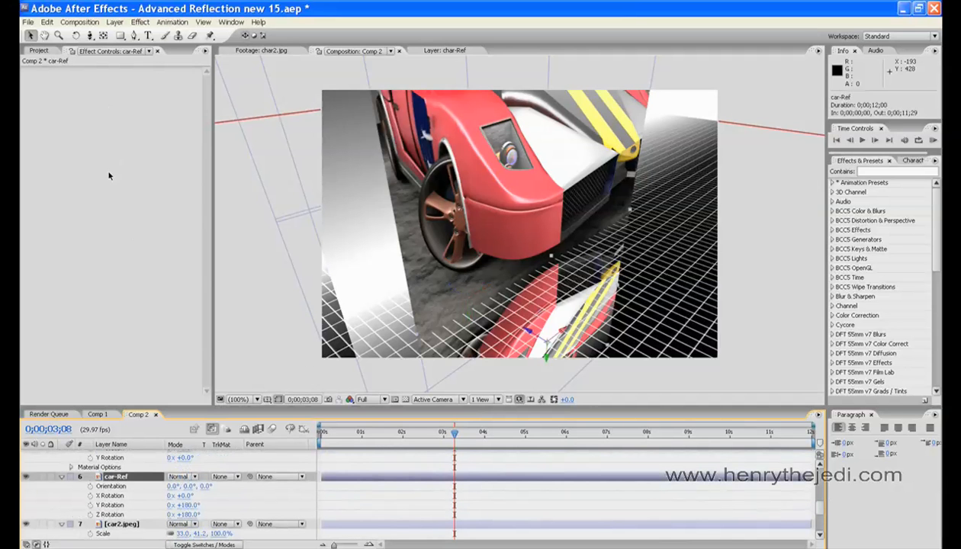
{"action": "left_click", "coordinate": [139, 22]}
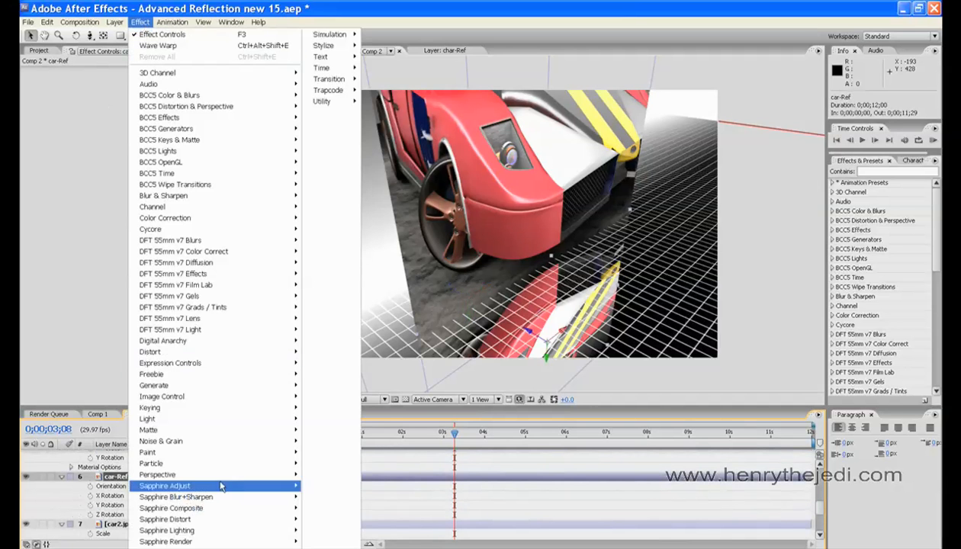
{"action": "left_click", "coordinate": [324, 395]}
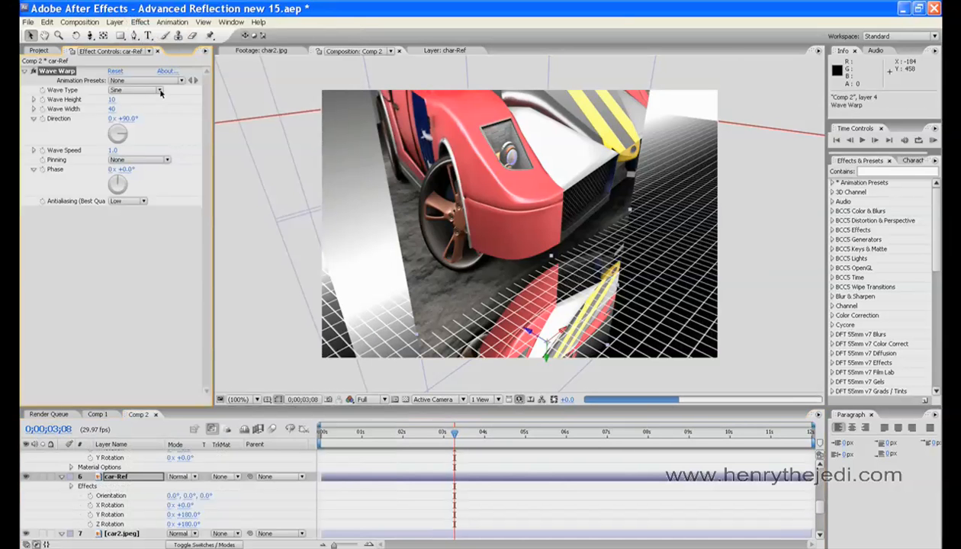
Step: Set the Wave Warp on car-Ref to the Smooth Noise wave type with wave height 66 and wave width 83
{"action": "left_click", "coordinate": [160, 90]}
{"action": "left_click", "coordinate": [156, 183]}
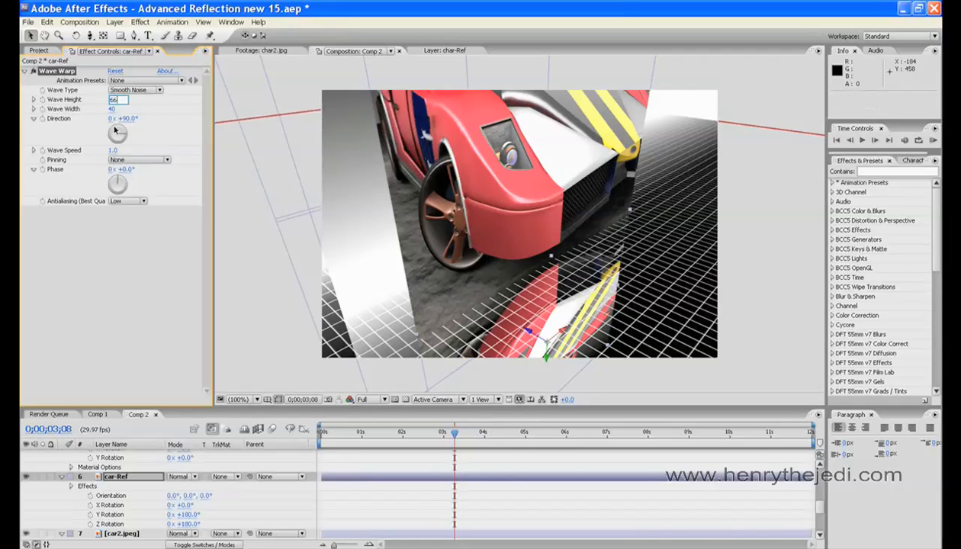
{"action": "left_click", "coordinate": [112, 110]}
{"action": "type", "text": "80"}
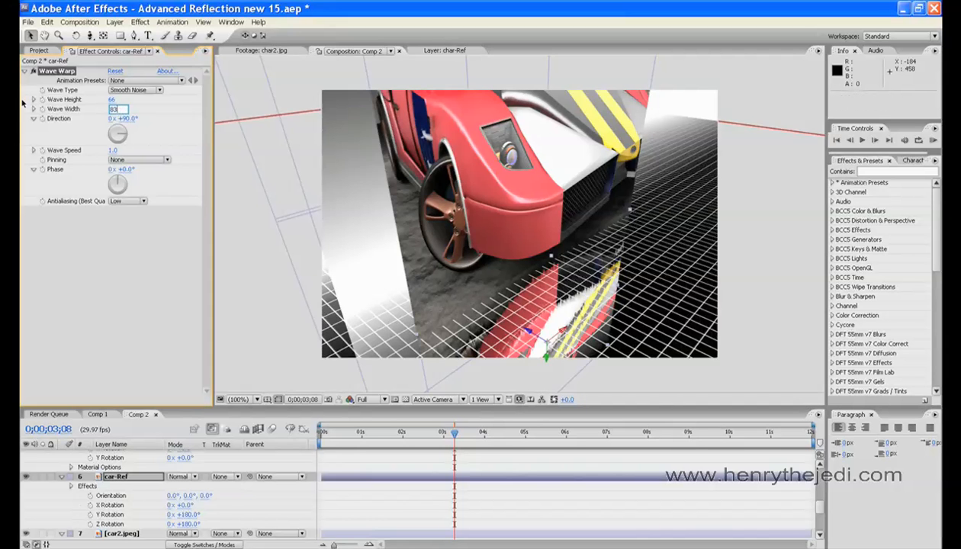
Step: Set the Wave Warp direction on car-Ref to -14° and its phase to 98°
{"action": "left_click_drag", "start_coordinate": [125, 119], "coordinate": [88, 119]}
{"action": "key", "text": "h"}
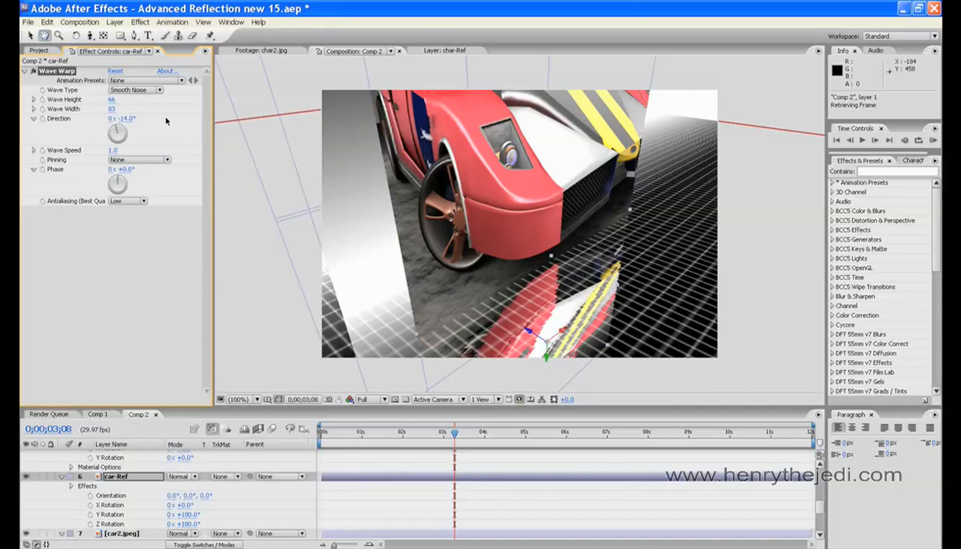
{"action": "left_click_drag", "start_coordinate": [467, 271], "coordinate": [453, 236]}
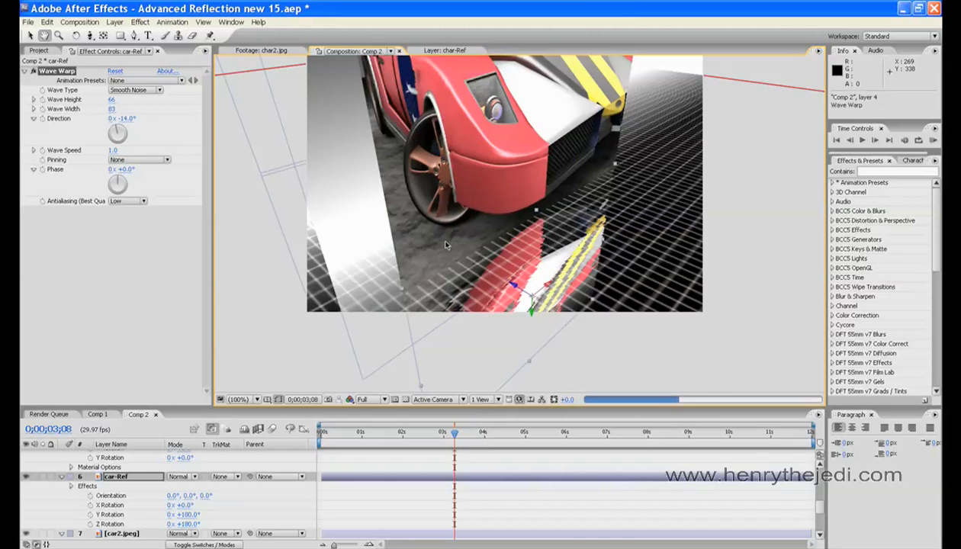
{"action": "scroll", "coordinate": [446, 228], "scroll_direction": "up", "scroll_amount": 2}
{"action": "scroll", "coordinate": [446, 242], "scroll_direction": "down", "scroll_amount": 2}
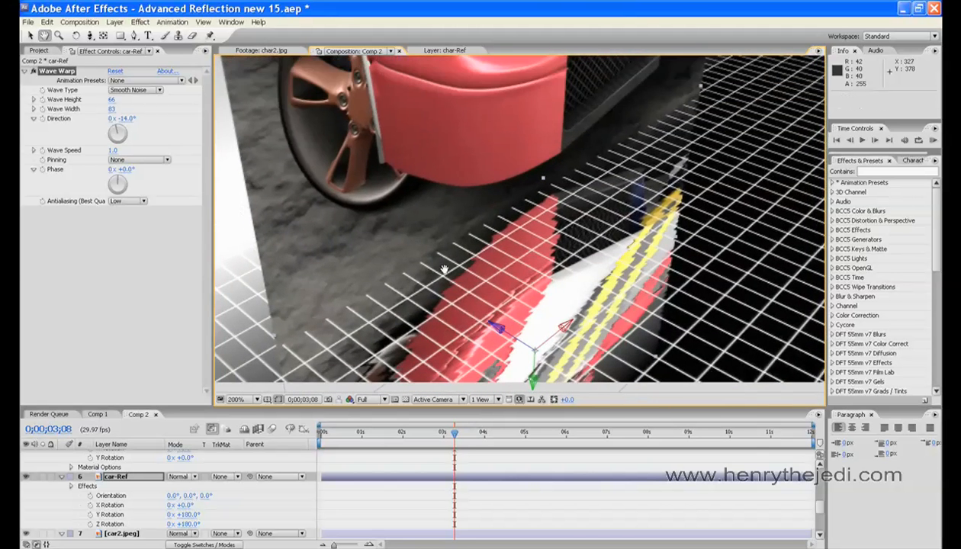
{"action": "scroll", "coordinate": [443, 269], "scroll_direction": "down", "scroll_amount": 2}
{"action": "left_click_drag", "start_coordinate": [439, 254], "coordinate": [423, 312]}
{"action": "key", "text": "v"}
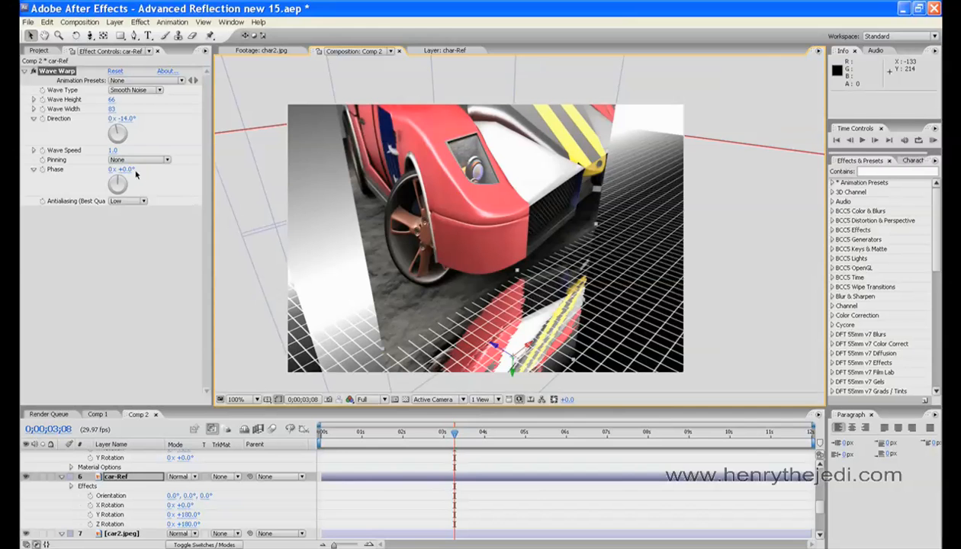
{"action": "left_click_drag", "start_coordinate": [145, 170], "coordinate": [173, 193]}
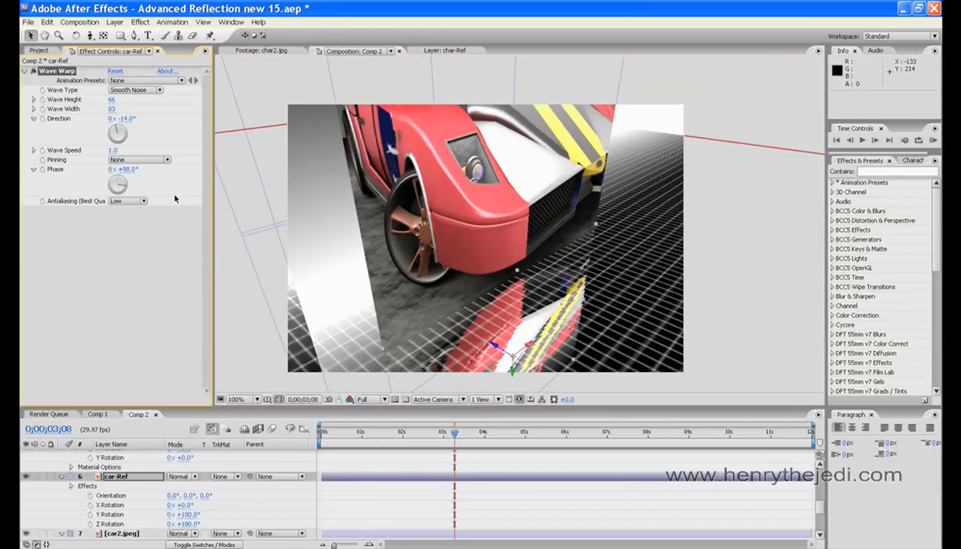
Step: Try High antialiasing for the Wave Warp on car-Ref and set it back to Low
{"action": "left_click", "coordinate": [144, 202]}
{"action": "left_click", "coordinate": [138, 220]}
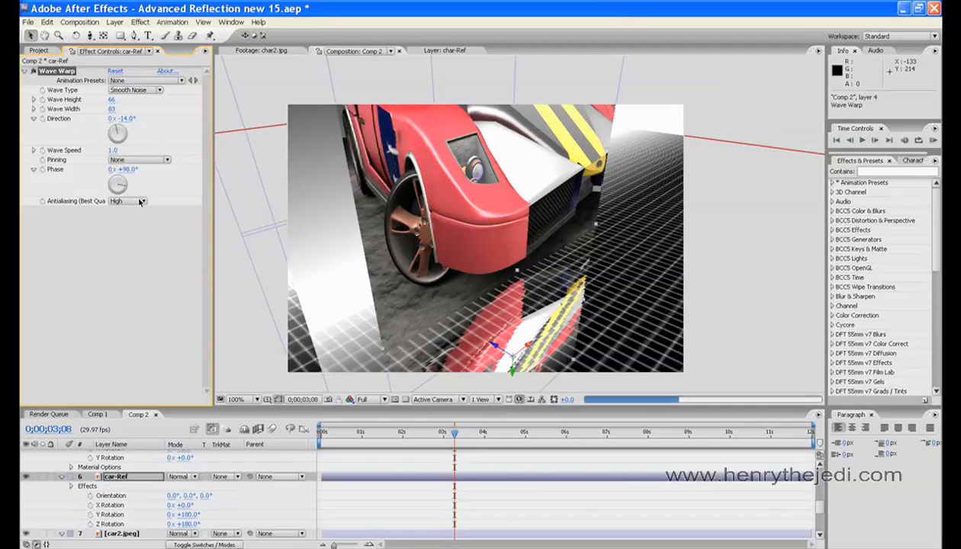
{"action": "left_click", "coordinate": [144, 201]}
{"action": "left_click", "coordinate": [147, 178]}
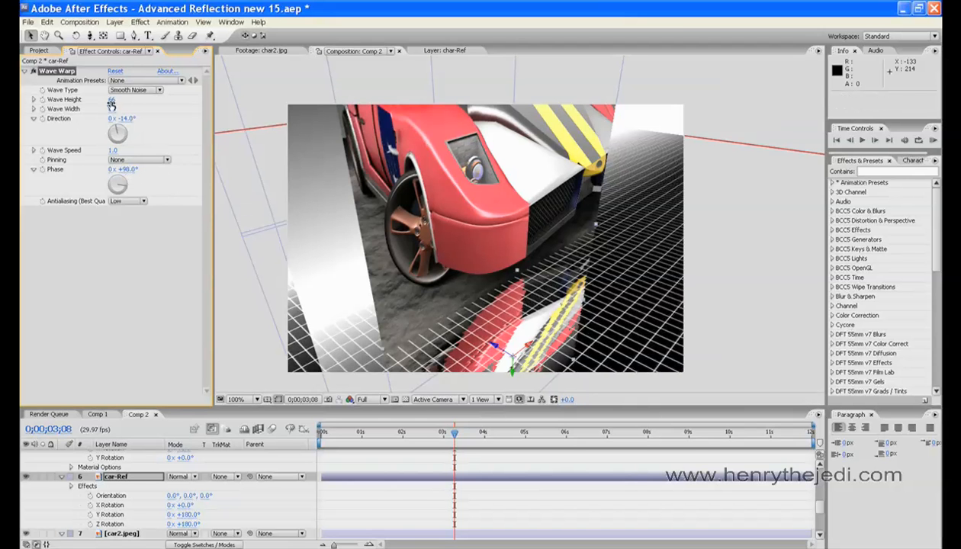
Step: Set the Wave Warp height on car-Ref to 102
{"action": "left_click_drag", "start_coordinate": [132, 100], "coordinate": [150, 100]}
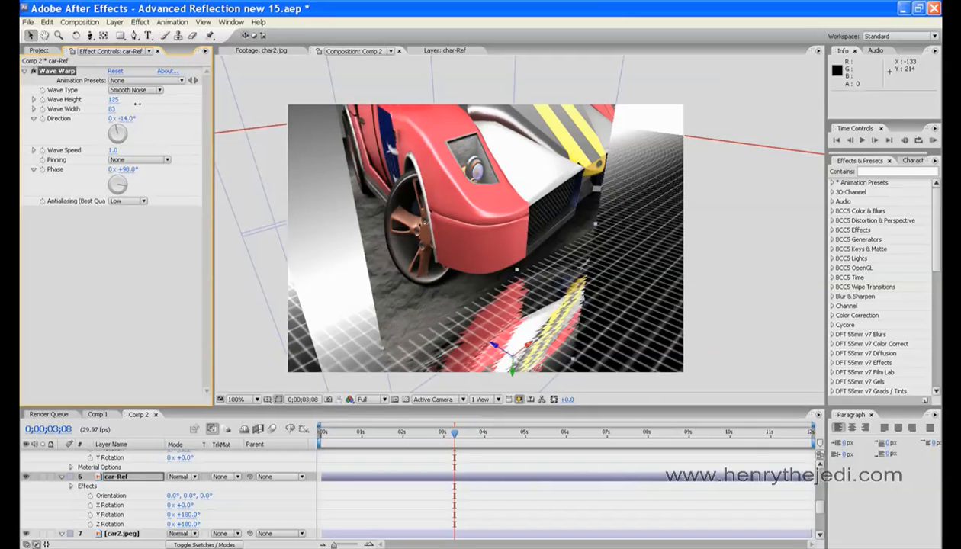
{"action": "key", "text": "ctrl+s"}
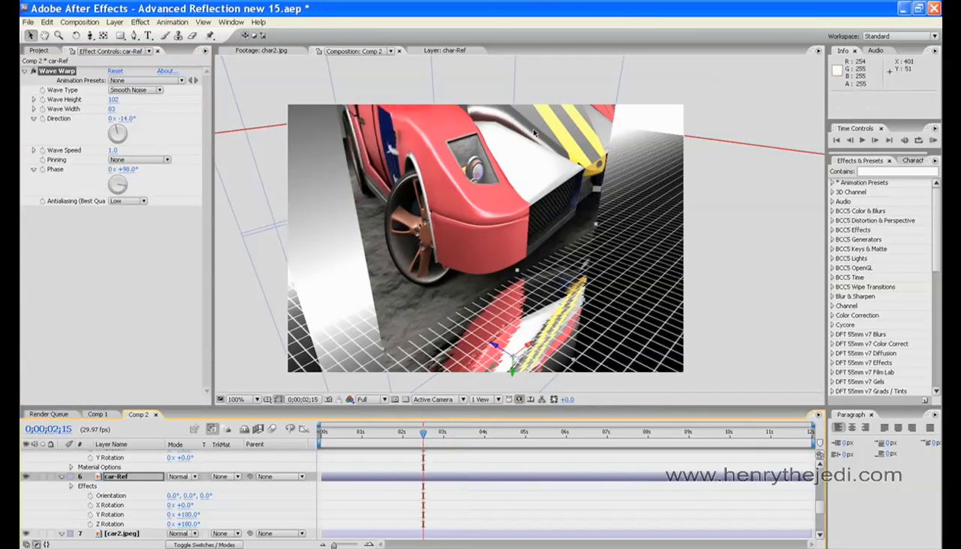
Step: Scrub back and forth through the Comp 2 timeline to examine how the wave moves in the car reflection
{"action": "key", "text": "Page_Up"}
{"action": "key", "text": "Page_Up"}
{"action": "key", "text": "Page_Up"}
{"action": "key", "text": "Page_Up"}
{"action": "key", "text": "Page_Up"}
{"action": "key", "text": "Page_Up"}
{"action": "key", "text": "Page_Up"}
{"action": "key", "text": "Page_Up"}
{"action": "key", "text": "Page_Up"}
{"action": "key", "text": "Page_Up"}
{"action": "key", "text": "Page_Up"}
{"action": "key", "text": "Page_Up"}
{"action": "key", "text": "Page_Up"}
{"action": "key", "text": "Page_Up"}
{"action": "key", "text": "Page_Up"}
{"action": "key", "text": "Page_Up"}
{"action": "key", "text": "Page_Up"}
{"action": "key", "text": "Page_Up"}
{"action": "key", "text": "Page_Up"}
{"action": "key", "text": "Page_Up"}
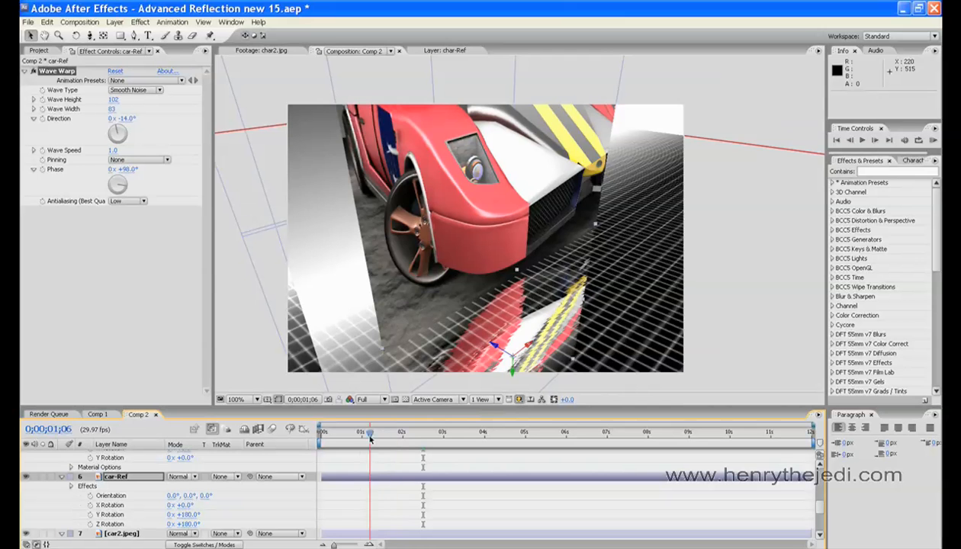
{"action": "left_click_drag", "start_coordinate": [398, 437], "coordinate": [483, 433]}
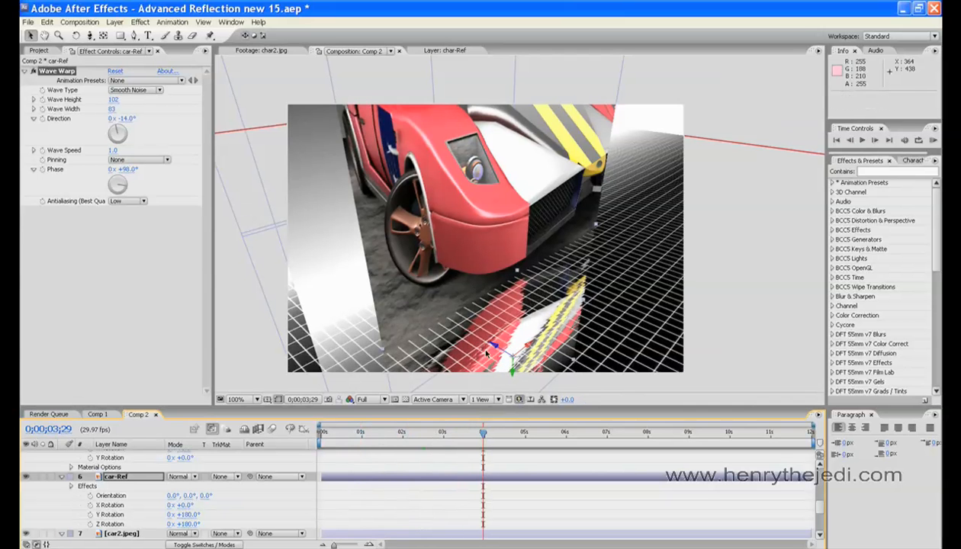
{"action": "left_click_drag", "start_coordinate": [485, 436], "coordinate": [460, 444]}
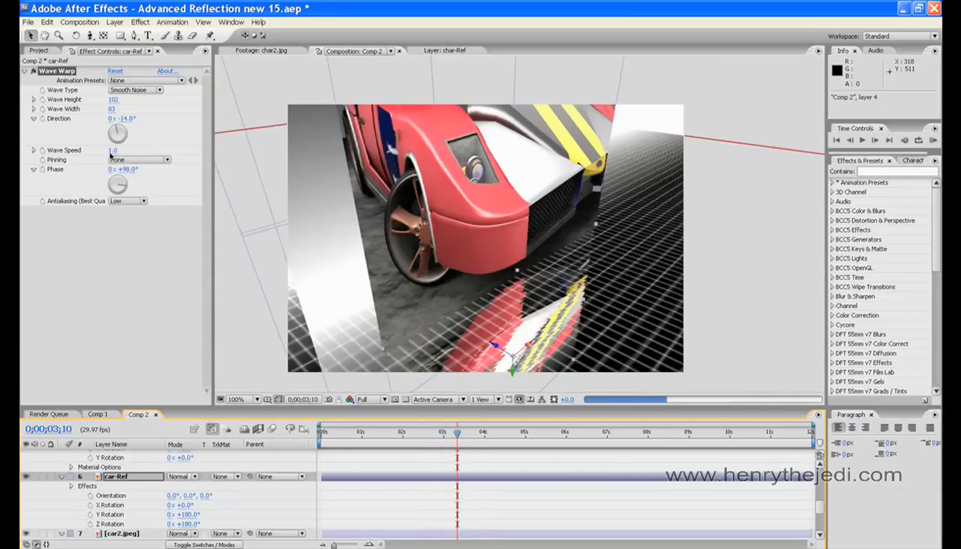
Step: Set the wave speed to 0 and check the car reflection's motion by scrubbing to 0;00;07;00
{"action": "left_click", "coordinate": [112, 150]}
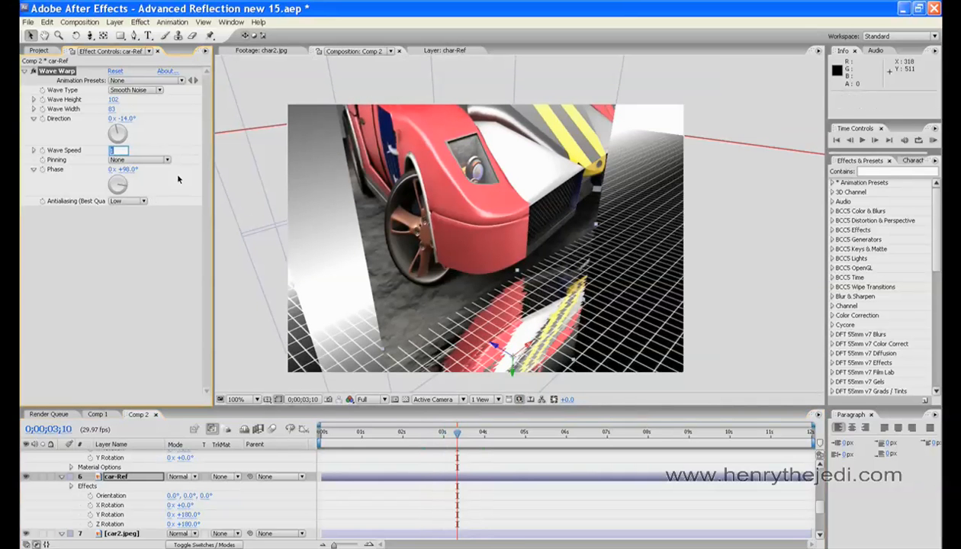
{"action": "type", "text": "0"}
{"action": "key", "text": "Return"}
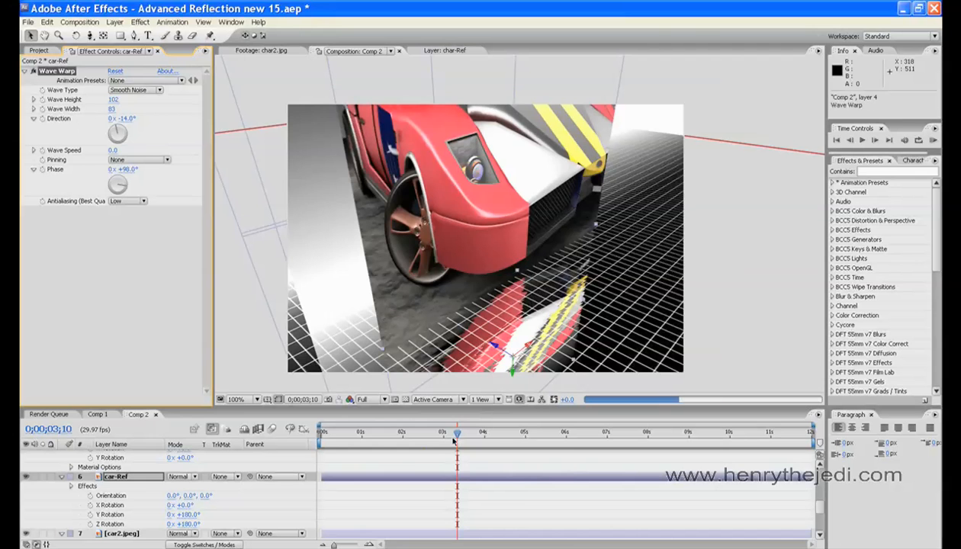
{"action": "left_click_drag", "start_coordinate": [454, 439], "coordinate": [607, 439]}
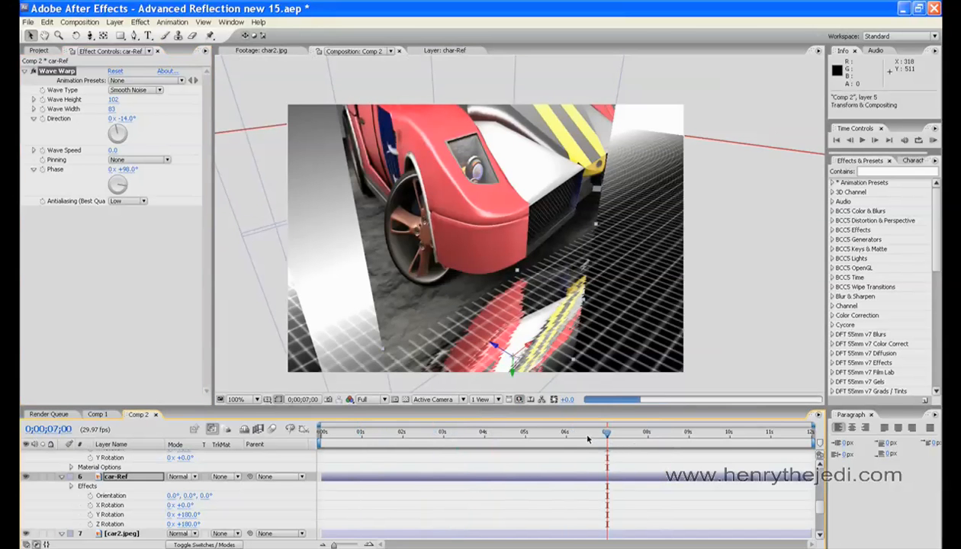
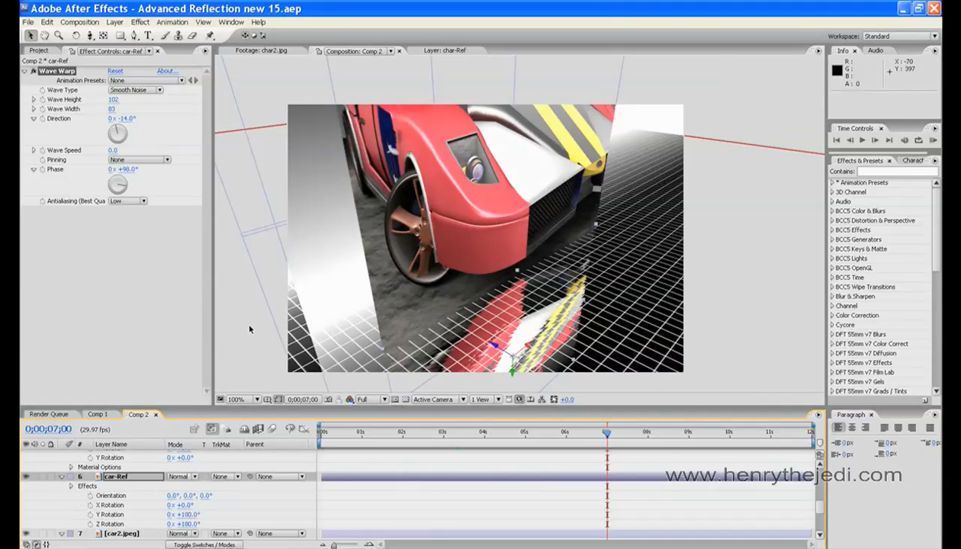
Step: Copy the configured Wave Warp effect from the car-Ref layer
{"action": "left_click", "coordinate": [66, 226]}
{"action": "left_click", "coordinate": [64, 71]}
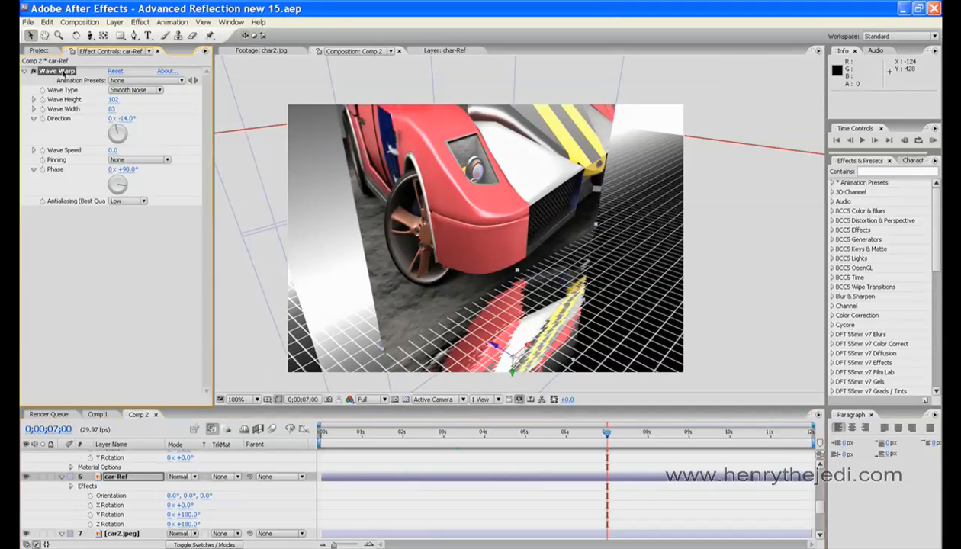
{"action": "left_click", "coordinate": [47, 23]}
{"action": "left_click", "coordinate": [61, 84]}
{"action": "scroll", "coordinate": [820, 516], "scroll_direction": "up", "scroll_amount": 5}
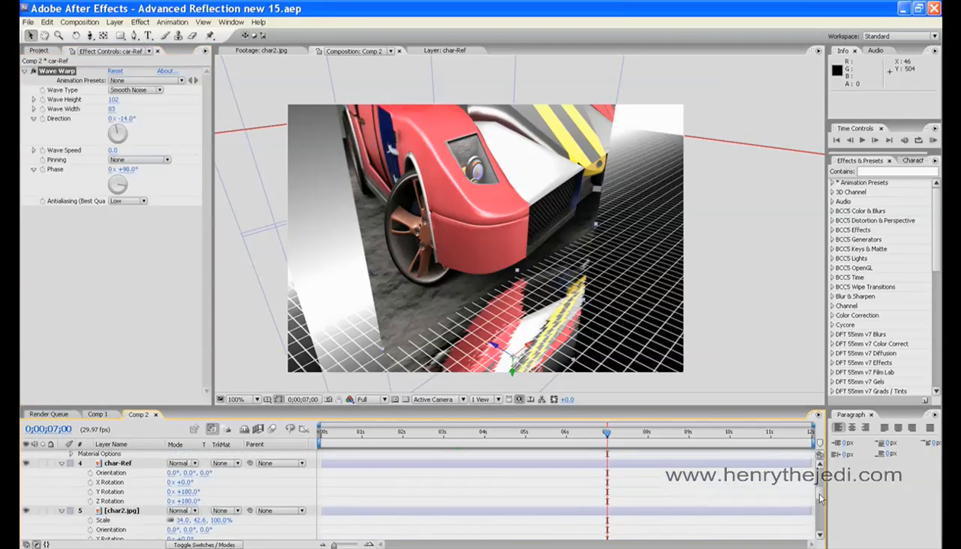
Step: Move the camera sideways and slightly closer to frame the woman's picture and its reflection
{"action": "left_click", "coordinate": [44, 35]}
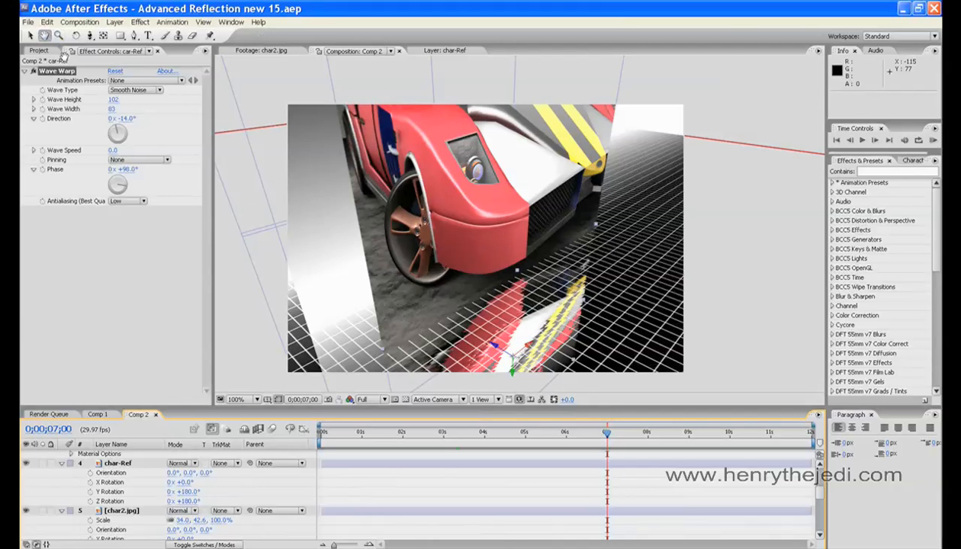
{"action": "left_click_drag", "start_coordinate": [333, 233], "coordinate": [352, 237]}
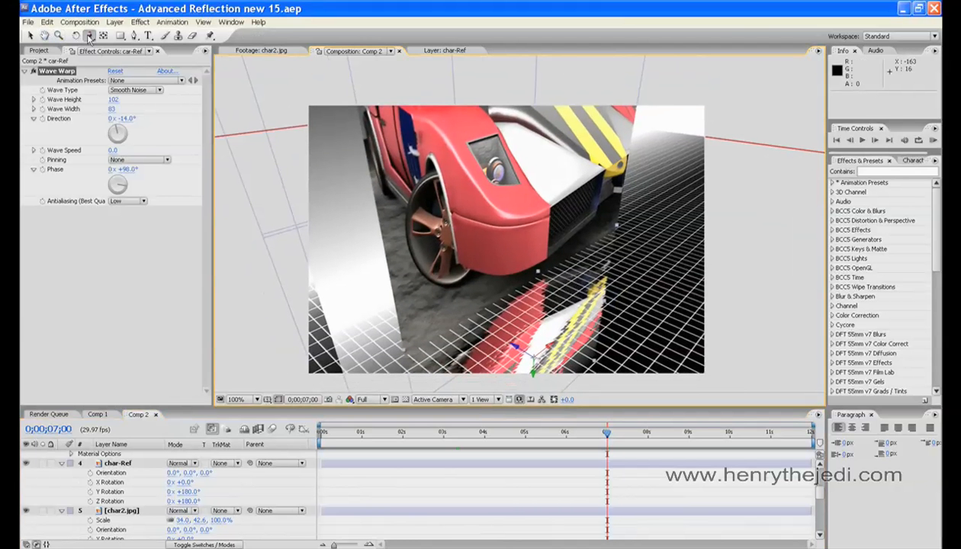
{"action": "left_click_drag", "start_coordinate": [89, 35], "coordinate": [118, 47]}
{"action": "left_click_drag", "start_coordinate": [369, 275], "coordinate": [481, 259]}
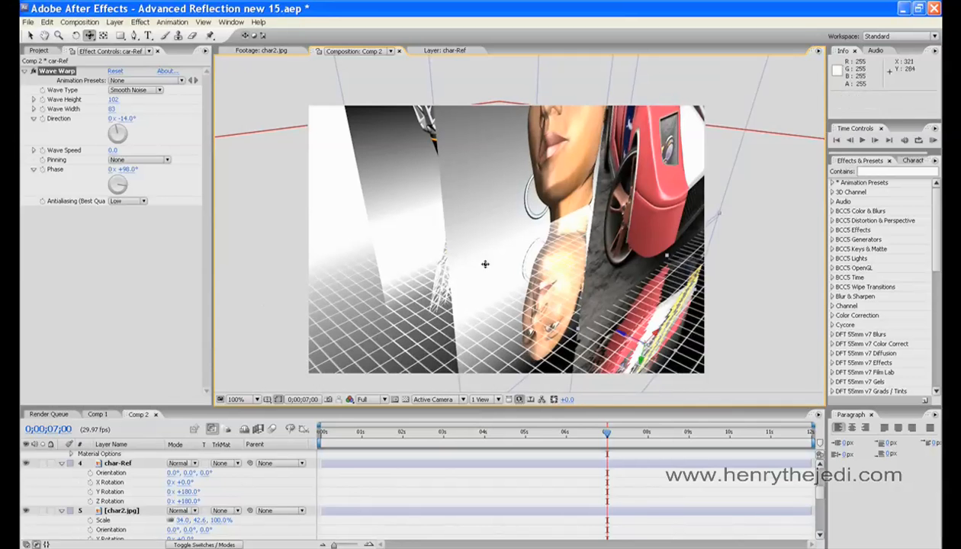
{"action": "left_click_drag", "start_coordinate": [93, 40], "coordinate": [122, 65]}
{"action": "left_click_drag", "start_coordinate": [471, 283], "coordinate": [459, 264]}
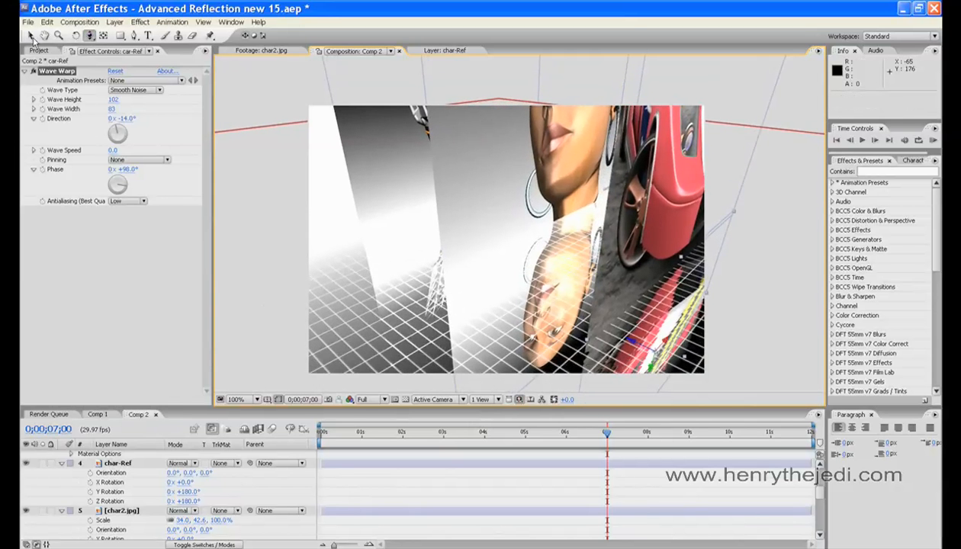
Step: Paste the copied Wave Warp effect onto the char-Ref layer in Comp 2
{"action": "double_click", "coordinate": [120, 463]}
{"action": "left_click", "coordinate": [365, 54]}
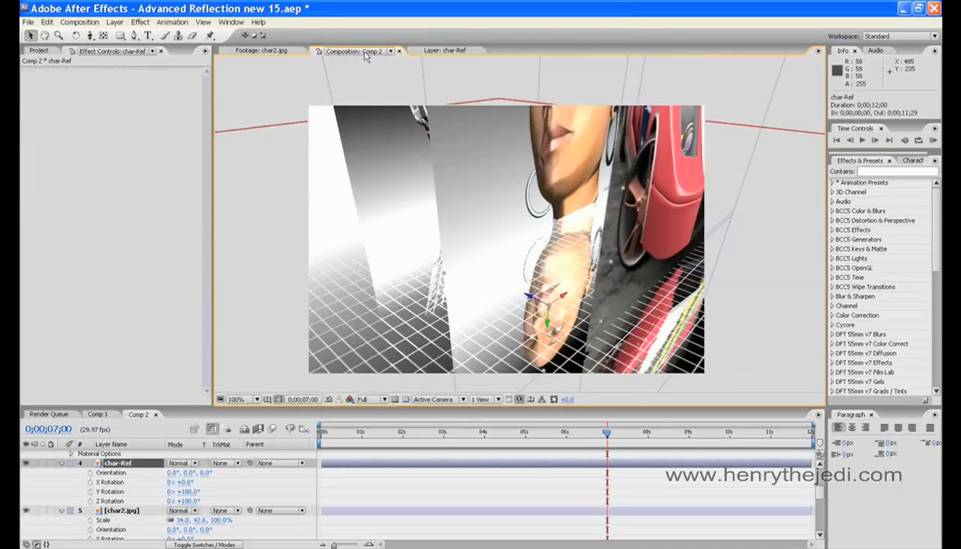
{"action": "left_click", "coordinate": [46, 22]}
{"action": "left_click", "coordinate": [60, 106]}
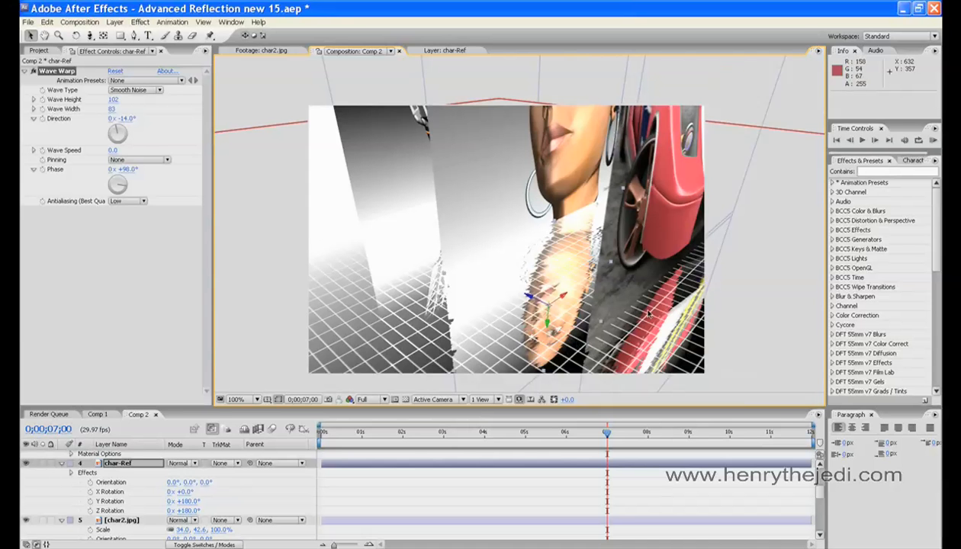
Step: Paste the same Wave Warp effect onto the Limpopo-Ref layer
{"action": "left_click_drag", "start_coordinate": [823, 507], "coordinate": [821, 480]}
{"action": "left_click", "coordinate": [115, 464]}
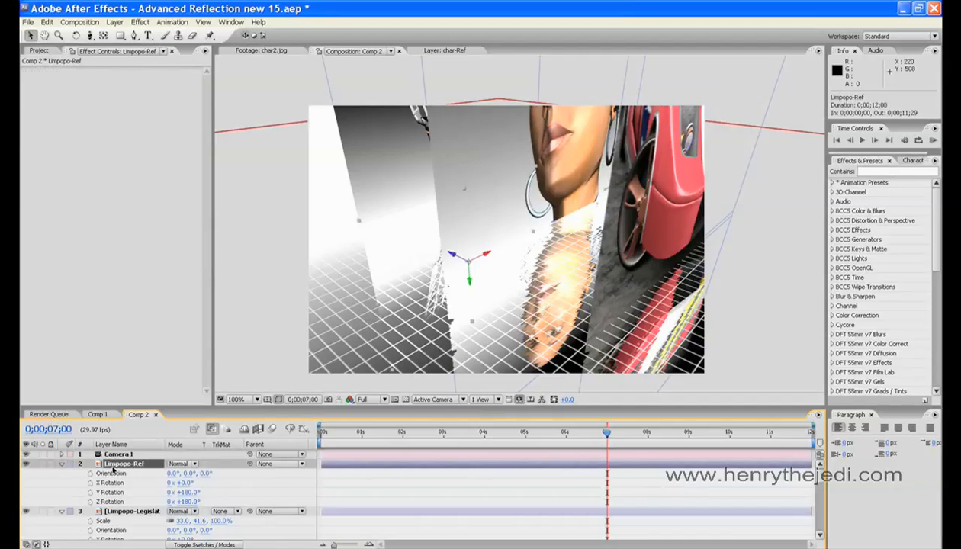
{"action": "left_click", "coordinate": [46, 22]}
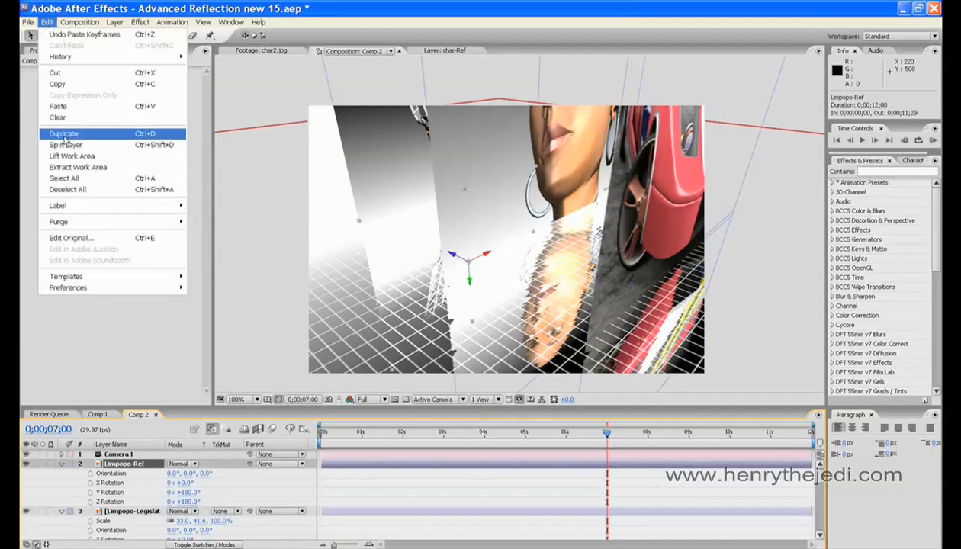
{"action": "left_click", "coordinate": [59, 107]}
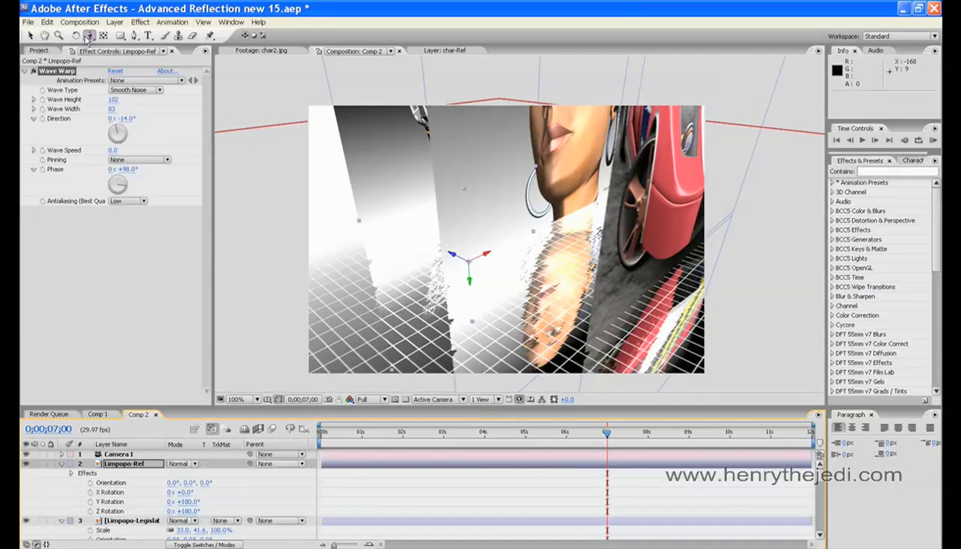
Step: Shift the camera, select the Camera 1 layer and pull it back to frame all three pictures with their reflections
{"action": "left_click_drag", "start_coordinate": [89, 37], "coordinate": [113, 53]}
{"action": "left_click_drag", "start_coordinate": [415, 240], "coordinate": [492, 258]}
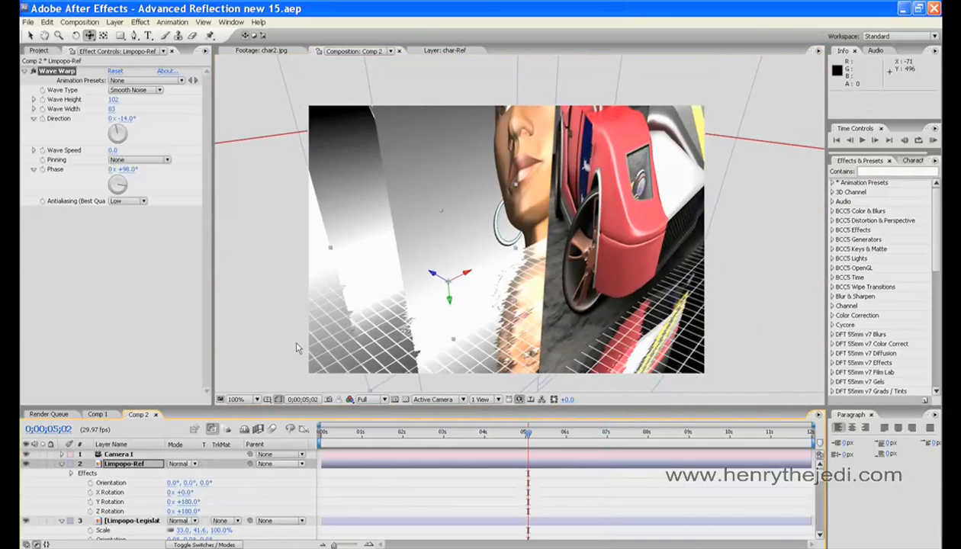
{"action": "left_click", "coordinate": [119, 454]}
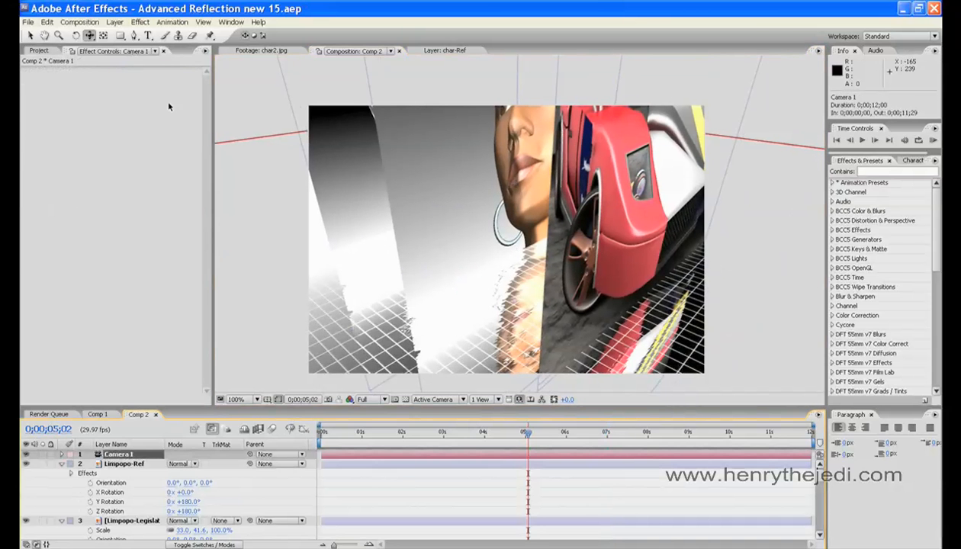
{"action": "left_click_drag", "start_coordinate": [89, 35], "coordinate": [153, 35]}
{"action": "left_click_drag", "start_coordinate": [439, 212], "coordinate": [442, 324]}
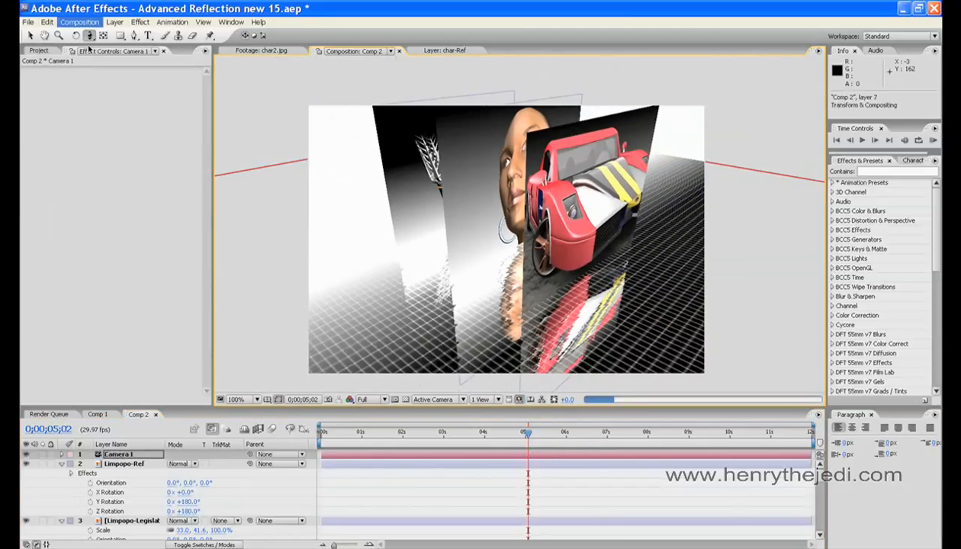
Step: Orbit and track Camera 1 to a frontal close view of the car picture and its reflection
{"action": "left_click_drag", "start_coordinate": [89, 35], "coordinate": [148, 48]}
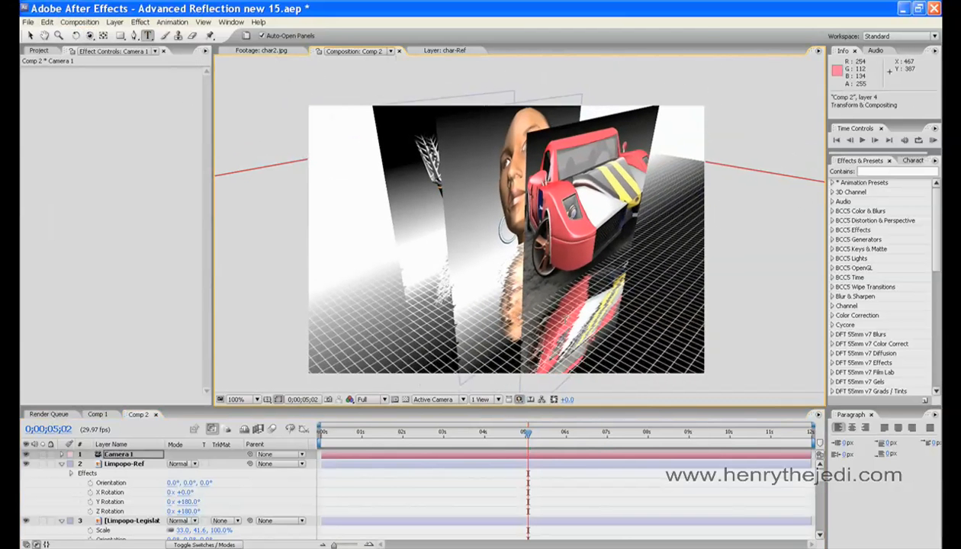
{"action": "left_click", "coordinate": [88, 36]}
{"action": "left_click_drag", "start_coordinate": [521, 293], "coordinate": [372, 258]}
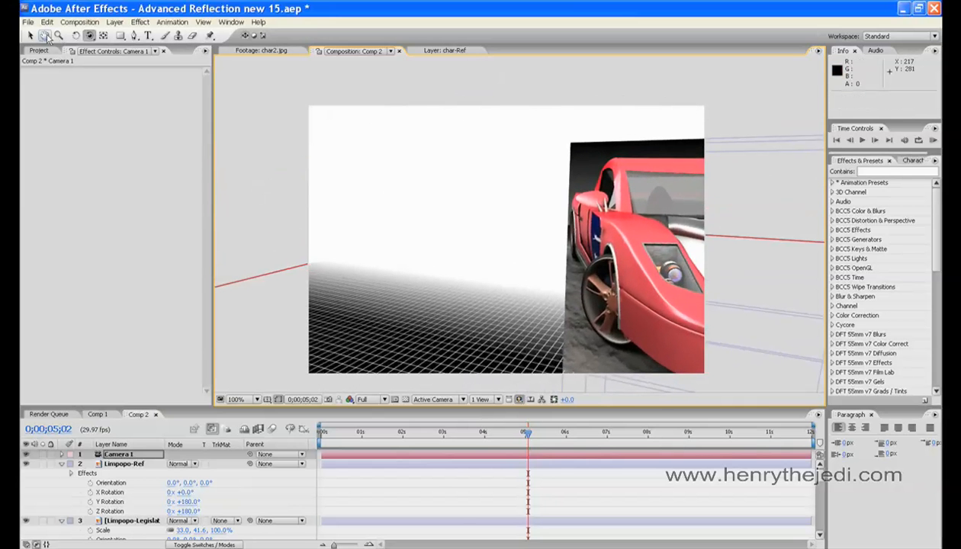
{"action": "key", "text": "h"}
{"action": "left_click_drag", "start_coordinate": [89, 36], "coordinate": [145, 51]}
{"action": "left_click_drag", "start_coordinate": [610, 317], "coordinate": [440, 292]}
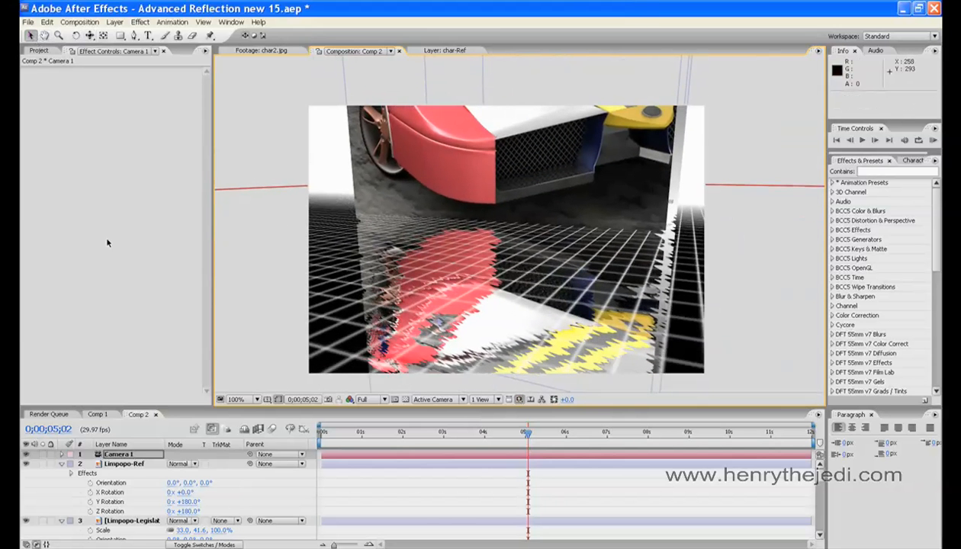
Step: Apply a Ramp effect to the car-Ref layer
{"action": "left_click_drag", "start_coordinate": [820, 478], "coordinate": [821, 516]}
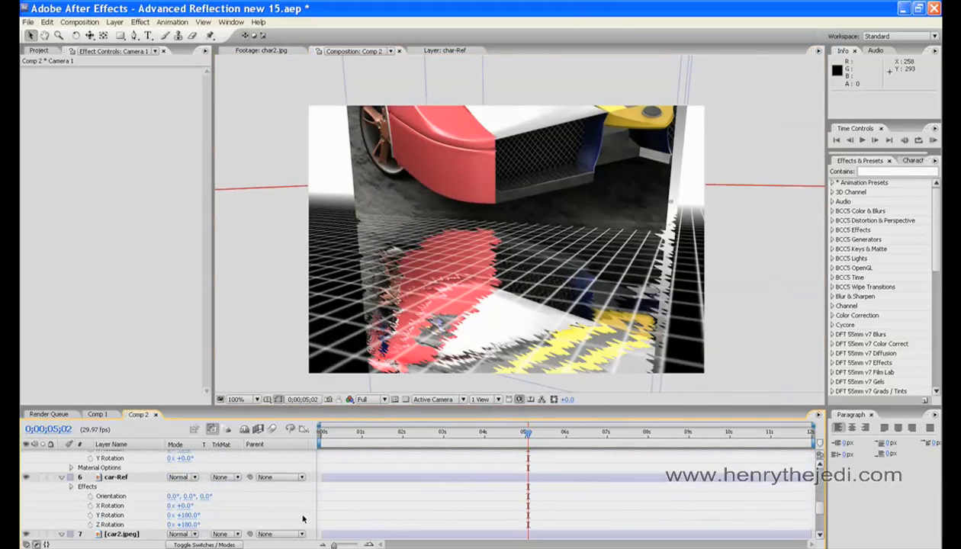
{"action": "left_click", "coordinate": [126, 477]}
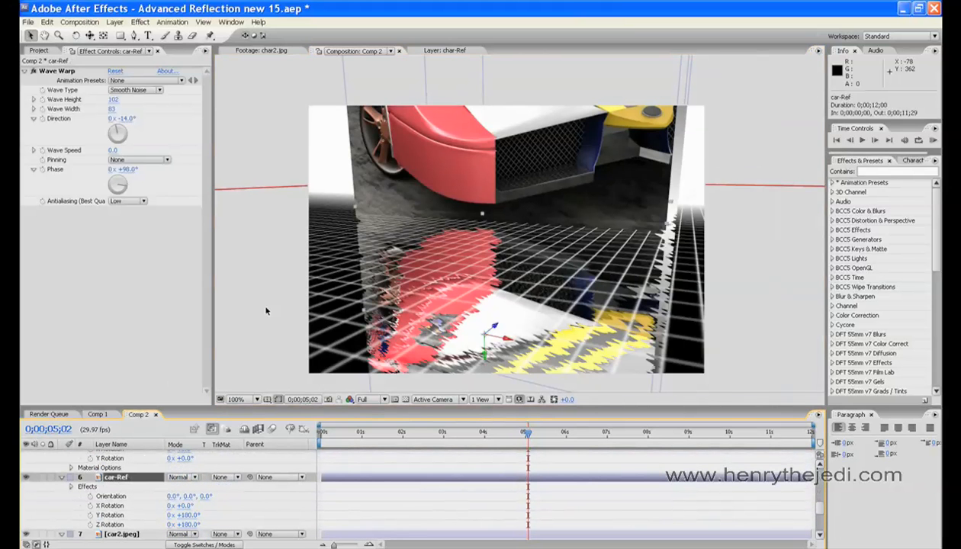
{"action": "left_click", "coordinate": [140, 22]}
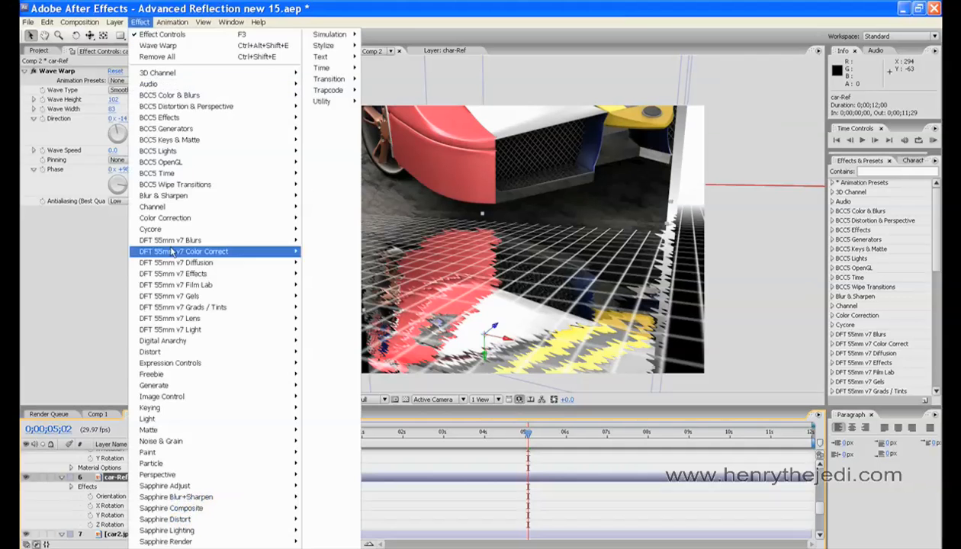
{"action": "mouse_move", "coordinate": [240, 387]}
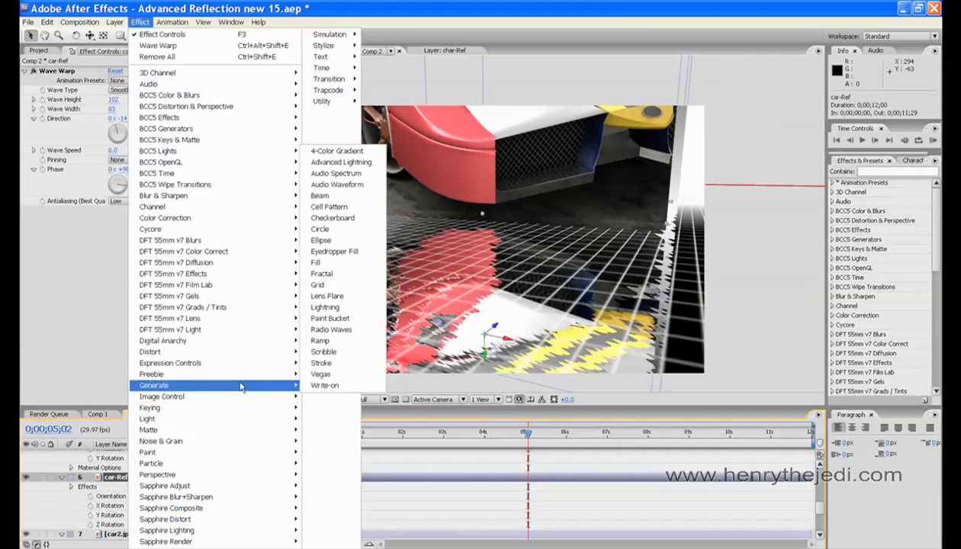
{"action": "left_click", "coordinate": [334, 341]}
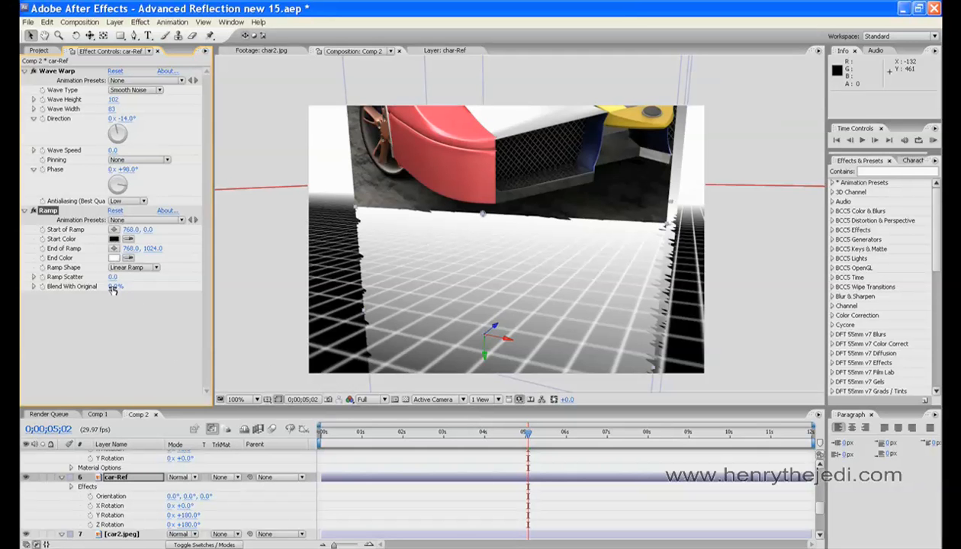
Step: Set the car-Ref Ramp's Blend With Original to 100%, its end point to about 757.8, 474.9 and its start point to about 793.3, 875.3
{"action": "left_click_drag", "start_coordinate": [122, 286], "coordinate": [167, 285]}
{"action": "left_click", "coordinate": [112, 249]}
{"action": "left_click", "coordinate": [473, 368]}
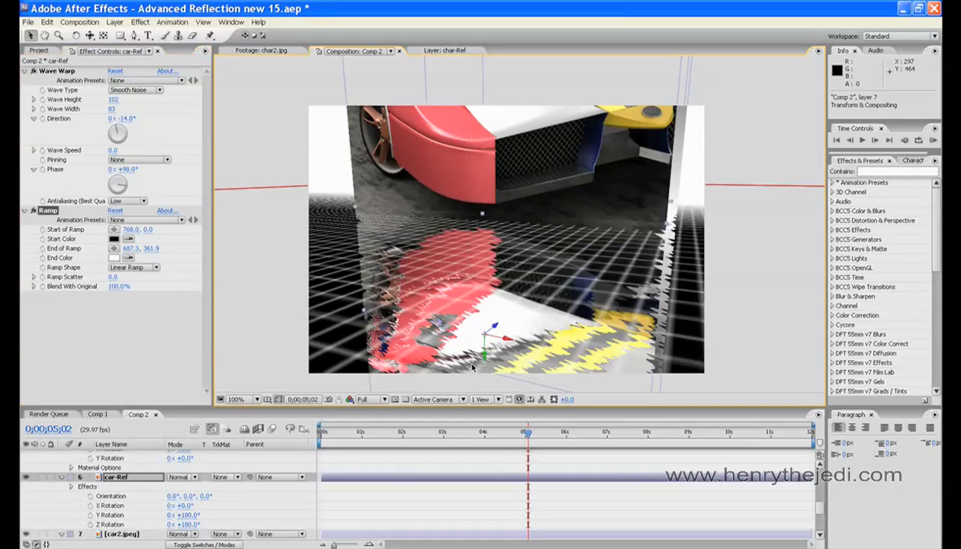
{"action": "left_click_drag", "start_coordinate": [472, 368], "coordinate": [477, 342]}
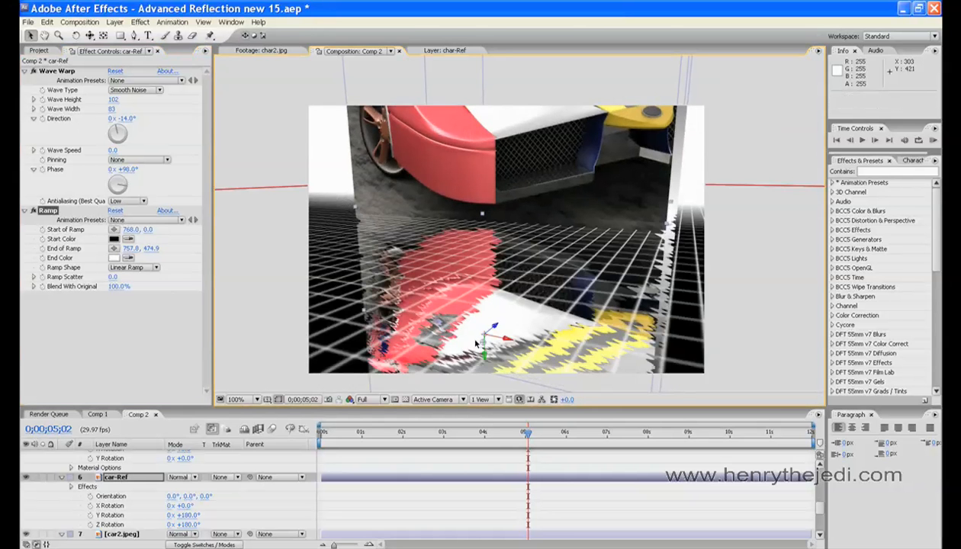
{"action": "left_click", "coordinate": [114, 229]}
{"action": "left_click", "coordinate": [486, 254]}
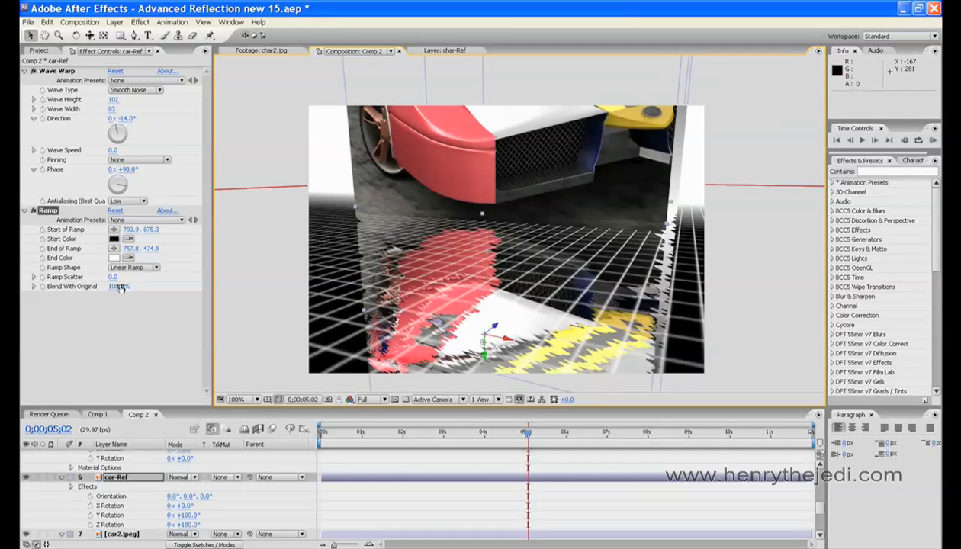
Step: Move the car-Ref Ramp's start point to about 764.4, 854.6 and set Blend With Original to 25%
{"action": "left_click_drag", "start_coordinate": [119, 287], "coordinate": [21, 286]}
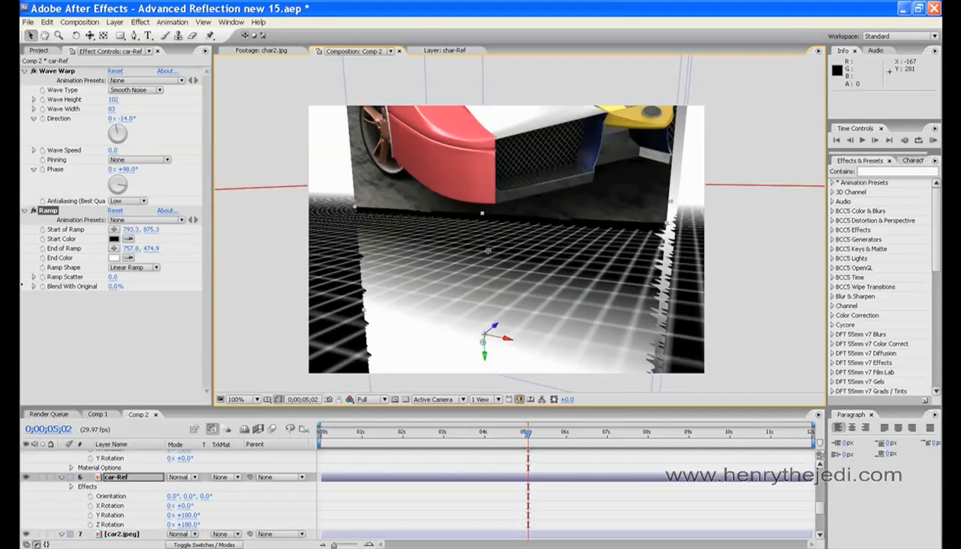
{"action": "mouse_move", "coordinate": [487, 251]}
{"action": "left_mouse_down"}
{"action": "mouse_move", "coordinate": [466, 317]}
{"action": "mouse_move", "coordinate": [476, 233]}
{"action": "mouse_move", "coordinate": [481, 255]}
{"action": "left_mouse_up"}
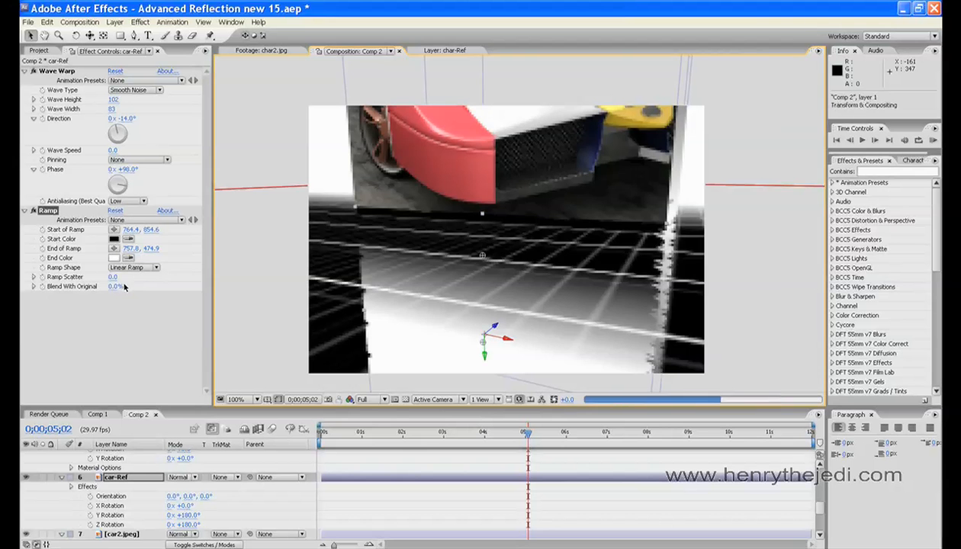
{"action": "left_click_drag", "start_coordinate": [116, 285], "coordinate": [126, 287]}
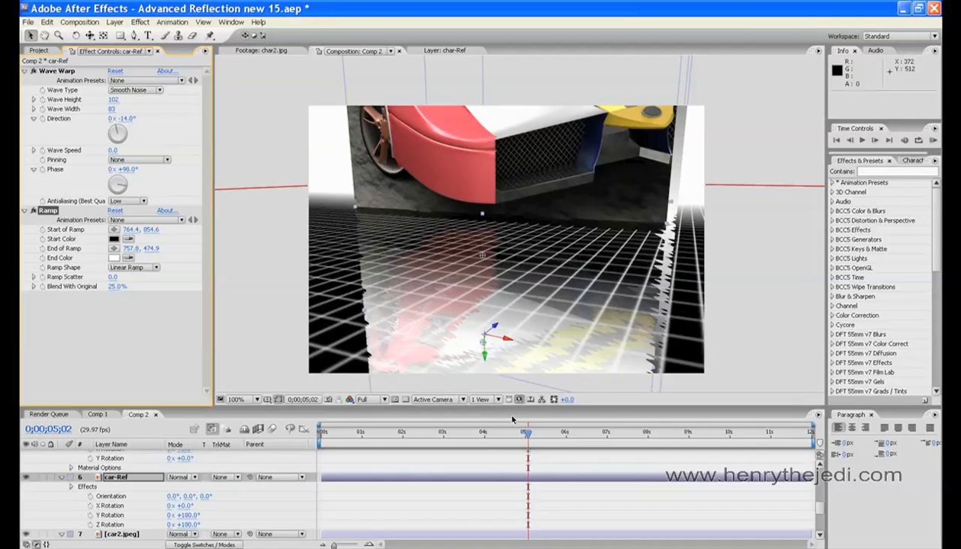
Step: Orbit the camera to an angled view of the car picture and its reflection from above
{"action": "left_click_drag", "start_coordinate": [89, 35], "coordinate": [118, 48]}
{"action": "left_click_drag", "start_coordinate": [480, 309], "coordinate": [305, 223]}
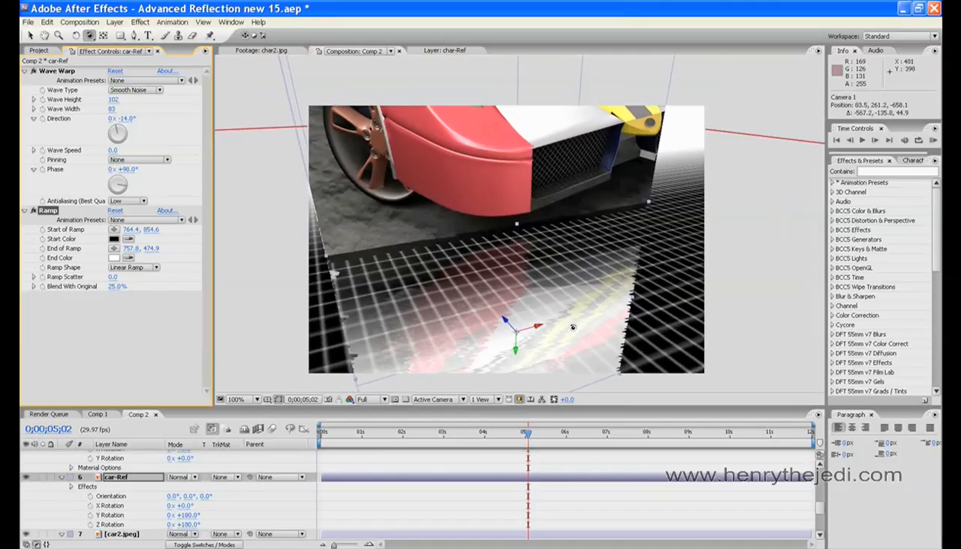
{"action": "key", "text": "comma"}
{"action": "key", "text": "comma"}
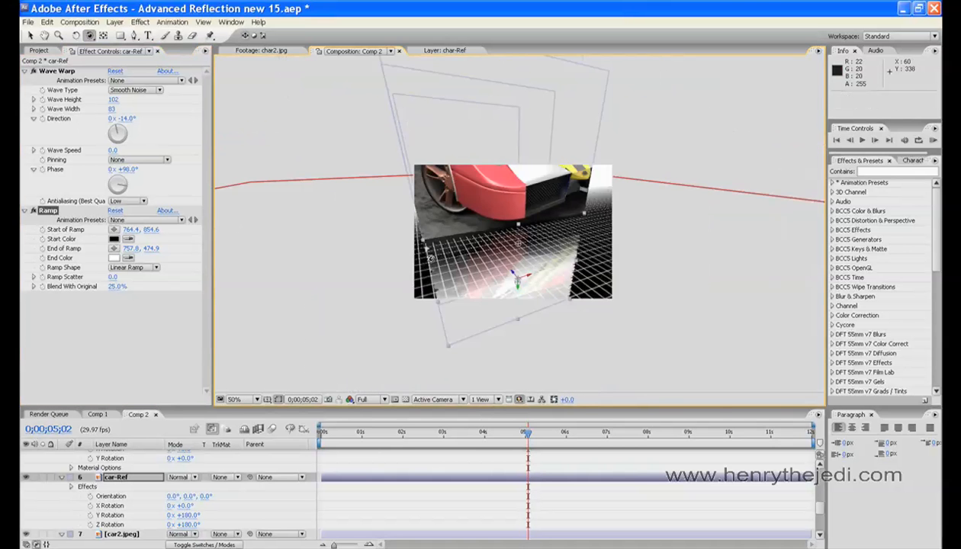
{"action": "key", "text": "period"}
{"action": "key", "text": "period"}
{"action": "key", "text": "comma"}
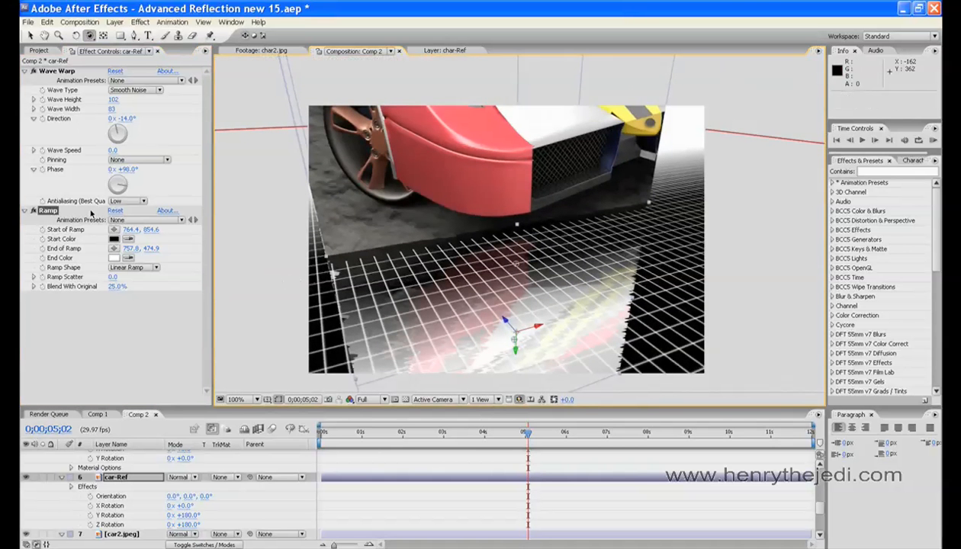
Step: Copy the Ramp effect from the car-Ref layer and paste it onto the char-Ref layer
{"action": "left_click", "coordinate": [29, 36]}
{"action": "right_click", "coordinate": [54, 214]}
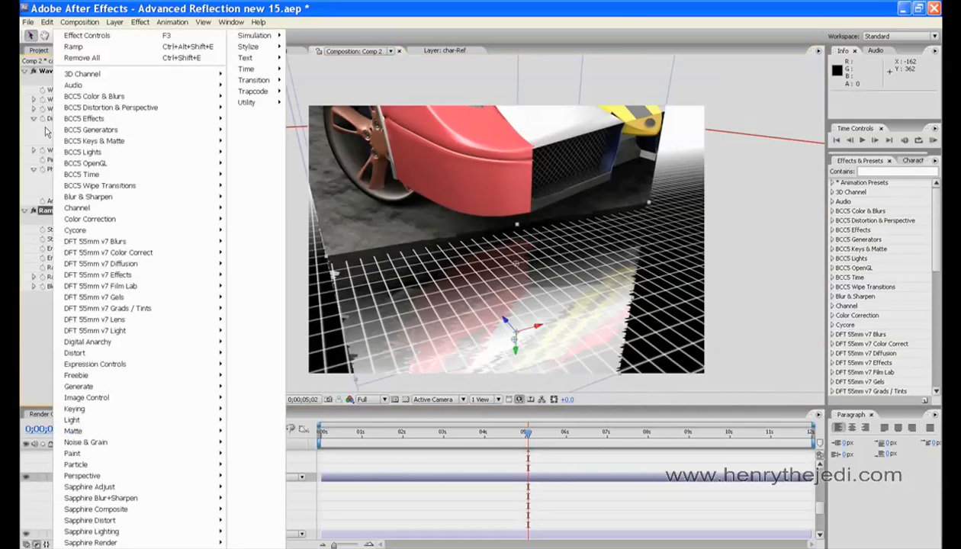
{"action": "left_click", "coordinate": [46, 21]}
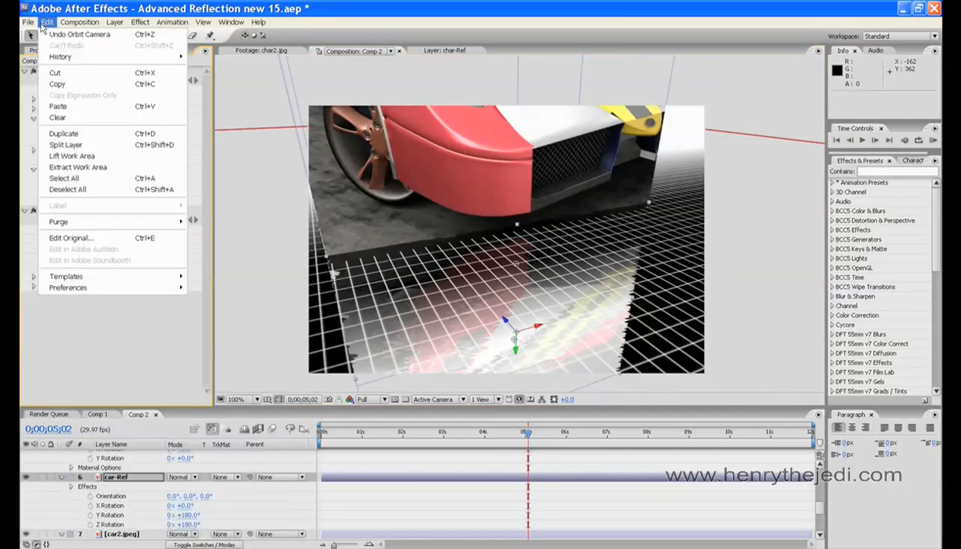
{"action": "left_click", "coordinate": [88, 89]}
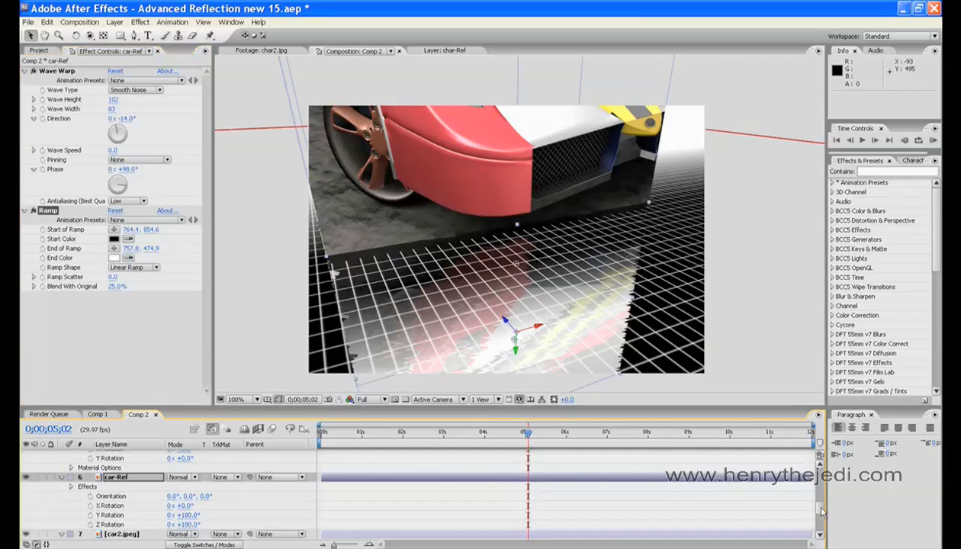
{"action": "scroll", "coordinate": [816, 494], "scroll_direction": "up", "scroll_amount": 2}
{"action": "left_click", "coordinate": [122, 481]}
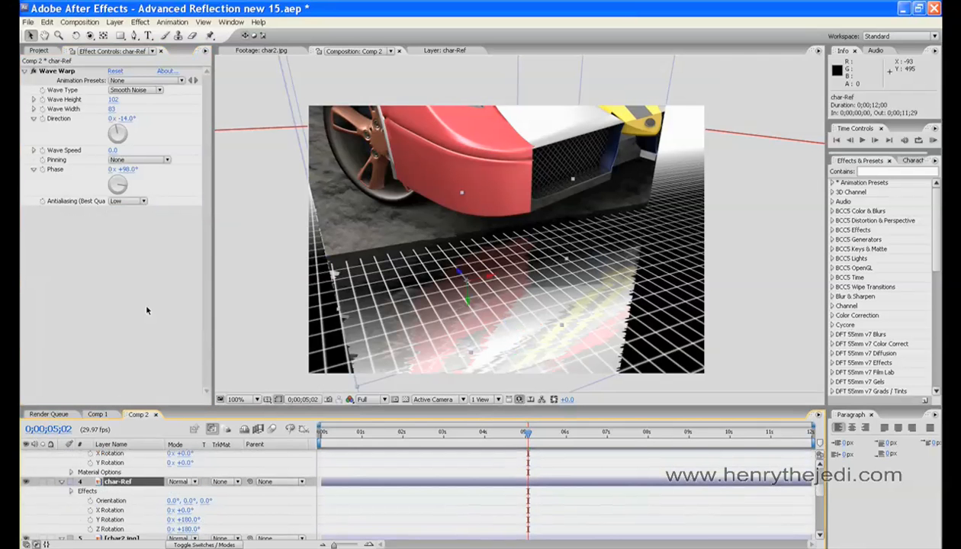
{"action": "left_click", "coordinate": [48, 21]}
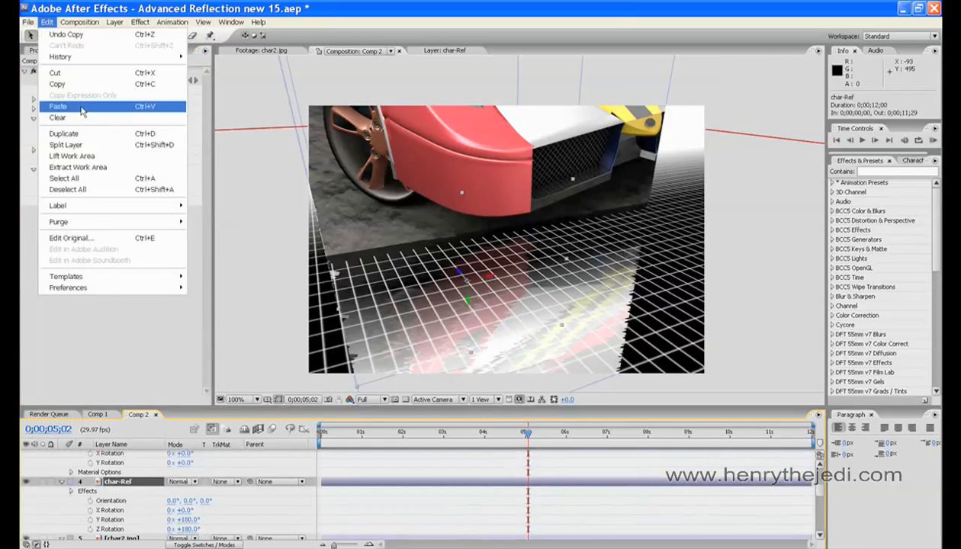
{"action": "left_click", "coordinate": [82, 112]}
Step: Track the camera sideways from the car to bring the woman's portrait into view
{"action": "left_click", "coordinate": [89, 35]}
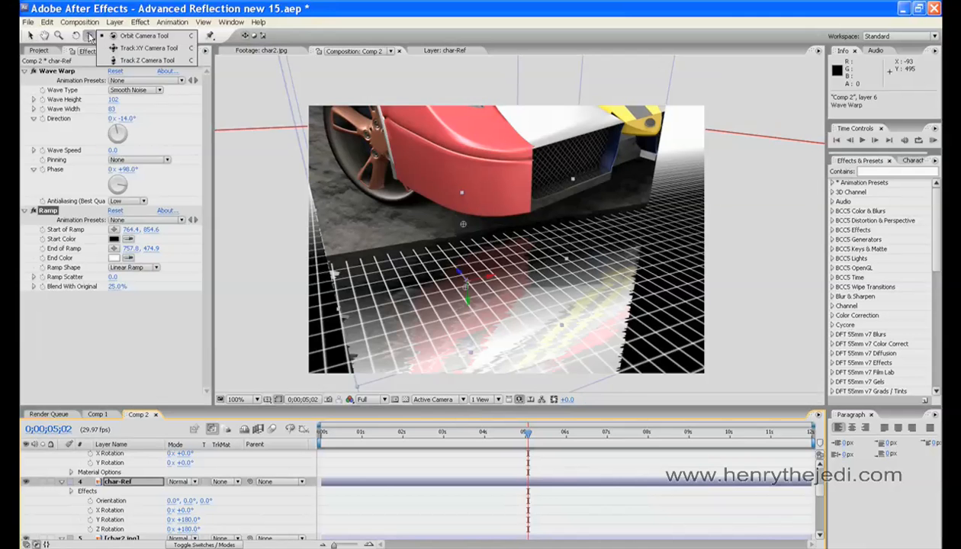
{"action": "left_click", "coordinate": [119, 56]}
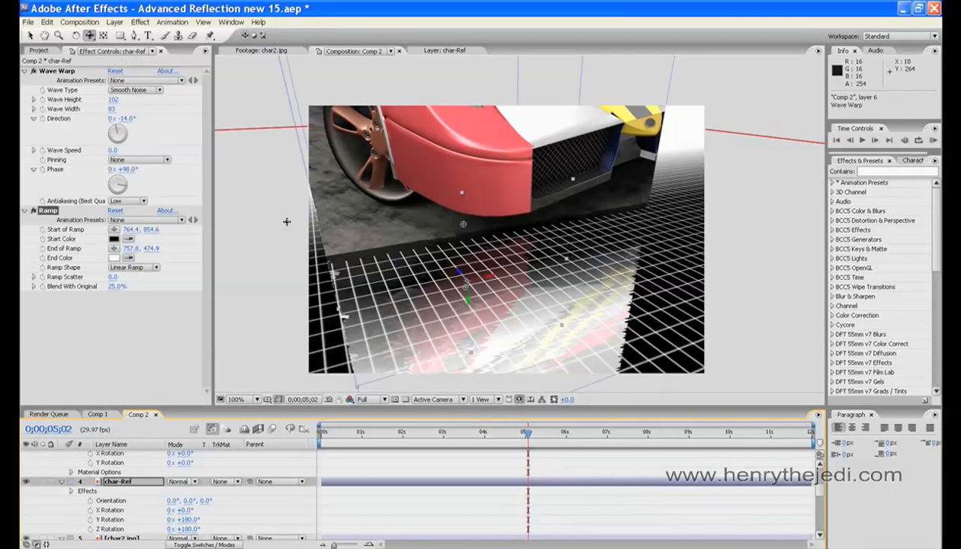
{"action": "left_click_drag", "start_coordinate": [285, 216], "coordinate": [616, 383]}
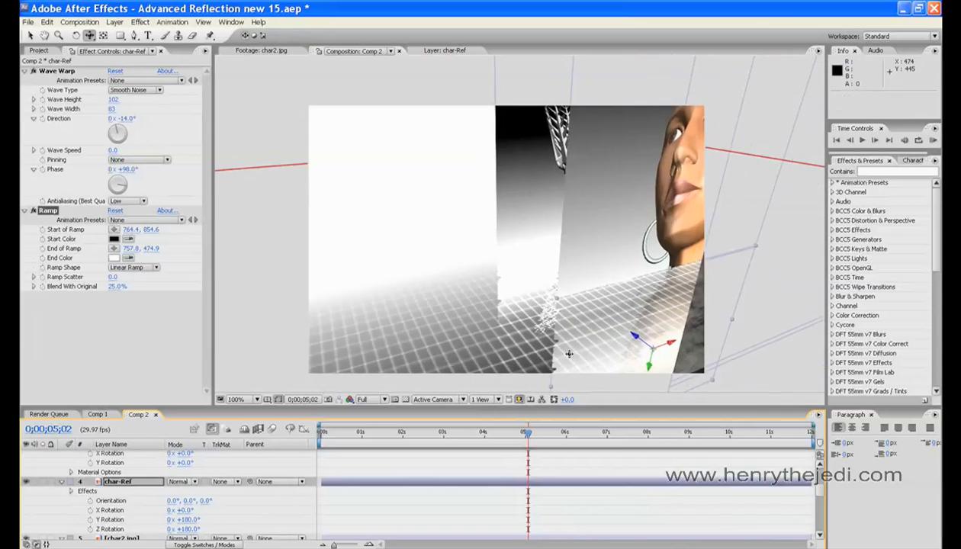
Step: Paste the copied Ramp effect onto the Limpopo-Ref layer
{"action": "left_click", "coordinate": [33, 37]}
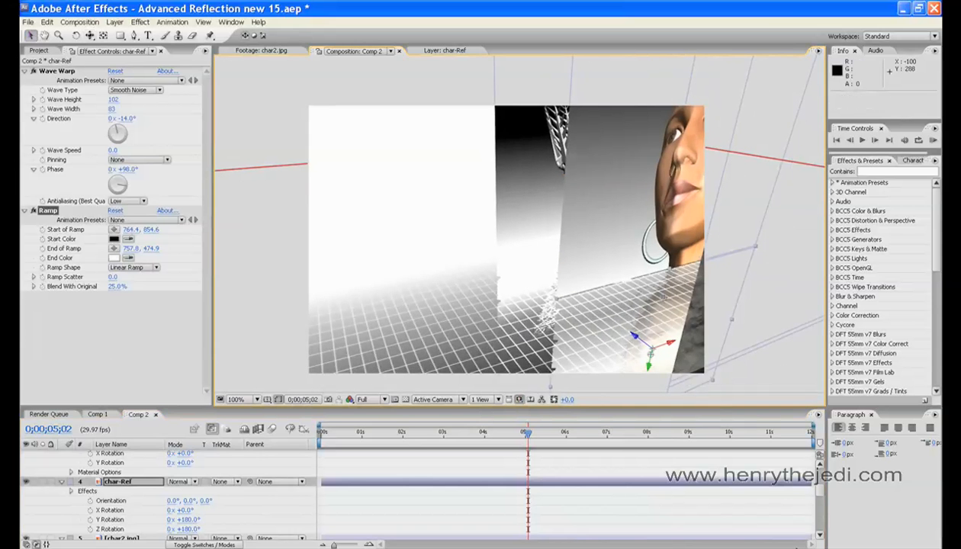
{"action": "left_click_drag", "start_coordinate": [820, 490], "coordinate": [820, 473]}
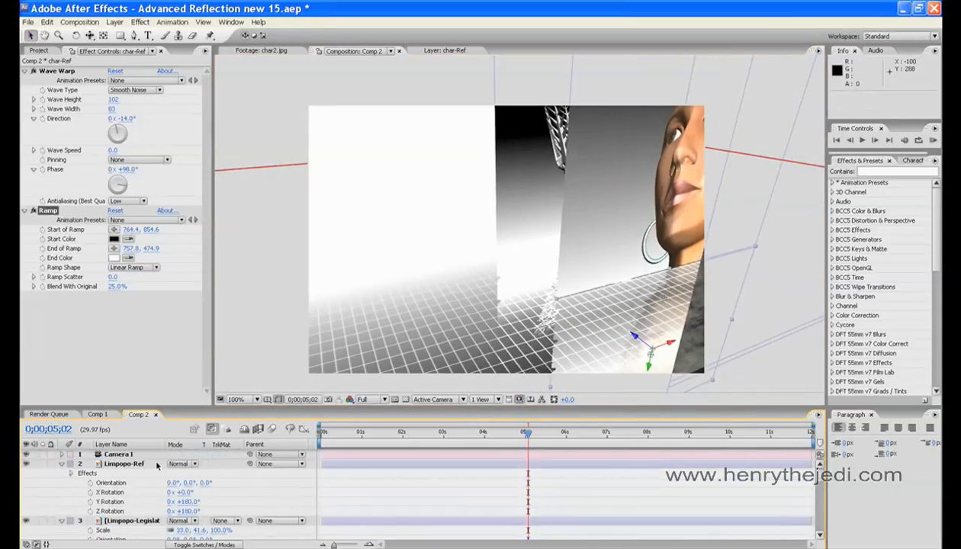
{"action": "left_click", "coordinate": [136, 464]}
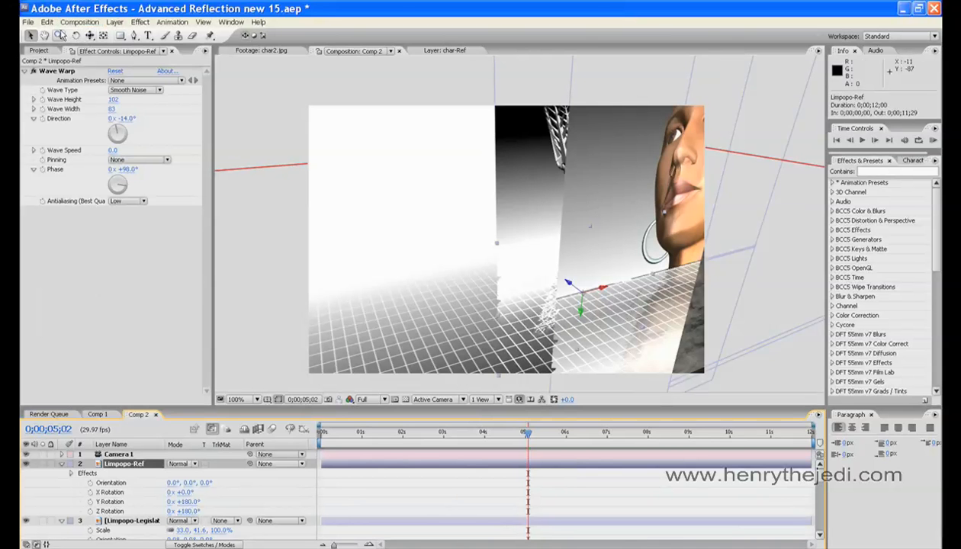
{"action": "left_click", "coordinate": [46, 22]}
{"action": "left_click", "coordinate": [61, 106]}
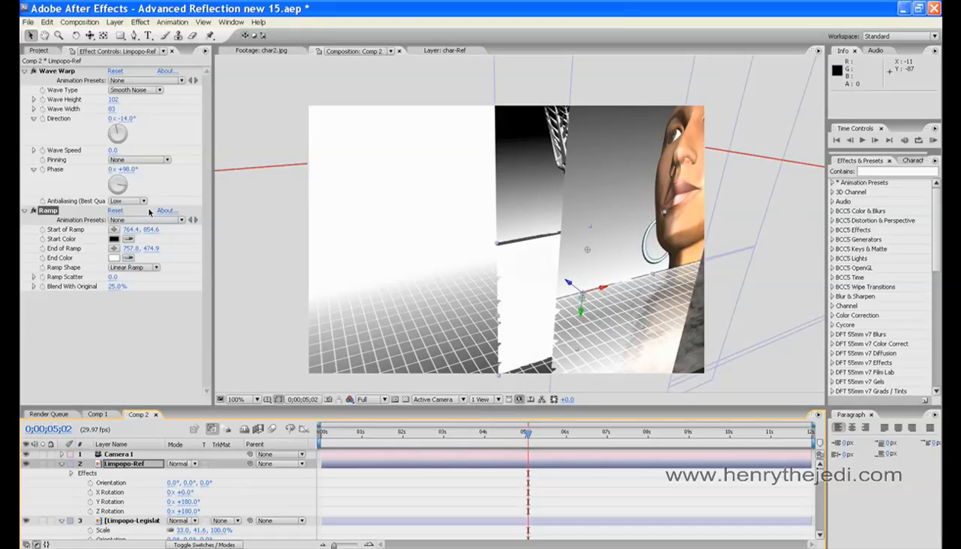
Step: Orbit the camera to inspect the Limpopo reflection and delete the Ramp effect from the Limpopo-Ref layer
{"action": "left_click_drag", "start_coordinate": [88, 39], "coordinate": [114, 44]}
{"action": "left_click_drag", "start_coordinate": [492, 285], "coordinate": [511, 259]}
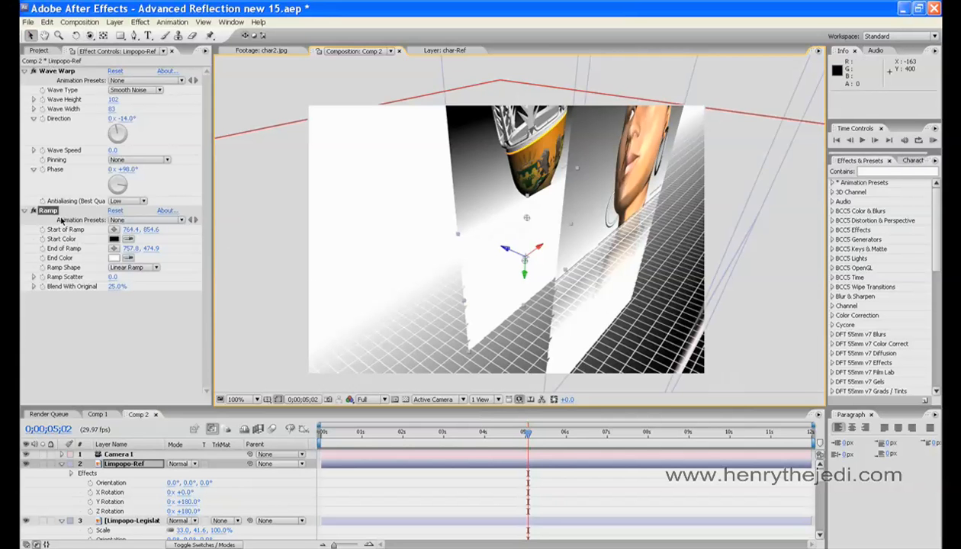
{"action": "left_click", "coordinate": [55, 213]}
{"action": "key", "text": "Delete"}
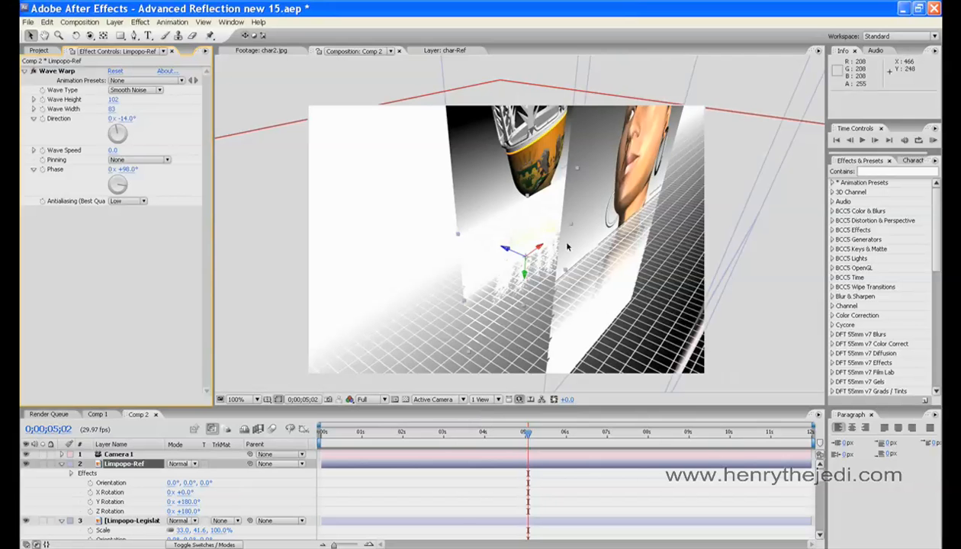
Step: Orbit the camera back to a lower, more frontal view of the woman's portrait and its reflection
{"action": "left_click_drag", "start_coordinate": [619, 330], "coordinate": [513, 310]}
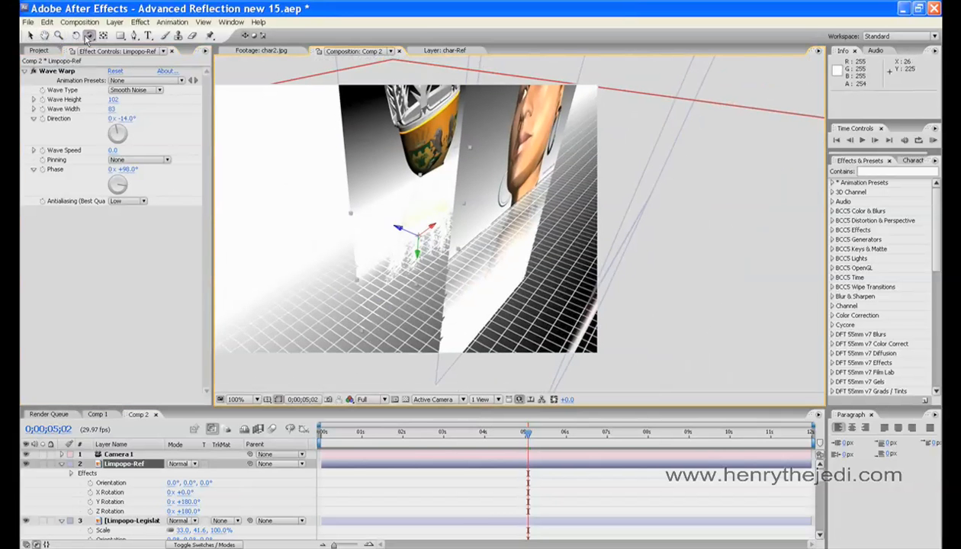
{"action": "left_click_drag", "start_coordinate": [499, 269], "coordinate": [461, 245]}
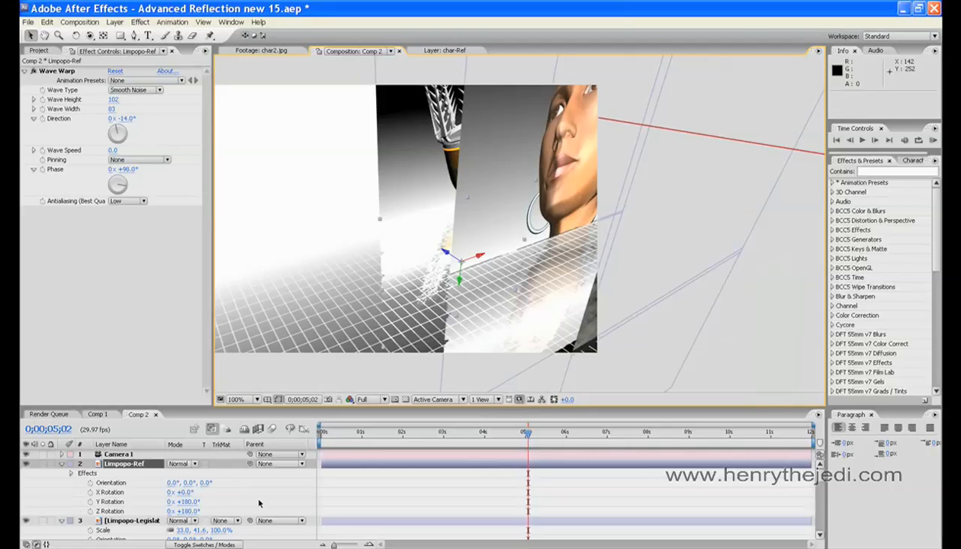
Step: Set the char-Ref Ramp's Blend With Original to 42%, its start point to about 705.2, 1056.6 and its end point to about 733.8, 383.5
{"action": "scroll", "coordinate": [818, 488], "scroll_direction": "down", "scroll_amount": 5}
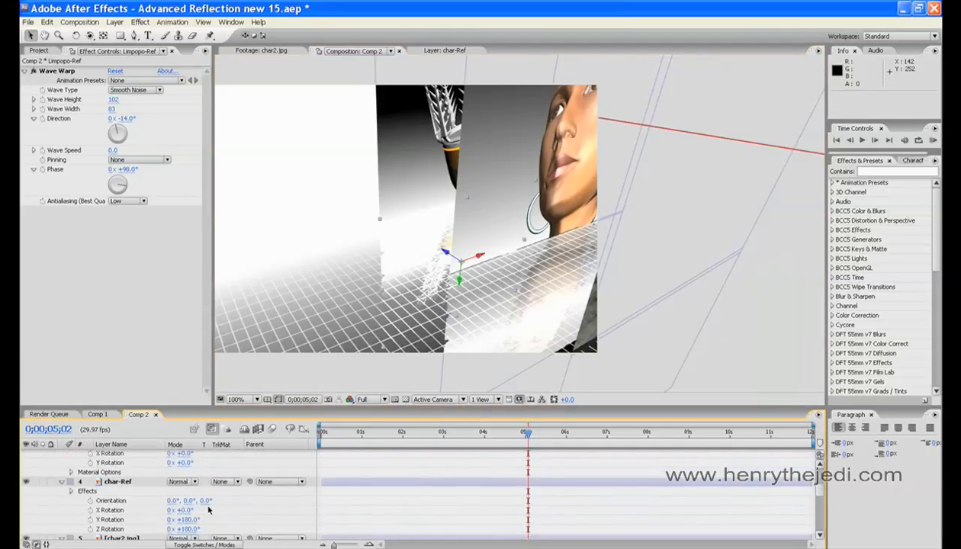
{"action": "left_click", "coordinate": [122, 481]}
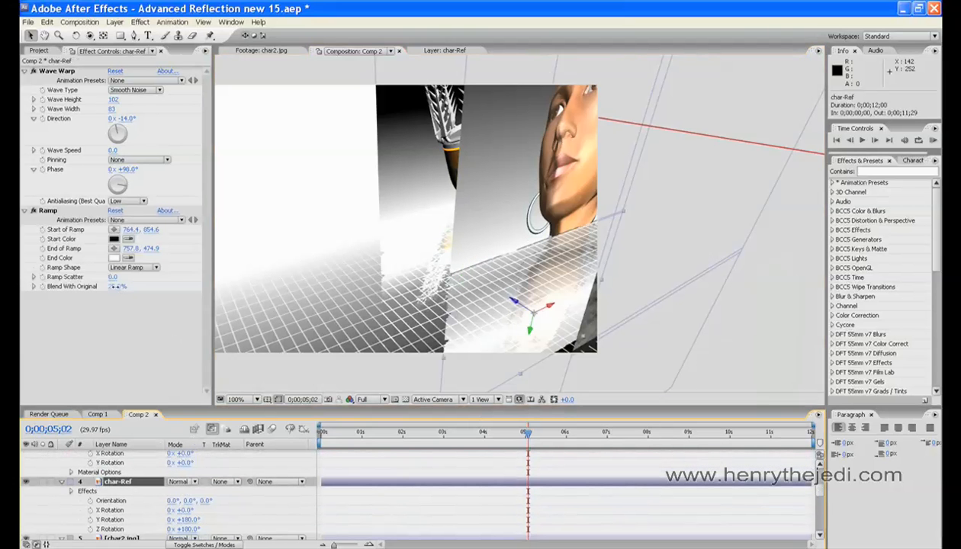
{"action": "mouse_move", "coordinate": [114, 287]}
{"action": "left_mouse_down"}
{"action": "mouse_move", "coordinate": [137, 279]}
{"action": "mouse_move", "coordinate": [116, 281]}
{"action": "left_mouse_up"}
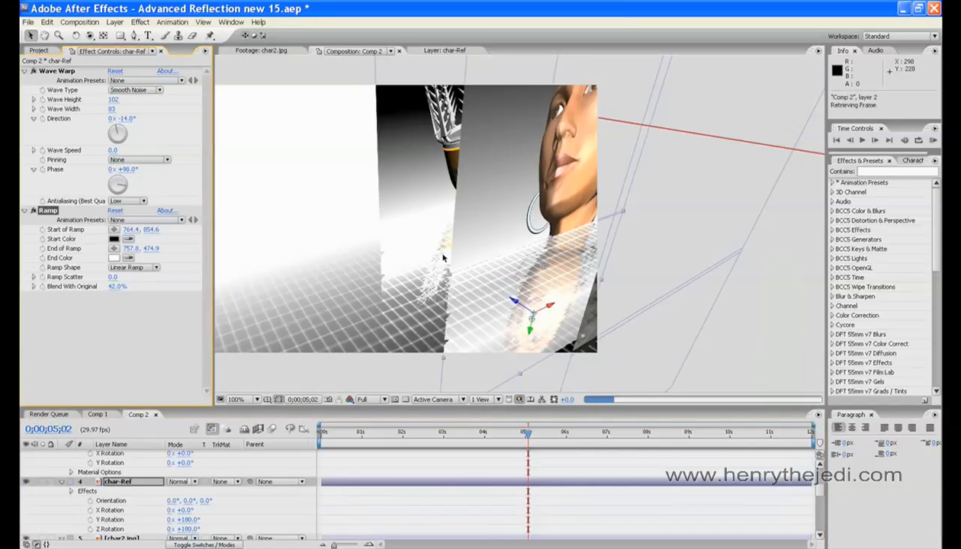
{"action": "mouse_move", "coordinate": [545, 266]}
{"action": "left_mouse_down"}
{"action": "mouse_move", "coordinate": [548, 233]}
{"action": "mouse_move", "coordinate": [538, 259]}
{"action": "left_mouse_up"}
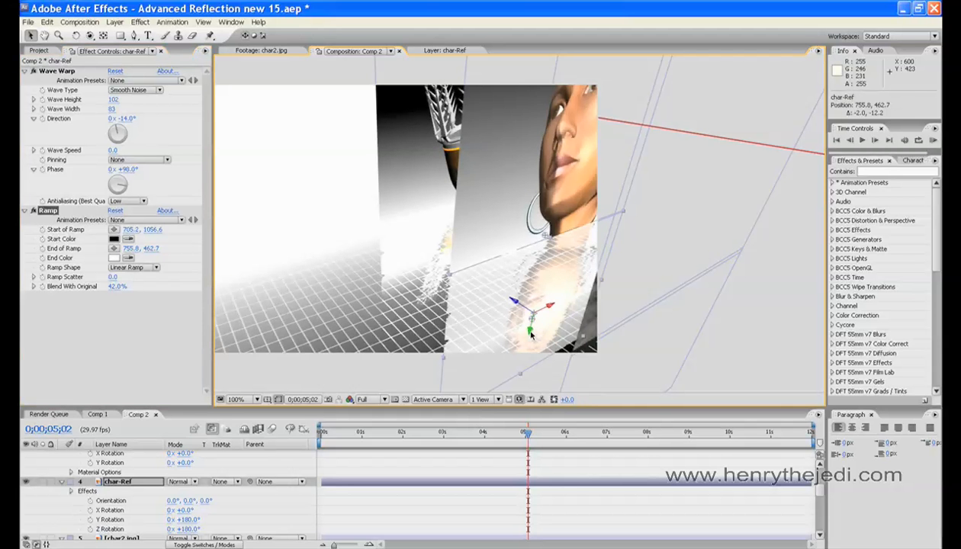
{"action": "mouse_move", "coordinate": [532, 333]}
{"action": "left_mouse_down"}
{"action": "mouse_move", "coordinate": [526, 354]}
{"action": "mouse_move", "coordinate": [531, 321]}
{"action": "mouse_move", "coordinate": [527, 335]}
{"action": "left_mouse_up"}
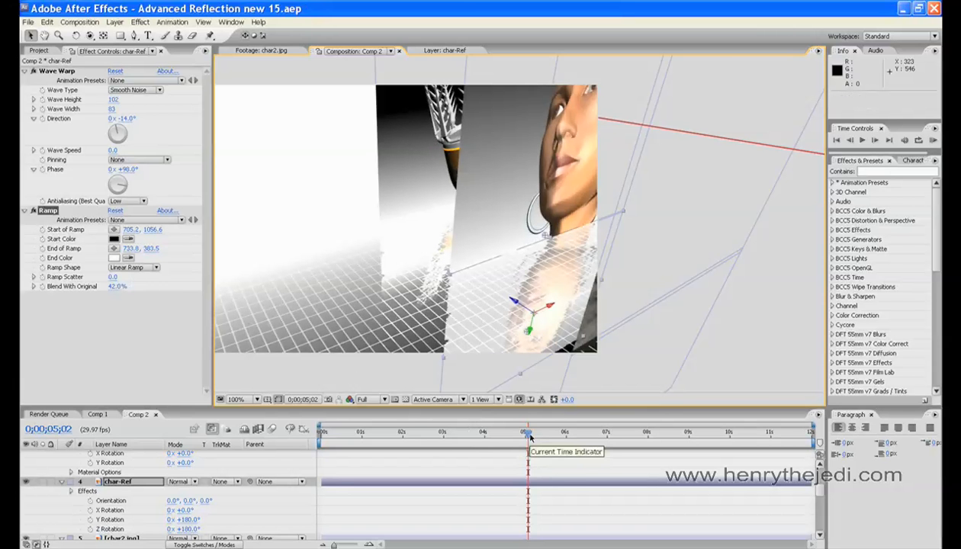
Step: Go to 0;00;00;00 in Comp 2 and reveal Camera 1's Transform properties
{"action": "left_click", "coordinate": [413, 432]}
{"action": "left_click", "coordinate": [322, 440]}
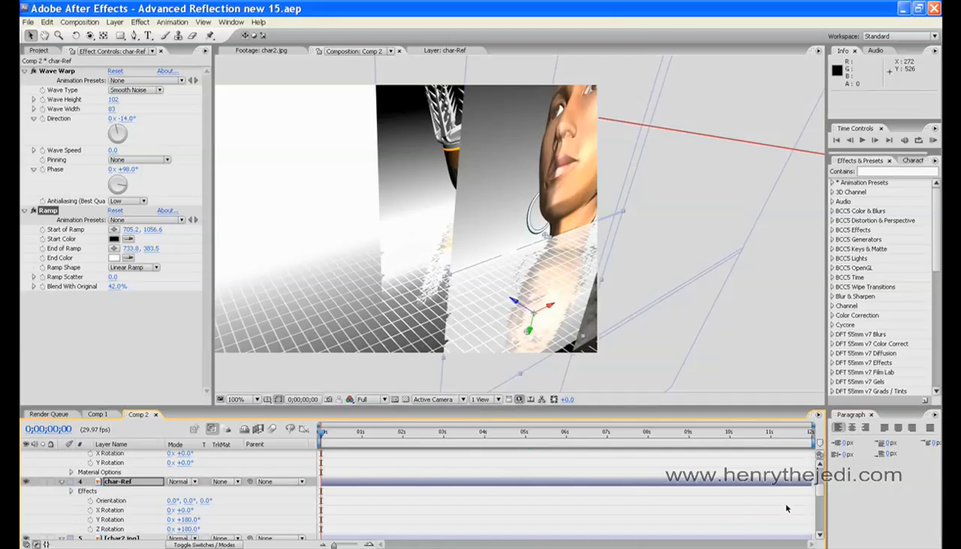
{"action": "left_click_drag", "start_coordinate": [819, 495], "coordinate": [824, 458]}
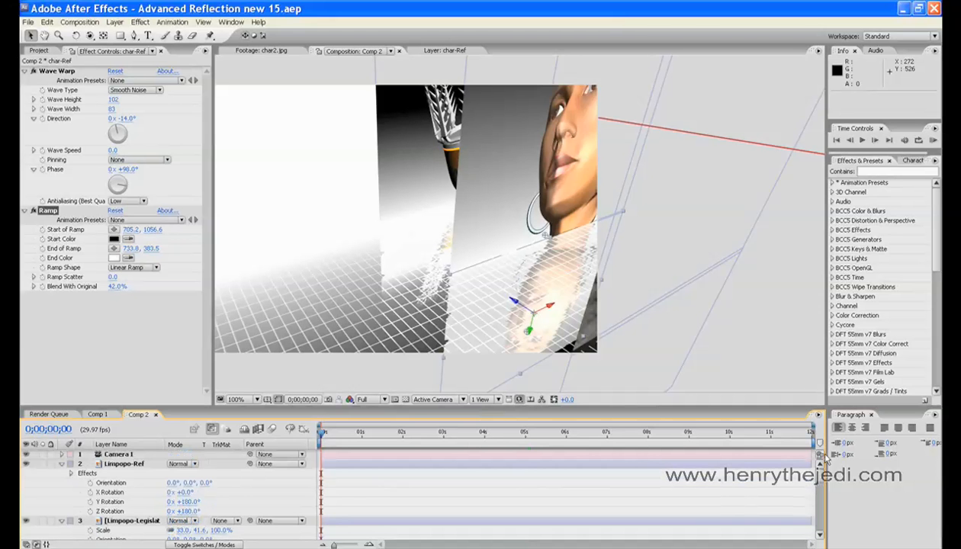
{"action": "left_click", "coordinate": [63, 464]}
{"action": "left_click", "coordinate": [62, 454]}
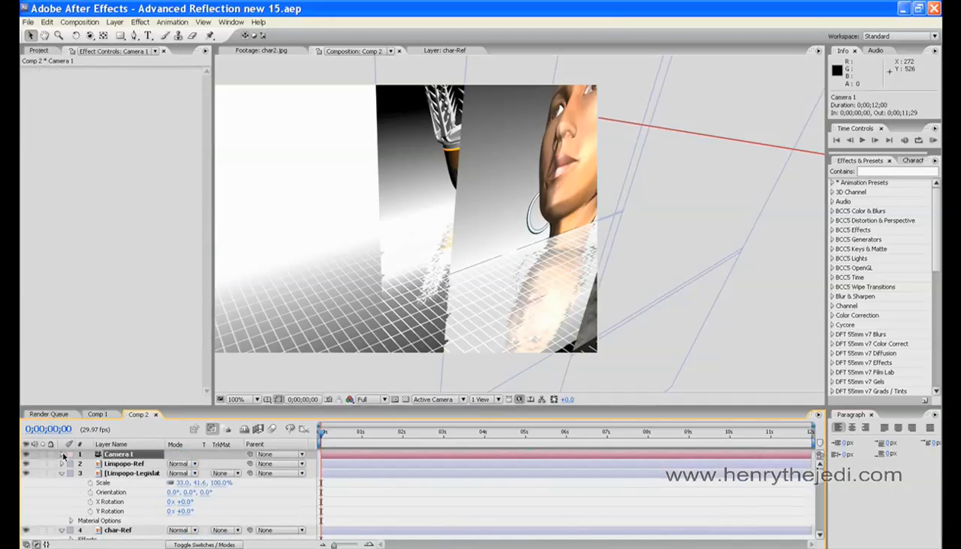
{"action": "left_click", "coordinate": [62, 455]}
{"action": "left_click", "coordinate": [71, 465]}
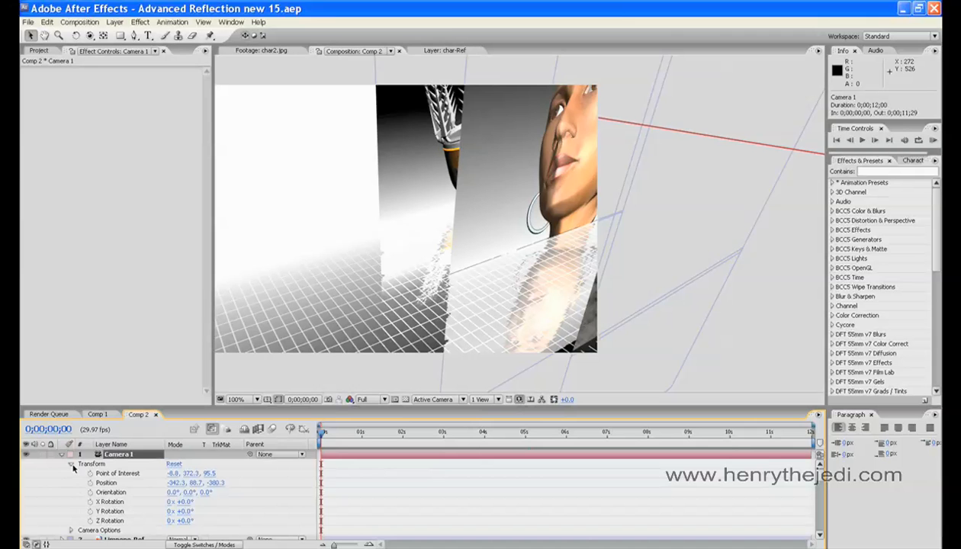
Step: Start keyframing Camera 1's Point of Interest, Position, Orientation and X, Y and Z Rotation at 0;00;00;00
{"action": "left_click", "coordinate": [90, 520]}
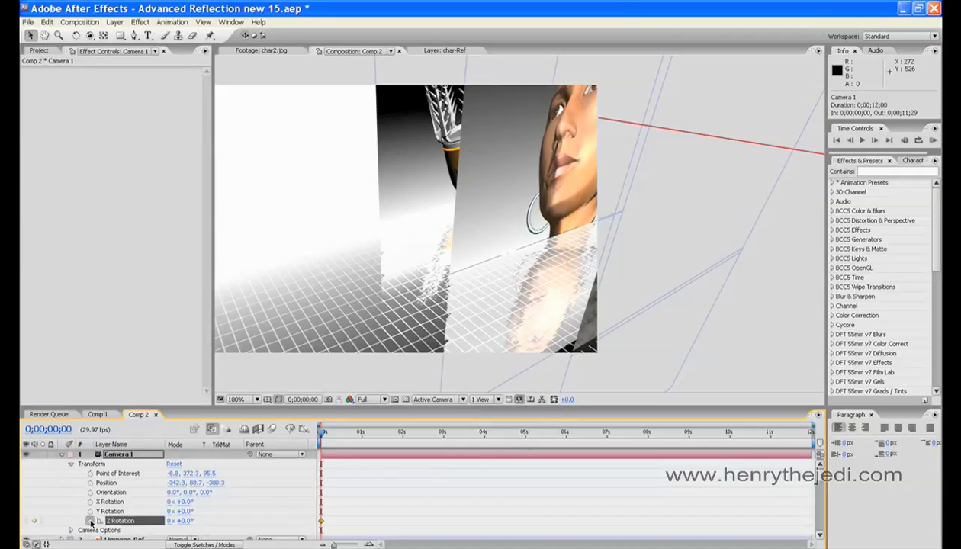
{"action": "left_click", "coordinate": [90, 511]}
{"action": "left_click", "coordinate": [90, 502]}
{"action": "left_click", "coordinate": [90, 492]}
{"action": "left_click", "coordinate": [90, 482]}
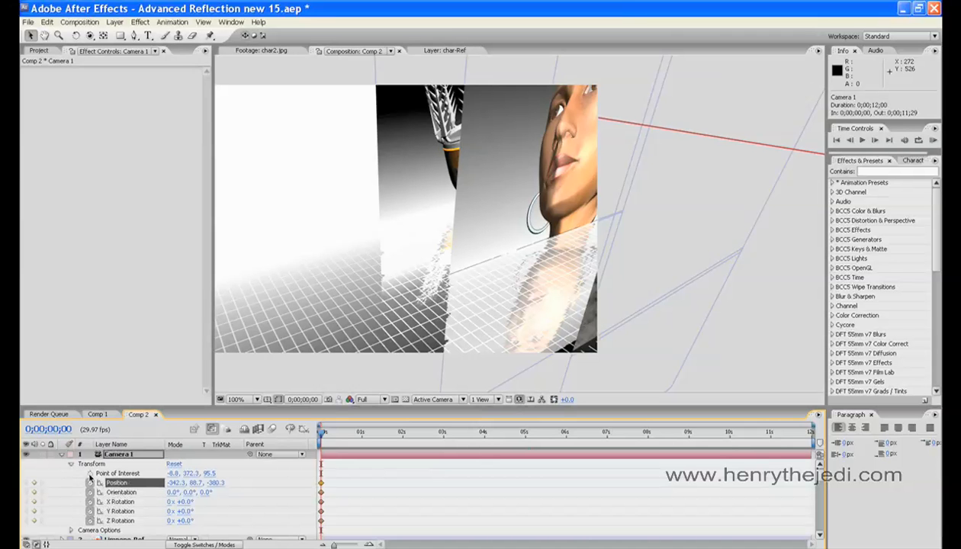
{"action": "left_click", "coordinate": [90, 472]}
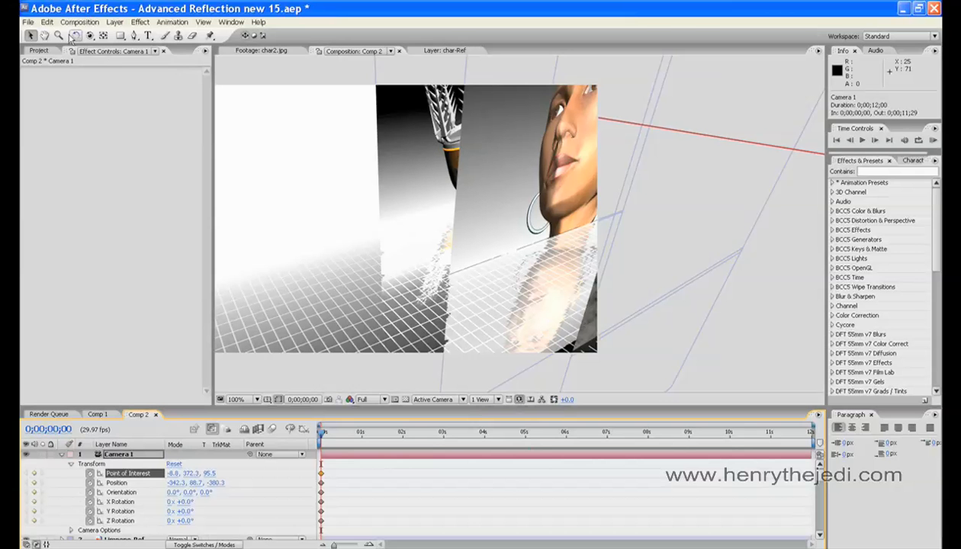
Step: Orbit, track and pull back the camera for a wide opening view of the three pictures, with Position about -785.9, -542.1, 749.2
{"action": "left_click_drag", "start_coordinate": [89, 38], "coordinate": [117, 41]}
{"action": "left_click_drag", "start_coordinate": [365, 241], "coordinate": [274, 221]}
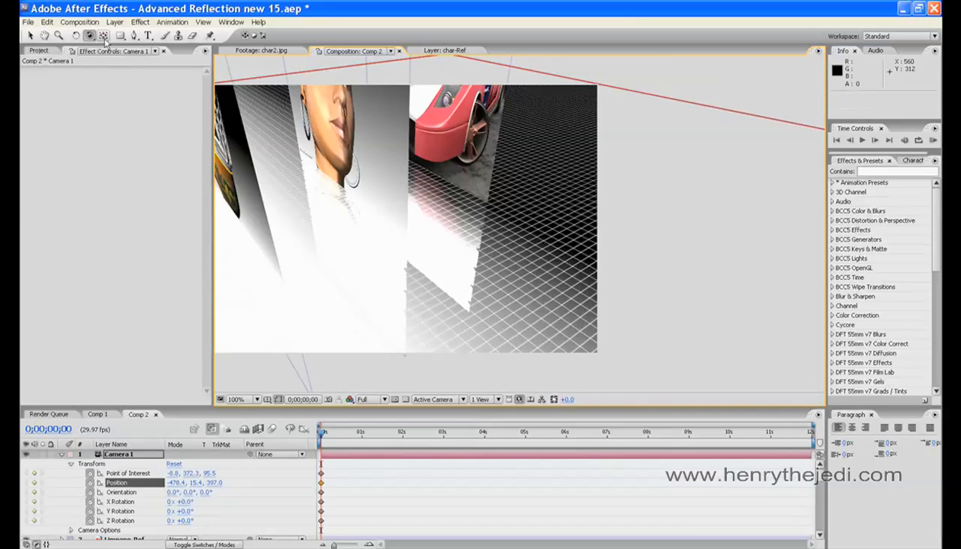
{"action": "left_click_drag", "start_coordinate": [91, 40], "coordinate": [105, 53]}
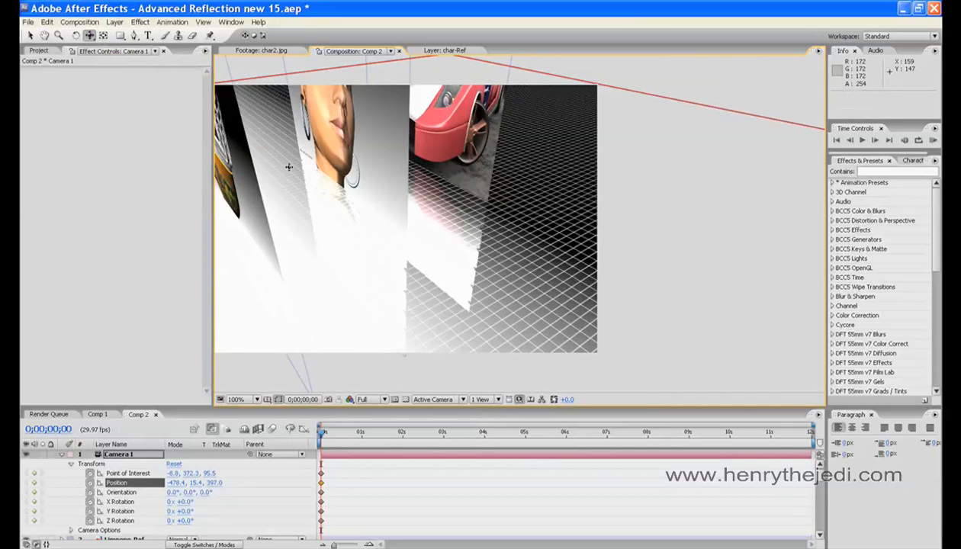
{"action": "left_click_drag", "start_coordinate": [290, 166], "coordinate": [343, 256]}
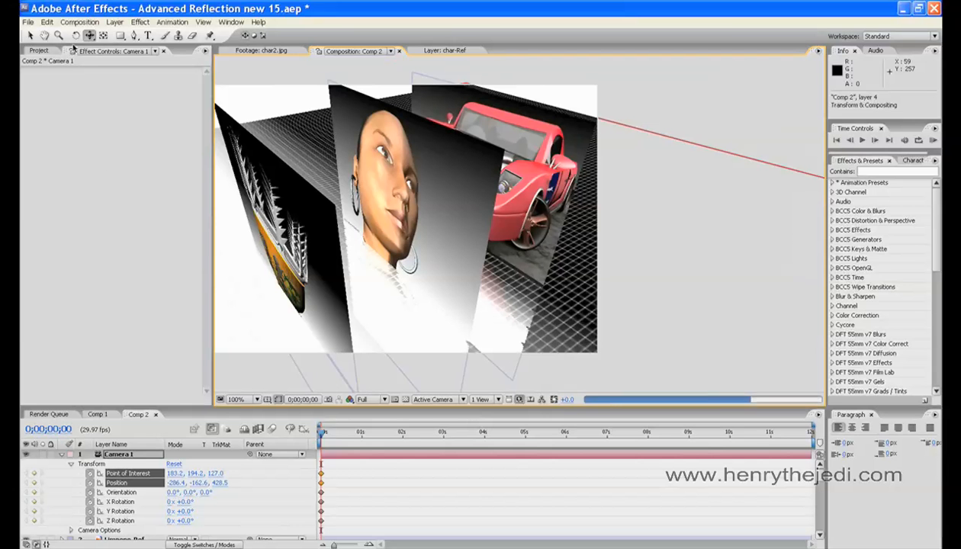
{"action": "left_click_drag", "start_coordinate": [89, 36], "coordinate": [119, 65]}
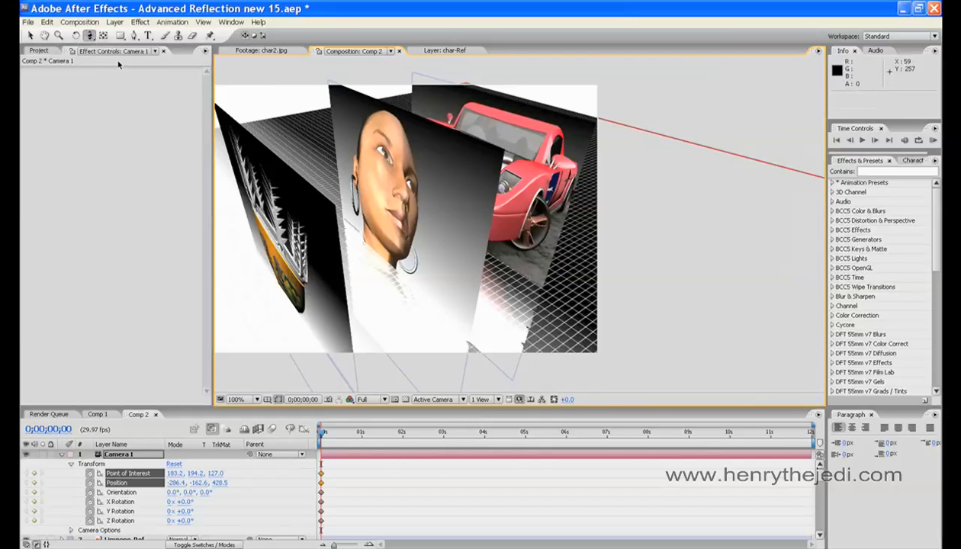
{"action": "left_click_drag", "start_coordinate": [431, 196], "coordinate": [375, 315]}
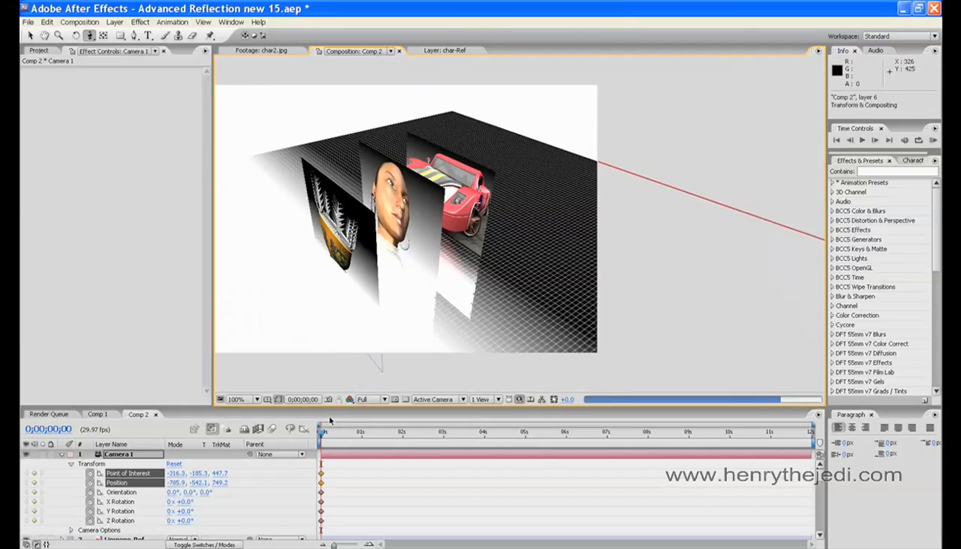
Step: At 0;00;05;09, orbit the camera around the pictures and track it to frame the red car in front
{"action": "left_click_drag", "start_coordinate": [321, 434], "coordinate": [537, 435]}
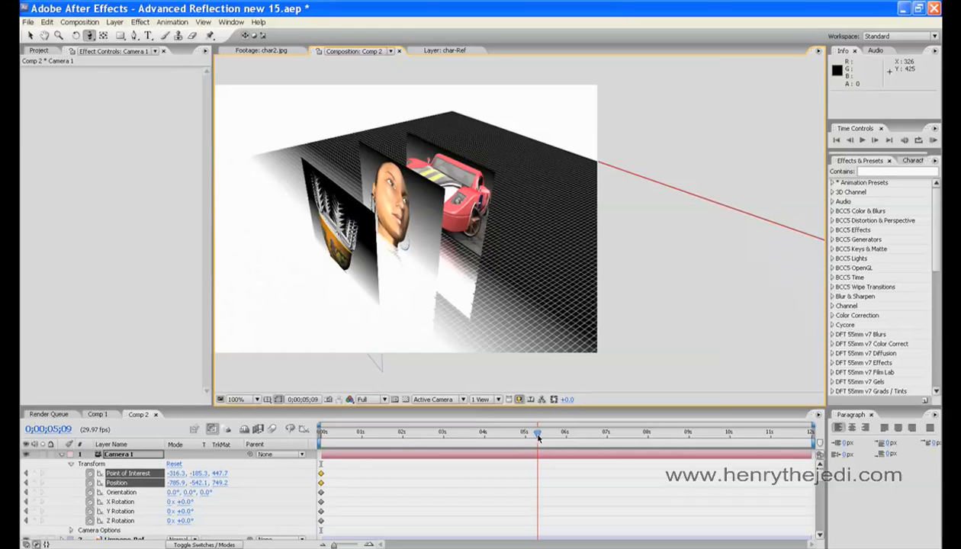
{"action": "left_click_drag", "start_coordinate": [89, 35], "coordinate": [145, 36]}
{"action": "left_click_drag", "start_coordinate": [364, 160], "coordinate": [264, 177]}
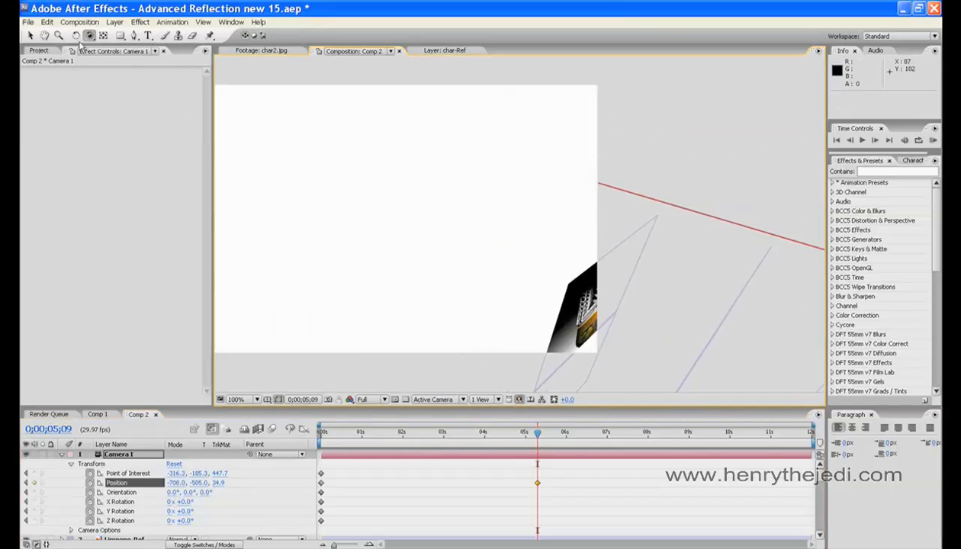
{"action": "left_click_drag", "start_coordinate": [88, 36], "coordinate": [141, 48]}
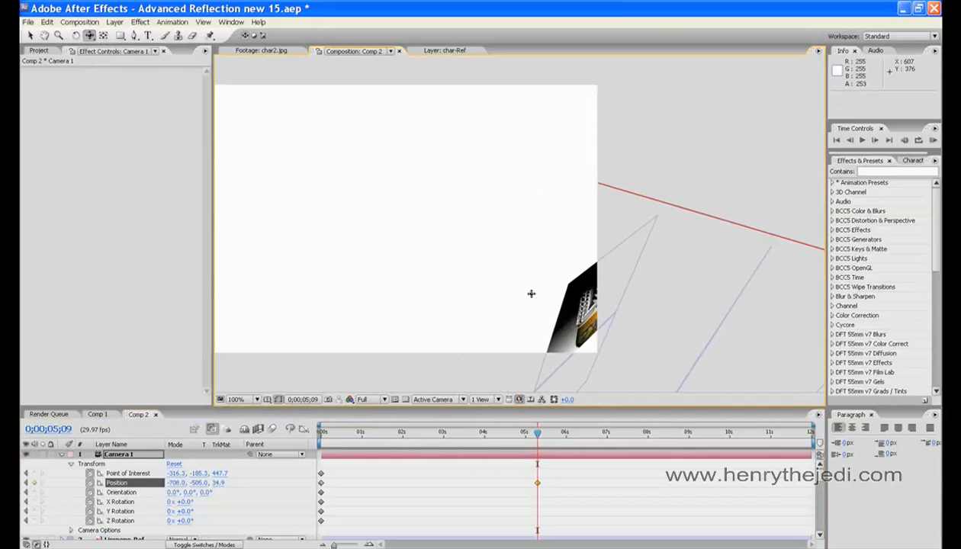
{"action": "left_click_drag", "start_coordinate": [526, 291], "coordinate": [358, 176]}
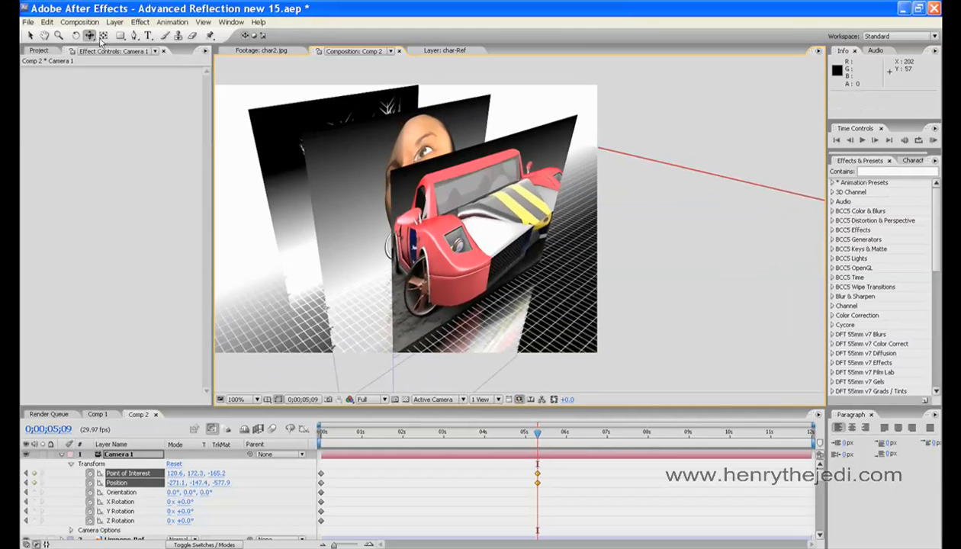
Step: Raise the camera's angle and pull it back at 0;00;05;09 to frame all three pictures, with Position about -524.1, -667.9, -487.8
{"action": "mouse_move", "coordinate": [90, 37]}
{"action": "left_mouse_down"}
{"action": "mouse_move", "coordinate": [100, 58]}
{"action": "mouse_move", "coordinate": [94, 38]}
{"action": "mouse_move", "coordinate": [106, 36]}
{"action": "left_mouse_up"}
{"action": "left_click_drag", "start_coordinate": [369, 180], "coordinate": [209, 124]}
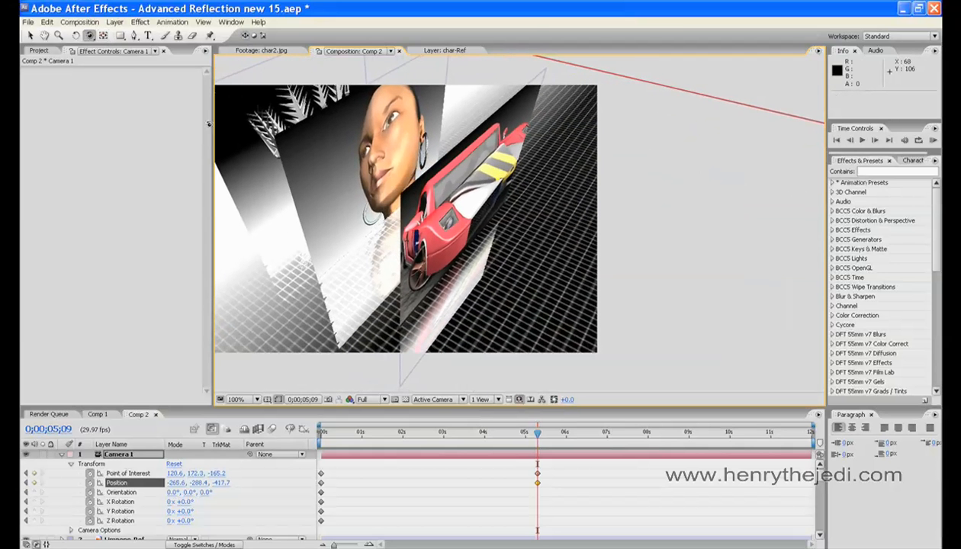
{"action": "left_click_drag", "start_coordinate": [89, 36], "coordinate": [119, 48]}
{"action": "left_click_drag", "start_coordinate": [335, 199], "coordinate": [289, 172]}
{"action": "left_click_drag", "start_coordinate": [88, 36], "coordinate": [110, 61]}
{"action": "left_click_drag", "start_coordinate": [350, 212], "coordinate": [365, 318]}
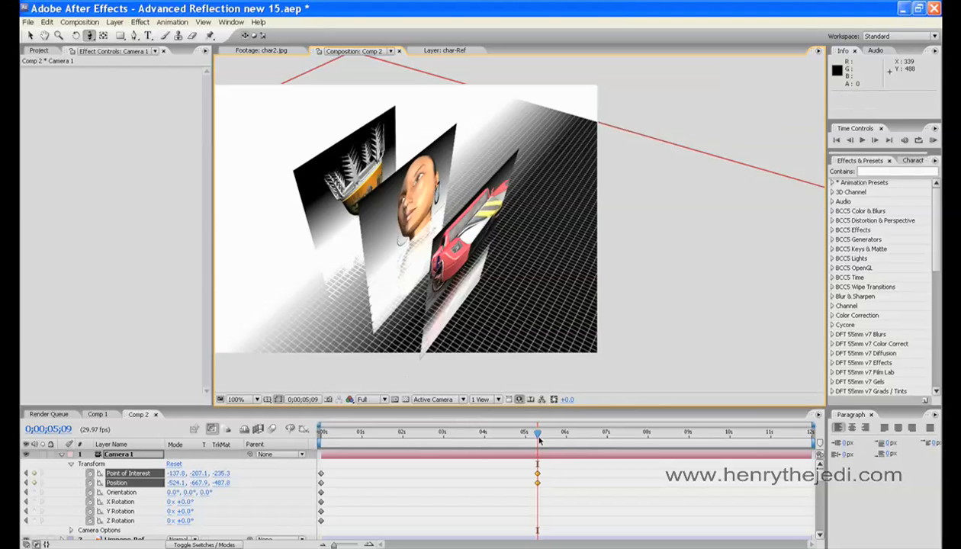
Step: At 0;00;09;06, orbit and track the camera to a frontal close-up of the red car, with Point of Interest about 313.9, 286.8, -37.6
{"action": "left_click_drag", "start_coordinate": [537, 436], "coordinate": [442, 439]}
{"action": "left_click_drag", "start_coordinate": [593, 436], "coordinate": [696, 434]}
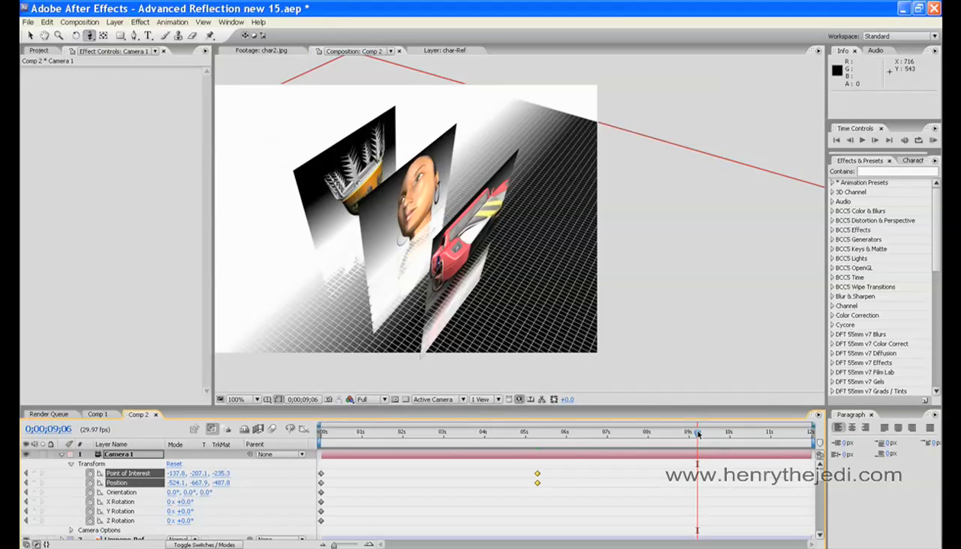
{"action": "left_click", "coordinate": [90, 37]}
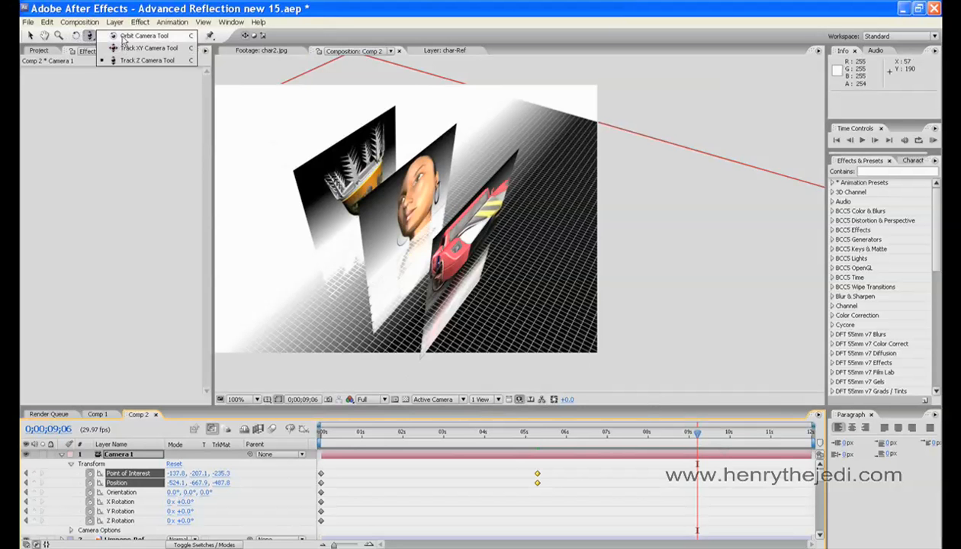
{"action": "left_click", "coordinate": [115, 35]}
{"action": "left_click_drag", "start_coordinate": [467, 238], "coordinate": [322, 169]}
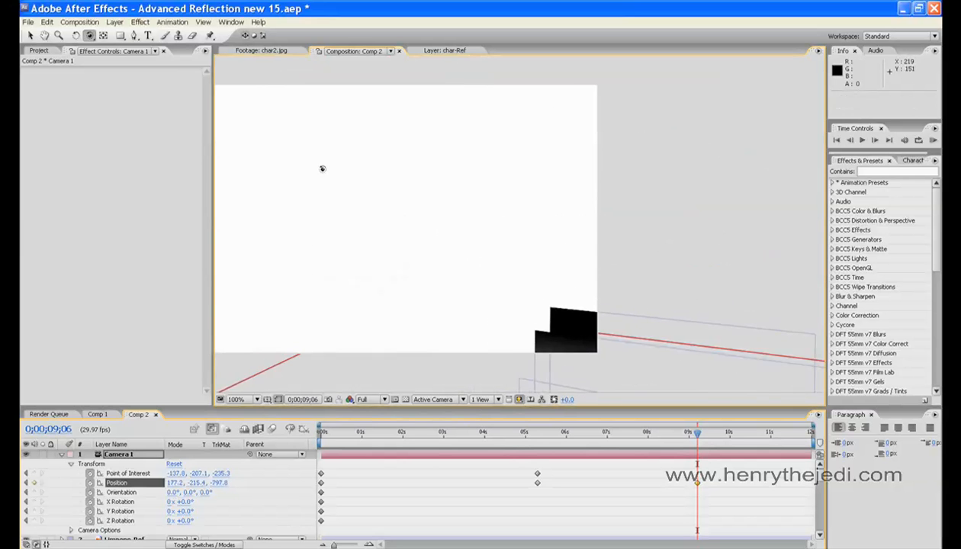
{"action": "left_click", "coordinate": [90, 38]}
{"action": "left_click", "coordinate": [139, 48]}
{"action": "left_click_drag", "start_coordinate": [520, 296], "coordinate": [446, 276]}
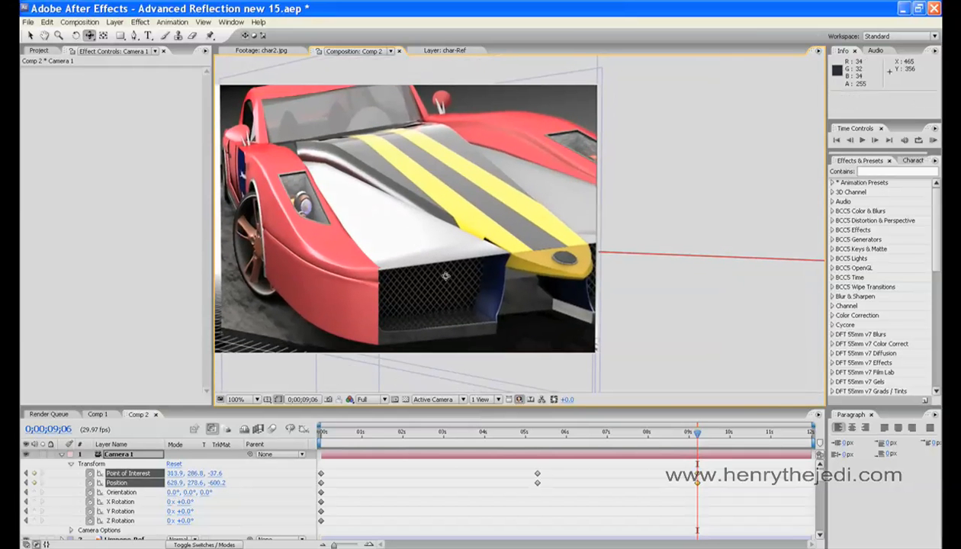
Step: Orbit the camera to a lower, slightly tilted close-up of the red car at 0;00;09;06, with Position about 669.9, 431.2, -560.5
{"action": "left_click", "coordinate": [90, 38]}
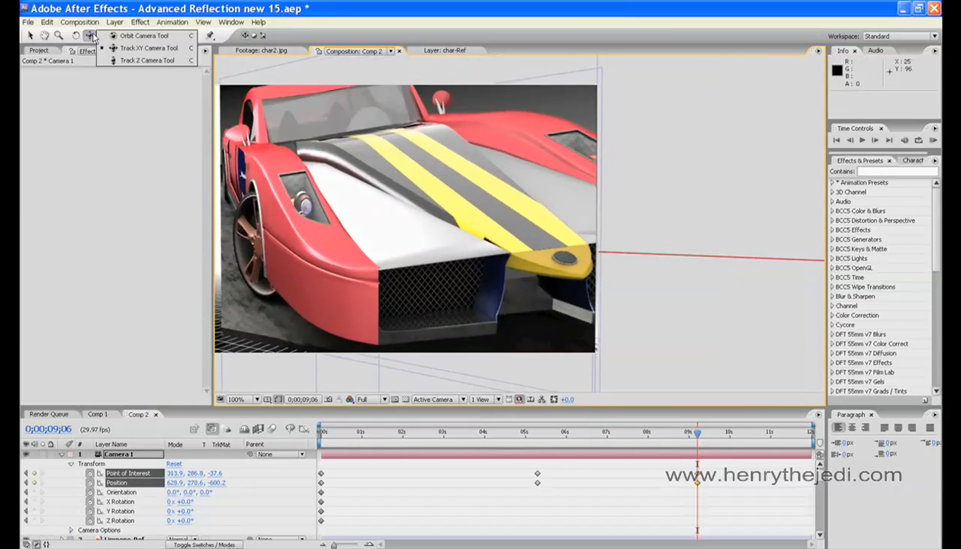
{"action": "left_click", "coordinate": [128, 34]}
{"action": "mouse_move", "coordinate": [371, 188]}
{"action": "left_mouse_down"}
{"action": "mouse_move", "coordinate": [387, 198]}
{"action": "mouse_move", "coordinate": [376, 190]}
{"action": "mouse_move", "coordinate": [377, 205]}
{"action": "left_mouse_up"}
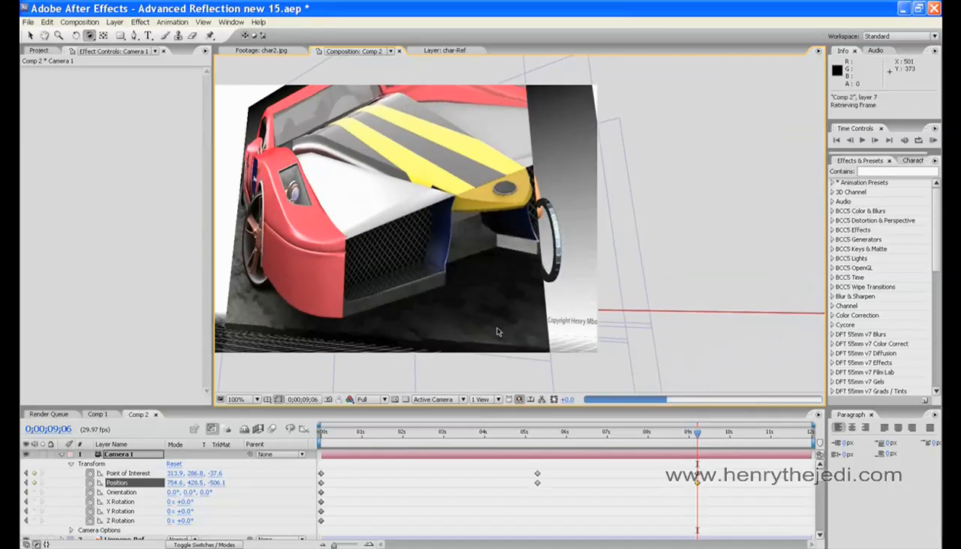
{"action": "left_click_drag", "start_coordinate": [460, 283], "coordinate": [444, 264]}
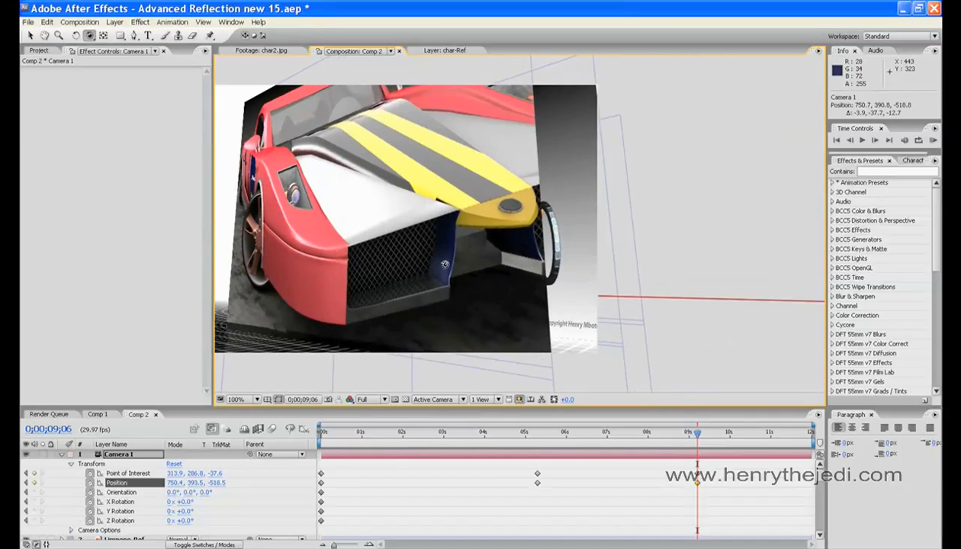
{"action": "left_click_drag", "start_coordinate": [452, 303], "coordinate": [473, 296]}
Step: Try a closing view at 0;00;11;29 by pulling the camera back and tracking it, with Position about 830.2, 418.5, -767.2
{"action": "key", "text": "space"}
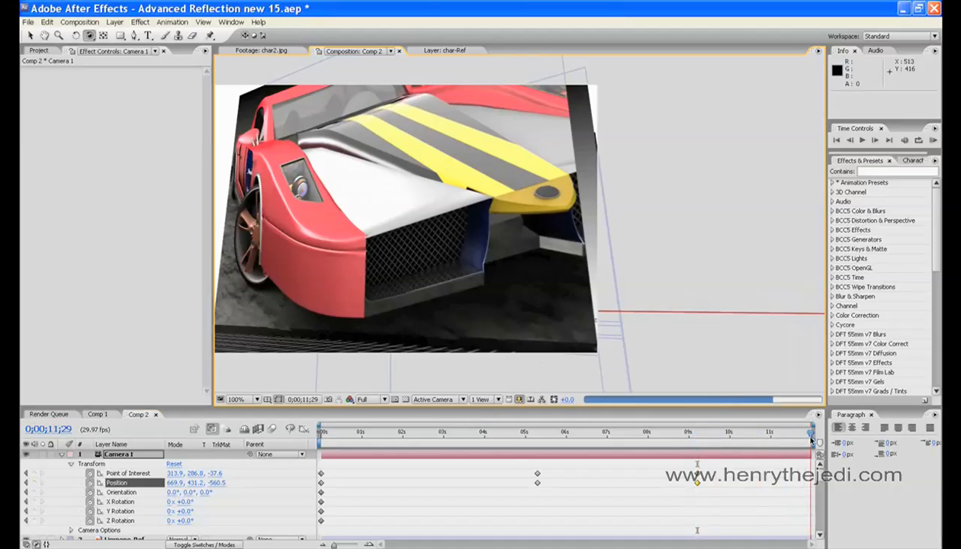
{"action": "left_click_drag", "start_coordinate": [90, 37], "coordinate": [103, 59]}
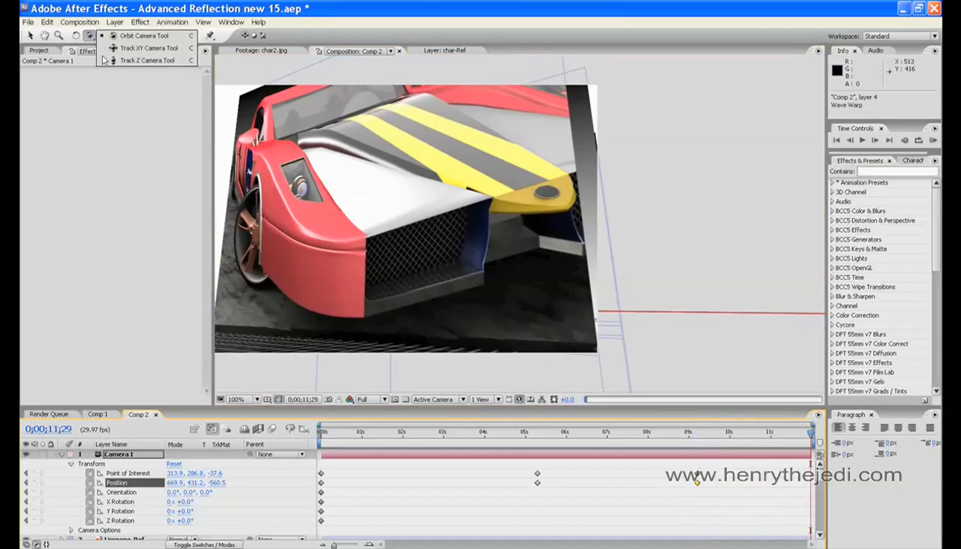
{"action": "left_click_drag", "start_coordinate": [314, 188], "coordinate": [289, 170]}
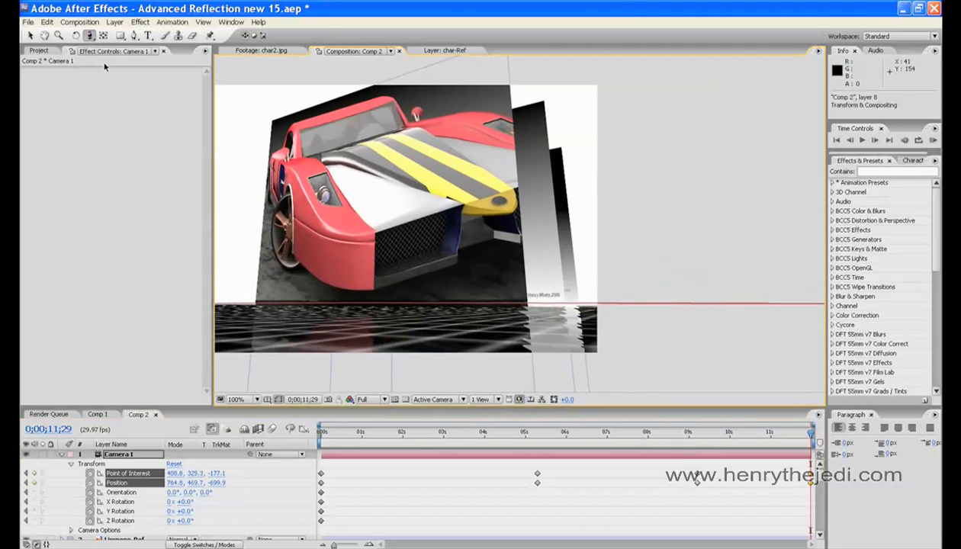
{"action": "left_click_drag", "start_coordinate": [89, 36], "coordinate": [114, 49]}
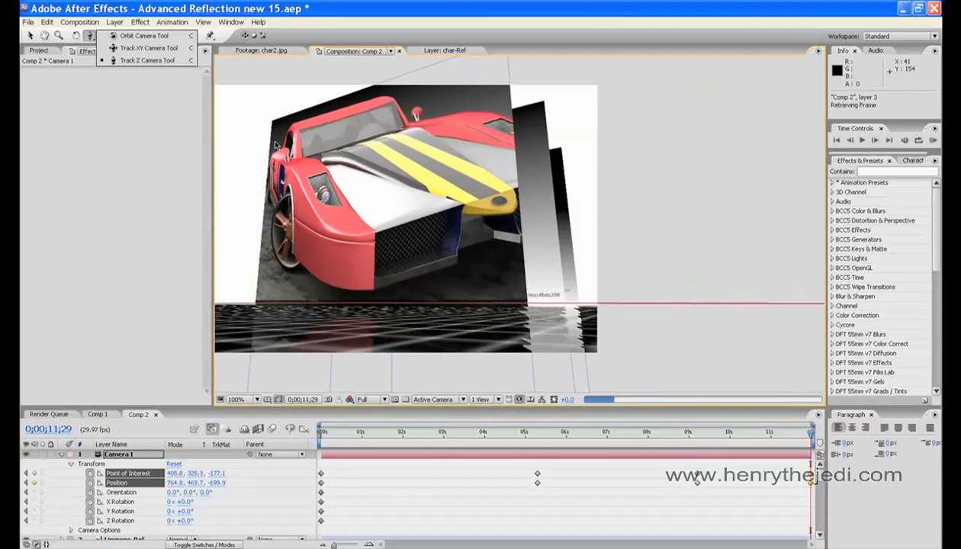
{"action": "left_click_drag", "start_coordinate": [272, 144], "coordinate": [341, 215]}
{"action": "left_click_drag", "start_coordinate": [89, 36], "coordinate": [113, 65]}
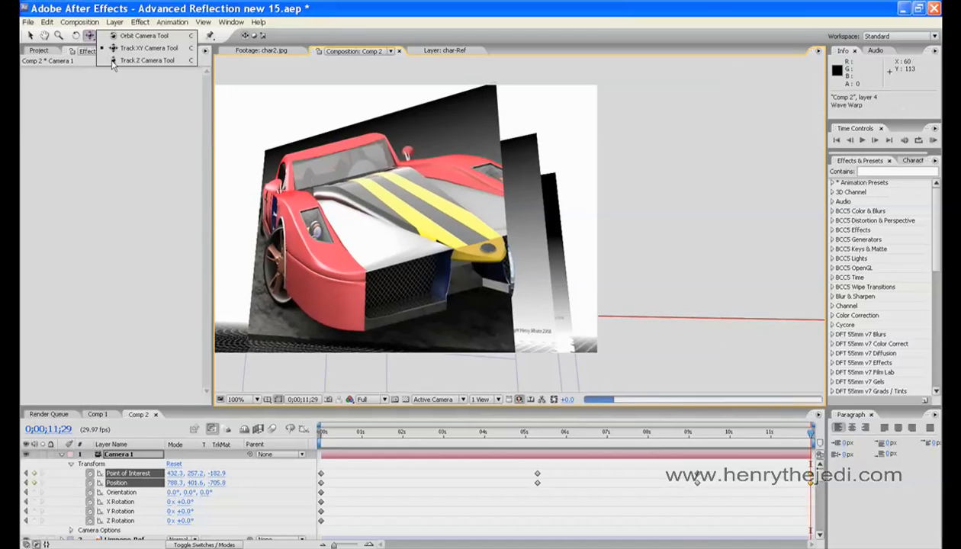
{"action": "left_click_drag", "start_coordinate": [378, 244], "coordinate": [378, 254]}
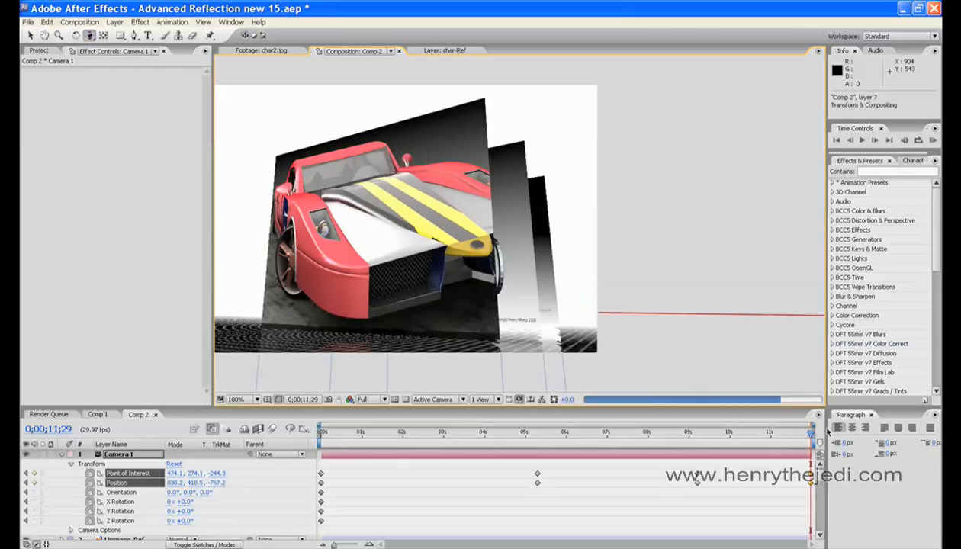
Step: Scrub back through the last camera move and delete Camera 1's keyframes at the end of the timeline
{"action": "left_click_drag", "start_coordinate": [810, 432], "coordinate": [760, 433]}
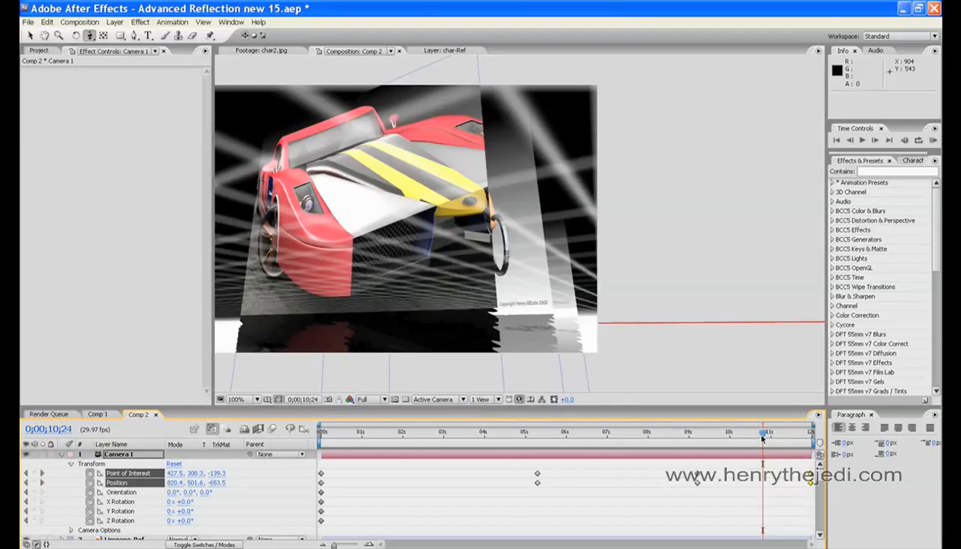
{"action": "left_click_drag", "start_coordinate": [762, 437], "coordinate": [714, 436]}
{"action": "left_click_drag", "start_coordinate": [749, 502], "coordinate": [786, 462]}
{"action": "key", "text": "Delete"}
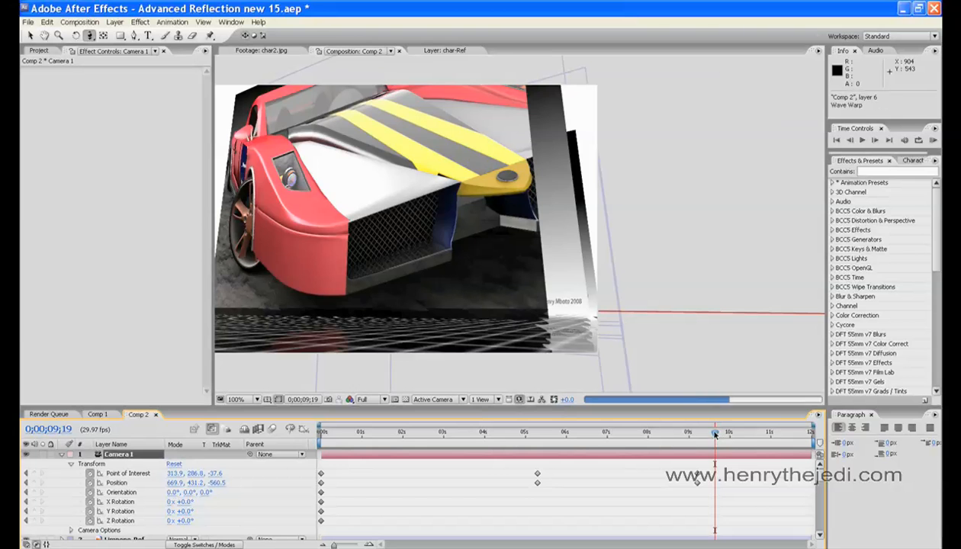
Step: At 0;00;11;29, pull the camera back to a full view of the car picture, with Position about 939.9, 353.7, -975.3
{"action": "left_click_drag", "start_coordinate": [714, 434], "coordinate": [811, 433]}
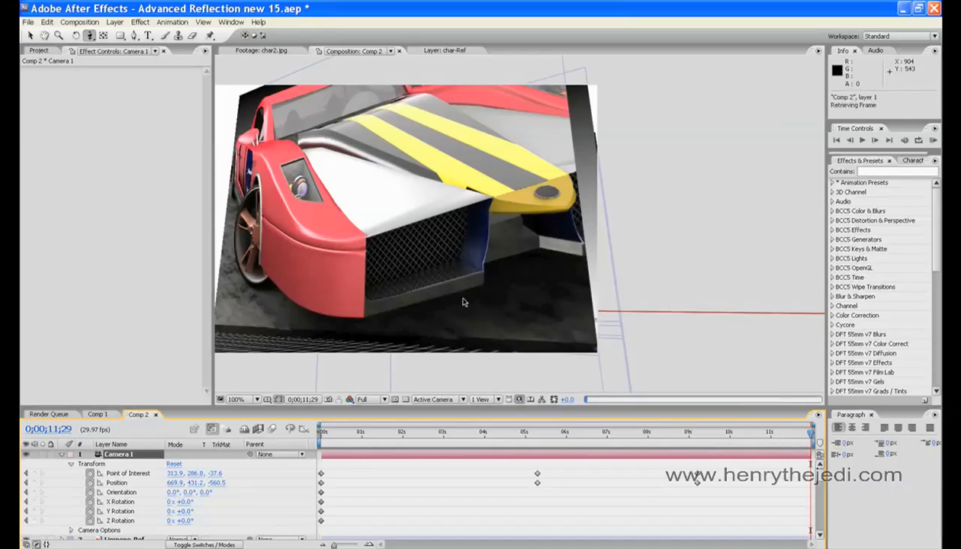
{"action": "left_click", "coordinate": [93, 36]}
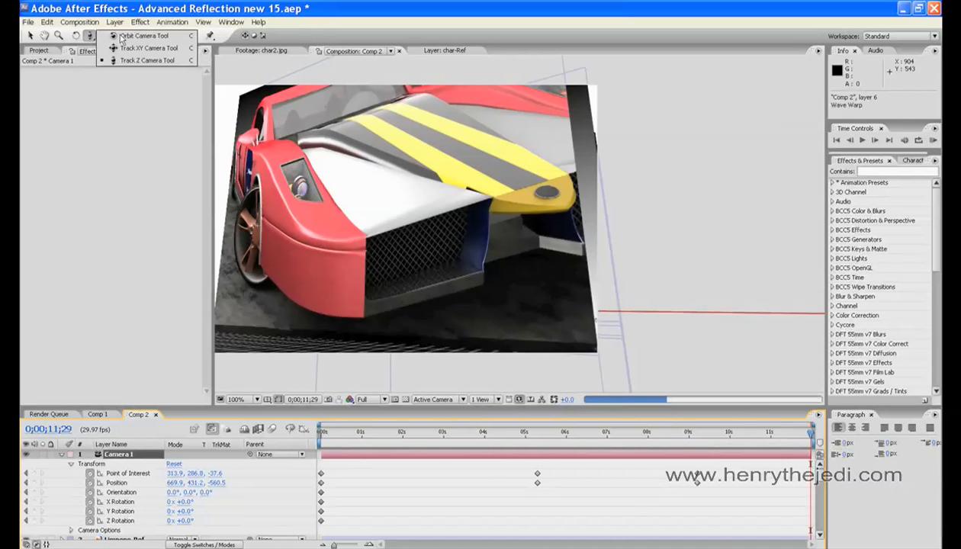
{"action": "left_click_drag", "start_coordinate": [319, 203], "coordinate": [359, 356]}
{"action": "left_click", "coordinate": [89, 36]}
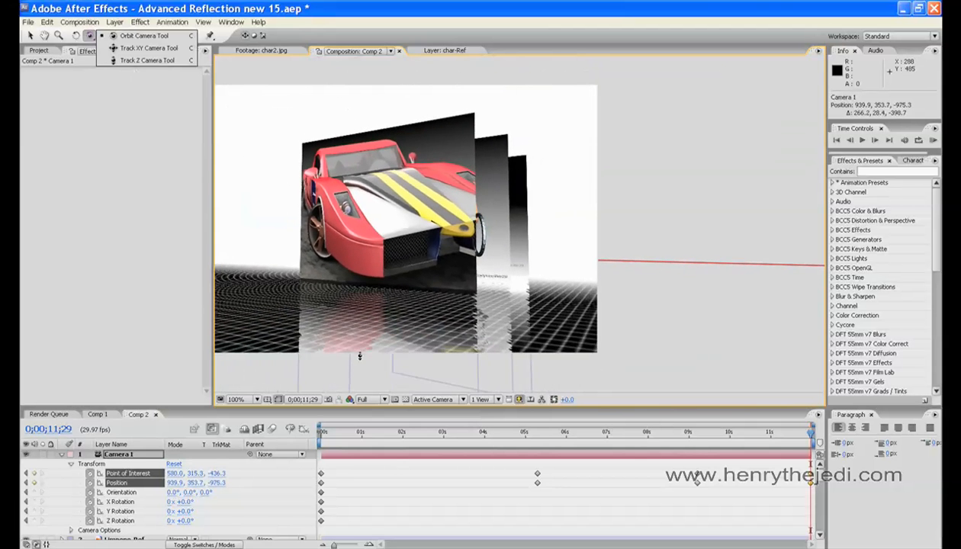
{"action": "left_click", "coordinate": [806, 434]}
{"action": "left_click_drag", "start_coordinate": [805, 437], "coordinate": [470, 434]}
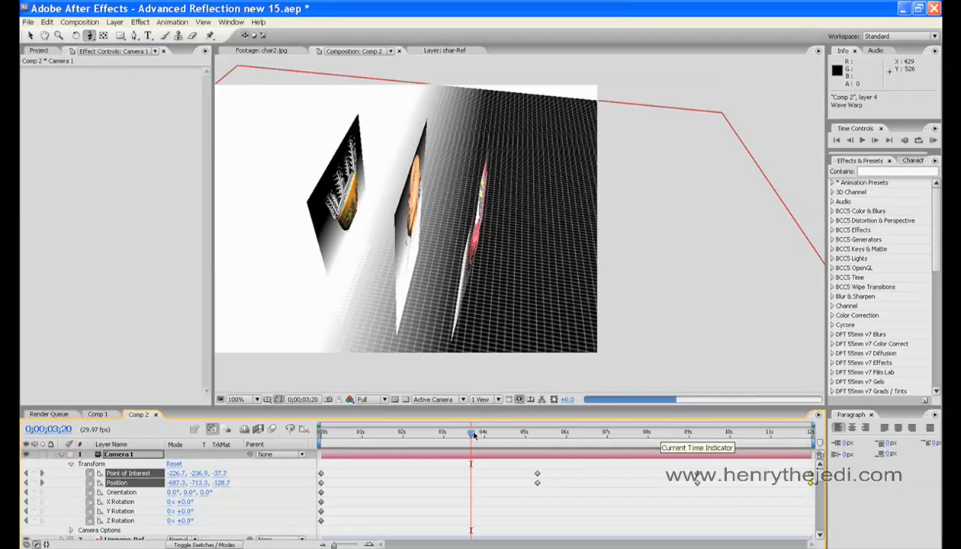
Step: Collapse the expanded properties of the layers from Camera 1 down to car2.jpeg
{"action": "left_click", "coordinate": [115, 455]}
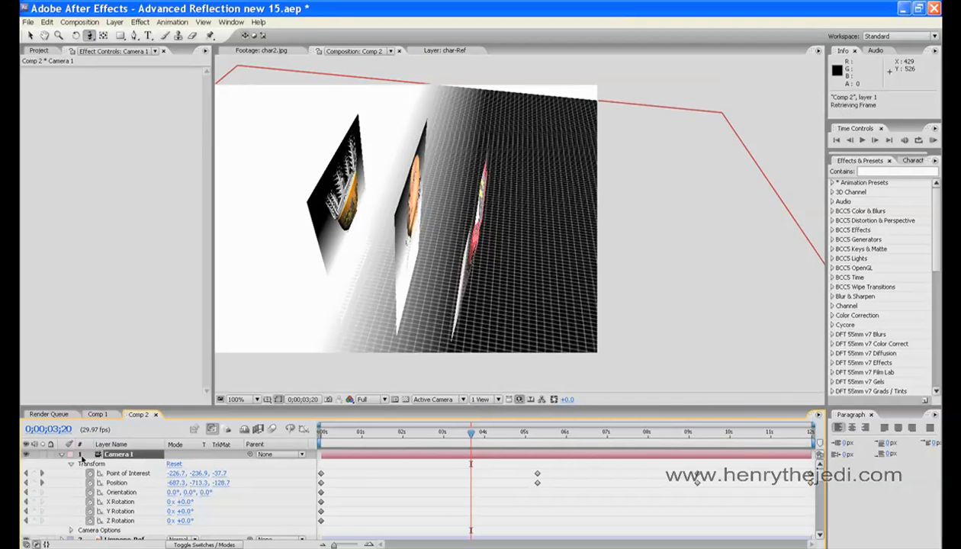
{"action": "left_click", "coordinate": [61, 454]}
{"action": "left_click", "coordinate": [61, 473]}
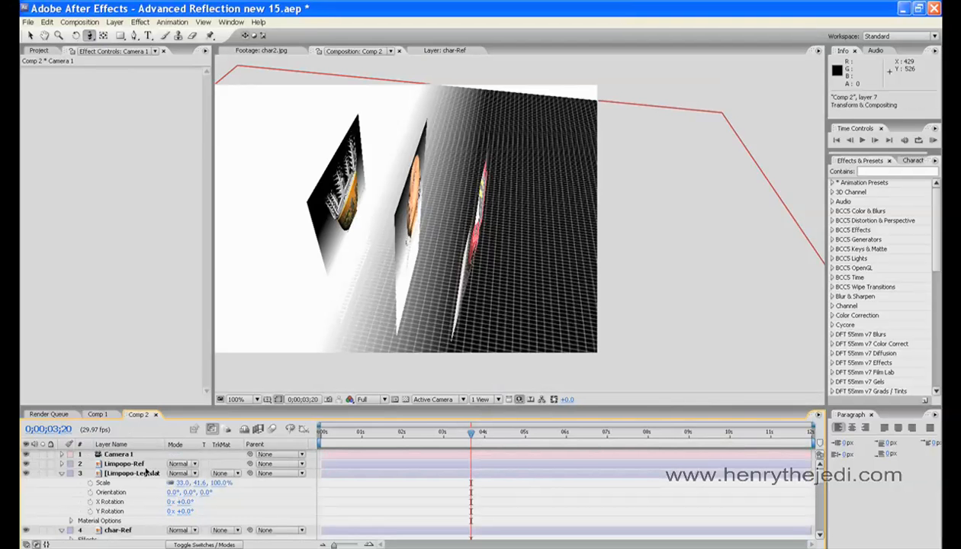
{"action": "left_click", "coordinate": [61, 473]}
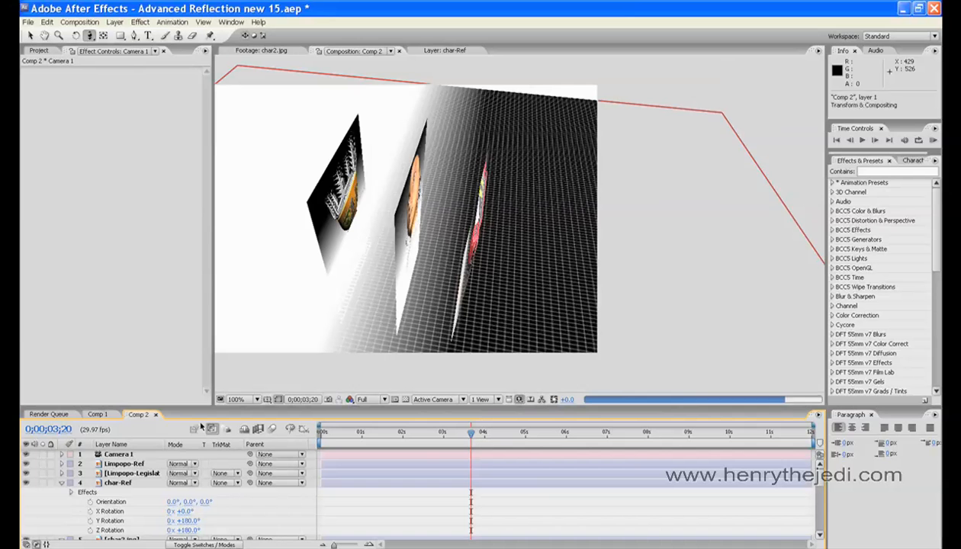
{"action": "left_click", "coordinate": [61, 483]}
{"action": "left_click", "coordinate": [68, 492]}
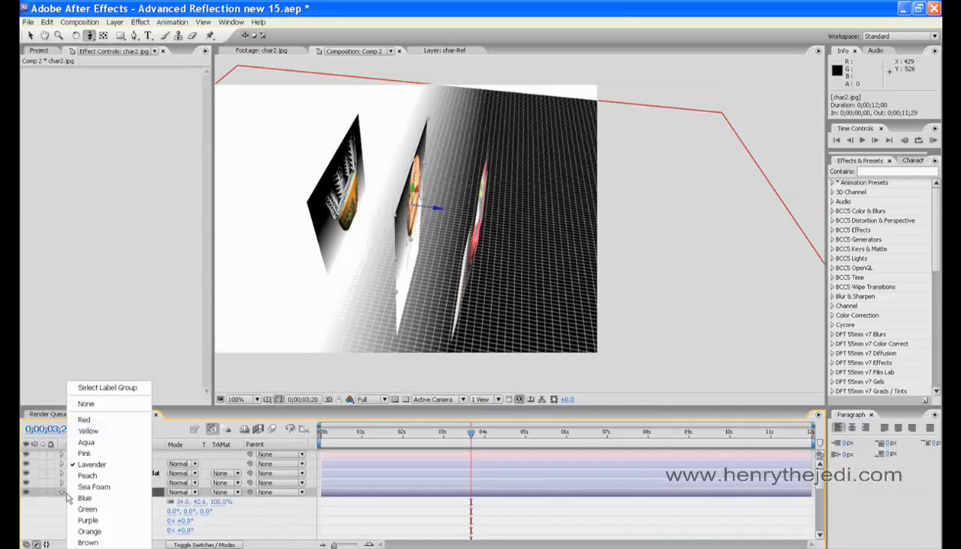
{"action": "left_click", "coordinate": [63, 494]}
{"action": "left_click", "coordinate": [61, 503]}
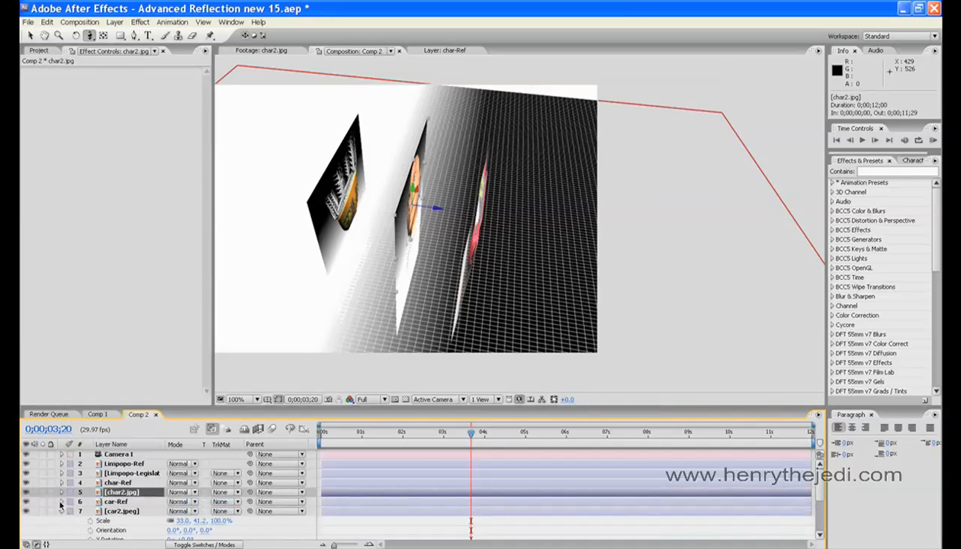
{"action": "left_click", "coordinate": [61, 512]}
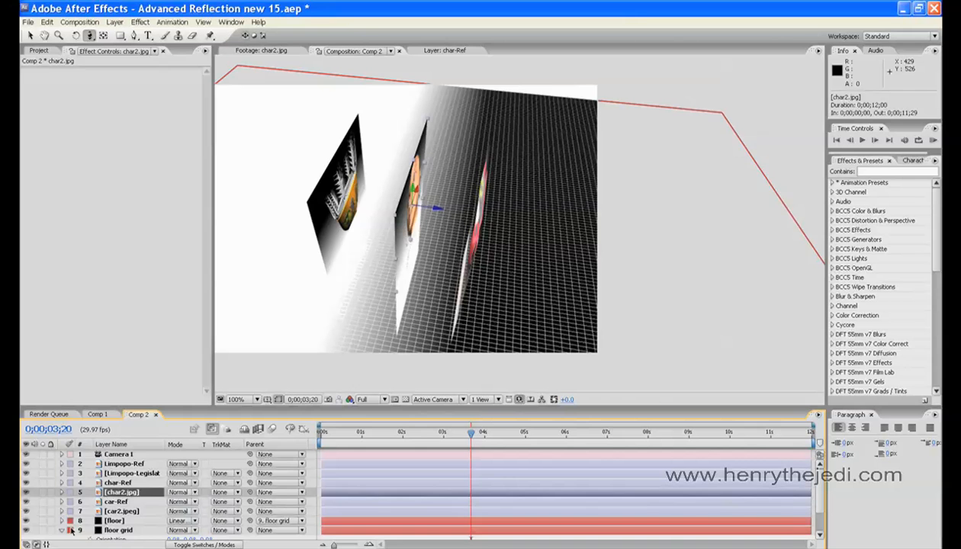
Step: Show the floor grid layer's Scale property and enlarge the layer uniformly to 208%
{"action": "left_click", "coordinate": [120, 529]}
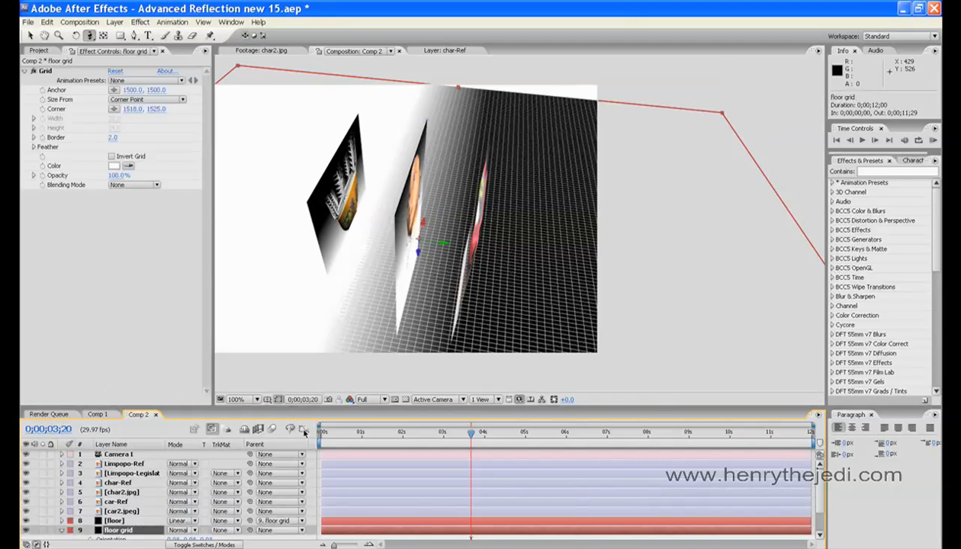
{"action": "key", "text": "s"}
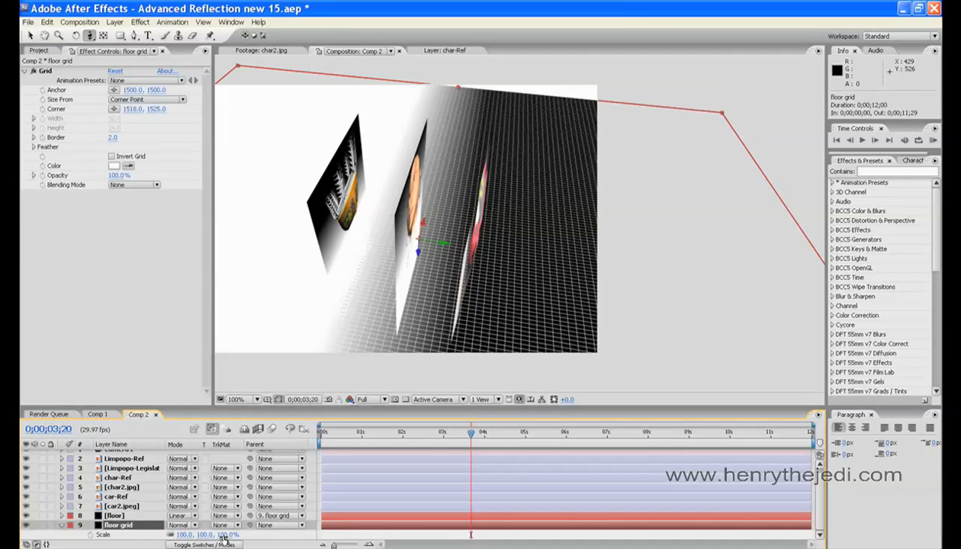
{"action": "left_click_drag", "start_coordinate": [223, 536], "coordinate": [305, 528]}
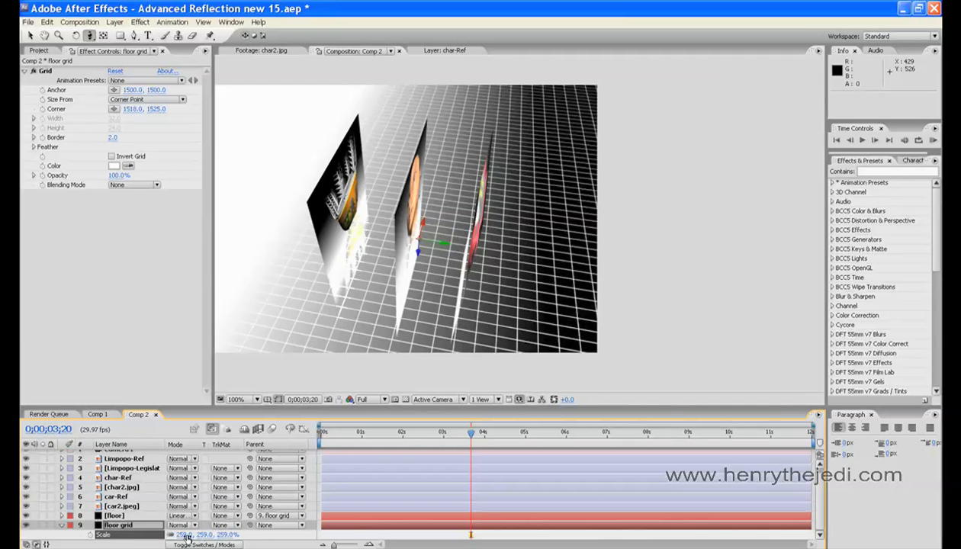
{"action": "left_click_drag", "start_coordinate": [187, 537], "coordinate": [161, 538]}
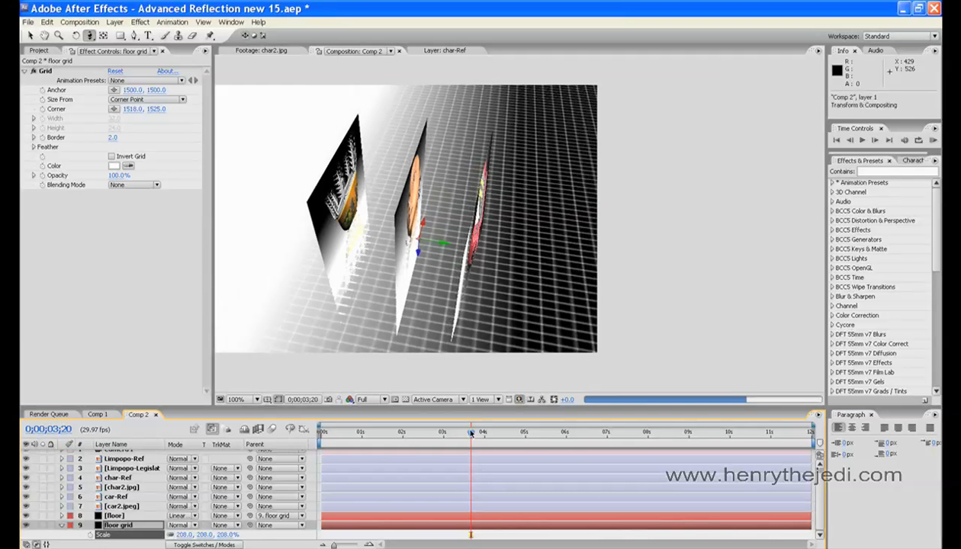
Step: Check the enlarged grid along the camera move, park the time at 0;00;05;10 and save the project
{"action": "left_click_drag", "start_coordinate": [470, 433], "coordinate": [399, 444]}
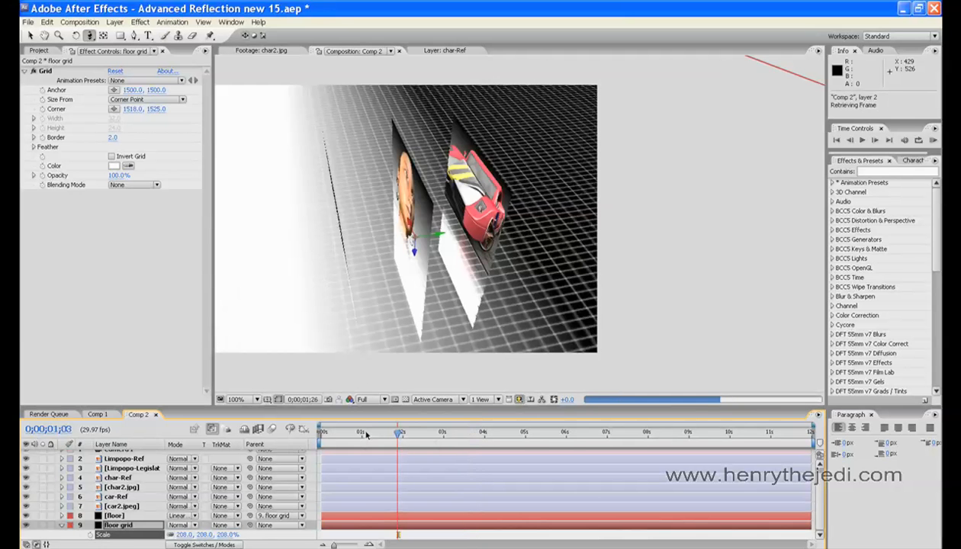
{"action": "left_click", "coordinate": [359, 432]}
{"action": "left_click", "coordinate": [510, 432]}
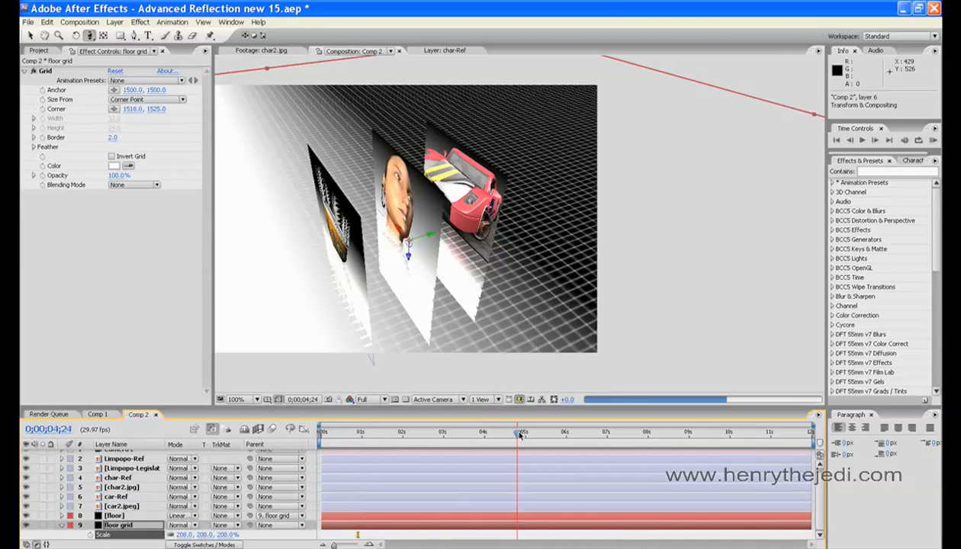
{"action": "left_click_drag", "start_coordinate": [515, 432], "coordinate": [603, 432]}
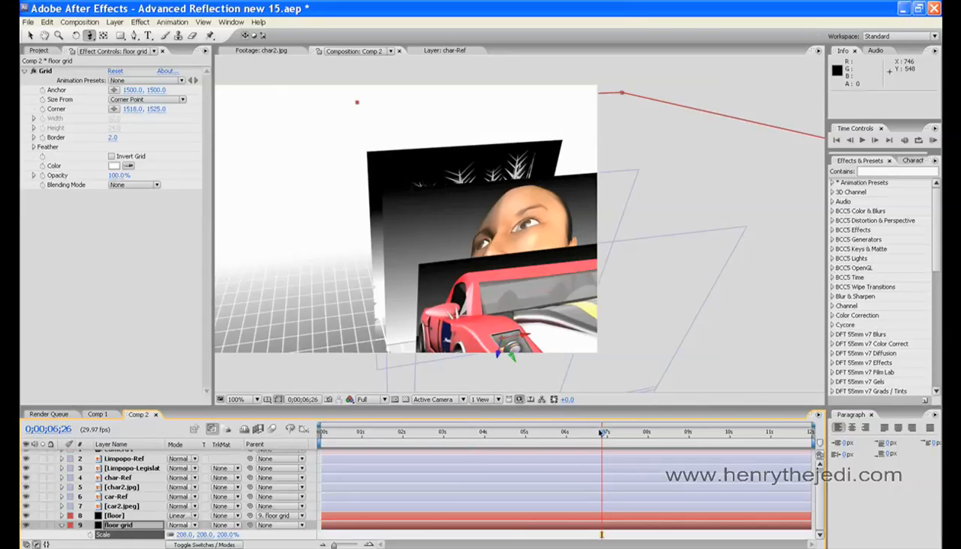
{"action": "left_click_drag", "start_coordinate": [644, 433], "coordinate": [539, 435]}
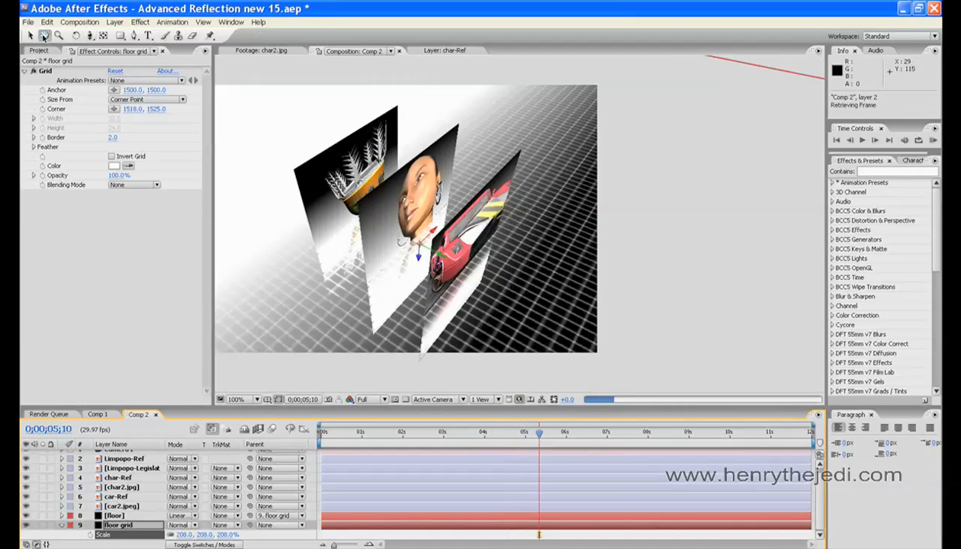
{"action": "left_click", "coordinate": [44, 36]}
{"action": "left_click_drag", "start_coordinate": [306, 183], "coordinate": [380, 210]}
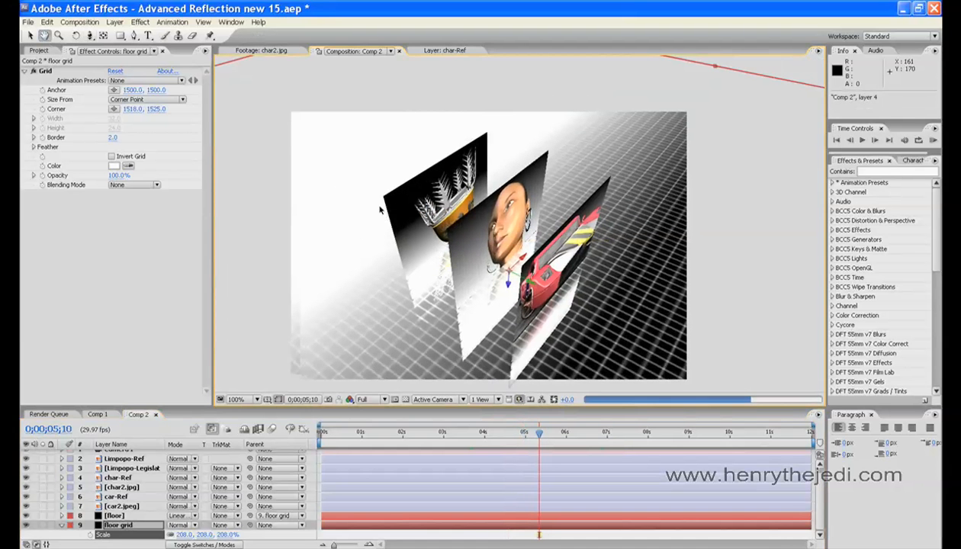
{"action": "key", "text": "ctrl+s"}
{"action": "key", "text": "."}
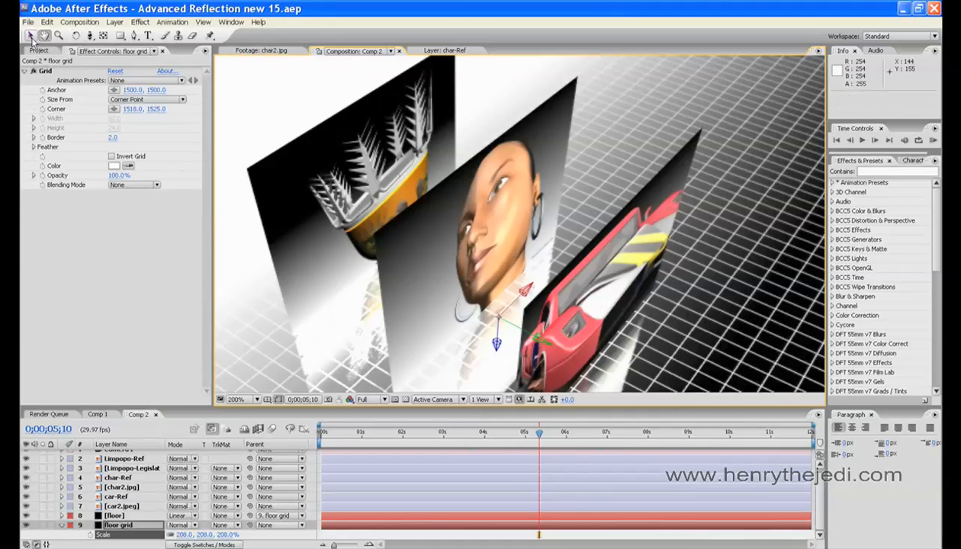
Step: Set the Start Color of the floor layer's Ramp effect to the muted purple 6E5879
{"action": "left_click", "coordinate": [124, 518]}
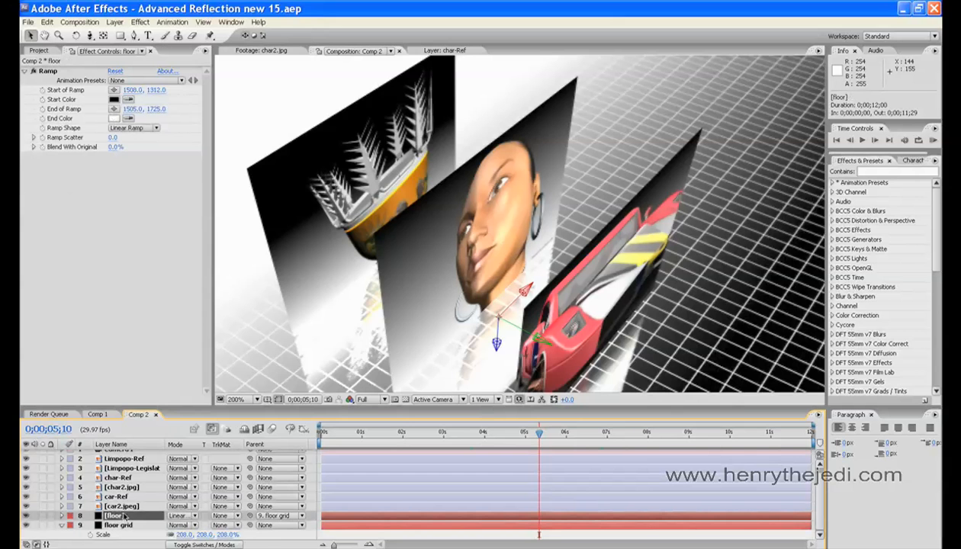
{"action": "left_click", "coordinate": [116, 101]}
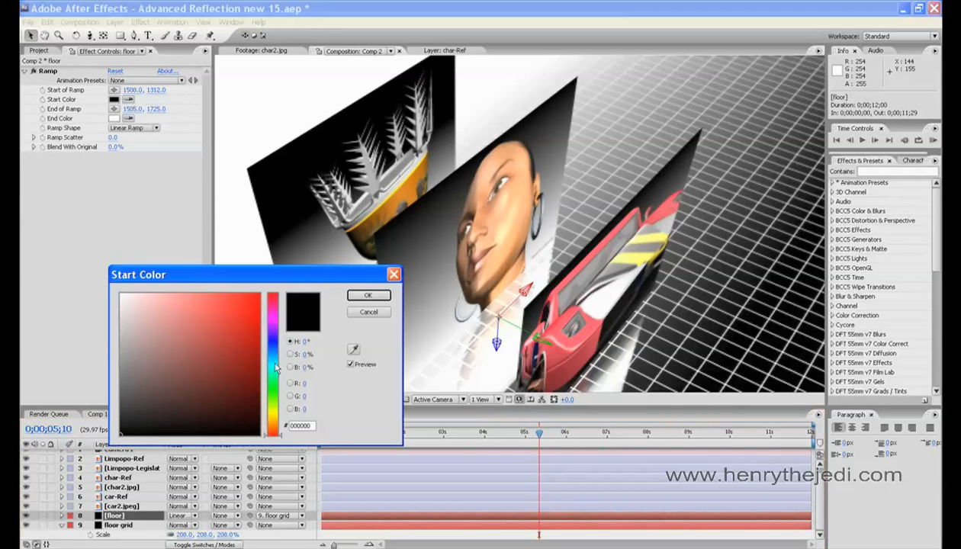
{"action": "left_click_drag", "start_coordinate": [276, 369], "coordinate": [272, 349]}
{"action": "left_click", "coordinate": [228, 296]}
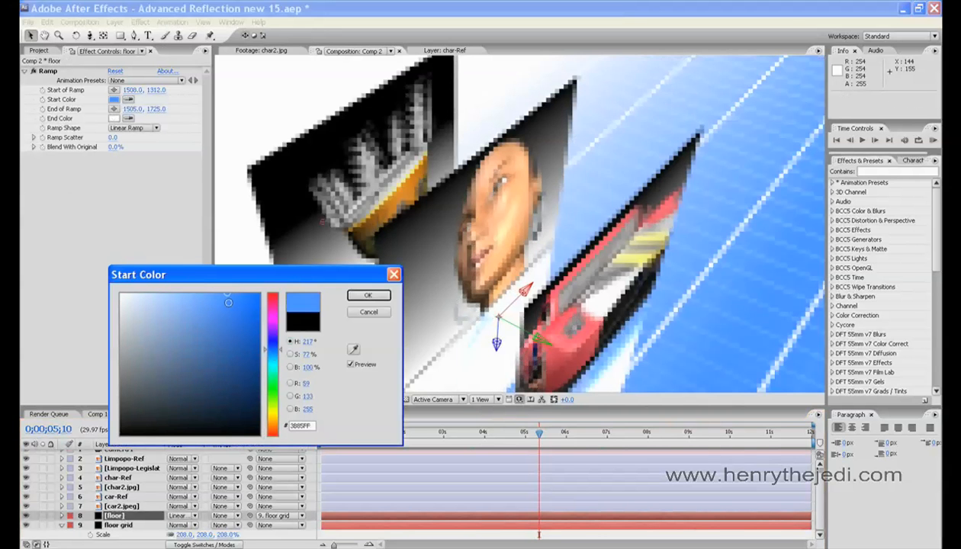
{"action": "mouse_move", "coordinate": [228, 302]}
{"action": "left_mouse_down"}
{"action": "mouse_move", "coordinate": [137, 314]}
{"action": "mouse_move", "coordinate": [182, 305]}
{"action": "left_mouse_up"}
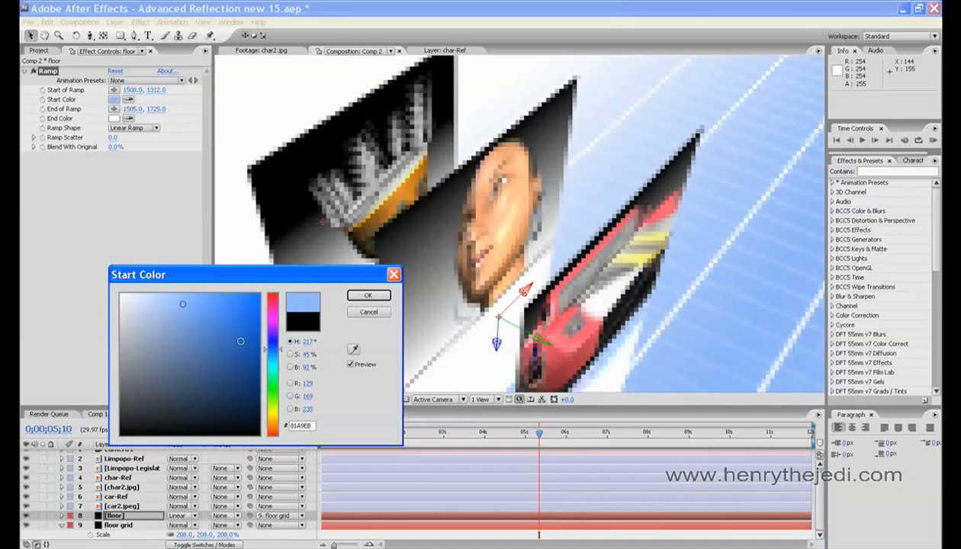
{"action": "left_click_drag", "start_coordinate": [261, 346], "coordinate": [274, 327]}
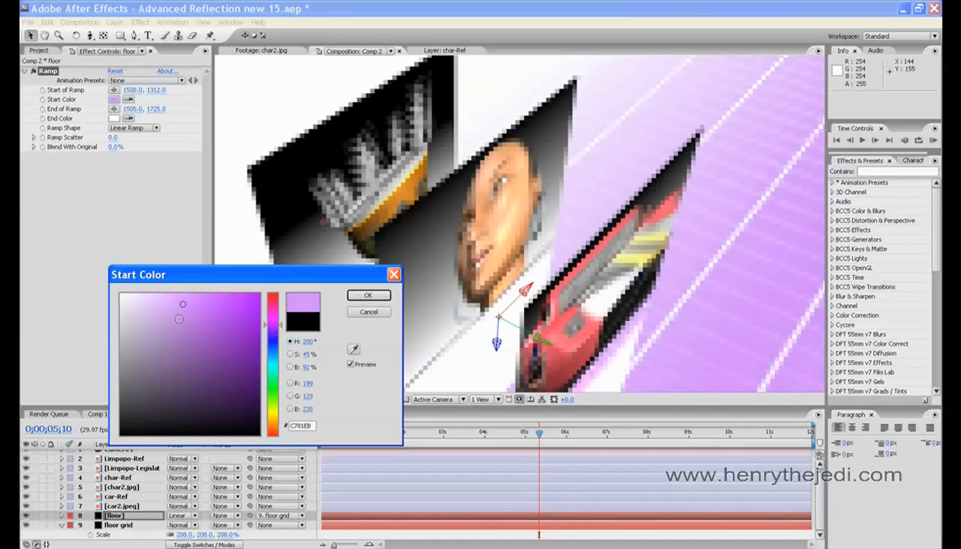
{"action": "mouse_move", "coordinate": [178, 319]}
{"action": "left_mouse_down"}
{"action": "mouse_move", "coordinate": [154, 348]}
{"action": "mouse_move", "coordinate": [158, 368]}
{"action": "left_mouse_up"}
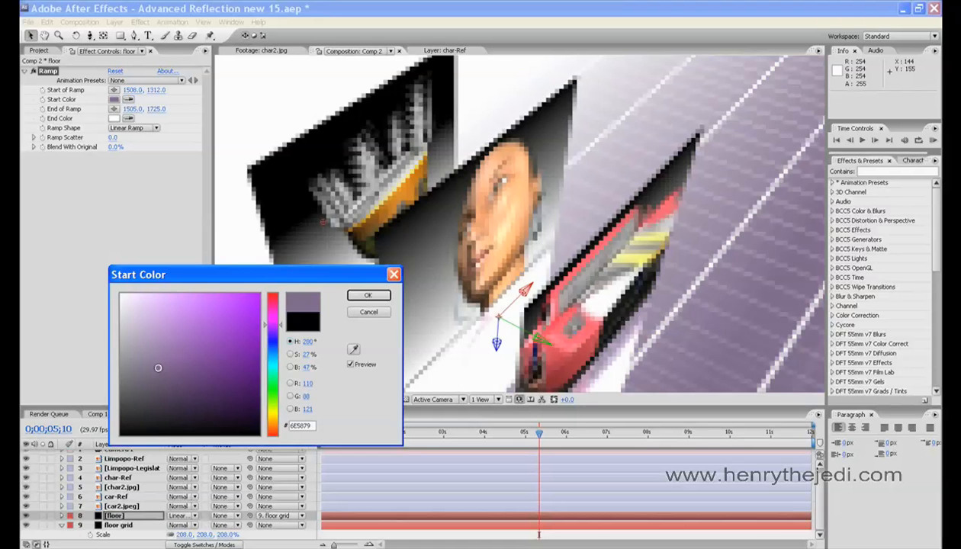
{"action": "left_click", "coordinate": [365, 295]}
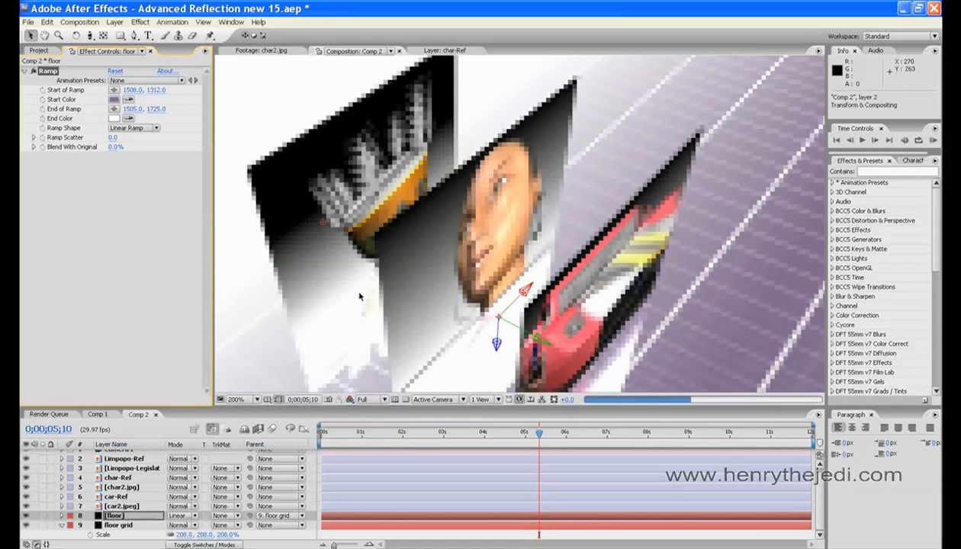
Step: Go to 0;00;11;24 and examine the recoloured floor and reflections around the car picture
{"action": "left_click_drag", "start_coordinate": [536, 437], "coordinate": [806, 434]}
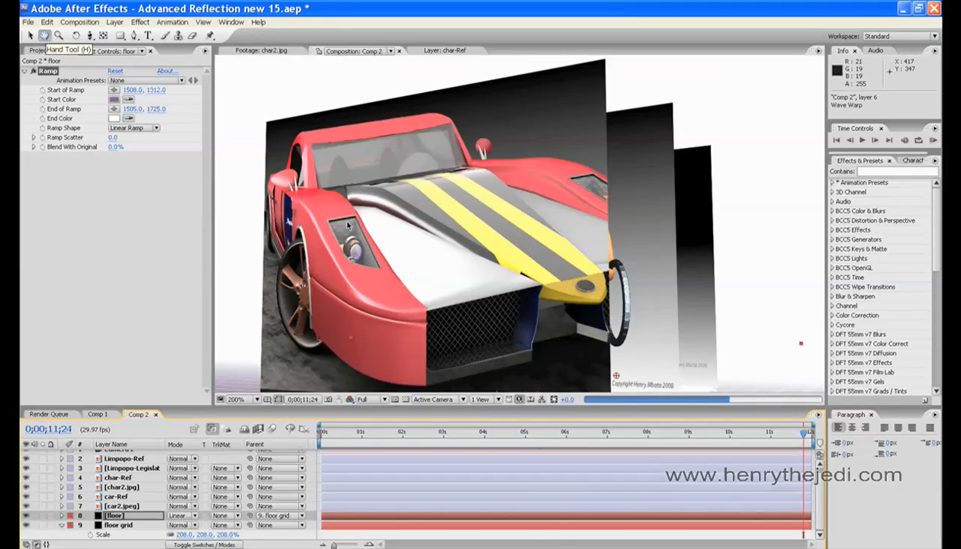
{"action": "mouse_move", "coordinate": [347, 225]}
{"action": "left_mouse_down"}
{"action": "mouse_move", "coordinate": [347, 189]}
{"action": "mouse_move", "coordinate": [359, 210]}
{"action": "mouse_move", "coordinate": [351, 219]}
{"action": "left_mouse_up"}
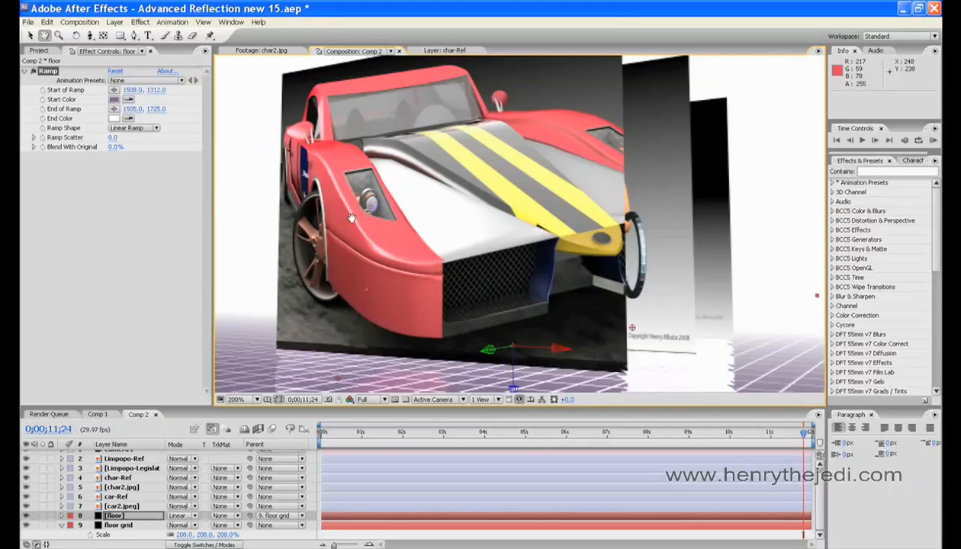
{"action": "left_click_drag", "start_coordinate": [303, 121], "coordinate": [340, 223]}
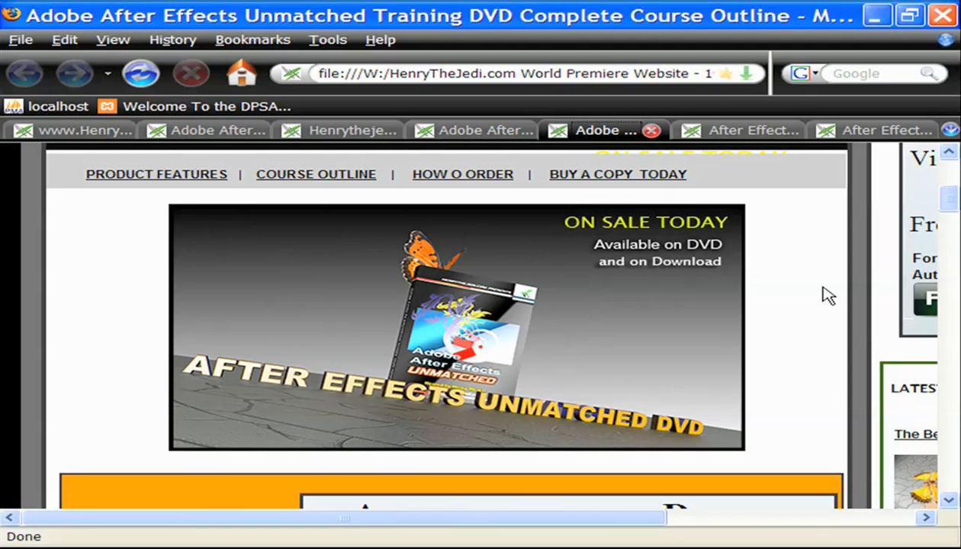
Step: In Firefox, read the After Effects Unmatched Training DVD page down to the course outline's Advanced Light Stroke Animation chapter
{"action": "left_click_drag", "start_coordinate": [955, 199], "coordinate": [954, 202]}
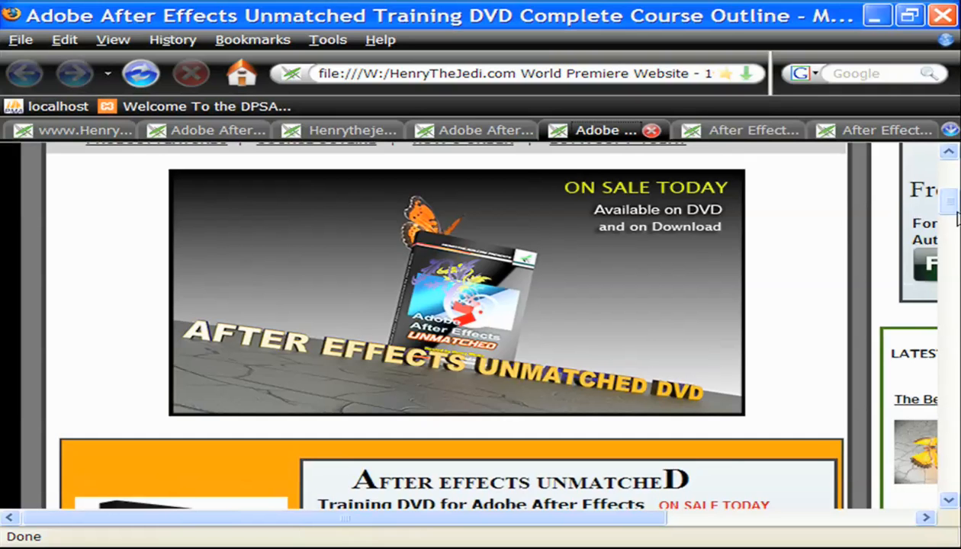
{"action": "left_click_drag", "start_coordinate": [955, 206], "coordinate": [957, 194]}
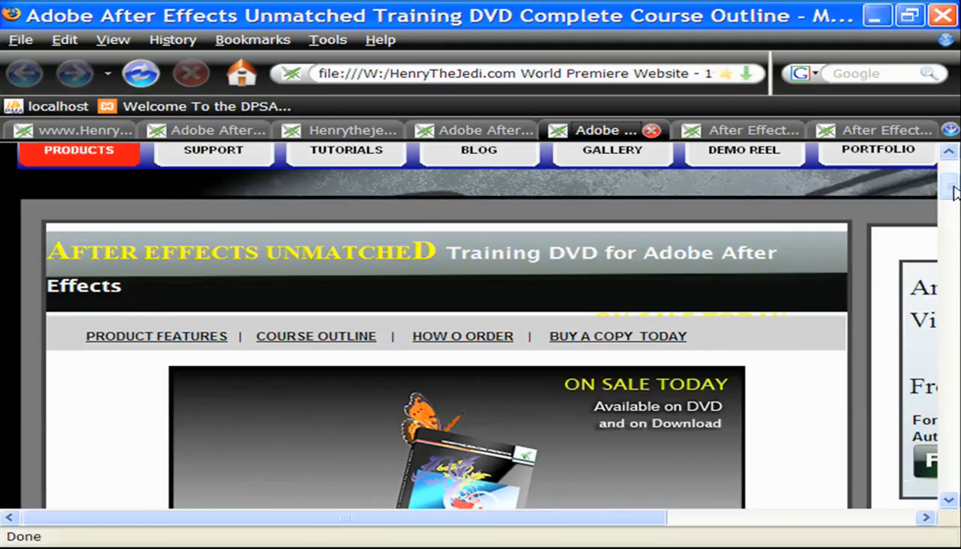
{"action": "left_click_drag", "start_coordinate": [955, 191], "coordinate": [950, 294]}
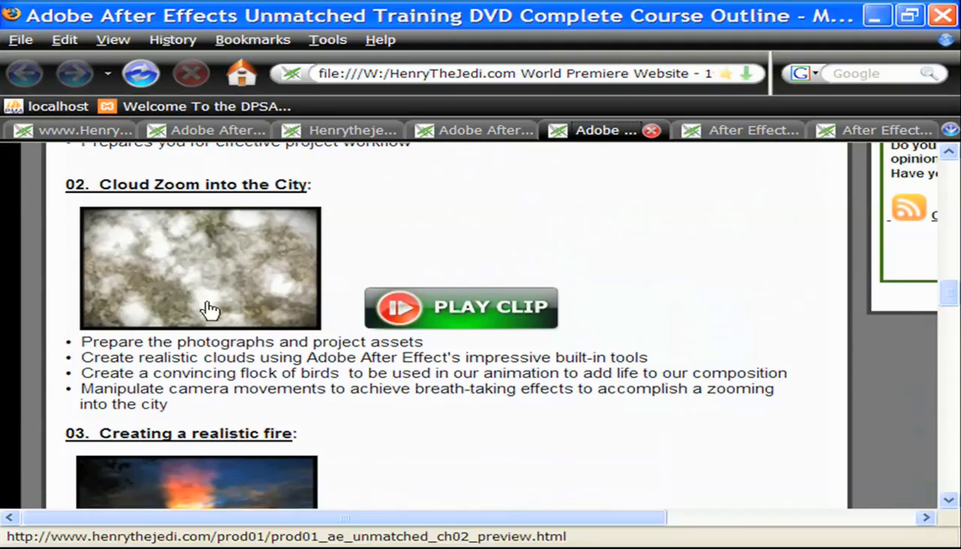
{"action": "mouse_move", "coordinate": [949, 295]}
{"action": "left_mouse_down"}
{"action": "mouse_move", "coordinate": [950, 399]}
{"action": "mouse_move", "coordinate": [950, 362]}
{"action": "mouse_move", "coordinate": [85, 324]}
{"action": "left_mouse_up"}
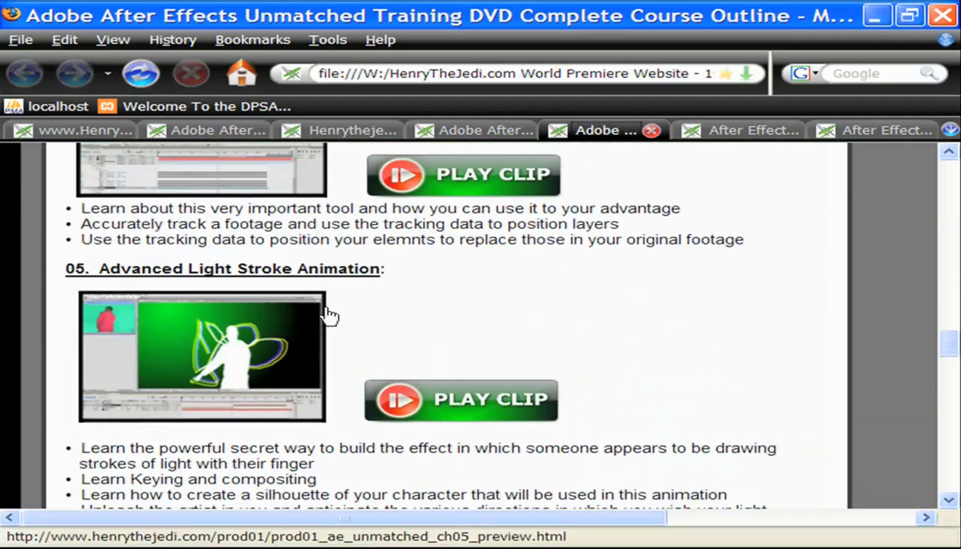
{"action": "mouse_move", "coordinate": [951, 367]}
{"action": "left_mouse_down"}
{"action": "mouse_move", "coordinate": [950, 351]}
{"action": "mouse_move", "coordinate": [952, 364]}
{"action": "left_mouse_up"}
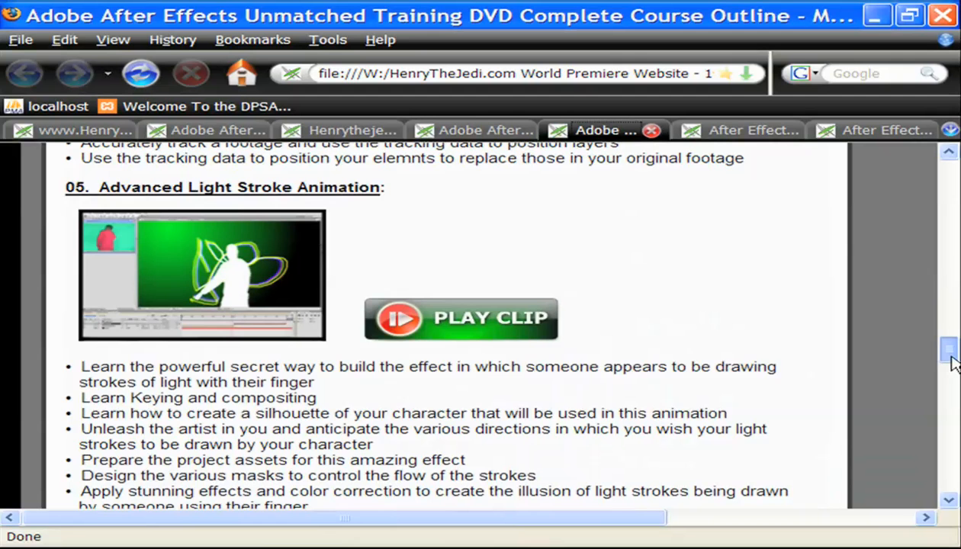
Step: Read the remaining course outline chapters through 10. Bonus Secrets, Tips and Techniques, and close the outline page
{"action": "left_click_drag", "start_coordinate": [951, 364], "coordinate": [948, 417]}
{"action": "scroll", "coordinate": [950, 417], "scroll_direction": "down", "scroll_amount": 8}
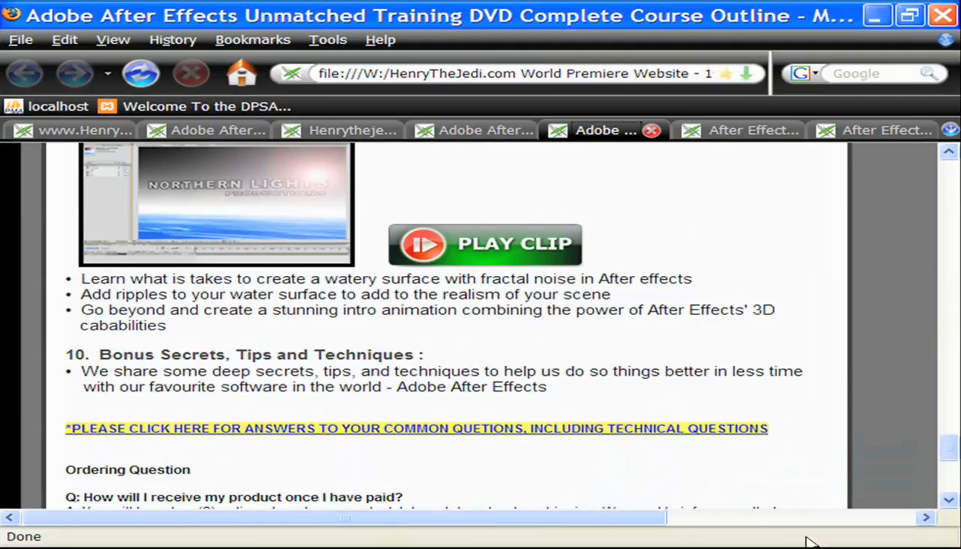
{"action": "scroll", "coordinate": [770, 392], "scroll_direction": "up", "scroll_amount": 3}
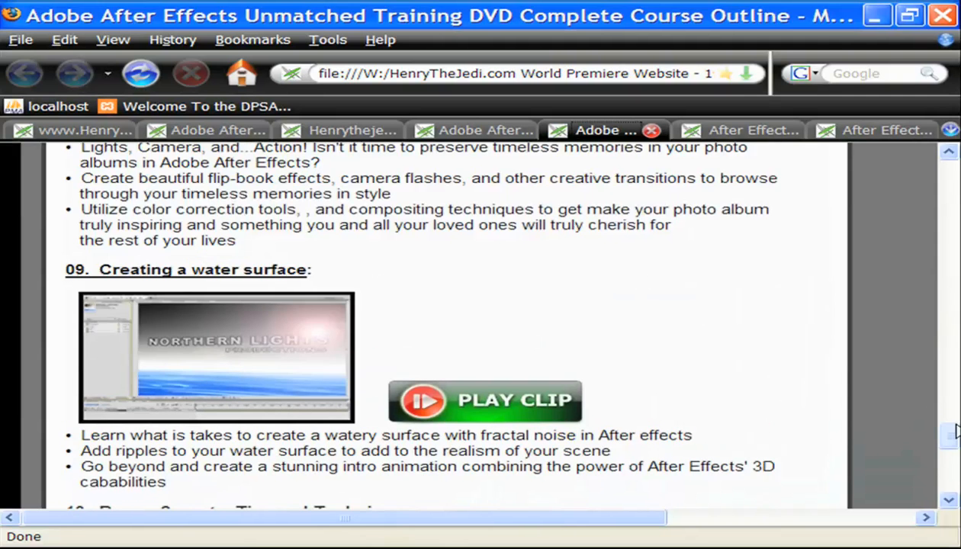
{"action": "mouse_move", "coordinate": [954, 431]}
{"action": "left_mouse_down"}
{"action": "mouse_move", "coordinate": [956, 466]}
{"action": "mouse_move", "coordinate": [958, 444]}
{"action": "left_mouse_up"}
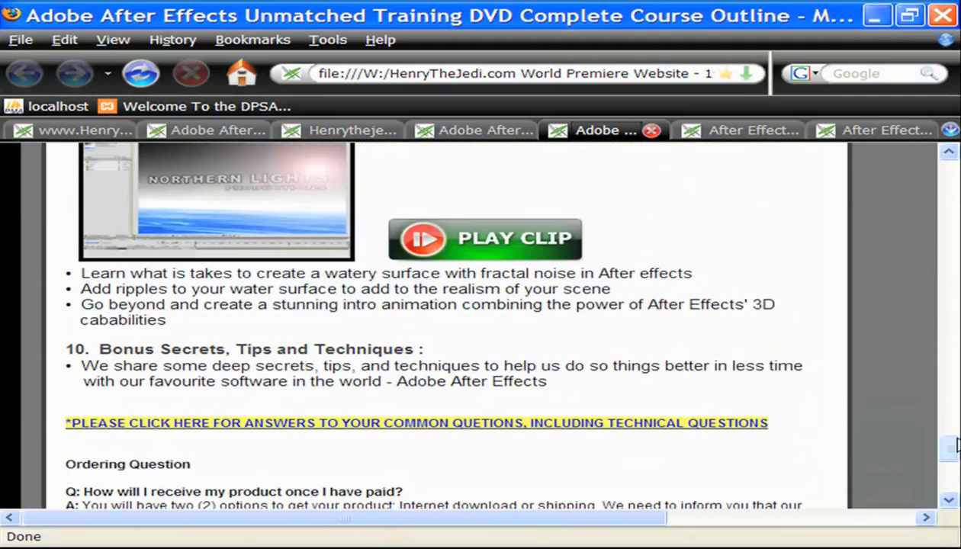
{"action": "scroll", "coordinate": [654, 317], "scroll_direction": "up", "scroll_amount": 5}
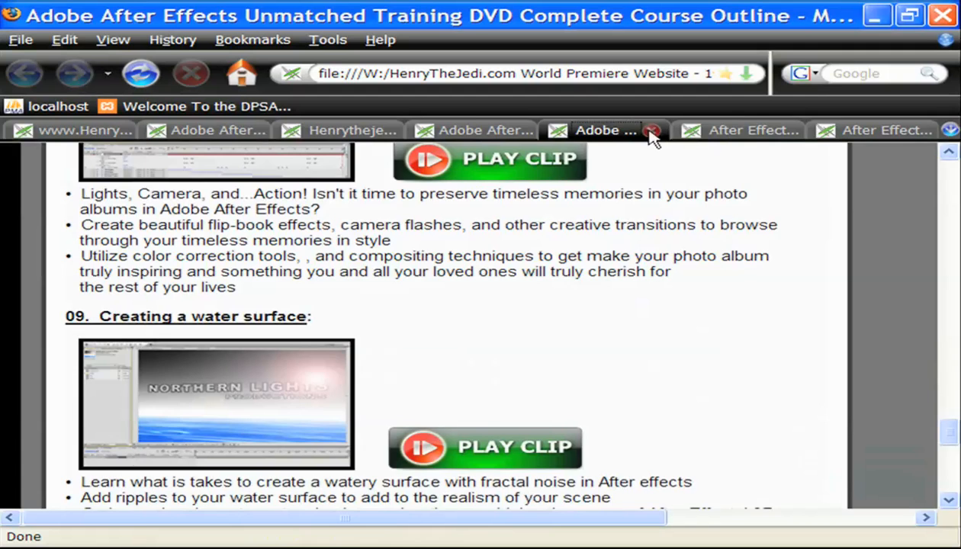
{"action": "left_click", "coordinate": [652, 133]}
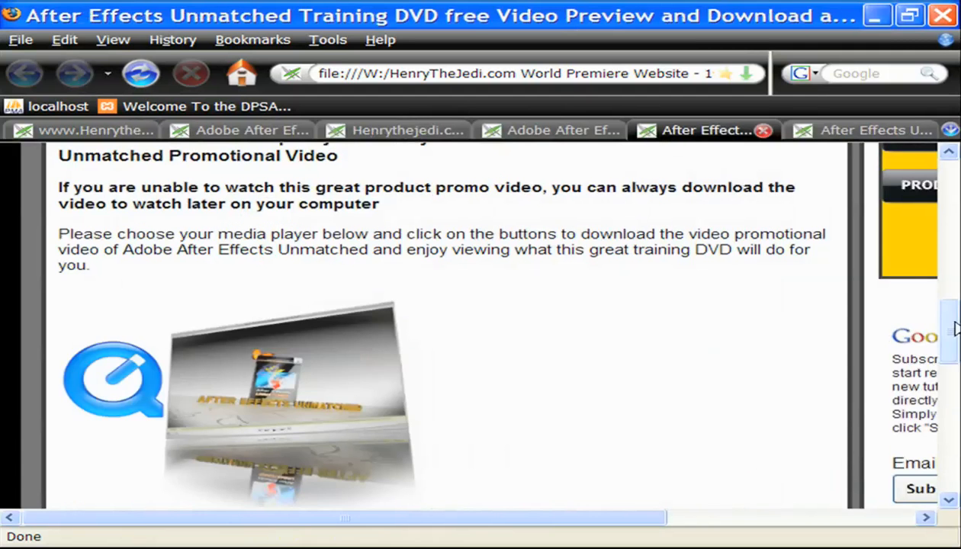
Step: Look over the free video preview page and DVD photo gallery, and return to the purchase options on the DVD home page
{"action": "mouse_move", "coordinate": [955, 328]}
{"action": "left_mouse_down"}
{"action": "mouse_move", "coordinate": [955, 304]}
{"action": "mouse_move", "coordinate": [955, 320]}
{"action": "left_mouse_up"}
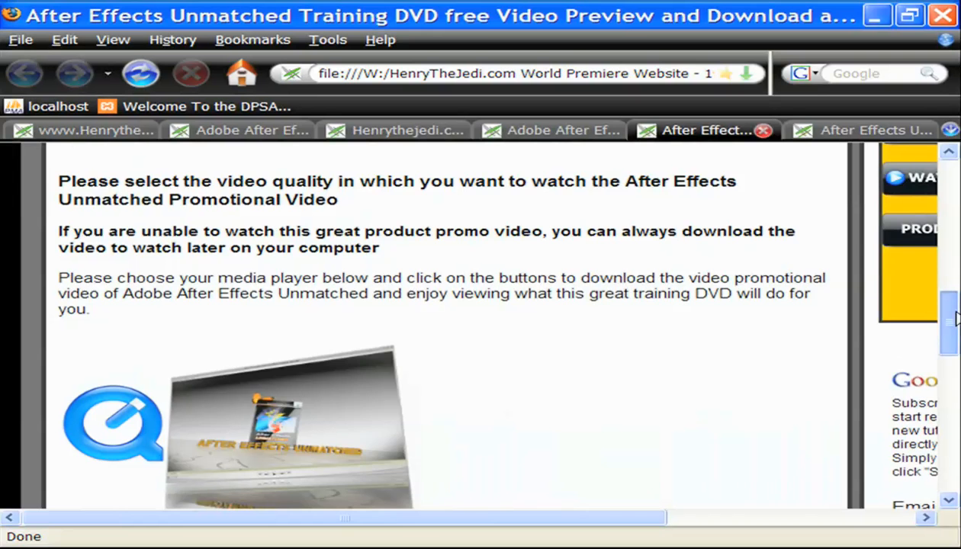
{"action": "left_click_drag", "start_coordinate": [954, 319], "coordinate": [957, 269]}
{"action": "left_click", "coordinate": [865, 131]}
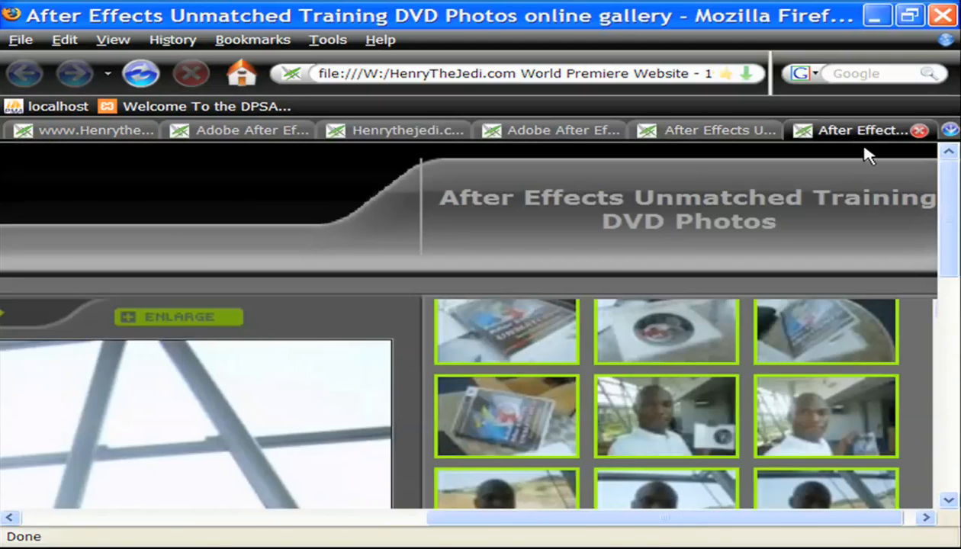
{"action": "left_click", "coordinate": [564, 129]}
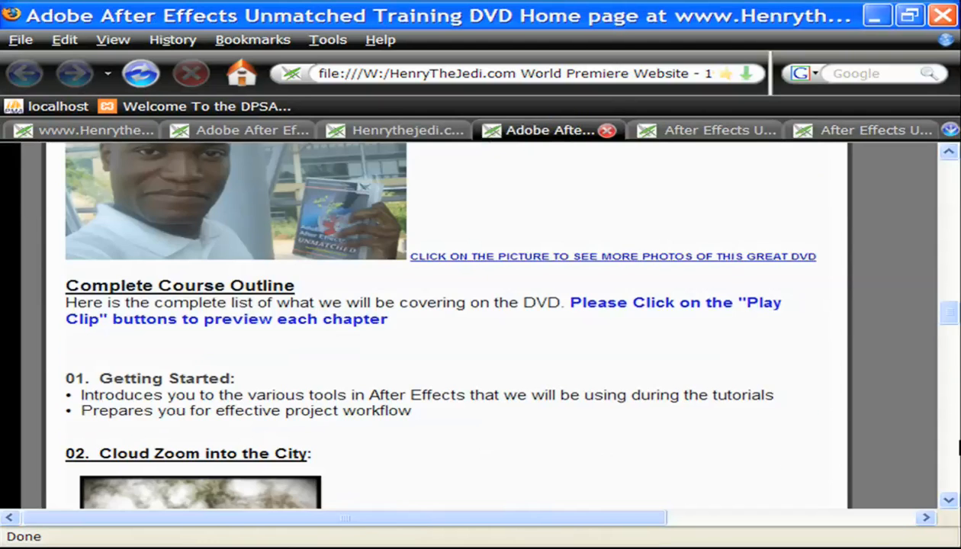
{"action": "left_click_drag", "start_coordinate": [945, 324], "coordinate": [953, 221]}
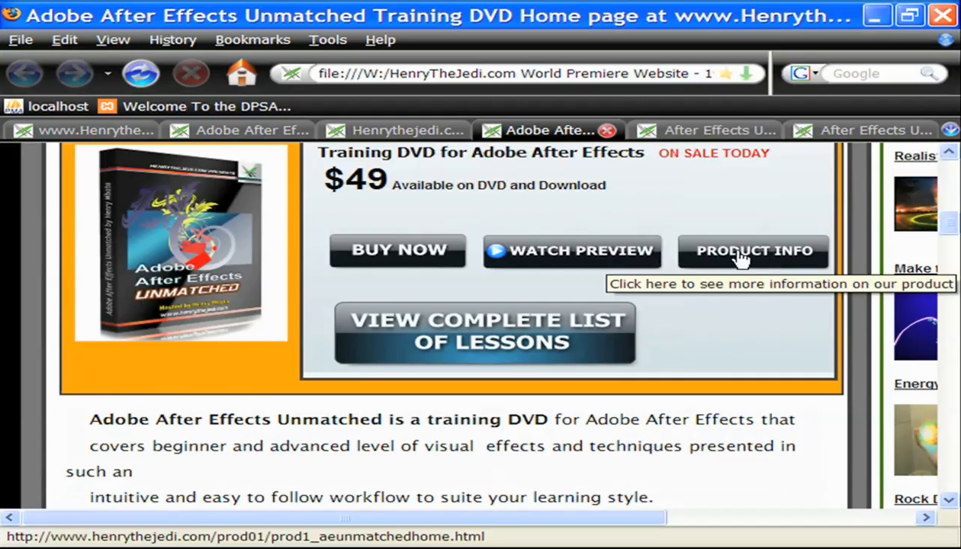
Step: Review the promo video download options for QuickTime and Windows Media Player, and close the video preview page
{"action": "left_click", "coordinate": [698, 131]}
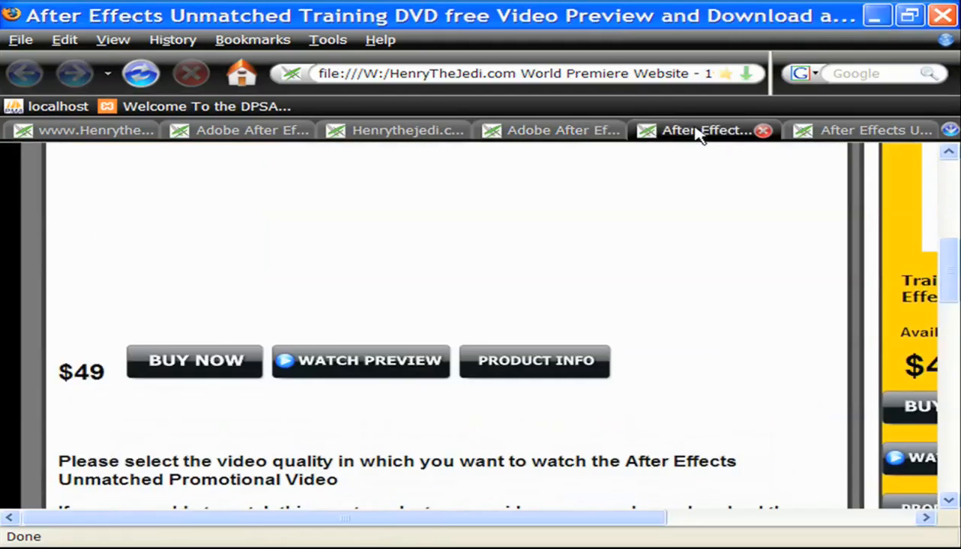
{"action": "scroll", "coordinate": [525, 425], "scroll_direction": "down", "scroll_amount": 10}
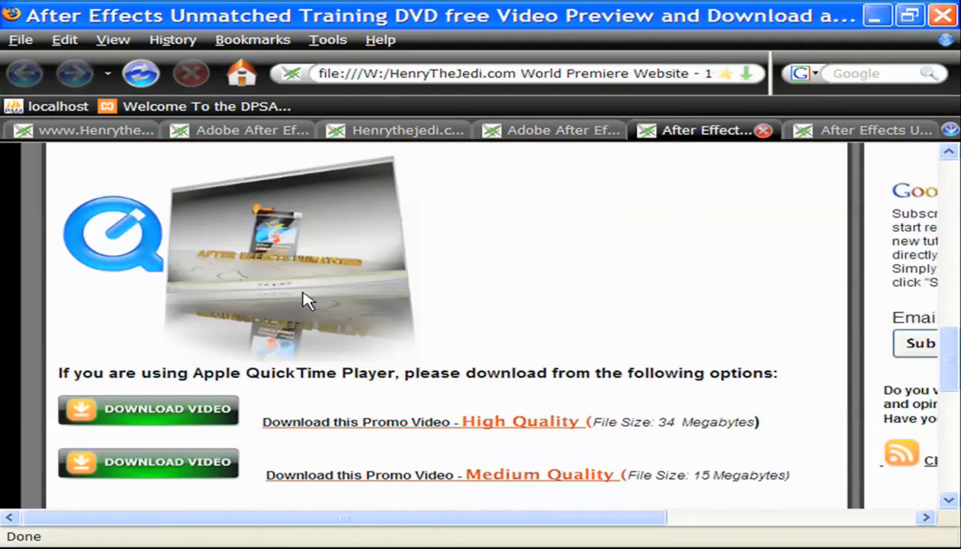
{"action": "scroll", "coordinate": [364, 396], "scroll_direction": "down", "scroll_amount": 1}
{"action": "scroll", "coordinate": [465, 339], "scroll_direction": "up", "scroll_amount": 1}
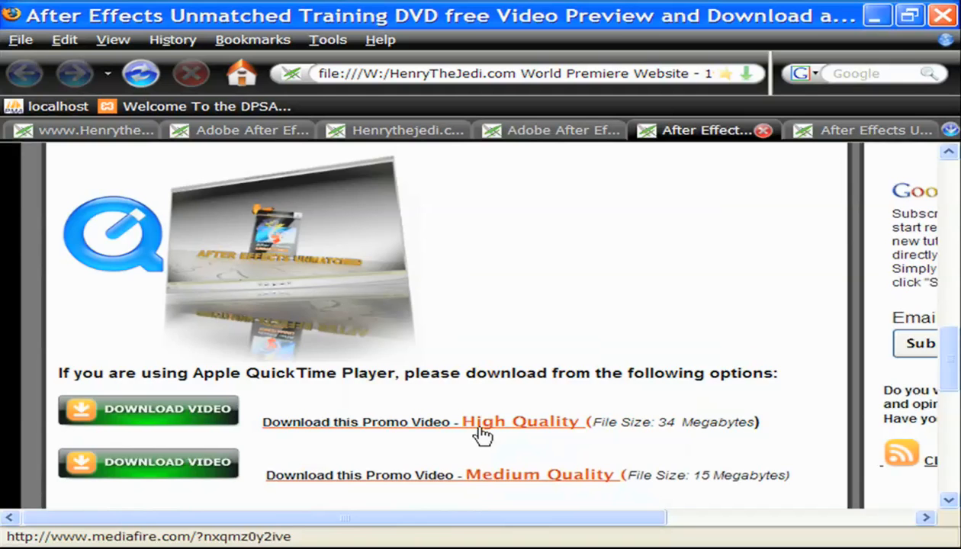
{"action": "scroll", "coordinate": [523, 419], "scroll_direction": "down", "scroll_amount": 6}
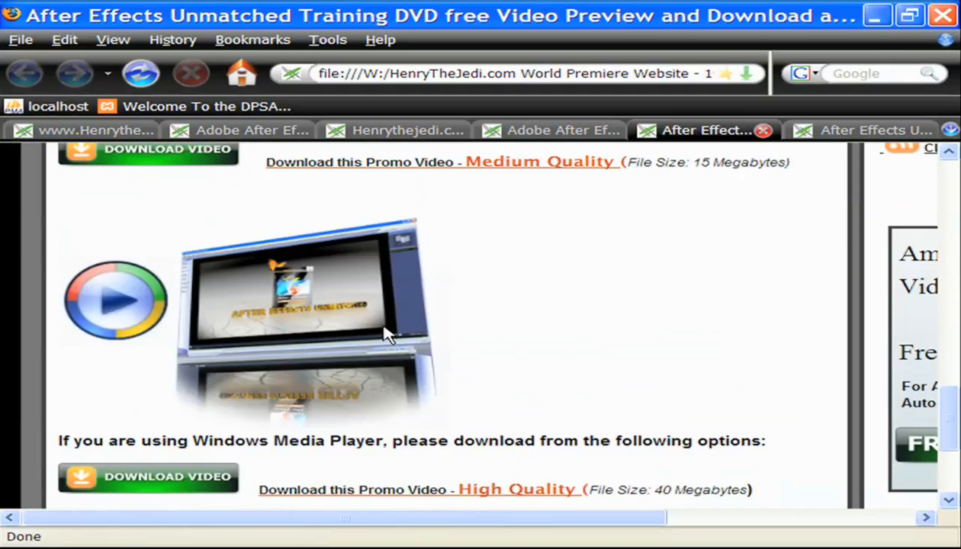
{"action": "scroll", "coordinate": [386, 327], "scroll_direction": "down", "scroll_amount": 4}
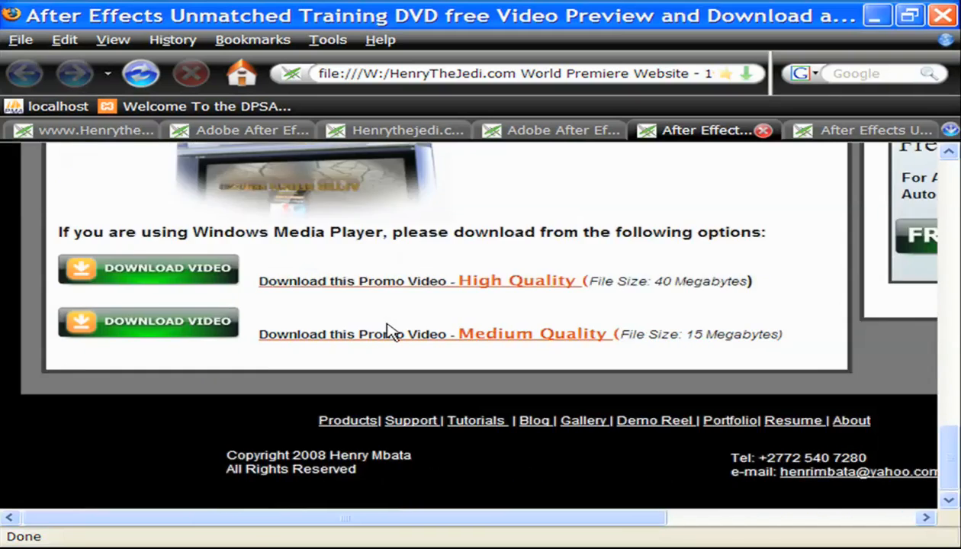
{"action": "scroll", "coordinate": [388, 330], "scroll_direction": "up", "scroll_amount": 9}
{"action": "key", "text": "ctrl+w"}
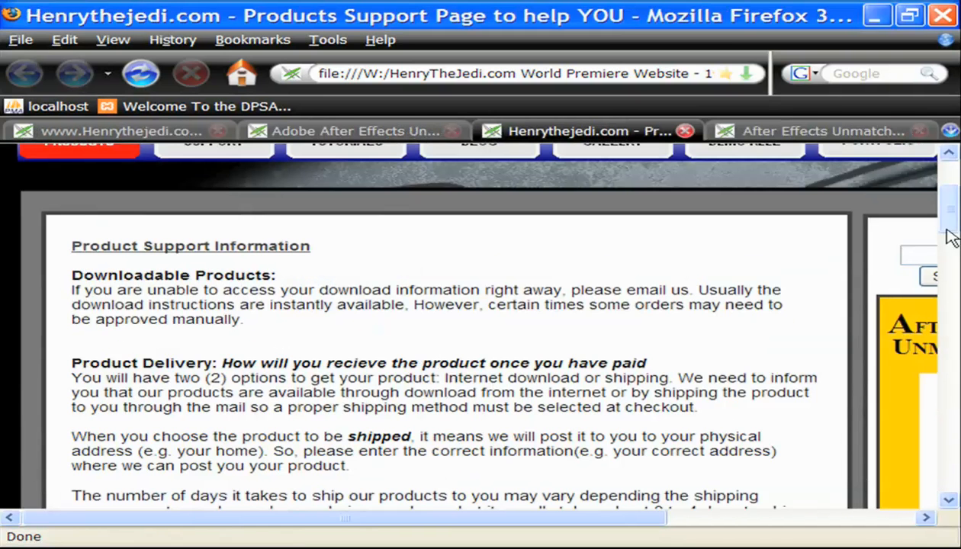
Step: Read the Products Support page from the product support information to the downloading questions, and close the page
{"action": "left_click_drag", "start_coordinate": [949, 206], "coordinate": [922, 220]}
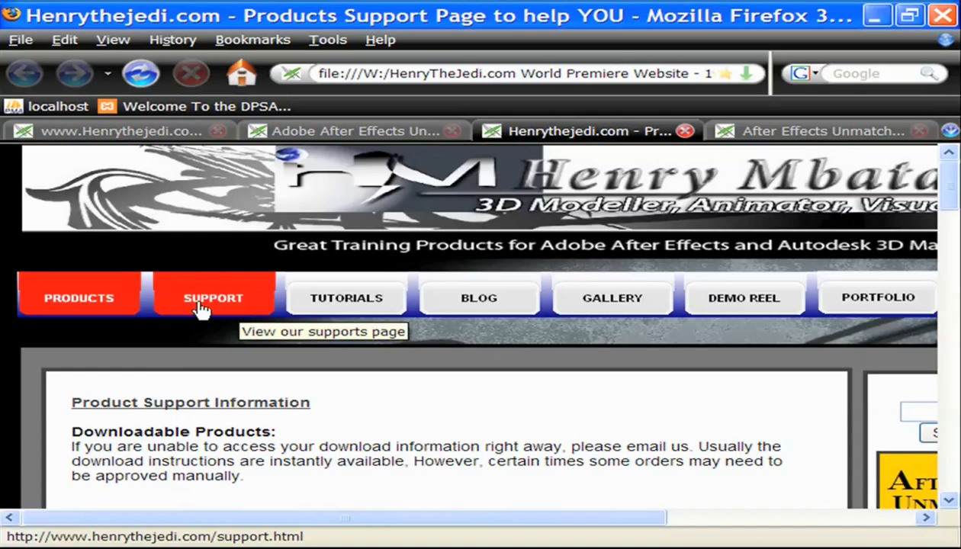
{"action": "scroll", "coordinate": [579, 350], "scroll_direction": "down", "scroll_amount": 10}
{"action": "scroll", "coordinate": [580, 349], "scroll_direction": "up", "scroll_amount": 7}
{"action": "scroll", "coordinate": [617, 285], "scroll_direction": "down", "scroll_amount": 1}
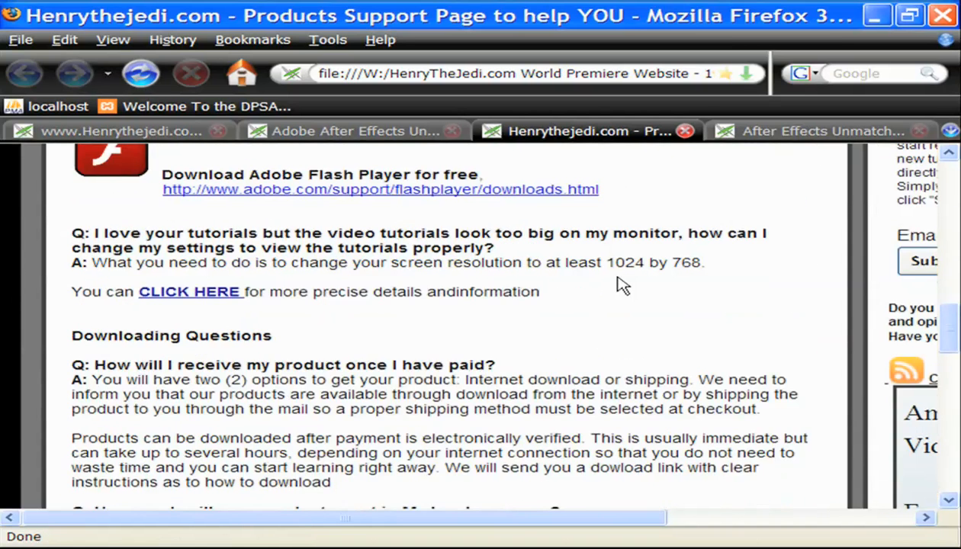
{"action": "key", "text": "ctrl+w"}
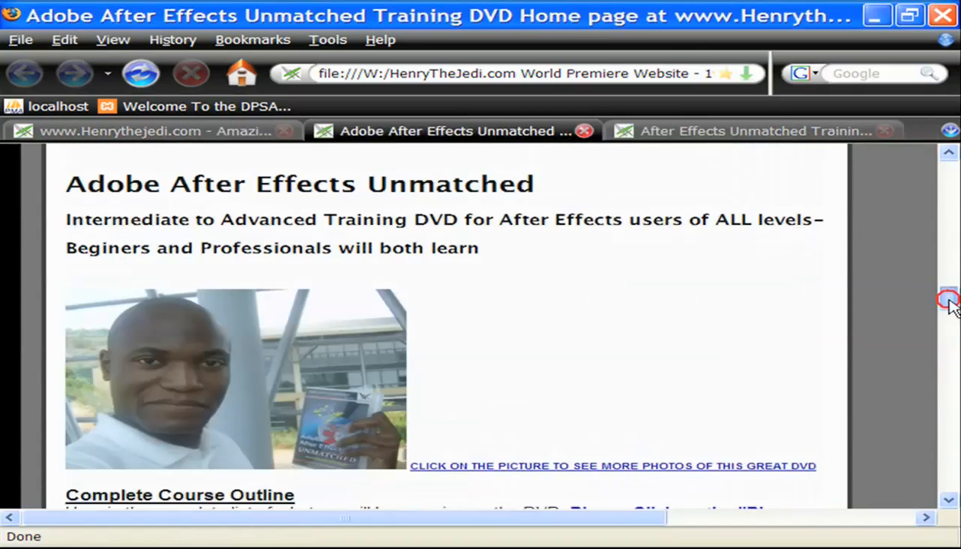
Step: Read the DVD home page around the Complete Course Outline heading, the free realistic fire tutorial and the computer requirements
{"action": "left_click_drag", "start_coordinate": [948, 301], "coordinate": [952, 311]}
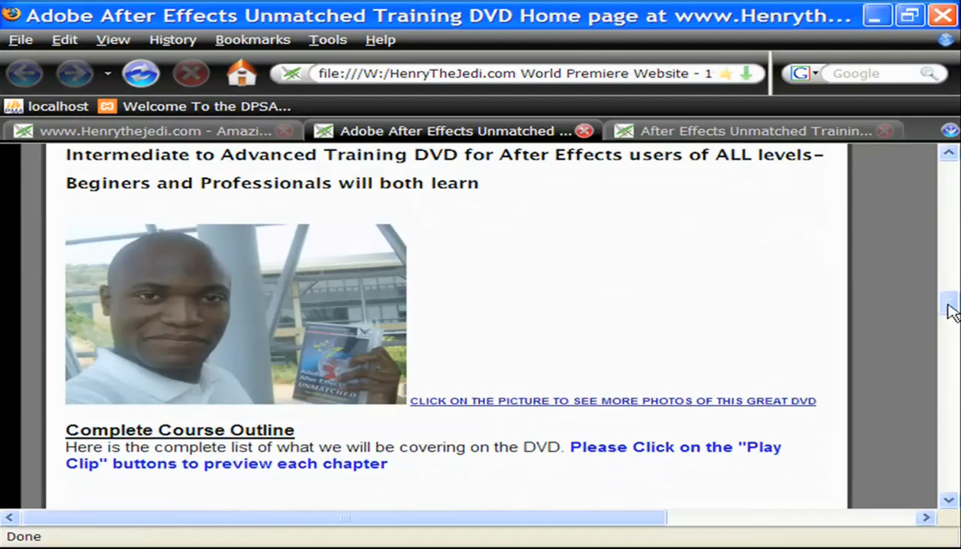
{"action": "left_click", "coordinate": [533, 263]}
{"action": "scroll", "coordinate": [535, 264], "scroll_direction": "up", "scroll_amount": 1}
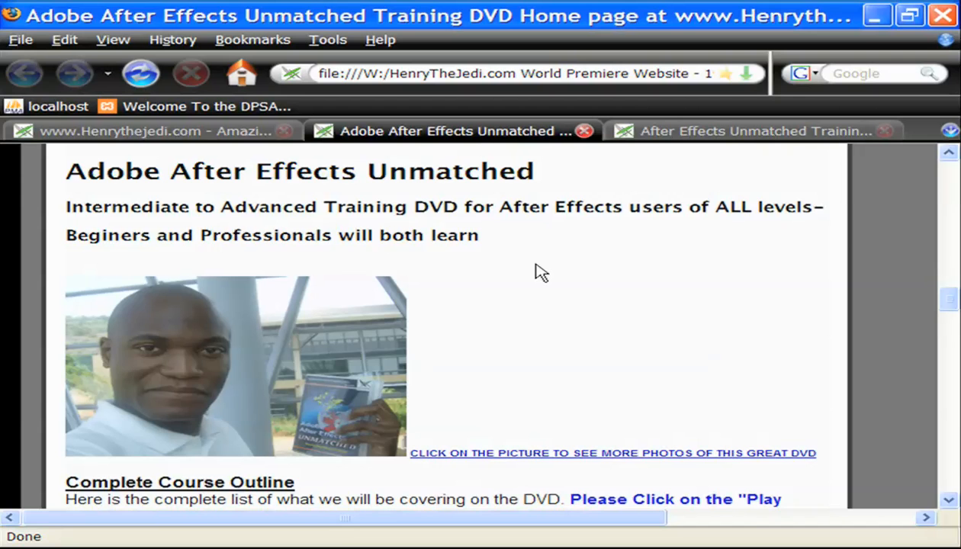
{"action": "scroll", "coordinate": [536, 271], "scroll_direction": "up", "scroll_amount": 2}
{"action": "scroll", "coordinate": [534, 269], "scroll_direction": "down", "scroll_amount": 2}
{"action": "scroll", "coordinate": [510, 325], "scroll_direction": "up", "scroll_amount": 4}
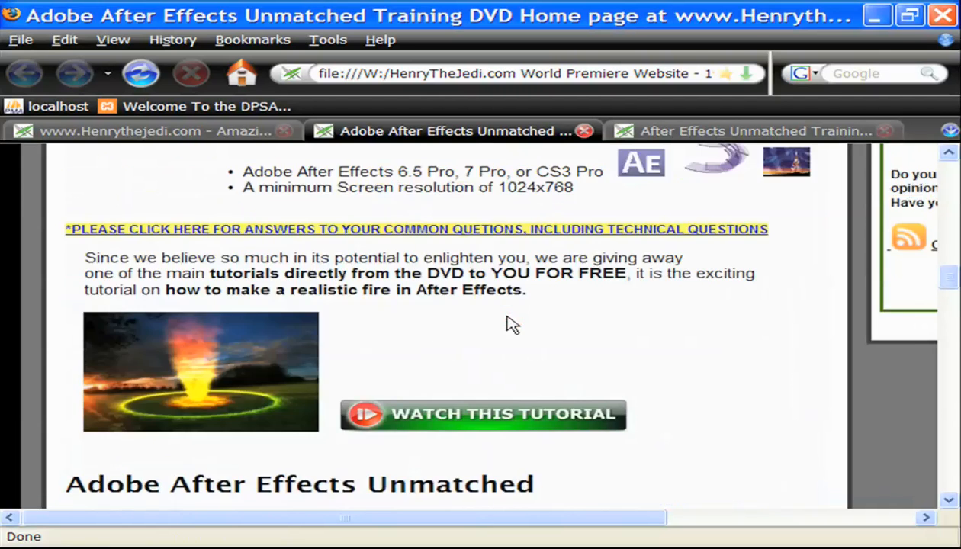
{"action": "scroll", "coordinate": [533, 326], "scroll_direction": "down", "scroll_amount": 8}
{"action": "scroll", "coordinate": [519, 267], "scroll_direction": "down", "scroll_amount": 1}
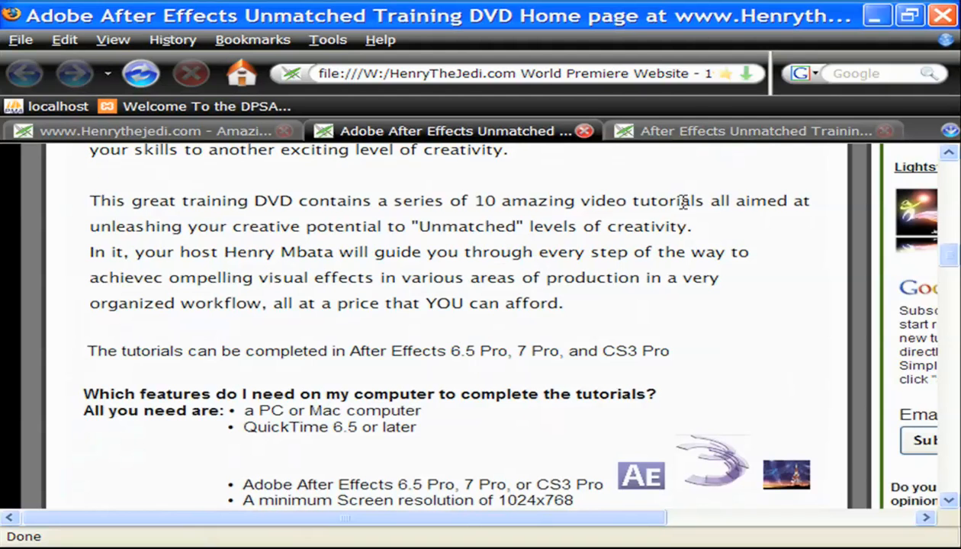
Step: Reveal the end of the DVD home page's address and review its purchase options and photo gallery link
{"action": "left_click_drag", "start_coordinate": [697, 67], "coordinate": [761, 65]}
{"action": "left_click", "coordinate": [656, 326]}
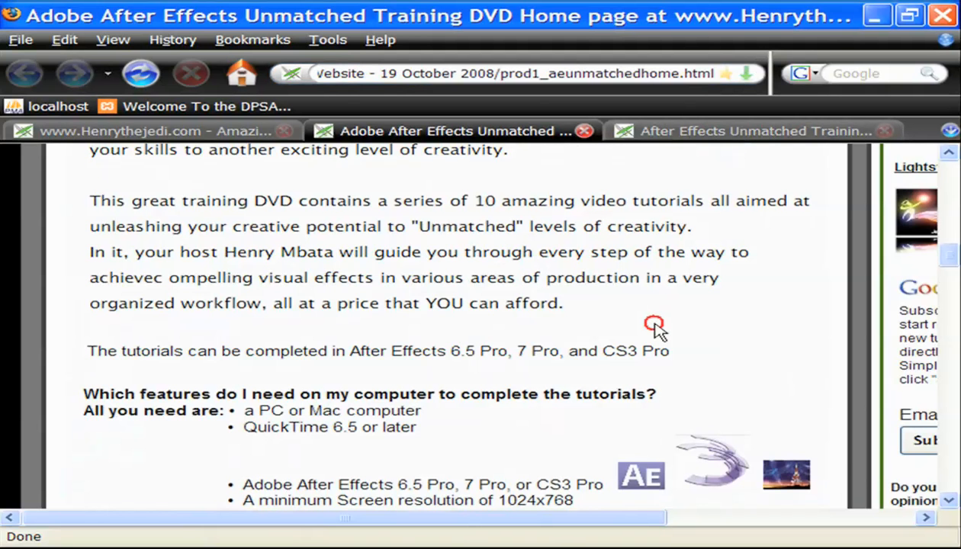
{"action": "scroll", "coordinate": [620, 364], "scroll_direction": "up", "scroll_amount": 5}
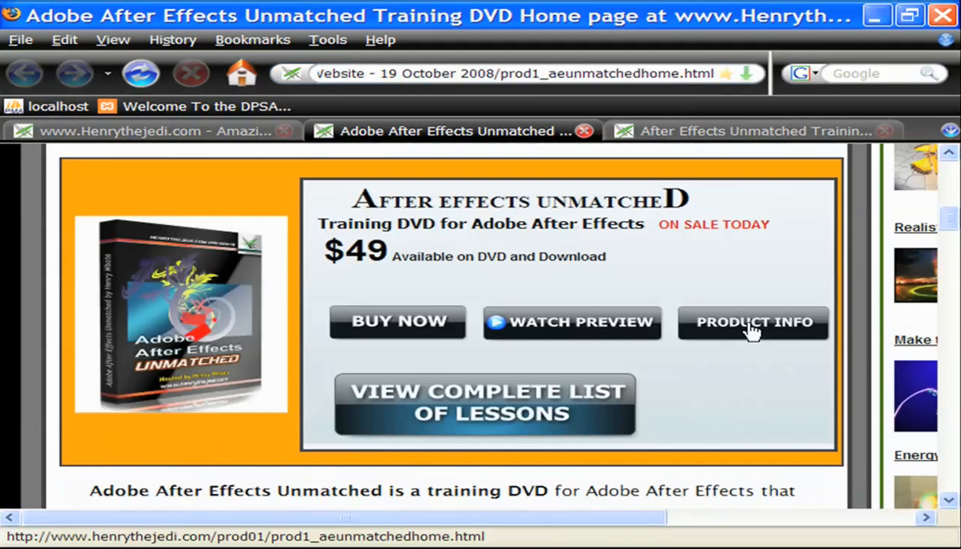
{"action": "scroll", "coordinate": [749, 330], "scroll_direction": "down", "scroll_amount": 15}
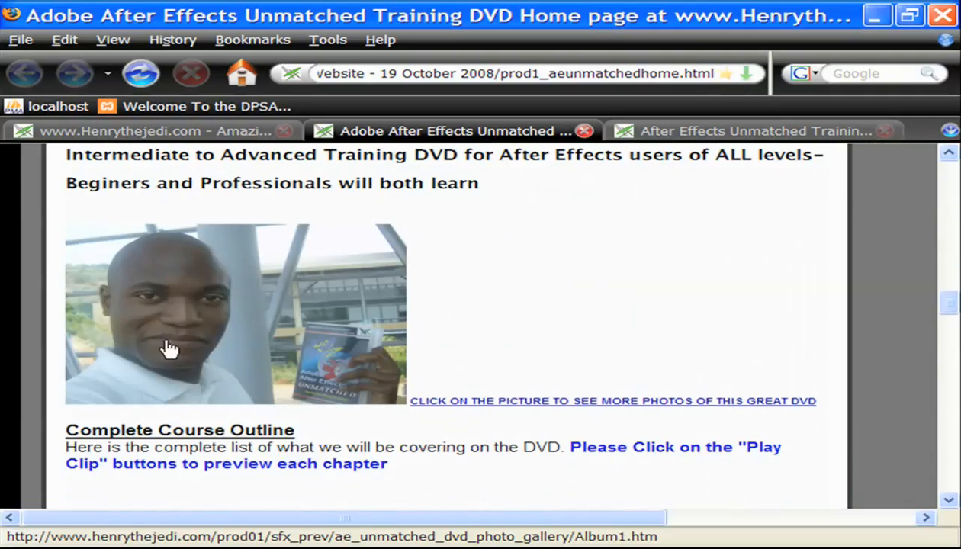
{"action": "left_click", "coordinate": [491, 294]}
Step: Examine the thumbnails and the first large picture in the After Effects Unmatched Training DVD photo gallery
{"action": "left_click", "coordinate": [811, 130]}
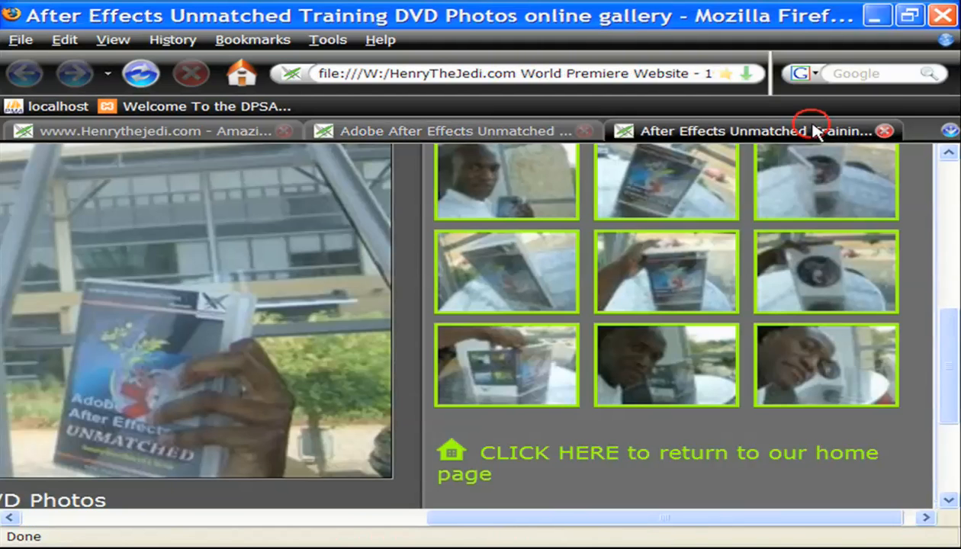
{"action": "left_click_drag", "start_coordinate": [949, 385], "coordinate": [949, 228]}
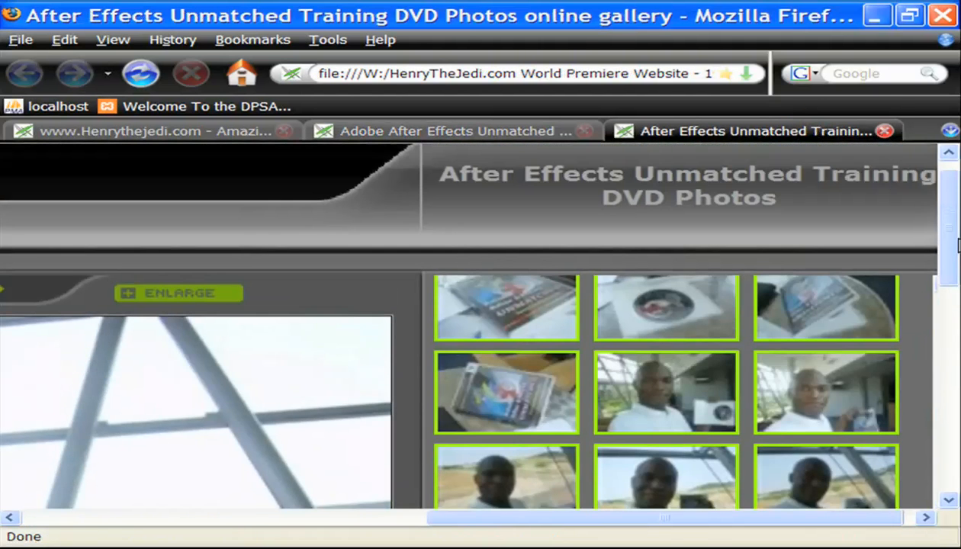
{"action": "left_click_drag", "start_coordinate": [712, 516], "coordinate": [372, 526]}
{"action": "scroll", "coordinate": [396, 362], "scroll_direction": "down", "scroll_amount": 8}
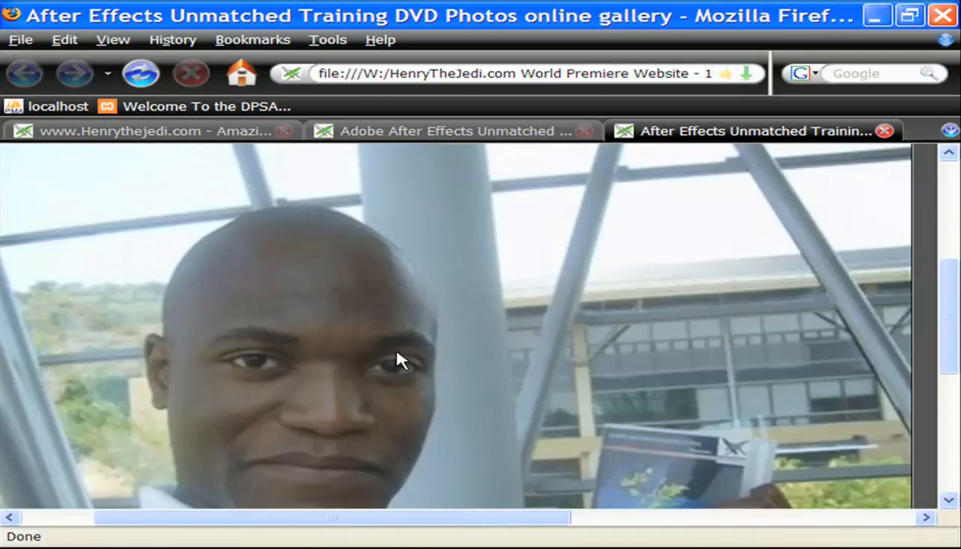
{"action": "scroll", "coordinate": [457, 381], "scroll_direction": "up", "scroll_amount": 3}
{"action": "left_click_drag", "start_coordinate": [547, 521], "coordinate": [869, 523]}
{"action": "left_click_drag", "start_coordinate": [949, 387], "coordinate": [953, 314]}
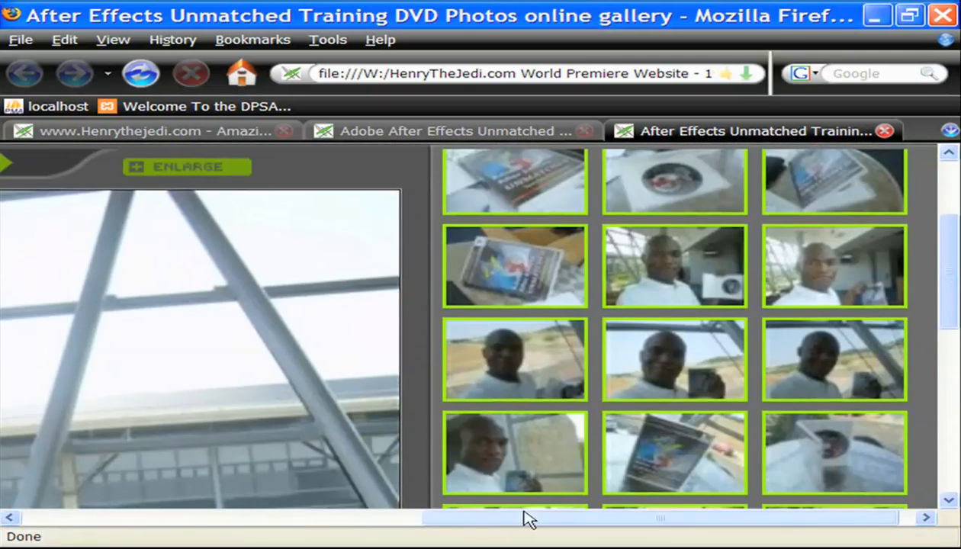
{"action": "scroll", "coordinate": [506, 416], "scroll_direction": "up", "scroll_amount": 3}
{"action": "left_click_drag", "start_coordinate": [436, 521], "coordinate": [38, 521]}
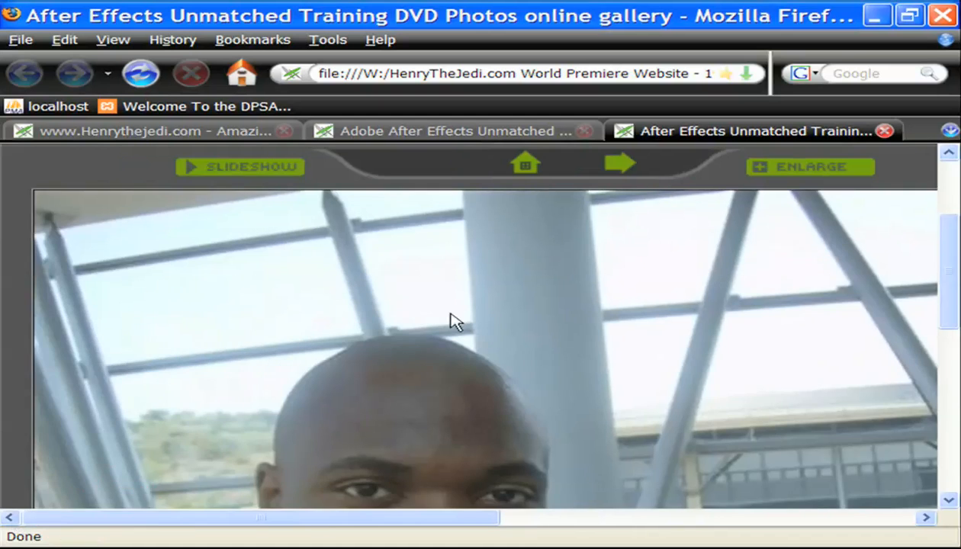
Step: Advance through the gallery's large DVD photos from the first picture to the fourth
{"action": "scroll", "coordinate": [427, 290], "scroll_direction": "up", "scroll_amount": 5}
{"action": "scroll", "coordinate": [343, 305], "scroll_direction": "down", "scroll_amount": 2}
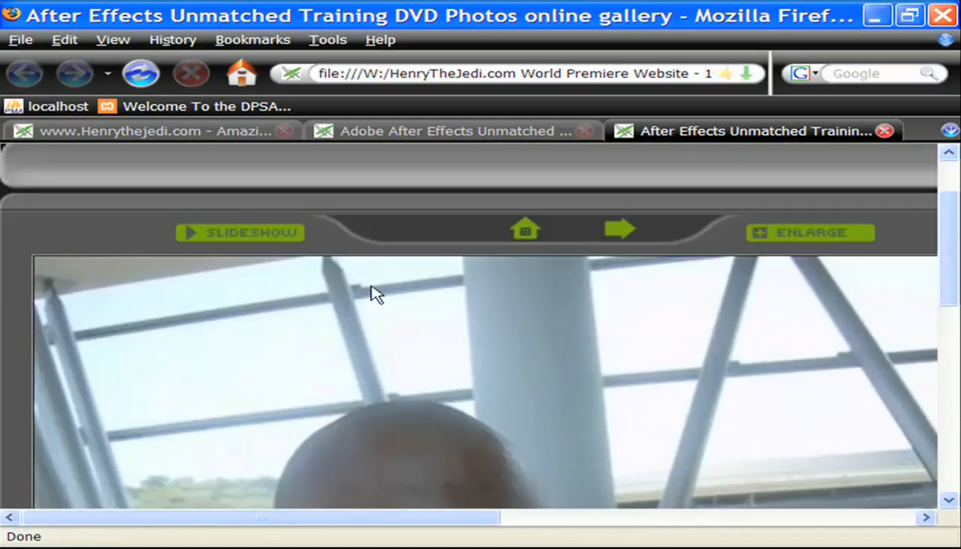
{"action": "left_click", "coordinate": [613, 222]}
{"action": "scroll", "coordinate": [480, 301], "scroll_direction": "down", "scroll_amount": 1}
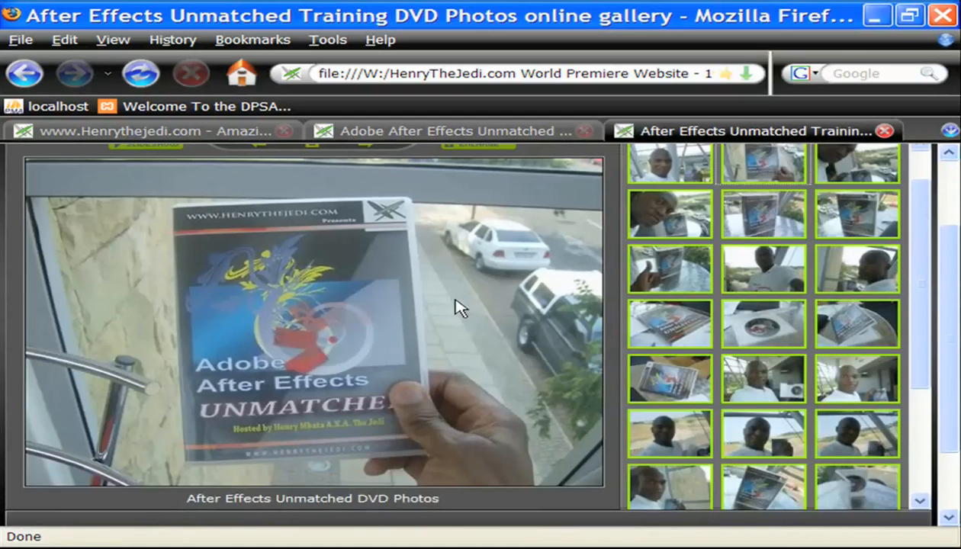
{"action": "scroll", "coordinate": [344, 335], "scroll_direction": "up", "scroll_amount": 1}
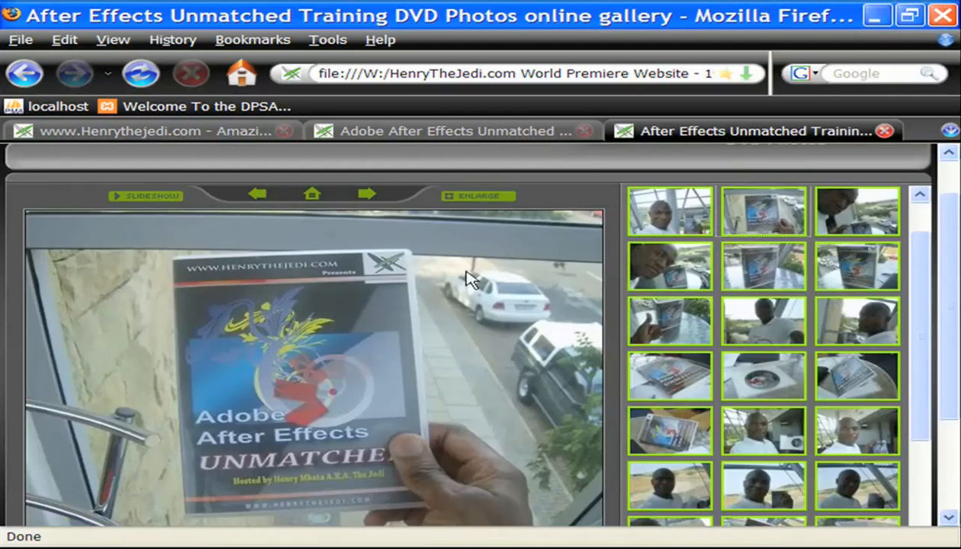
{"action": "left_click", "coordinate": [366, 195]}
{"action": "scroll", "coordinate": [424, 294], "scroll_direction": "down", "scroll_amount": 1}
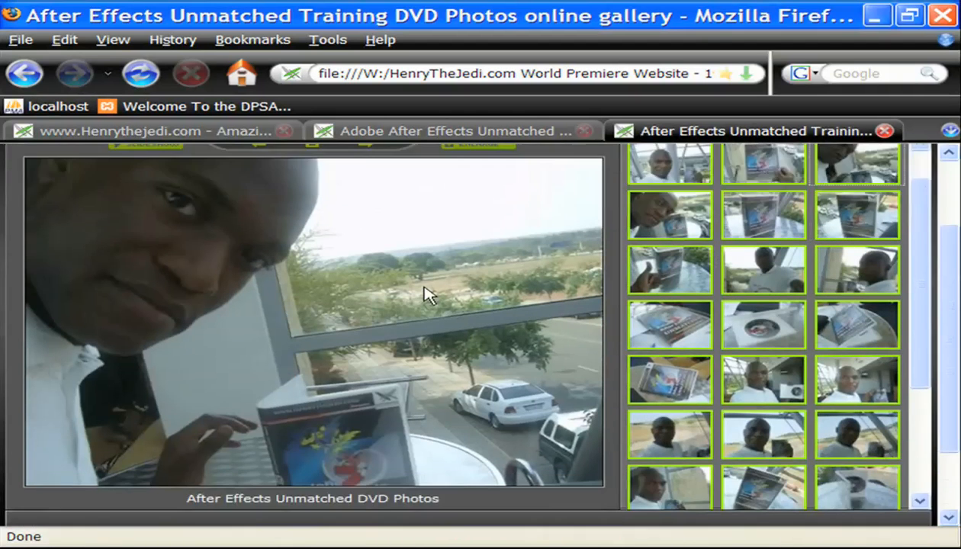
{"action": "scroll", "coordinate": [425, 272], "scroll_direction": "up", "scroll_amount": 2}
{"action": "left_click", "coordinate": [369, 244]}
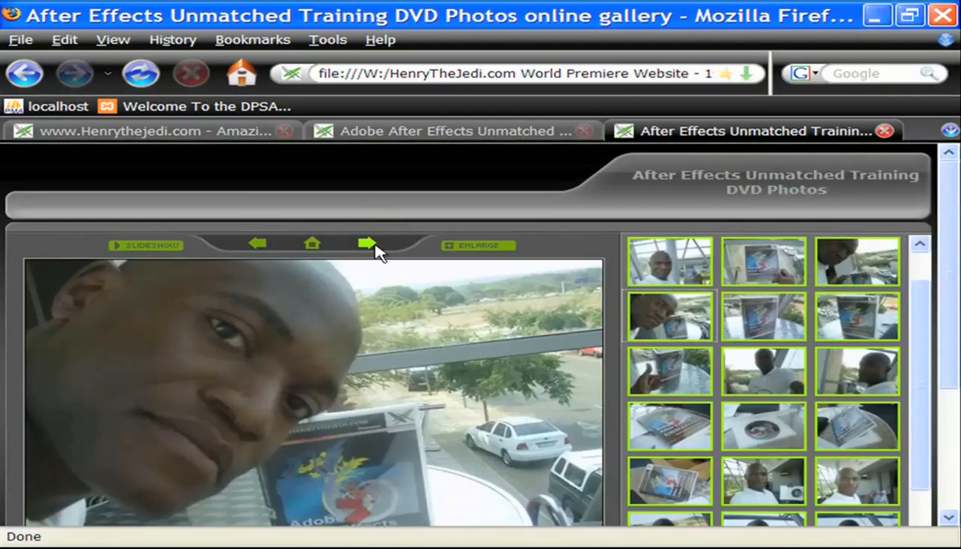
Step: Browse the gallery's large DVD photos one by one from the fourth picture to the eleventh, showing the disc in its open case
{"action": "scroll", "coordinate": [375, 279], "scroll_direction": "down", "scroll_amount": 2}
{"action": "scroll", "coordinate": [378, 263], "scroll_direction": "up", "scroll_amount": 2}
{"action": "left_click", "coordinate": [361, 242]}
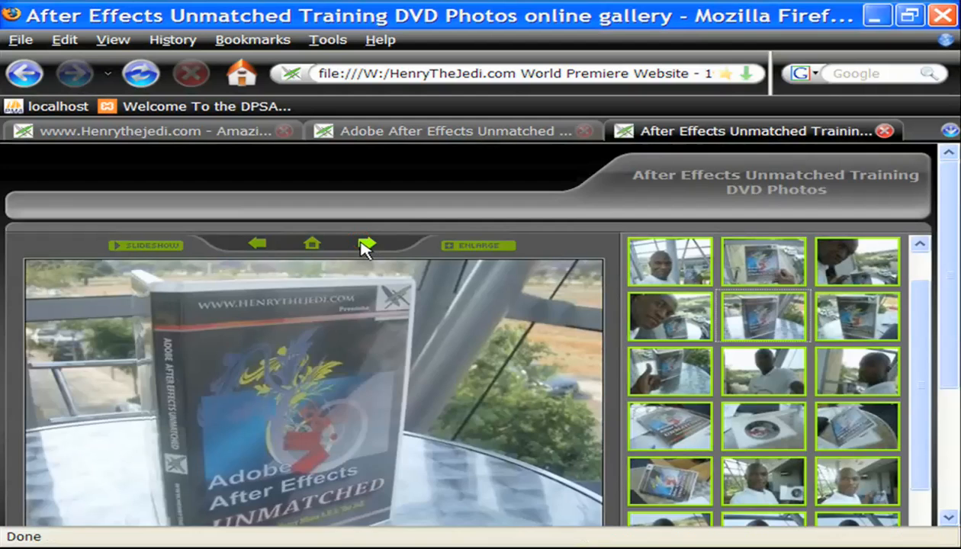
{"action": "scroll", "coordinate": [365, 248], "scroll_direction": "down", "scroll_amount": 1}
{"action": "left_click", "coordinate": [367, 191]}
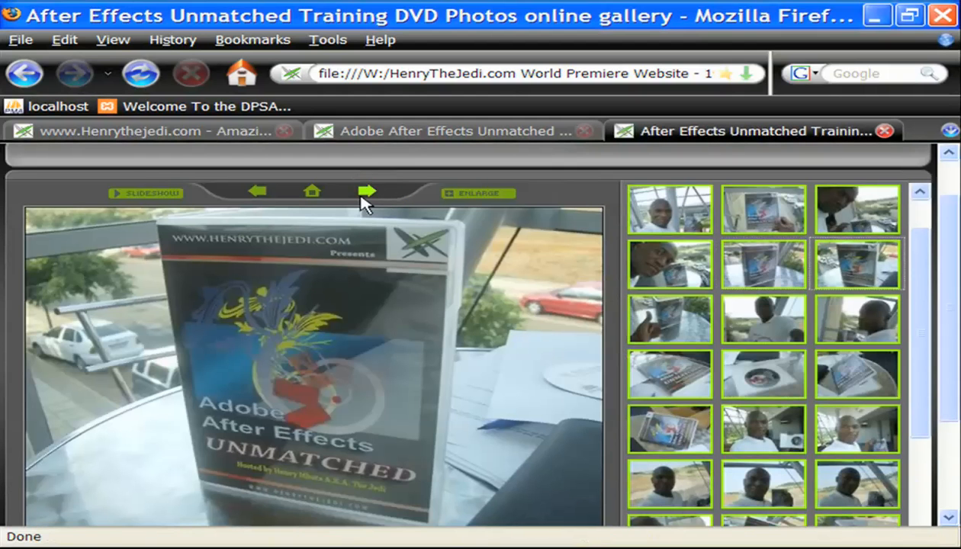
{"action": "left_click", "coordinate": [364, 196]}
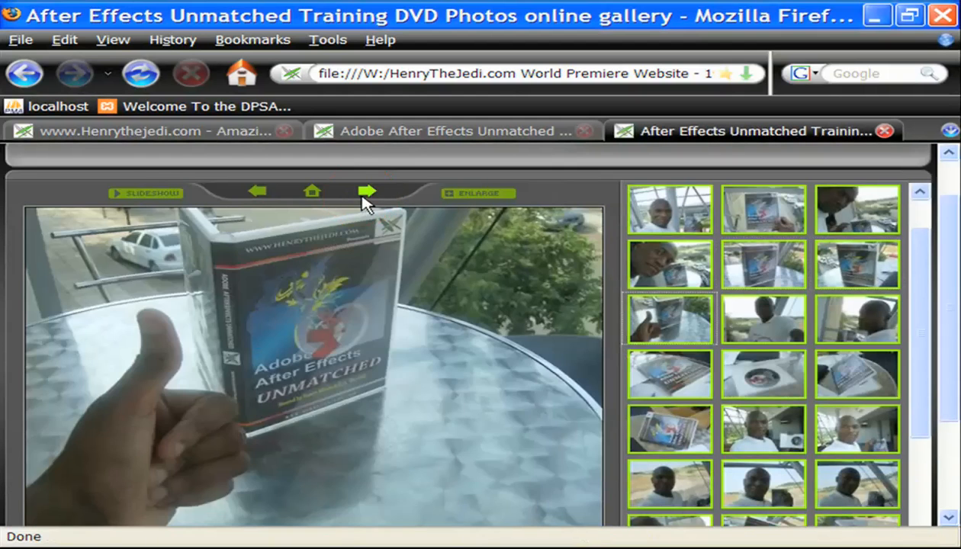
{"action": "left_click", "coordinate": [368, 193]}
{"action": "left_click", "coordinate": [369, 191]}
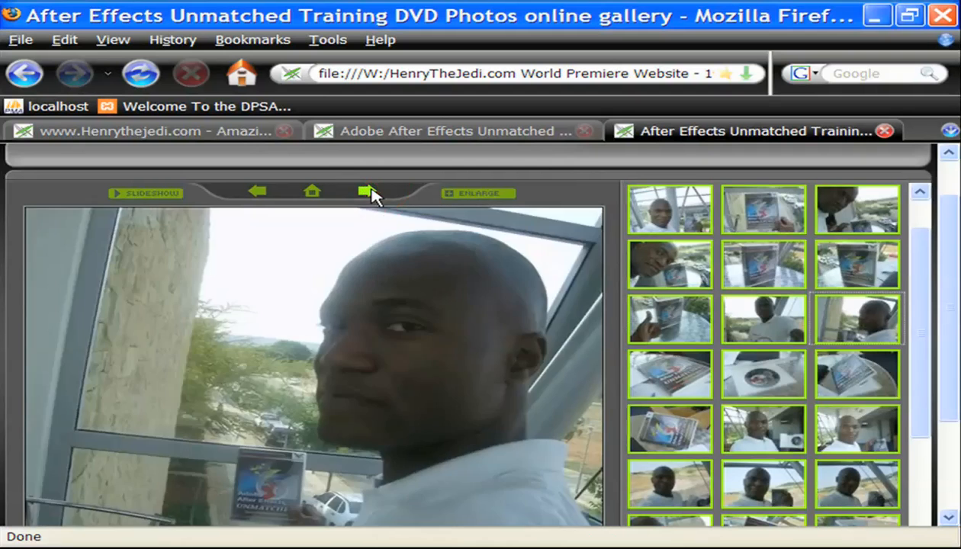
{"action": "left_click", "coordinate": [369, 192]}
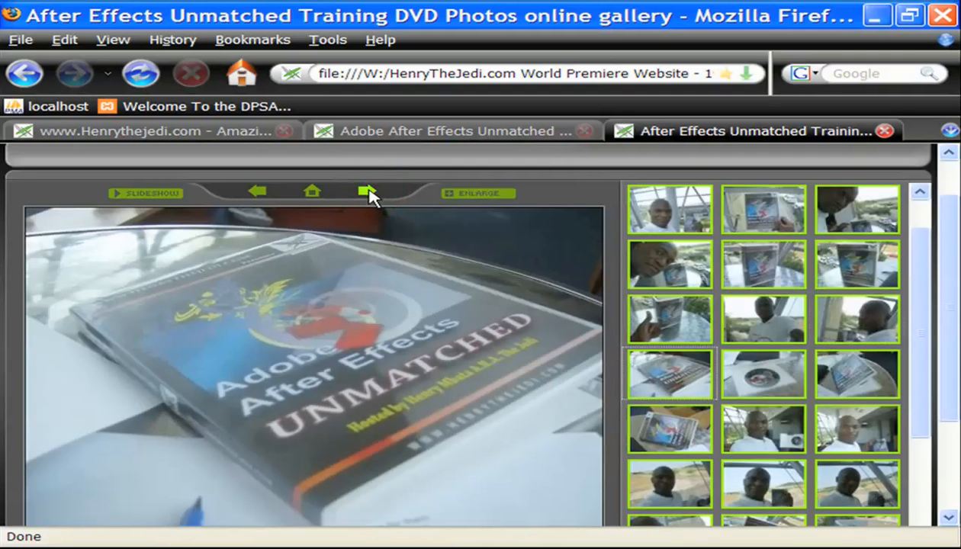
{"action": "left_click", "coordinate": [369, 193]}
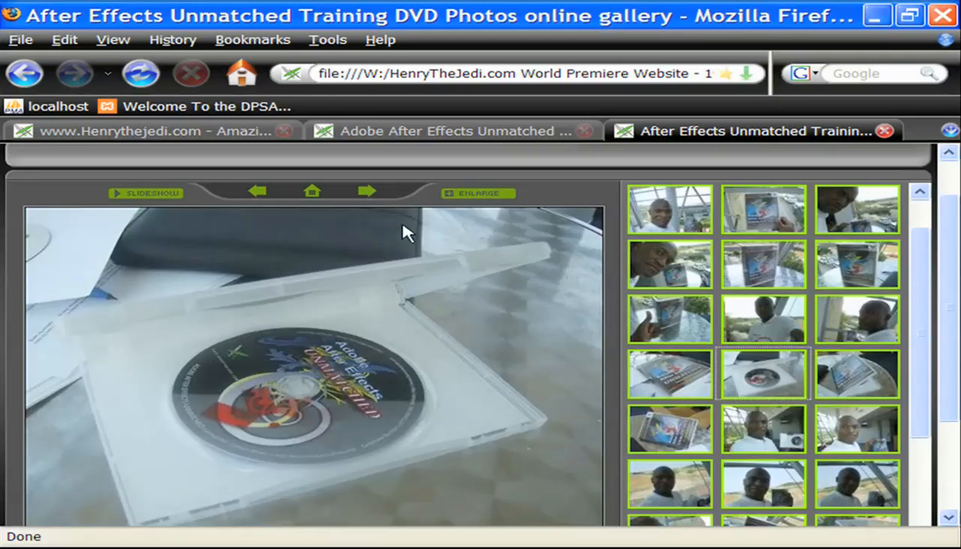